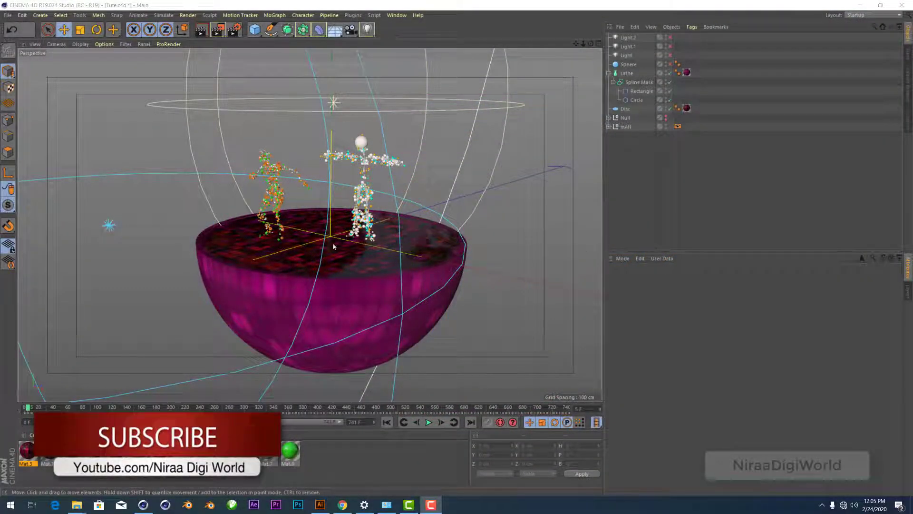
Step: Re-enable the Sphere and uncheck X-Ray in its Basic tab so it shows solid grey
mouse_move(501, 202)
left_mouse_down("alt")
mouse_move(590, 63)
mouse_move(568, 187)
left_mouse_up("alt")
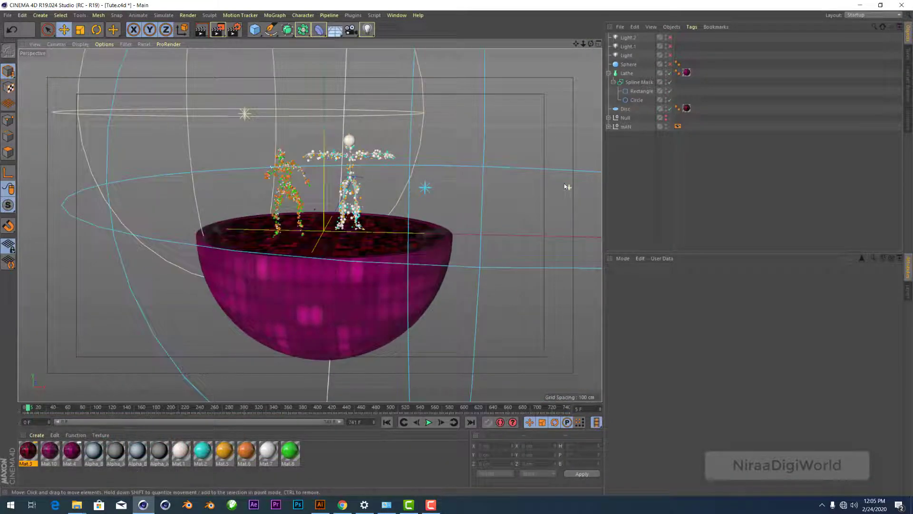
left_click(621, 65)
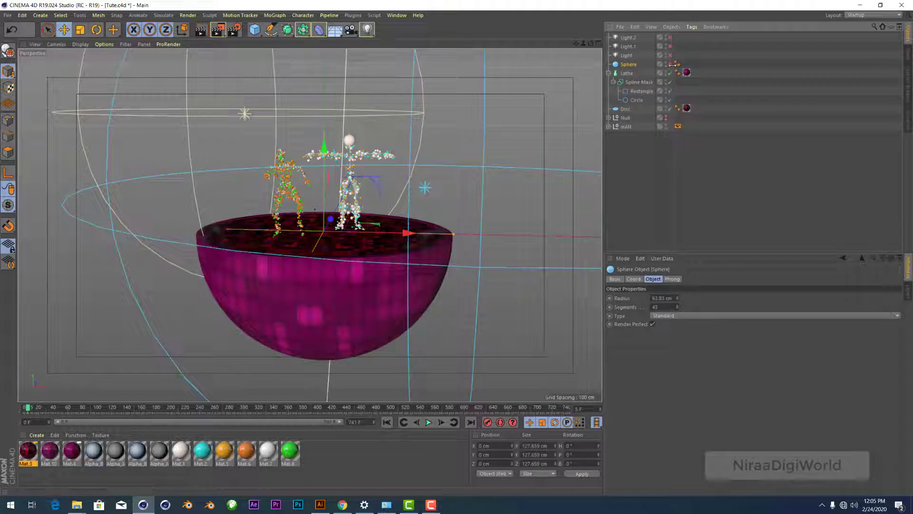
left_click(671, 64)
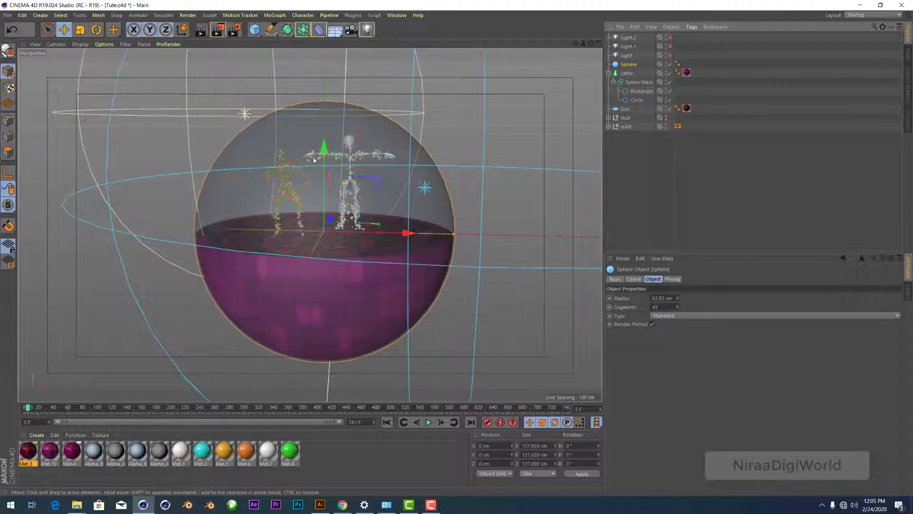
left_click_drag(314, 161, 659, 269, "alt")
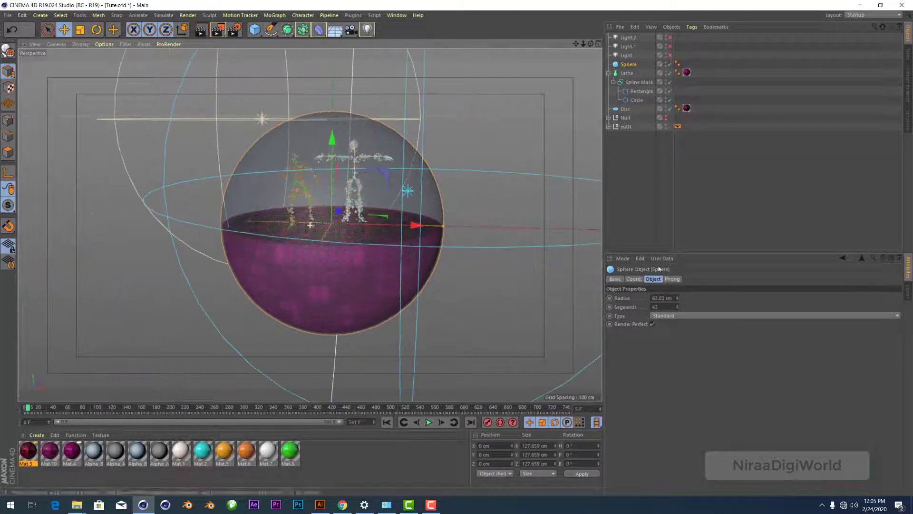
left_click(617, 280)
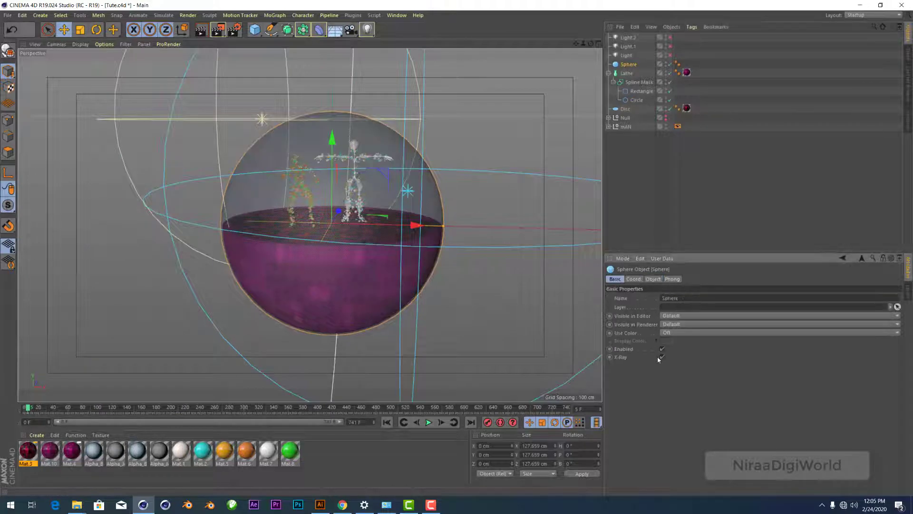
left_click(664, 363)
scroll(386, 156, "up", 3)
Step: Hide the mixamorig:Hips skeleton inside the mAN/Man/Null groups, then reselect Sphere
left_click(686, 109)
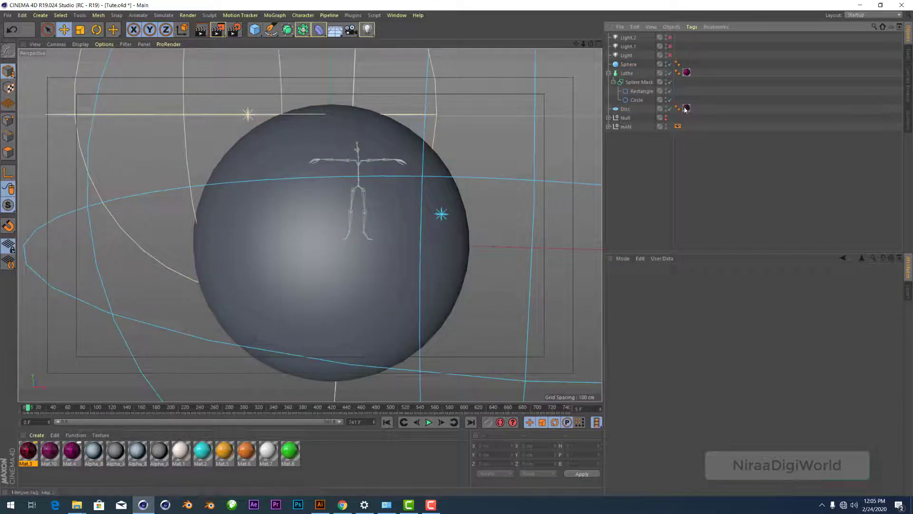
left_click(609, 127)
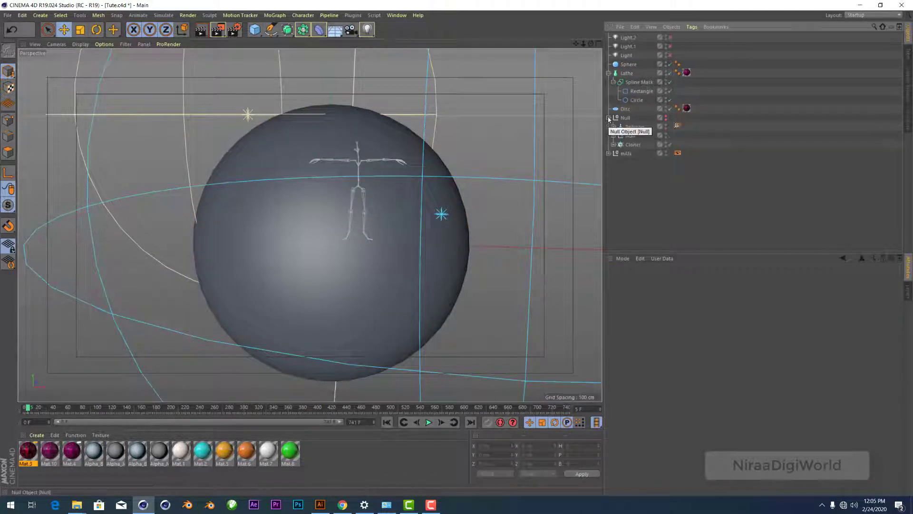
left_click(608, 126)
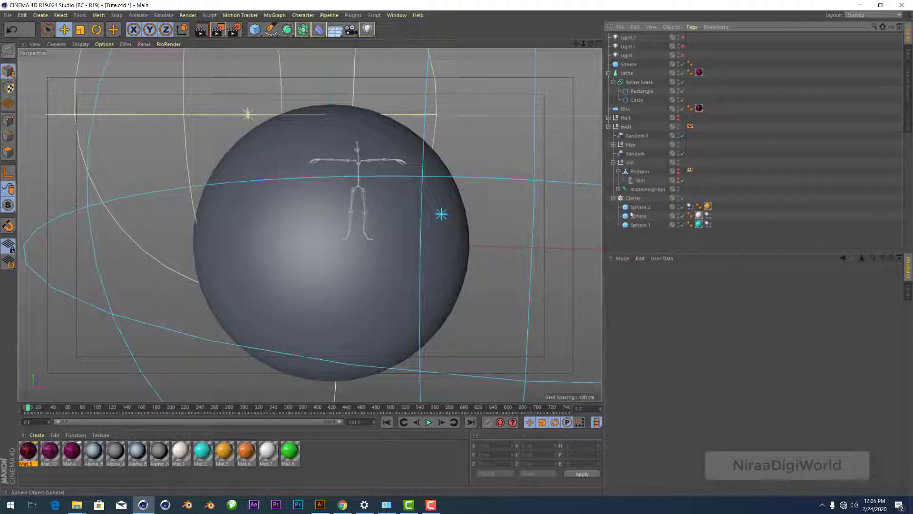
left_click(614, 144)
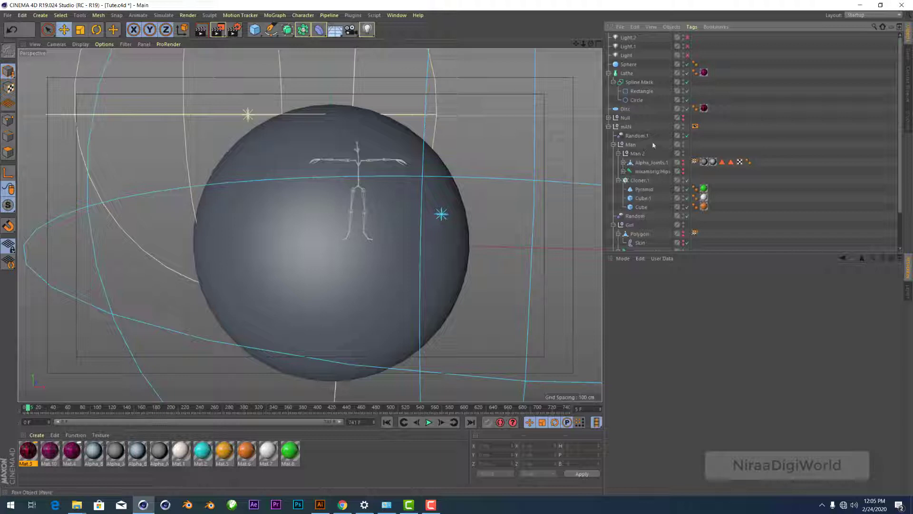
left_click(609, 117)
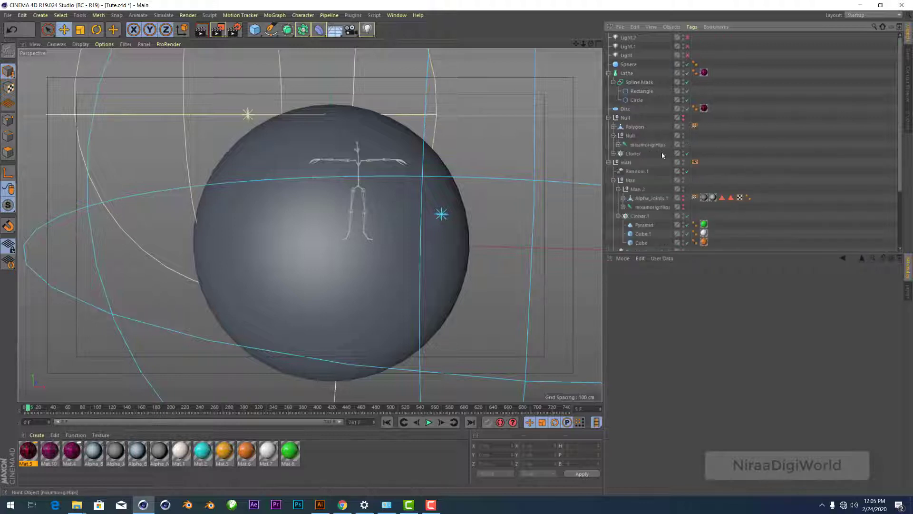
left_click(614, 136)
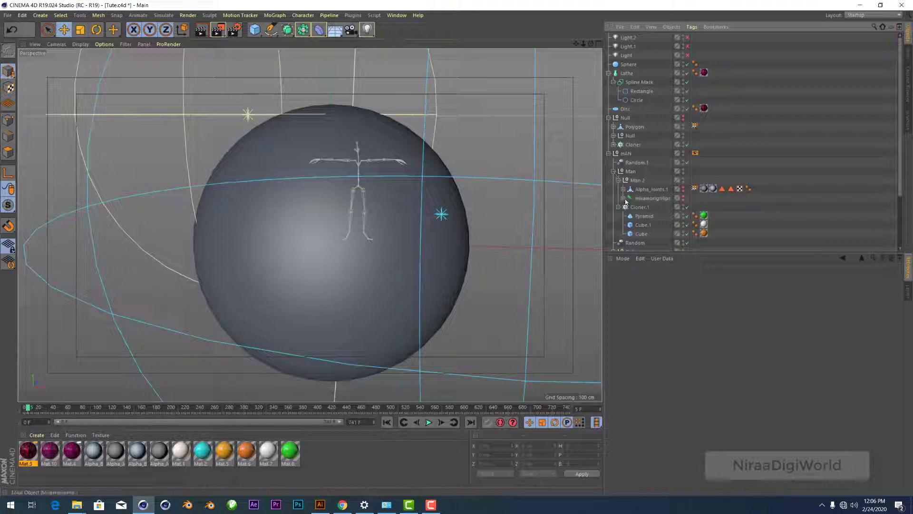
left_click(614, 172)
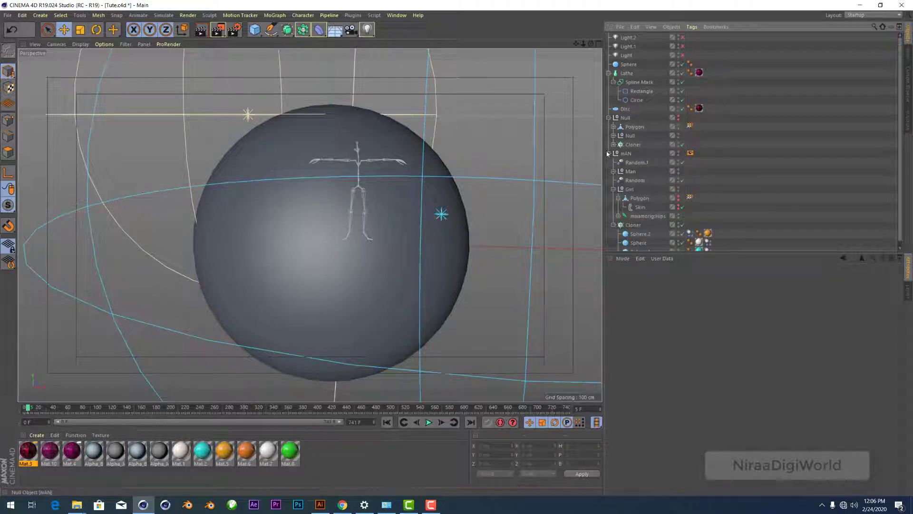
left_click(678, 217)
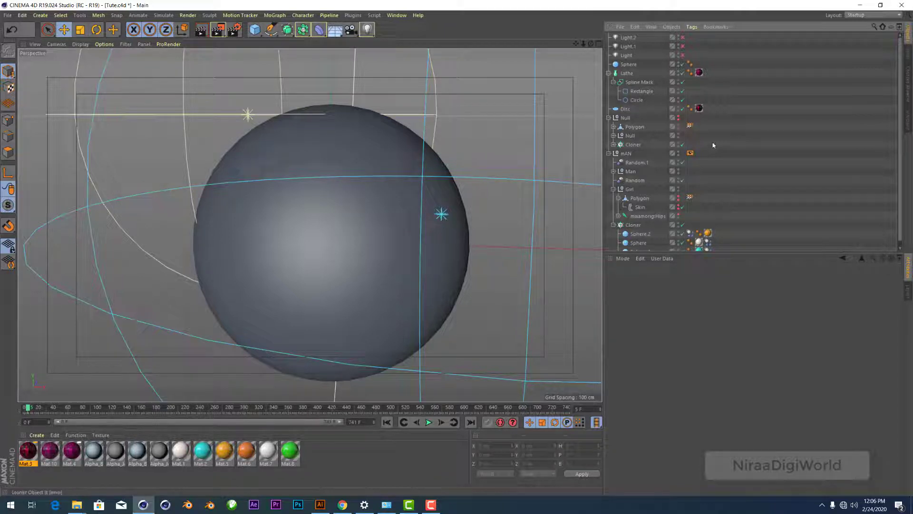
left_click(609, 117)
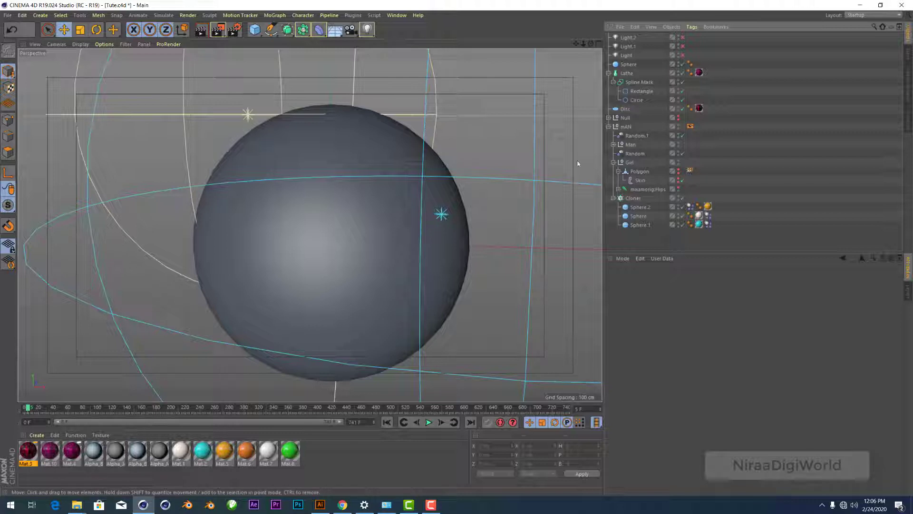
left_click(627, 65)
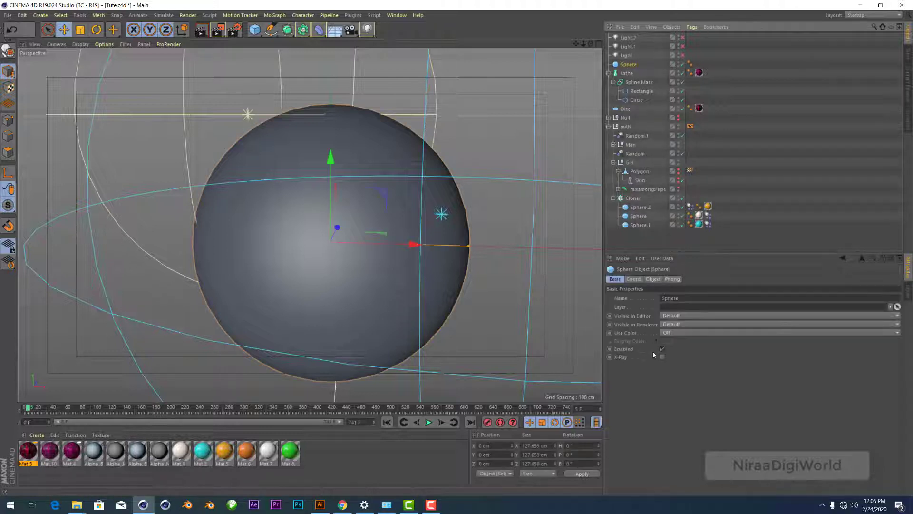
Step: Toggle the Sphere's X-Ray on and back off, orbit the view, and deselect it
left_click(663, 357)
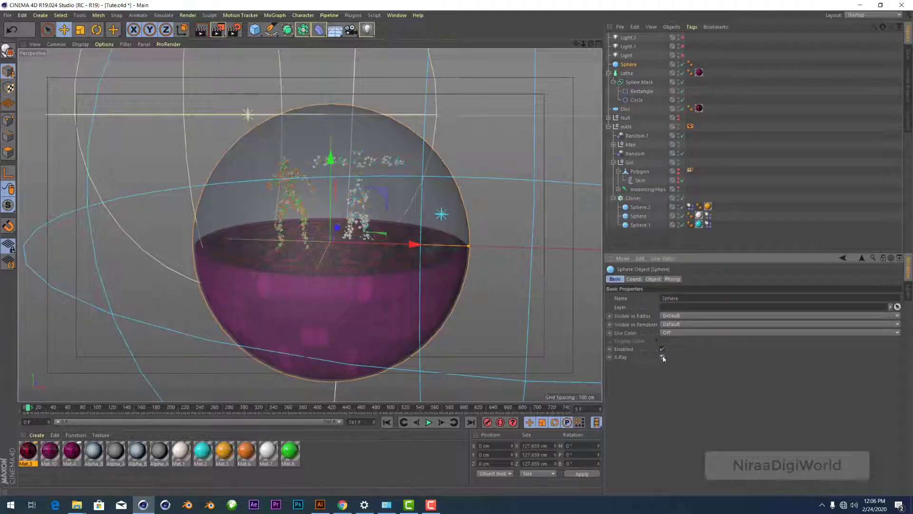
left_click(662, 357)
left_click_drag(355, 296, 317, 230, "alt")
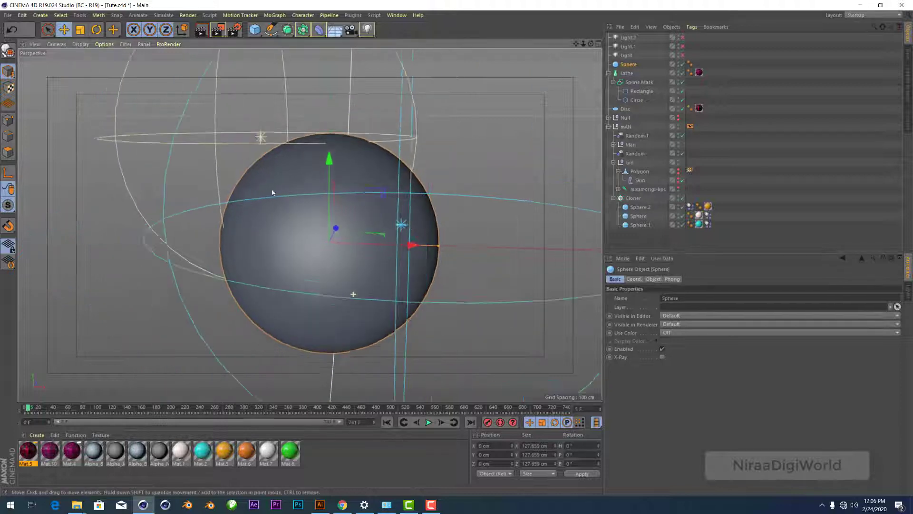
left_click(784, 110)
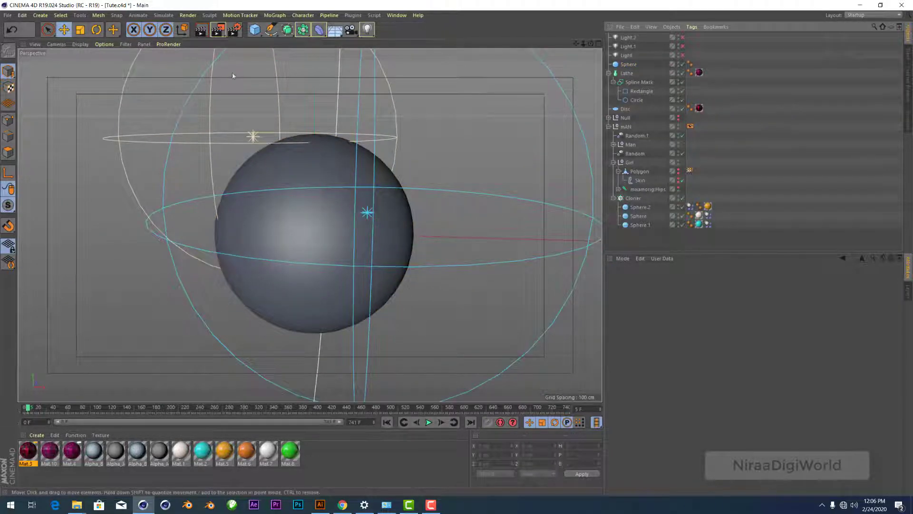
Step: Add a Voronoi Fracture and place the Sphere under it
left_click(276, 15)
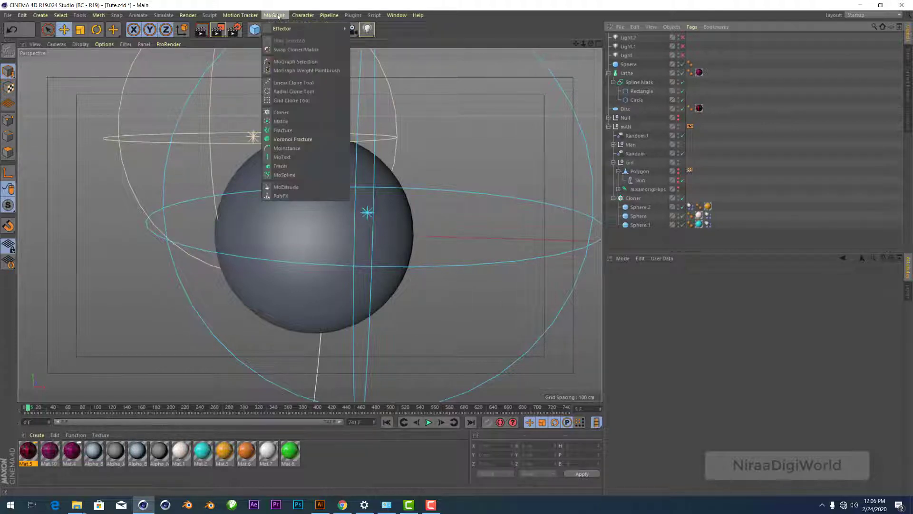
left_click(304, 139)
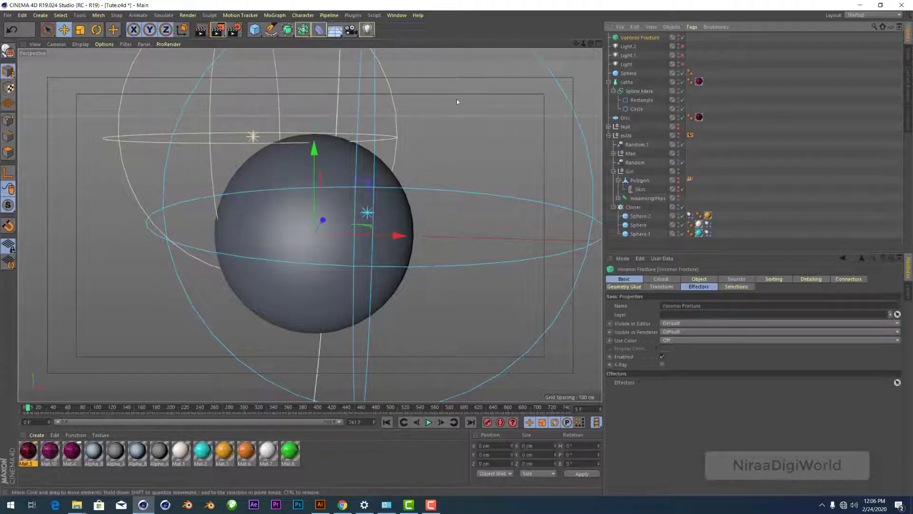
left_click(627, 74)
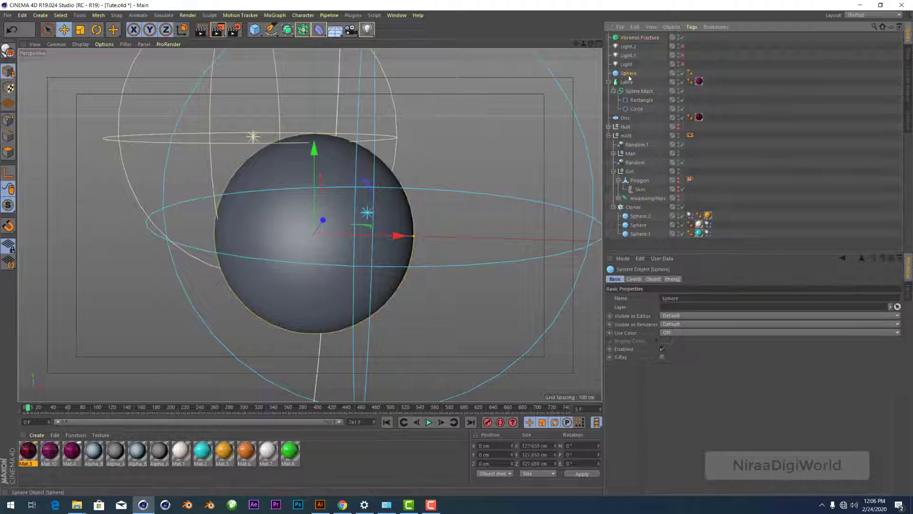
left_click_drag(637, 39, 638, 39)
left_click(640, 38)
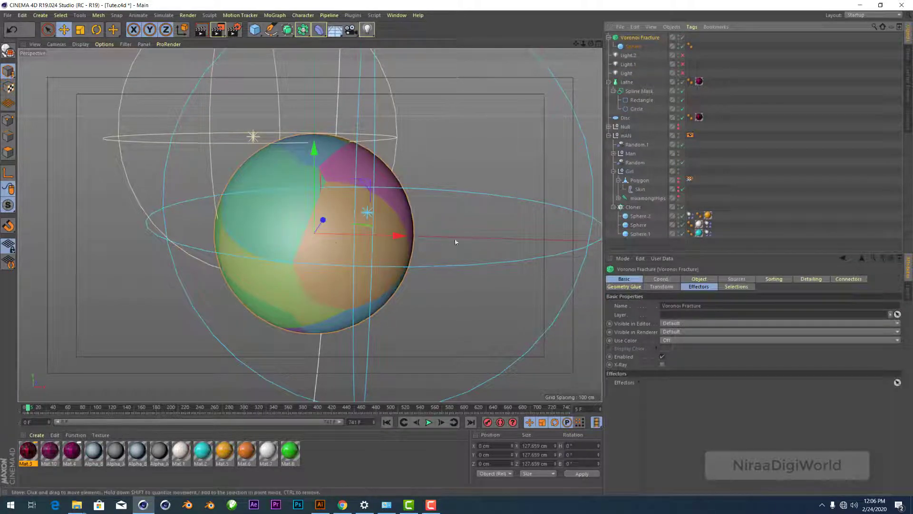
Step: Replace the fracture's default Point Generator source with the Sphere itself
left_click(729, 278)
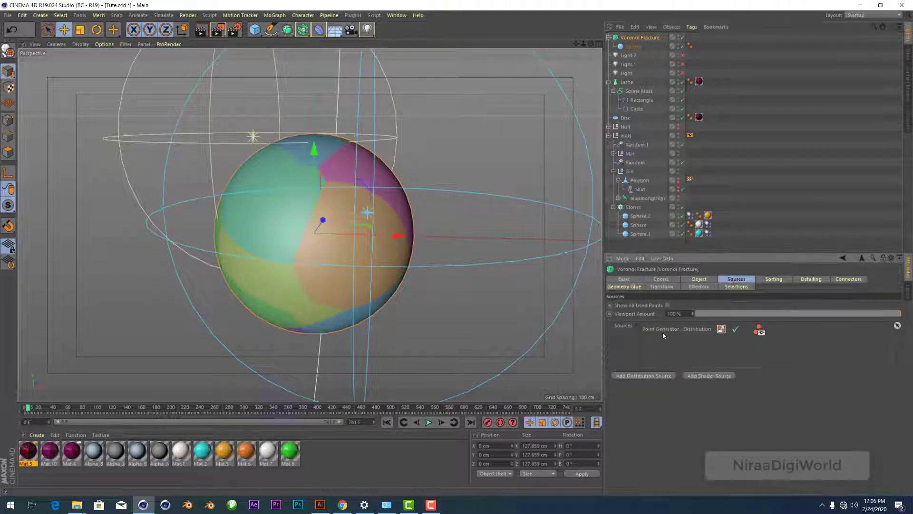
left_click(664, 332)
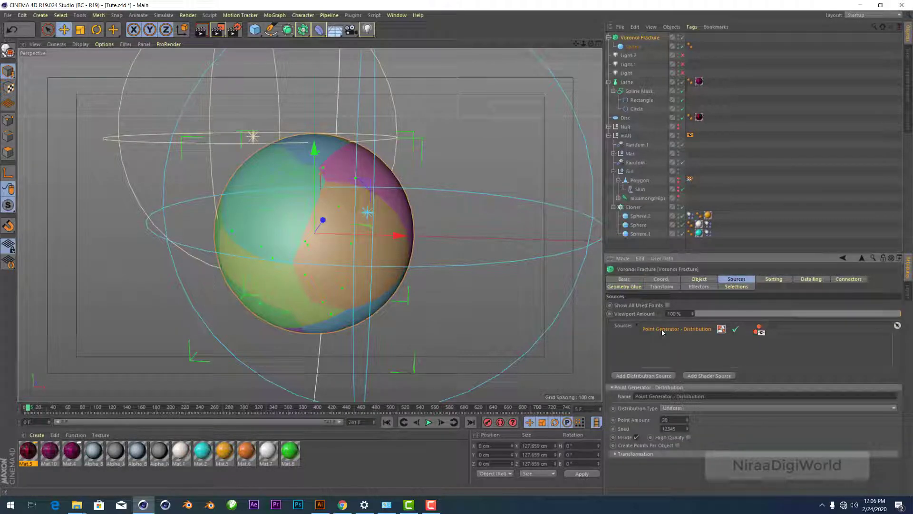
key("Delete")
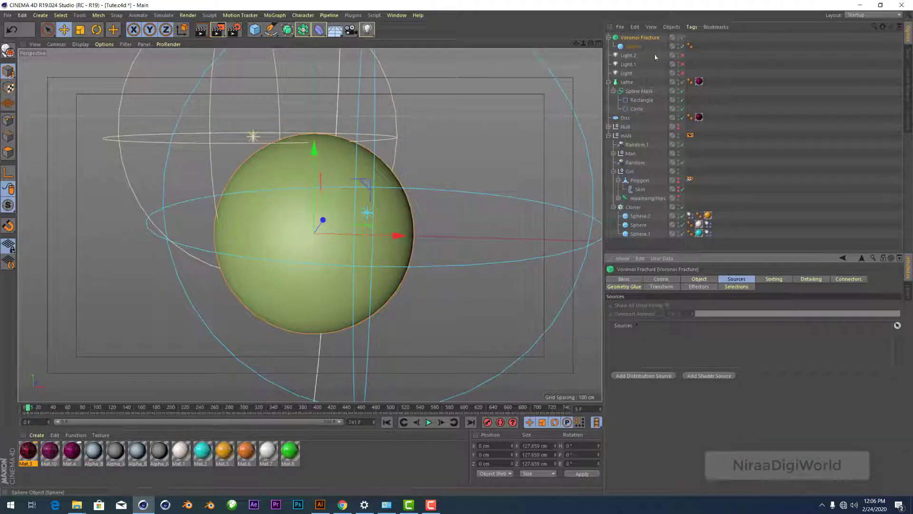
left_click_drag(634, 49, 665, 225)
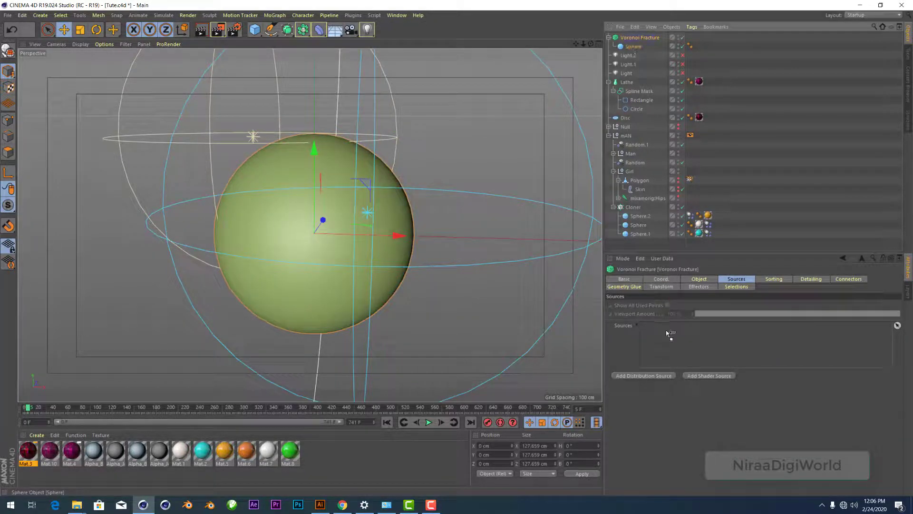
left_click_drag(668, 332, 678, 338)
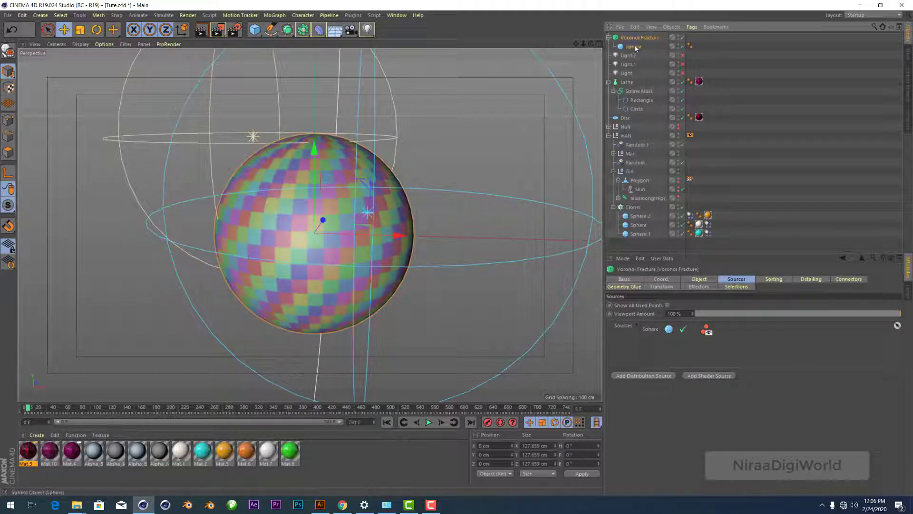
Step: Change the Sphere's type to Icosahedron, after briefly trying Octahedron
left_click(636, 47)
left_click(673, 316)
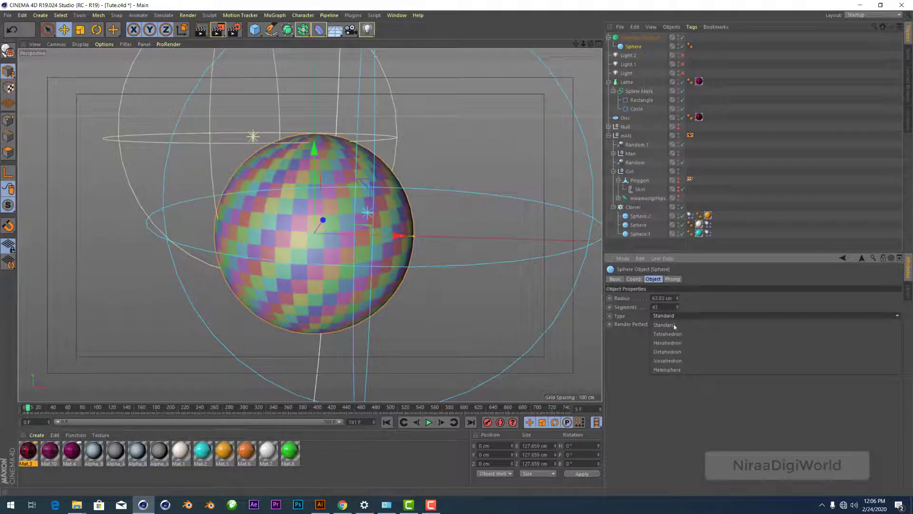
left_click(675, 352)
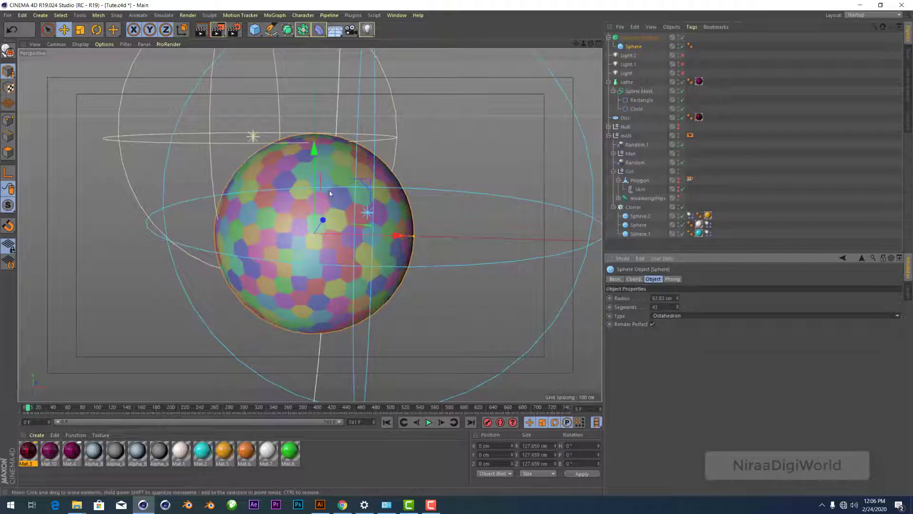
left_click(690, 316)
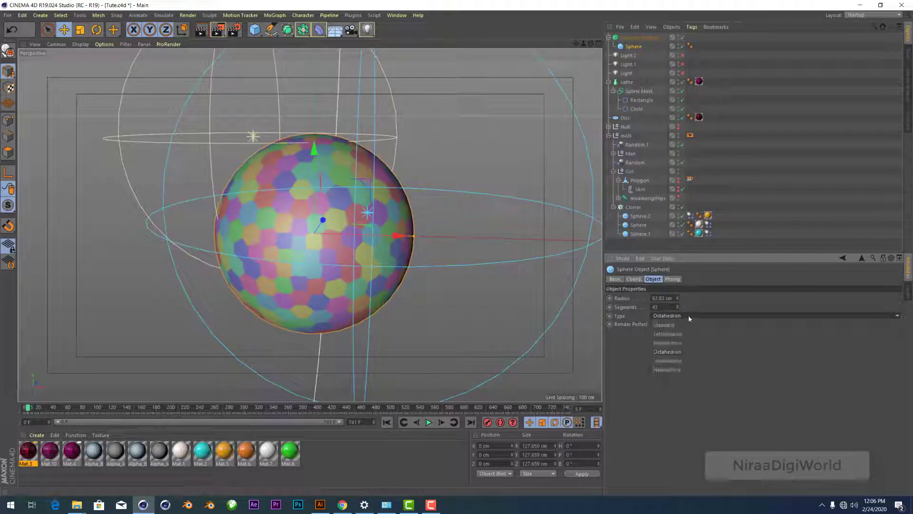
left_click(681, 360)
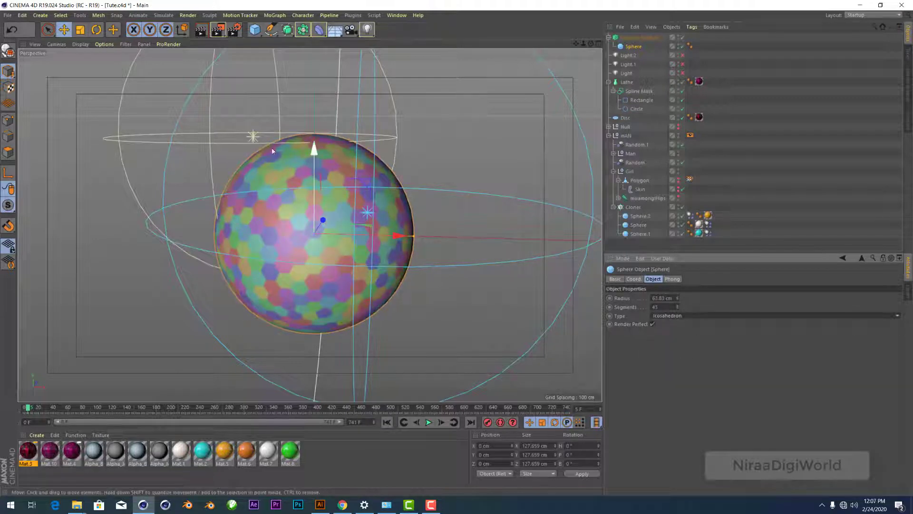
scroll(311, 187, "up", 3)
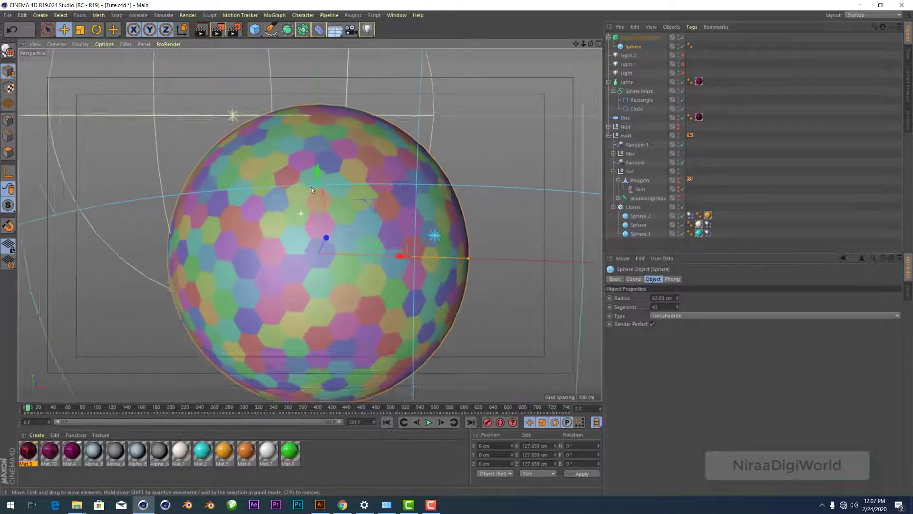
scroll(284, 178, "up", 3)
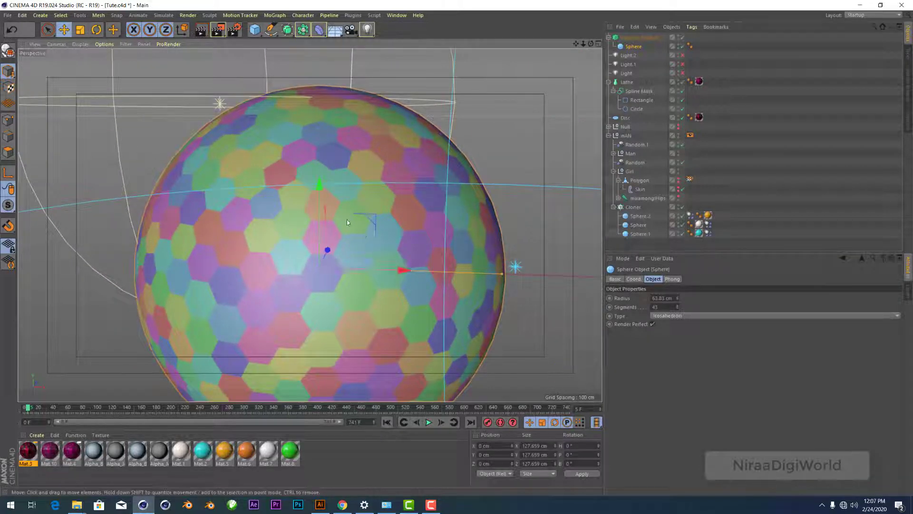
scroll(333, 200, "down", 2)
scroll(319, 181, "down", 2)
scroll(314, 178, "down", 2)
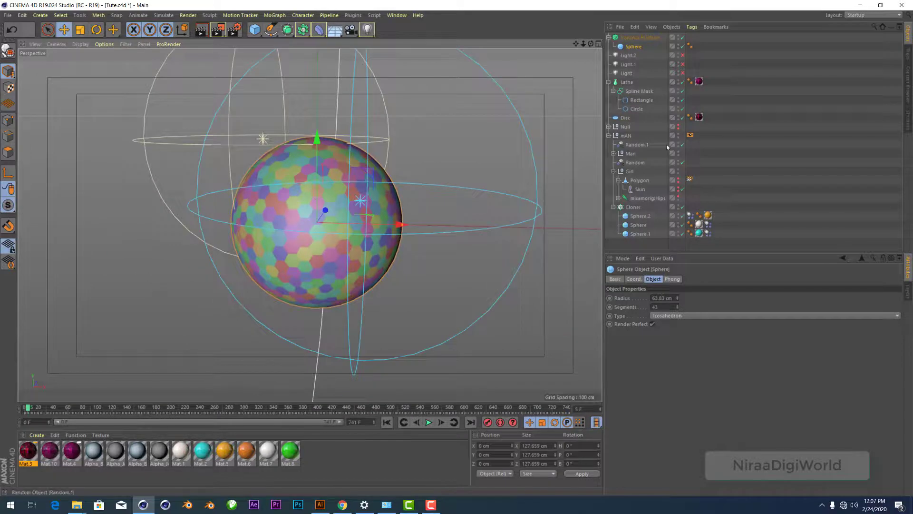
left_click(639, 37)
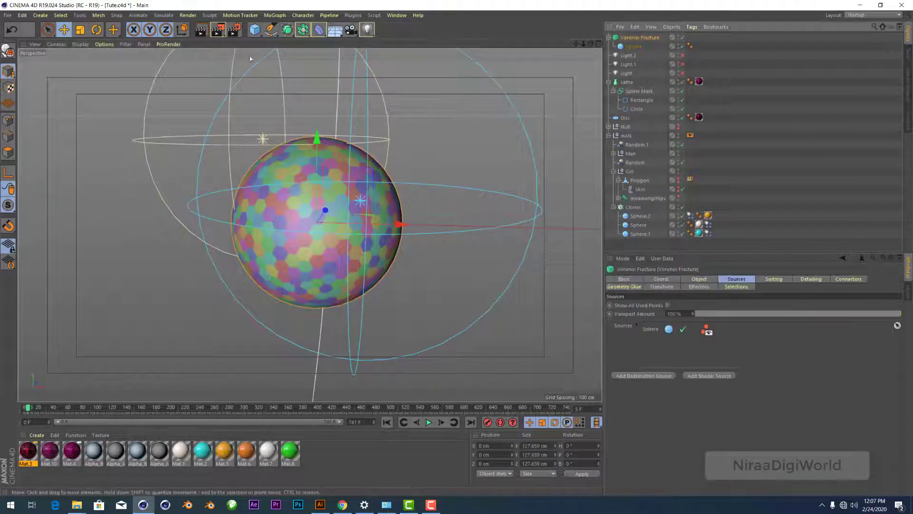
left_click(275, 16)
mouse_move(282, 30)
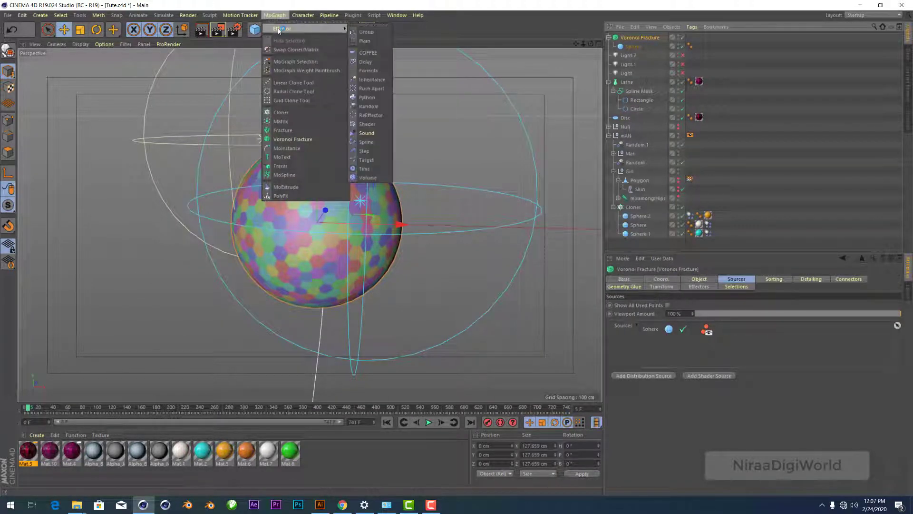
Step: Add a Plain effector with Position off and a Linear falloff oriented along -Y
left_click(365, 41)
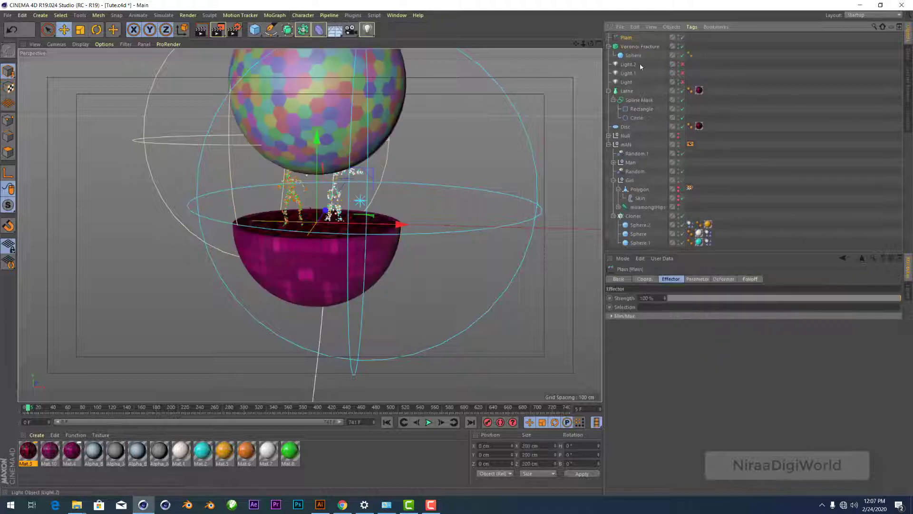
left_click(698, 280)
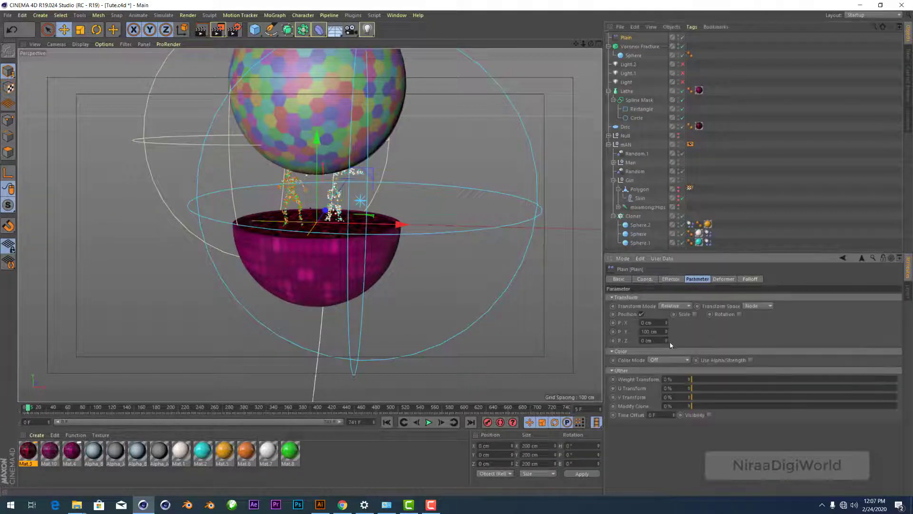
left_click(641, 314)
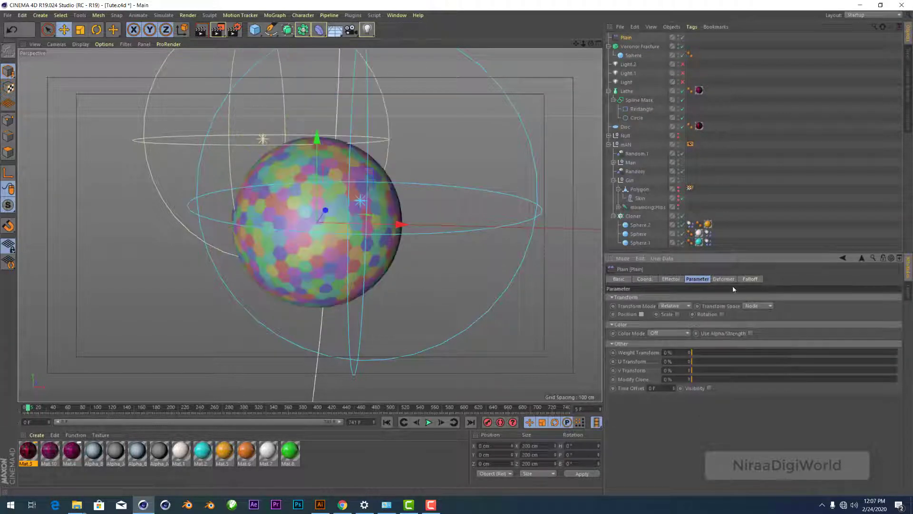
left_click(748, 279)
left_click(648, 298)
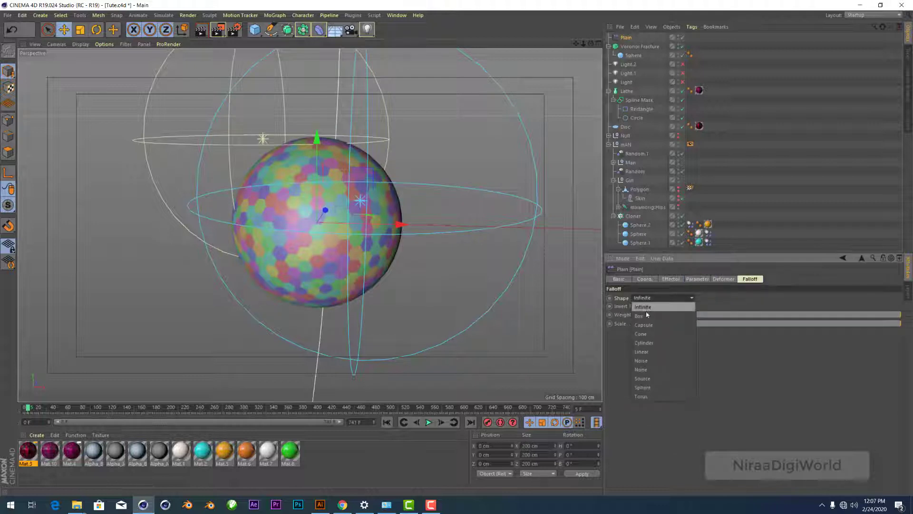
left_click(645, 351)
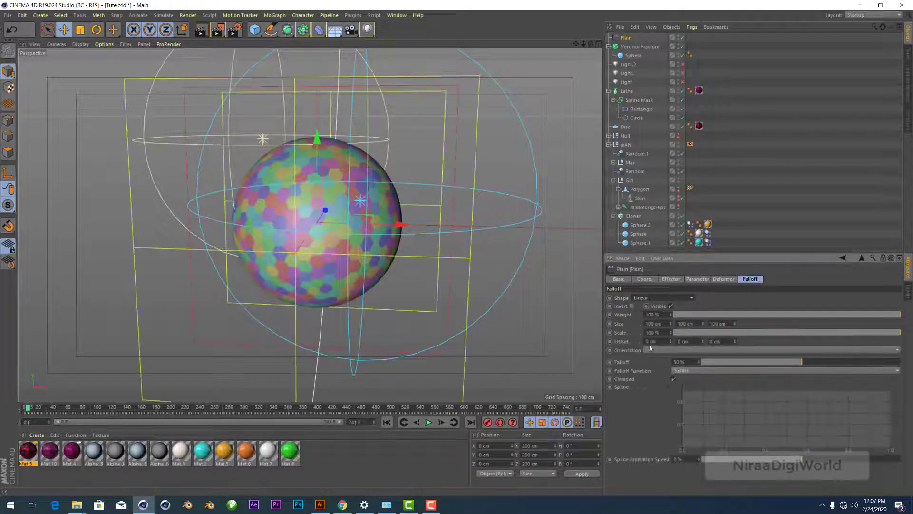
left_click(651, 350)
left_click(660, 386)
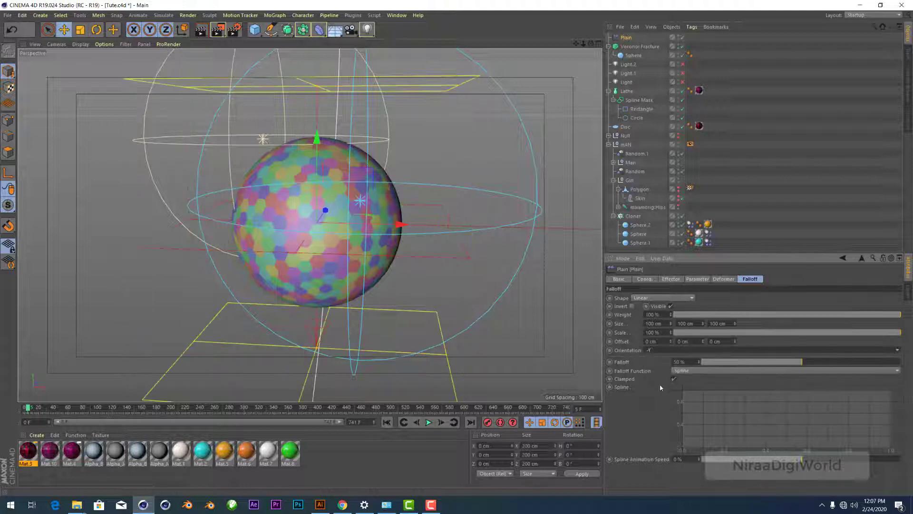
mouse_move(317, 140)
left_mouse_down()
mouse_move(319, 80)
mouse_move(327, 119)
left_mouse_up()
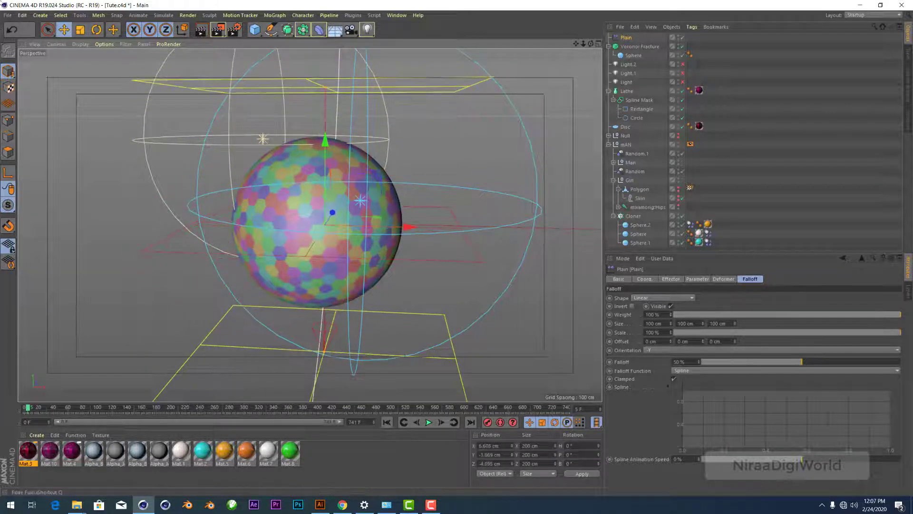
left_click(11, 30)
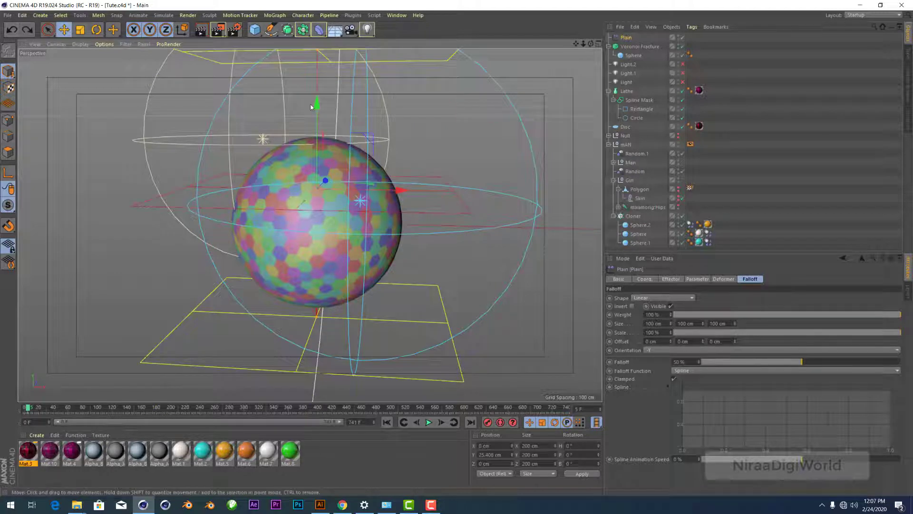
Step: Enable the Plain effector's Scale with Absolute Scale and set Scale to 0
left_click(697, 279)
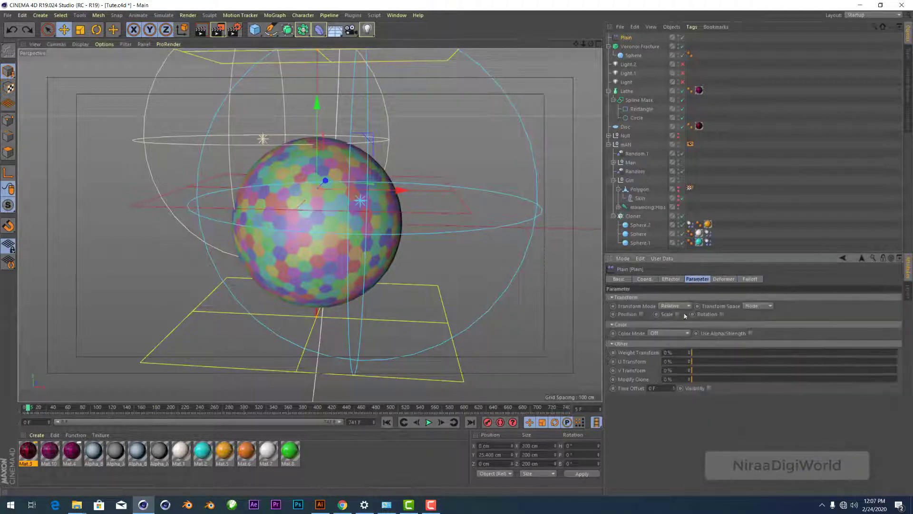
left_click(677, 280)
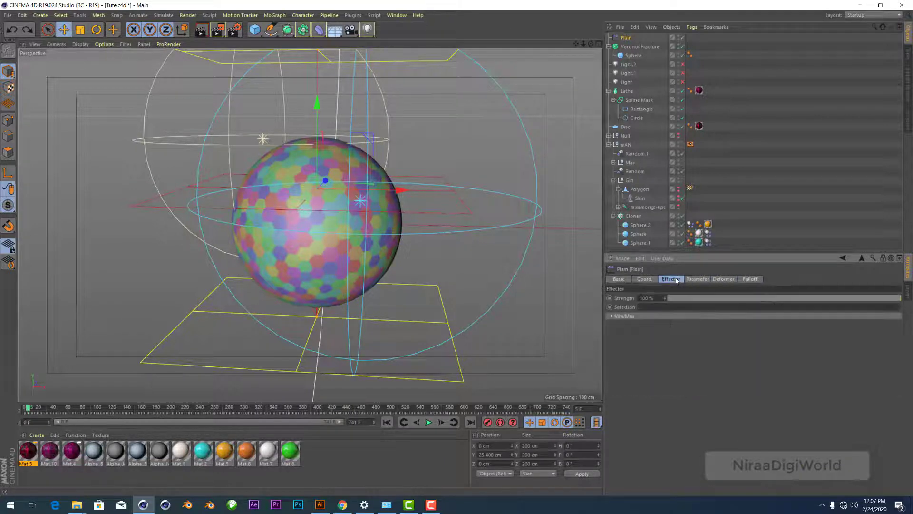
left_click(696, 280)
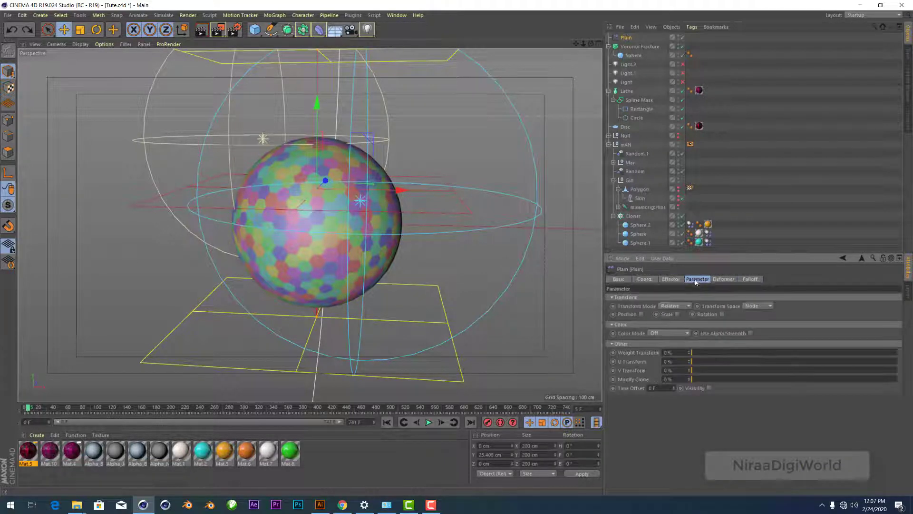
left_click(678, 314)
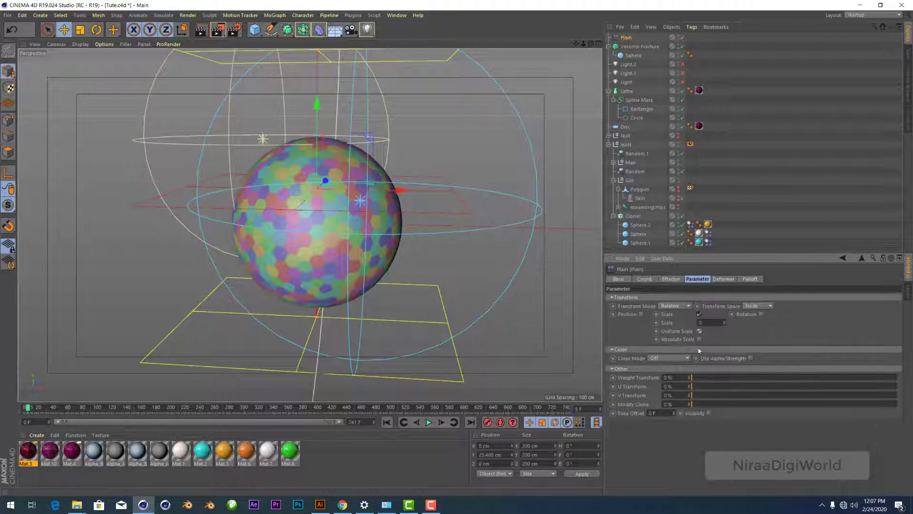
left_click(699, 340)
type("0")
key("Return")
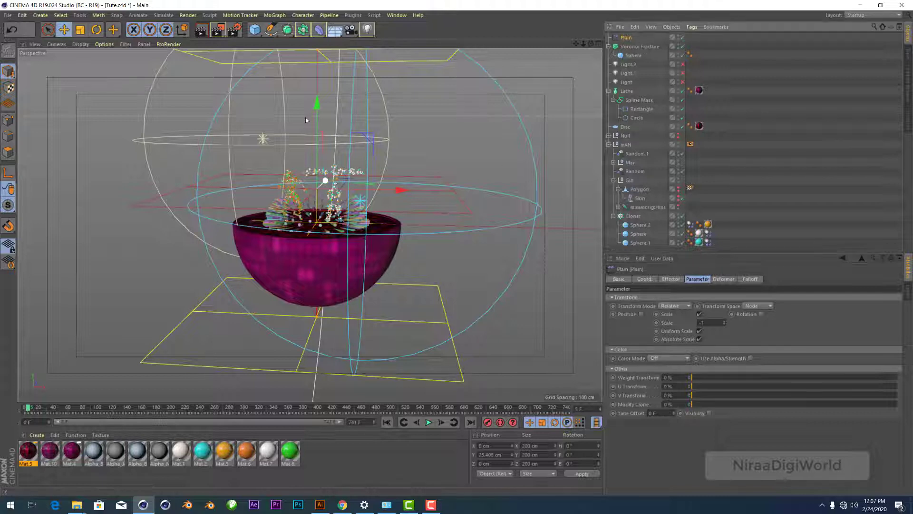
Step: Shrink the Plain effector's falloff plane to 104.2 cm and raise it to about 43.6 cm
left_click(80, 30)
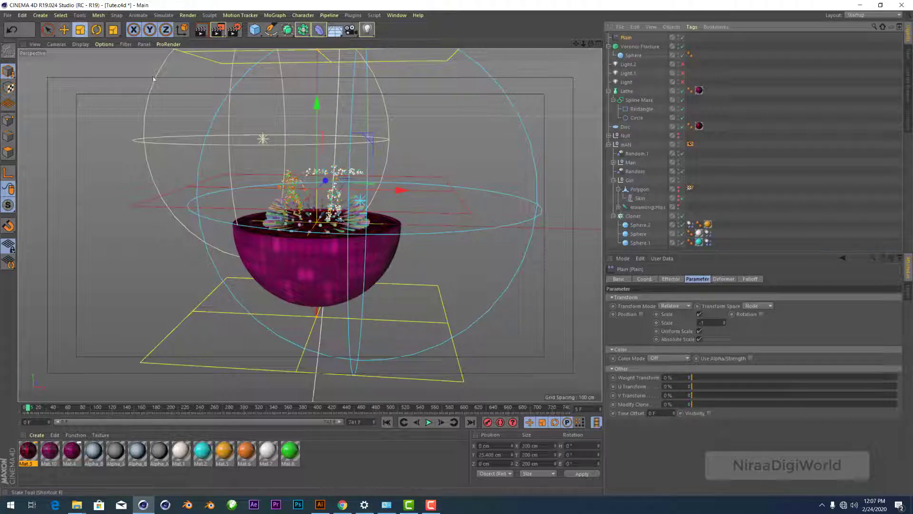
left_click_drag(152, 79, 379, 177)
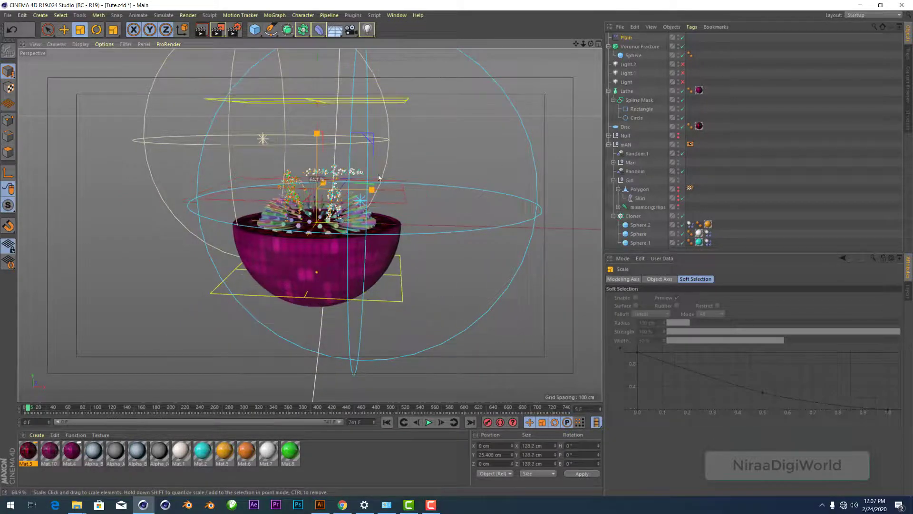
left_click_drag(379, 177, 361, 180)
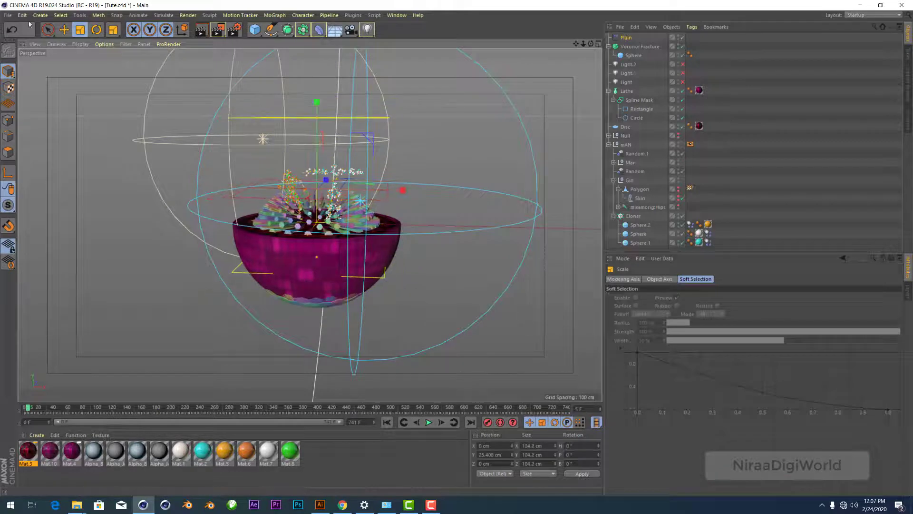
left_click(64, 32)
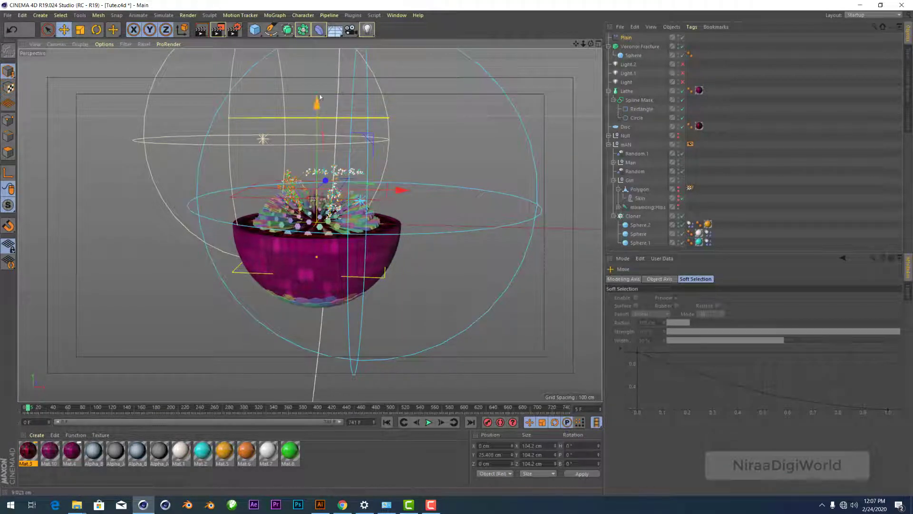
left_click_drag(320, 97, 320, 65)
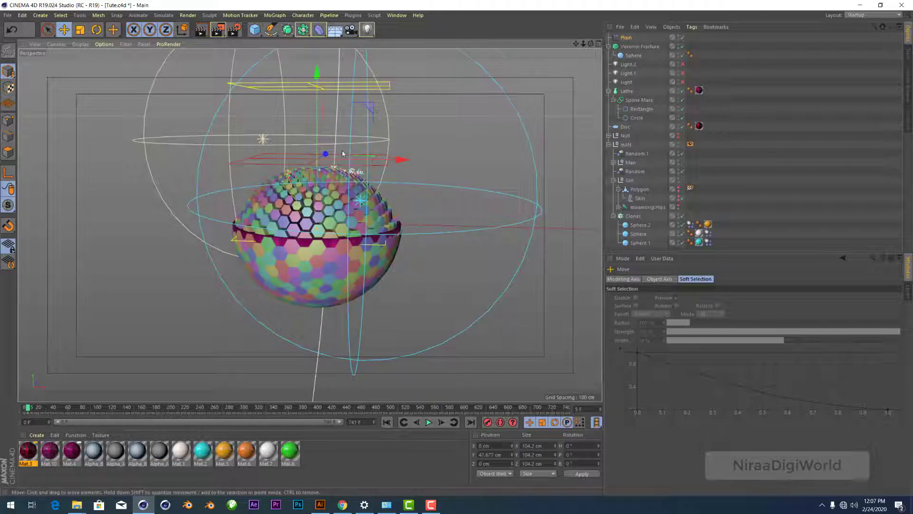
scroll(343, 154, "up", 3)
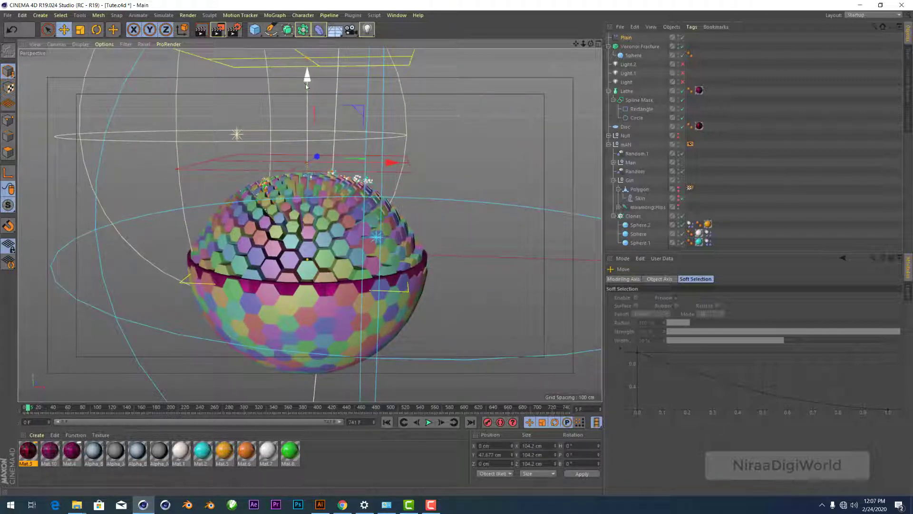
mouse_move(306, 85)
left_mouse_down()
mouse_move(323, 145)
mouse_move(337, 88)
mouse_move(345, 94)
left_mouse_up()
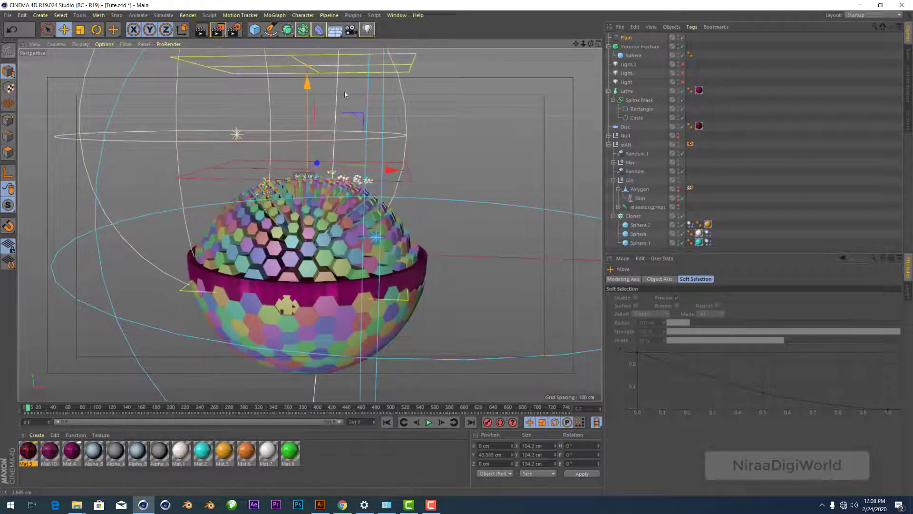
Step: Try lifting the Voronoi Fracture and undo it, then lower the Plain effector to about 28.7 cm
left_click(635, 48)
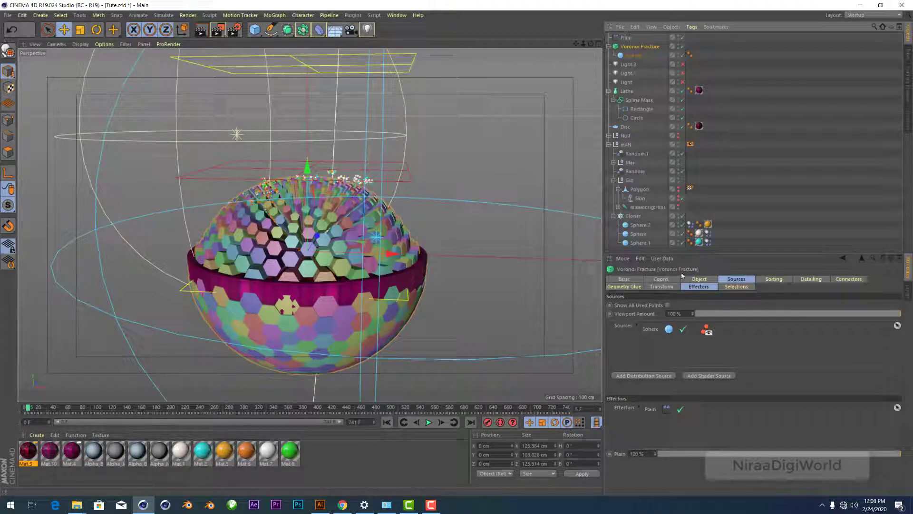
left_click(698, 279)
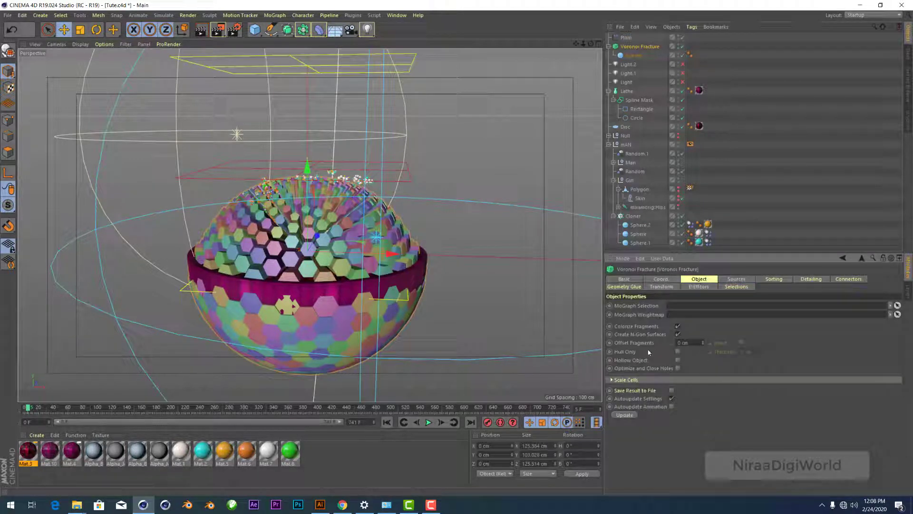
left_click(678, 352)
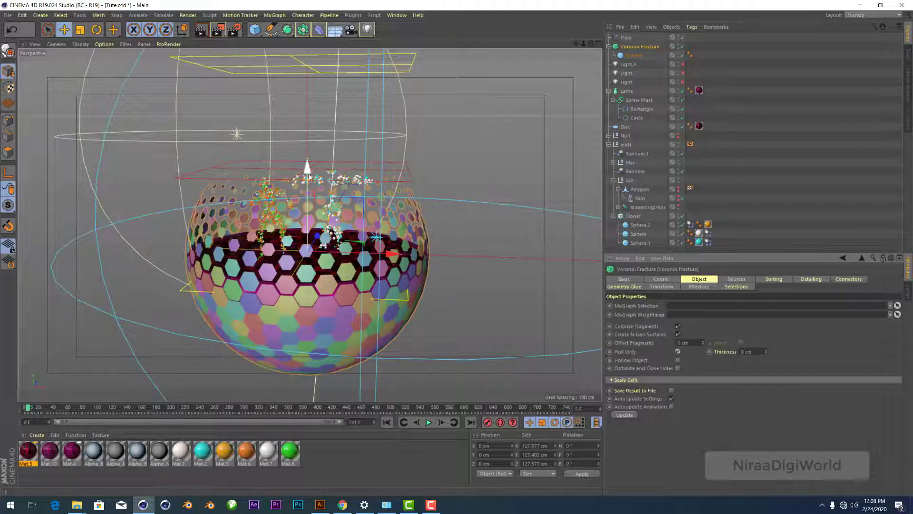
left_click_drag(310, 172, 311, 158)
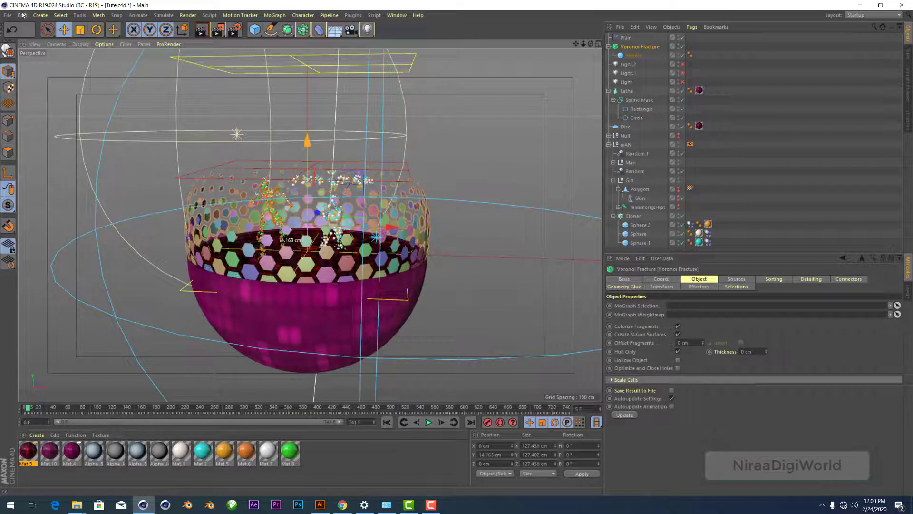
left_click(12, 30)
left_click(613, 39)
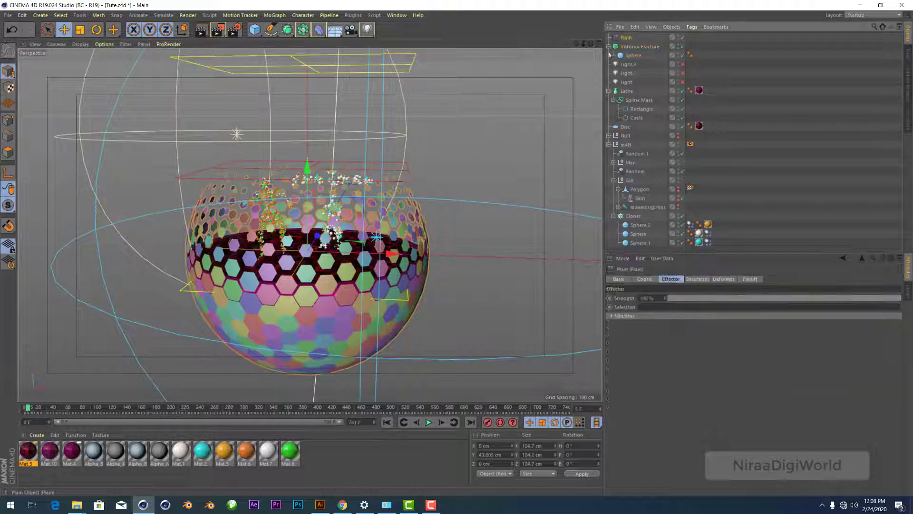
mouse_move(306, 110)
left_mouse_down()
mouse_move(307, 142)
mouse_move(307, 102)
mouse_move(356, 199)
mouse_move(372, 199)
mouse_move(405, 59)
mouse_move(402, 99)
left_mouse_up()
Step: Raise the Sphere's Segments from 43 to 60, then reselect Plain and orbit the view
left_click(634, 55)
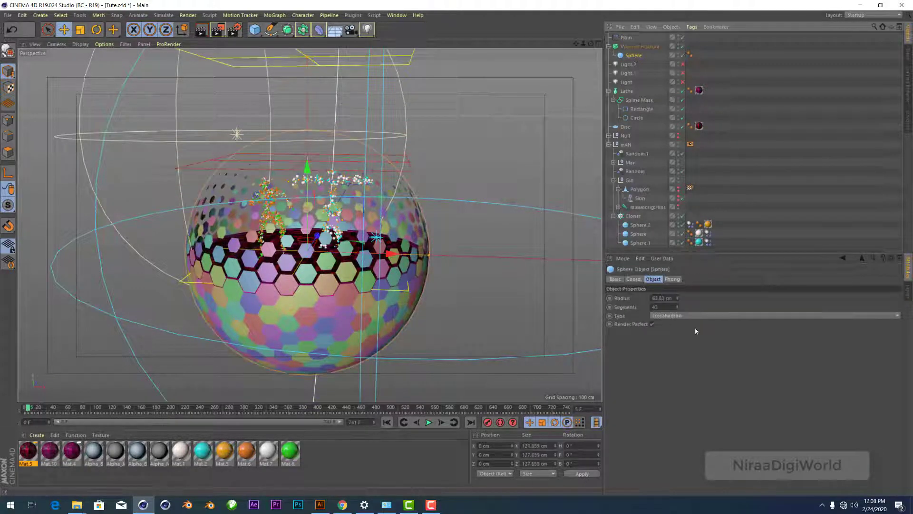
left_click_drag(680, 306, 679, 305)
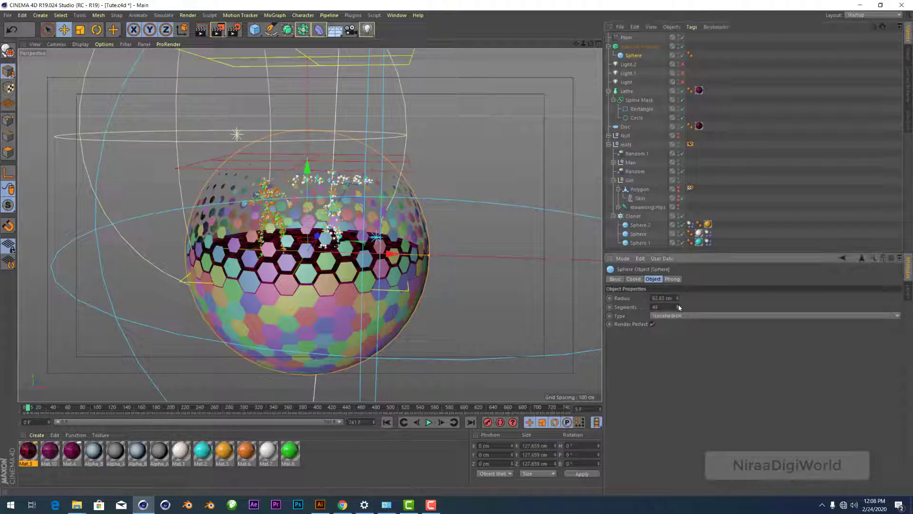
key("Return")
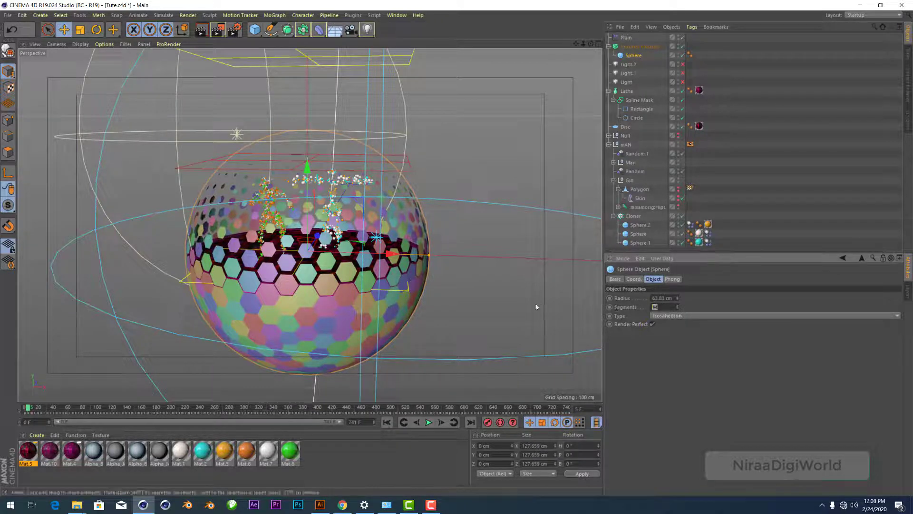
type("0")
key("Return")
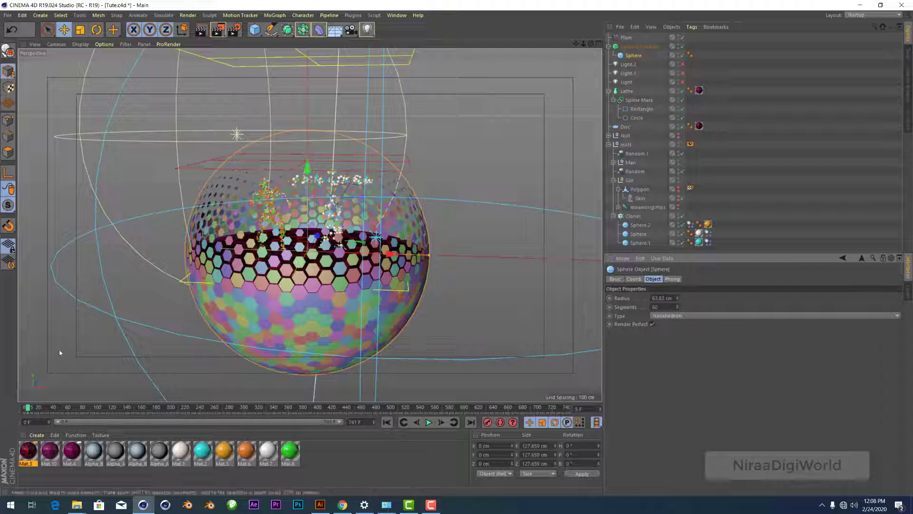
left_click(626, 40)
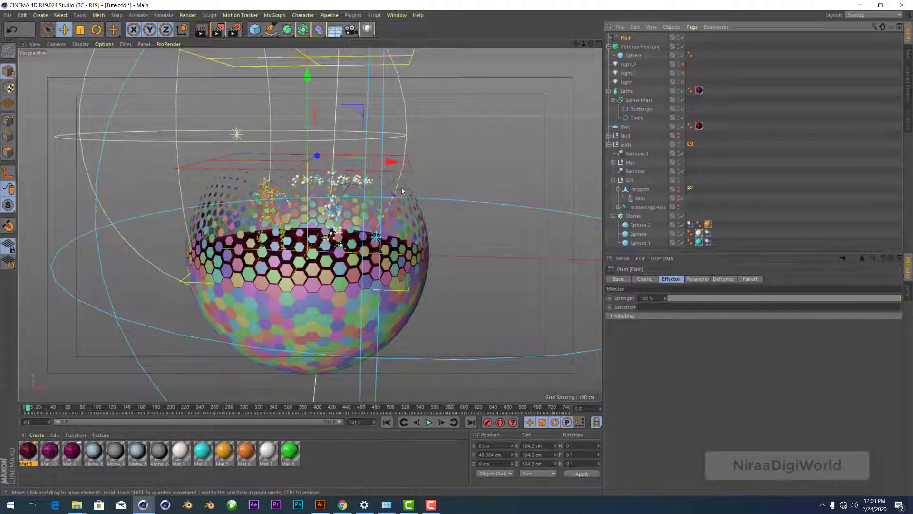
mouse_move(402, 191)
left_mouse_down("alt")
mouse_move(265, 143)
mouse_move(386, 212)
left_mouse_up("alt")
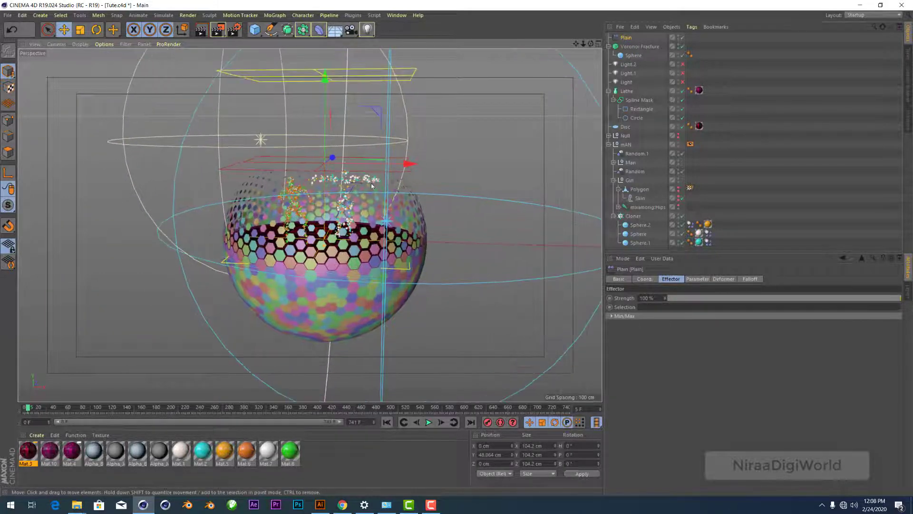
scroll(372, 186, "up", 1)
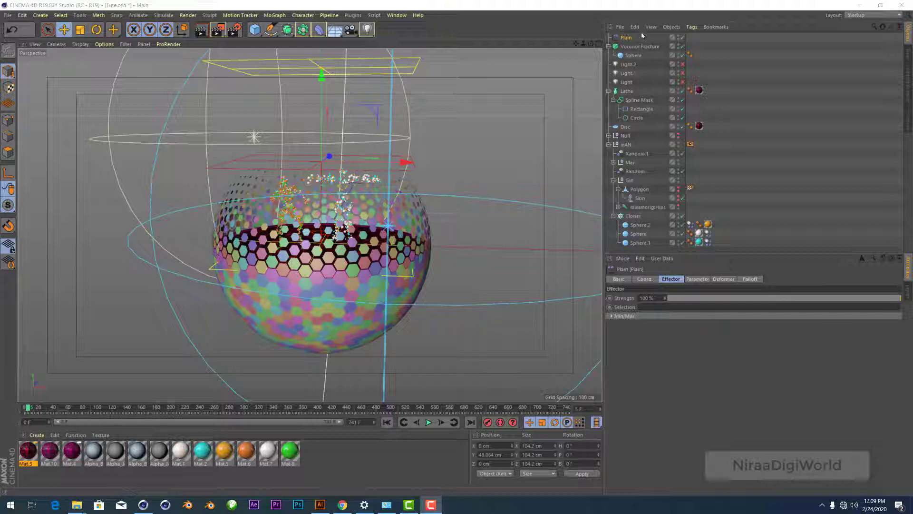
Step: Turn off Colorize Fragments on the Voronoi Fracture and apply the magenta Mat.4 to the Sphere
left_click(640, 46)
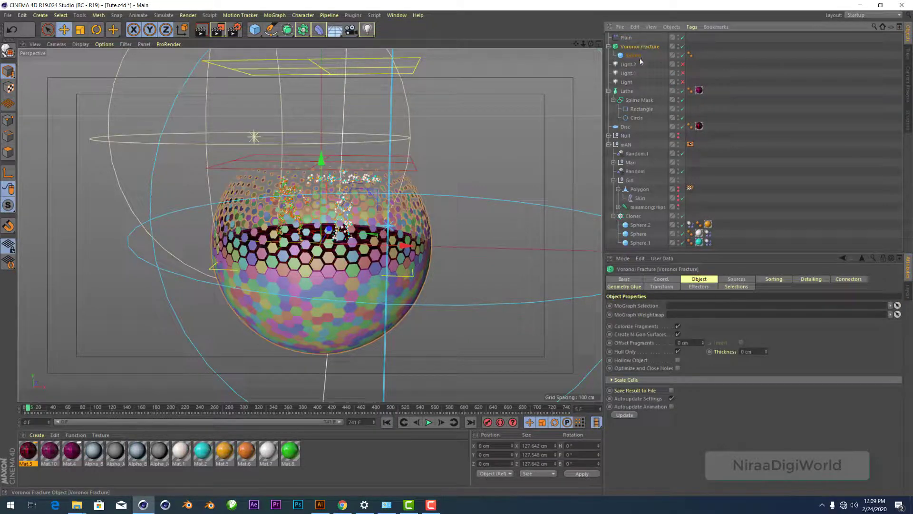
left_click(678, 327)
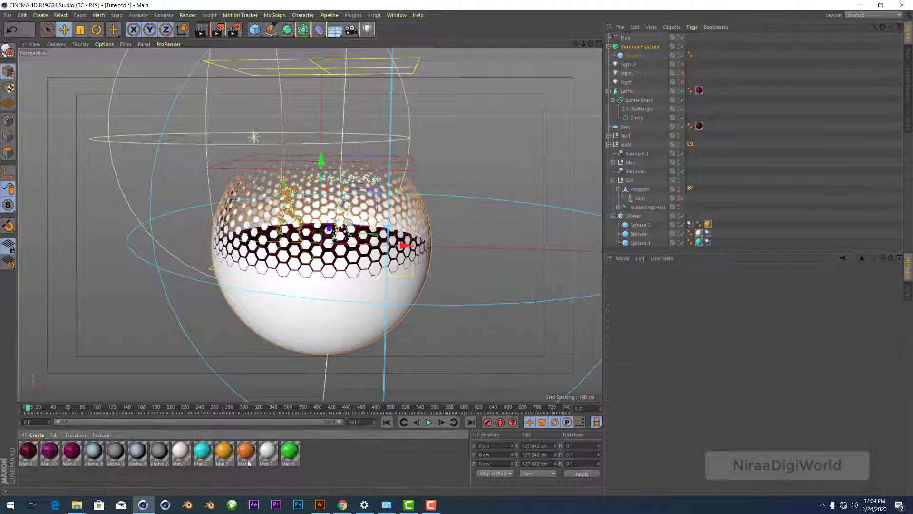
left_click(69, 443)
left_click_drag(634, 57, 634, 56)
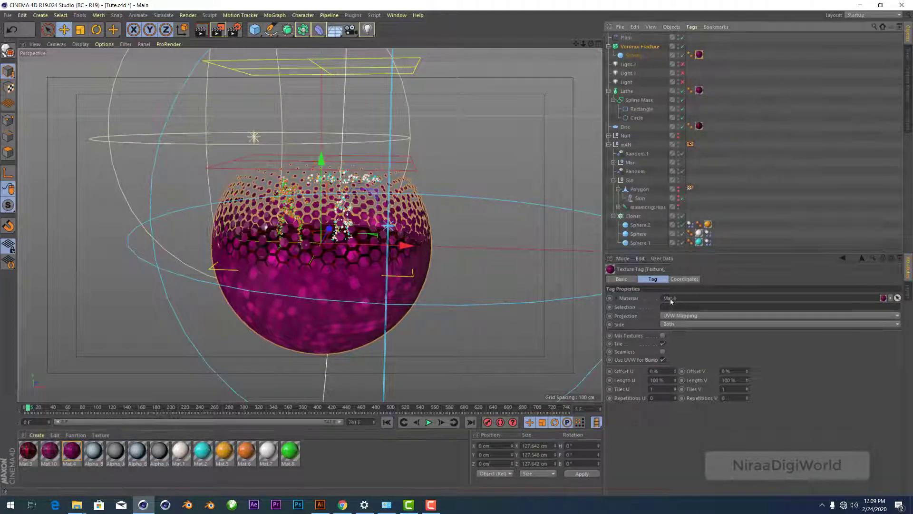
Step: Try Cubic projection with Seamless, then set the texture projection back to UVW Mapping
left_click(683, 316)
left_click(683, 347)
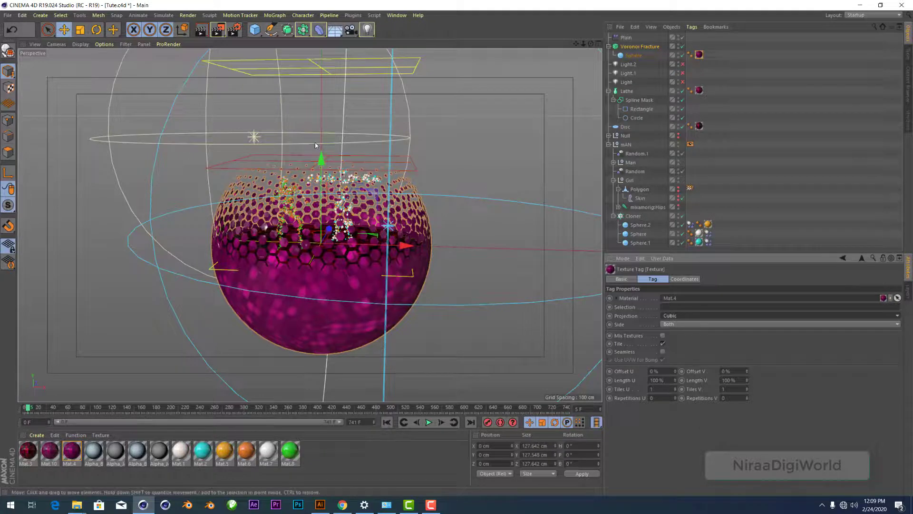
left_click(663, 351)
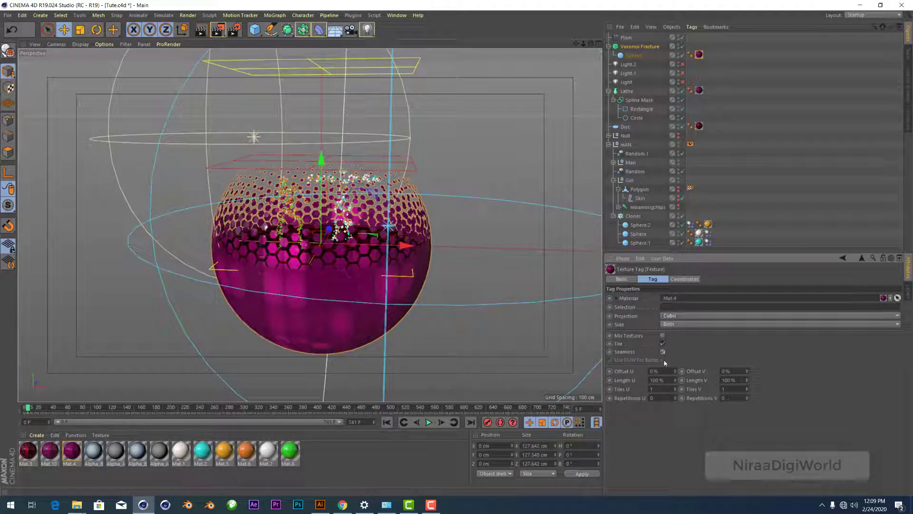
left_click(680, 316)
left_click(680, 377)
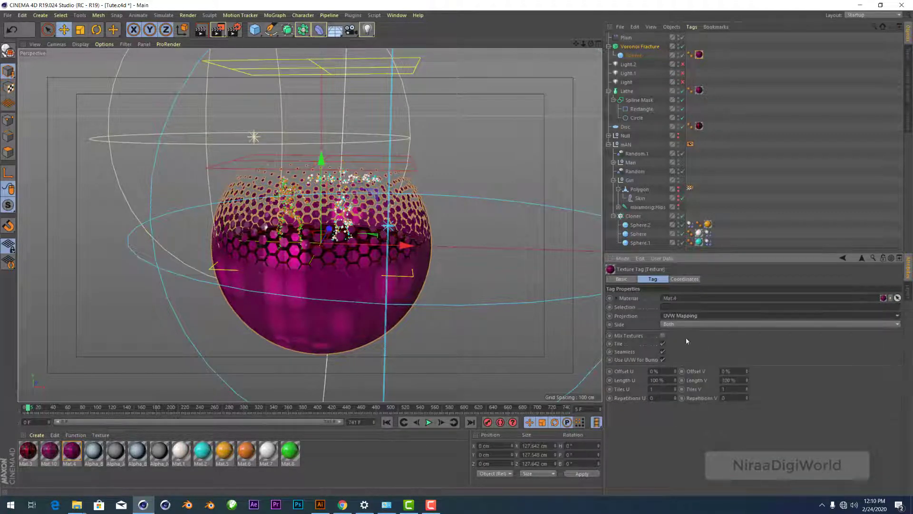
Step: Lower the Plain effector along Y and swap the Sphere's texture to Mat.3
left_click(626, 37)
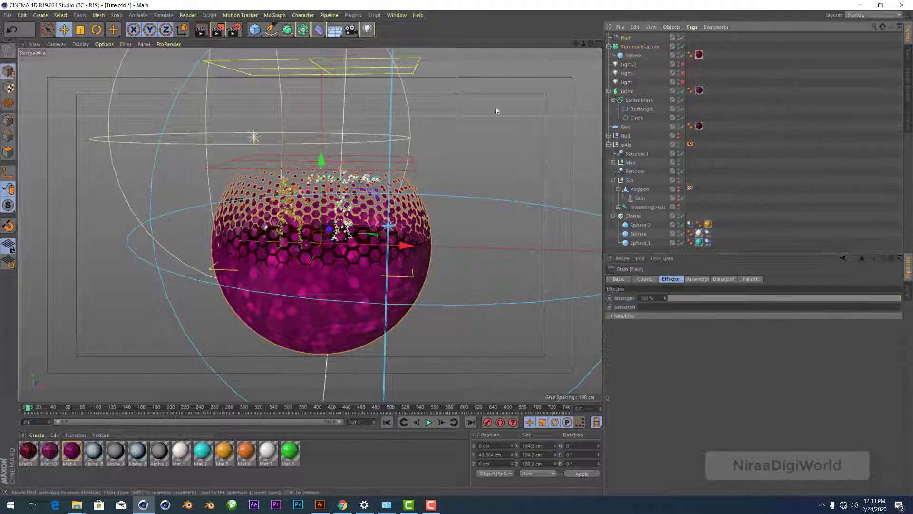
mouse_move(324, 82)
left_mouse_down()
mouse_move(342, 134)
mouse_move(375, 90)
left_mouse_up()
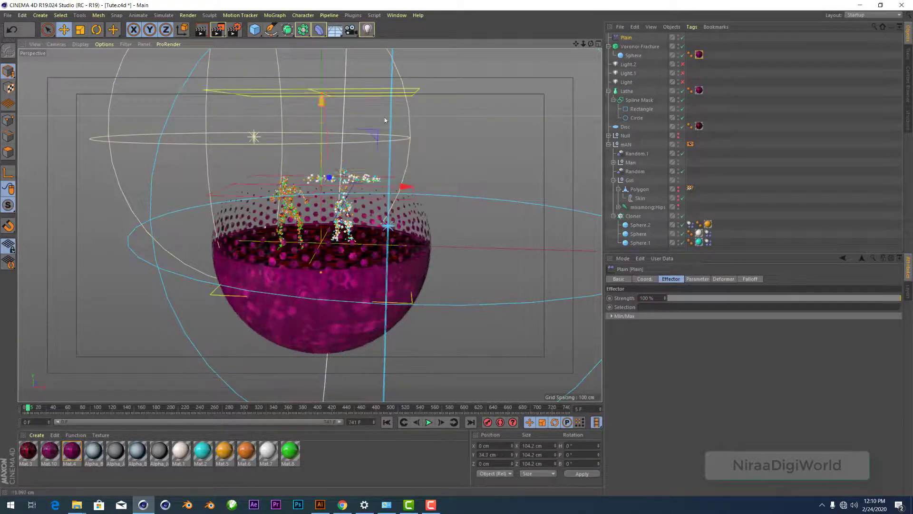
left_click_drag(374, 90, 384, 119)
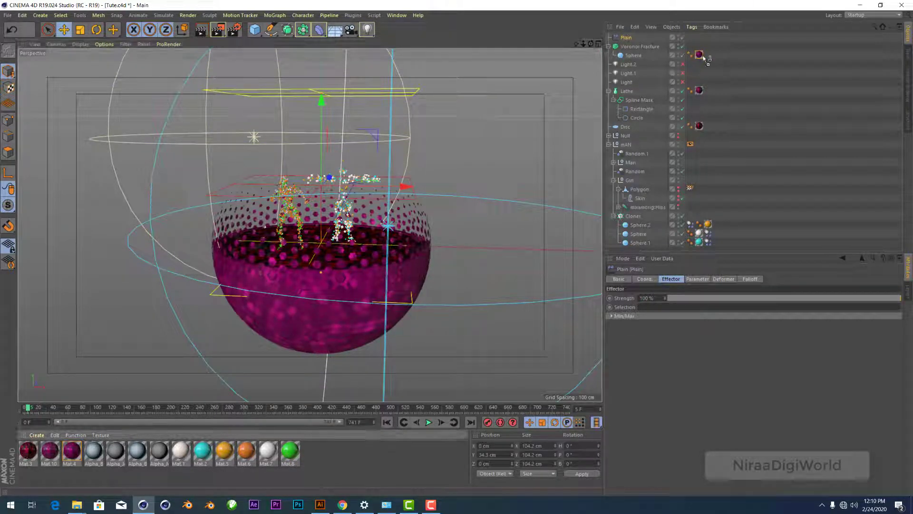
left_click_drag(704, 58, 701, 55)
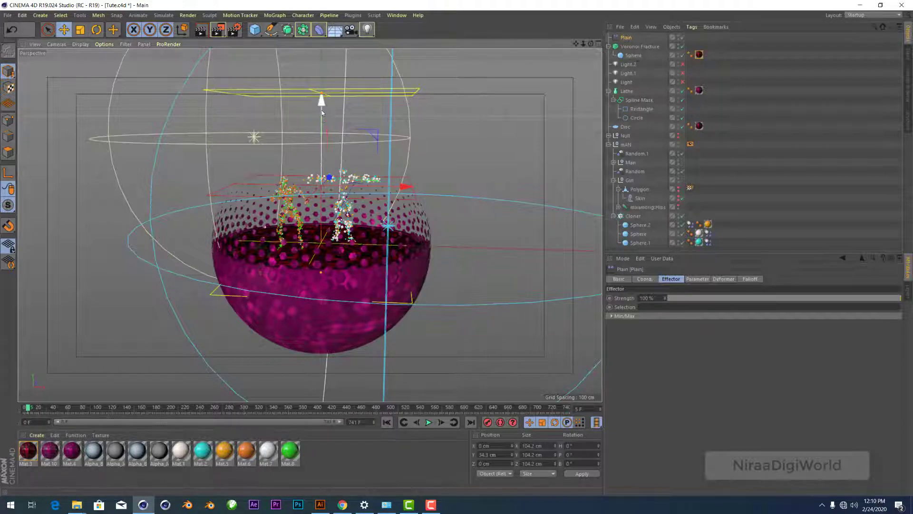
Step: Readjust the Plain effector's height so it sits below the dancing figures, leaving a bowl
left_click_drag(322, 110, 332, 71)
mouse_move(343, 119)
left_mouse_down()
mouse_move(367, 209)
mouse_move(361, 58)
left_mouse_up()
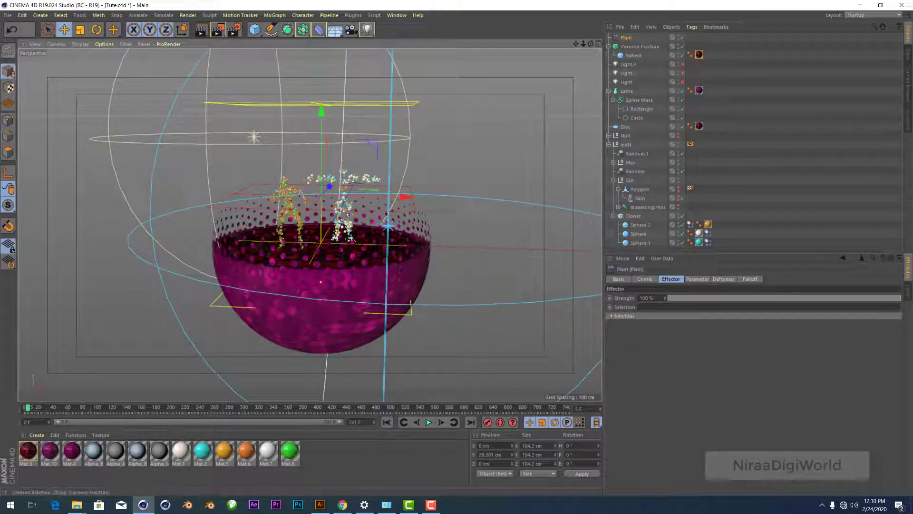
left_click(626, 37)
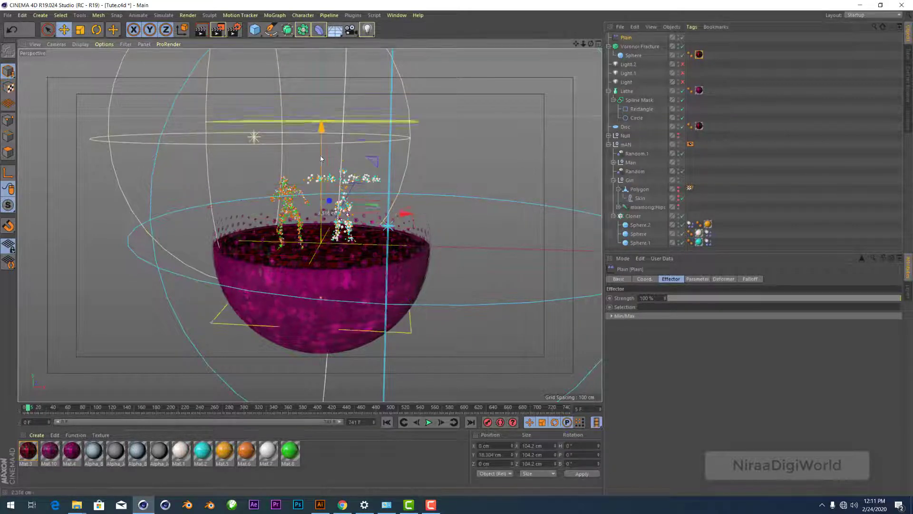
left_click_drag(354, 119, 354, 246)
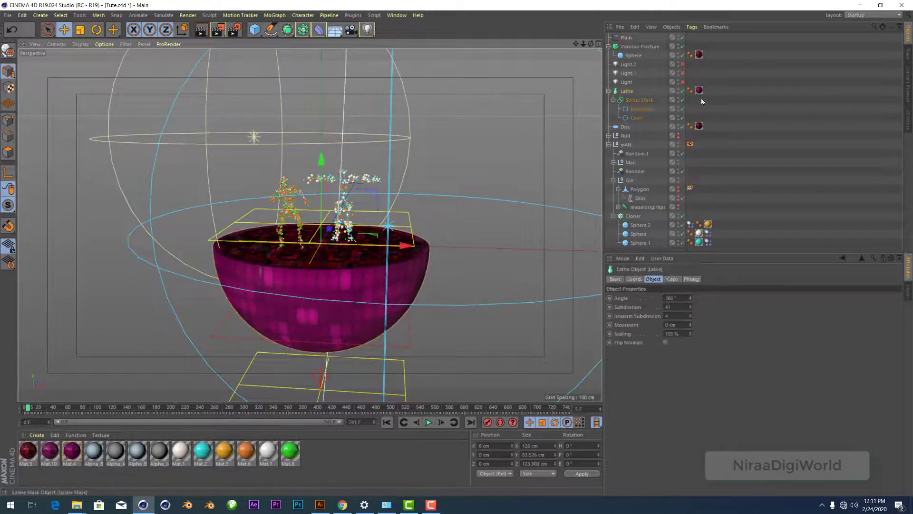
Step: Change the Lathe texture tag's projection from Cubic to UVW Mapping
left_click(699, 90)
left_click(680, 315)
left_click(683, 343)
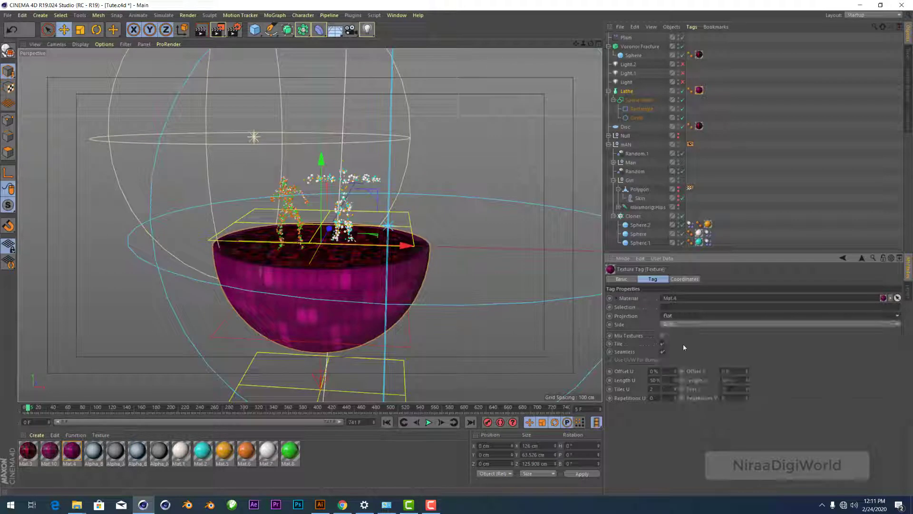
left_click(682, 317)
left_click(687, 377)
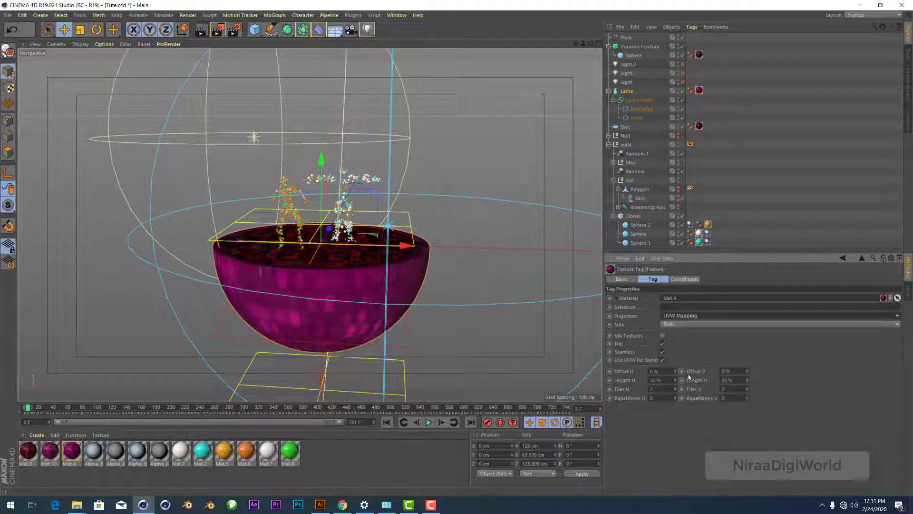
Step: Select the Rectangle spline and rewind the animation to frame 0
left_click(643, 109)
scroll(333, 256, "down", 2)
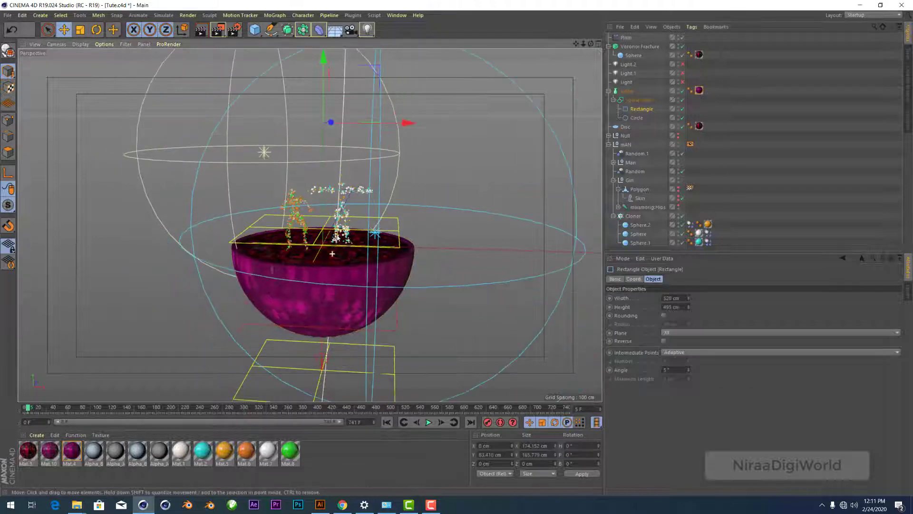
left_click_drag(27, 409, 80, 412)
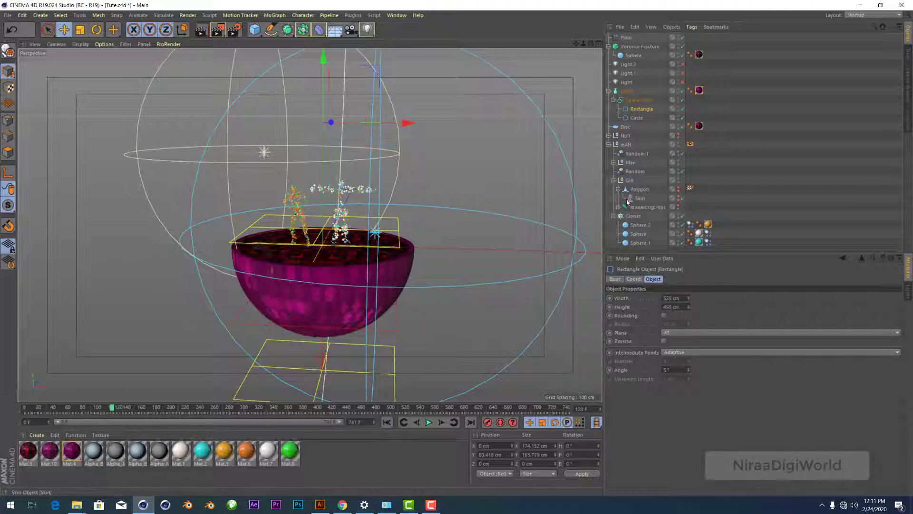
Step: Expand Man and Man.2, then play and pause the dance at a later frame
left_click(613, 163)
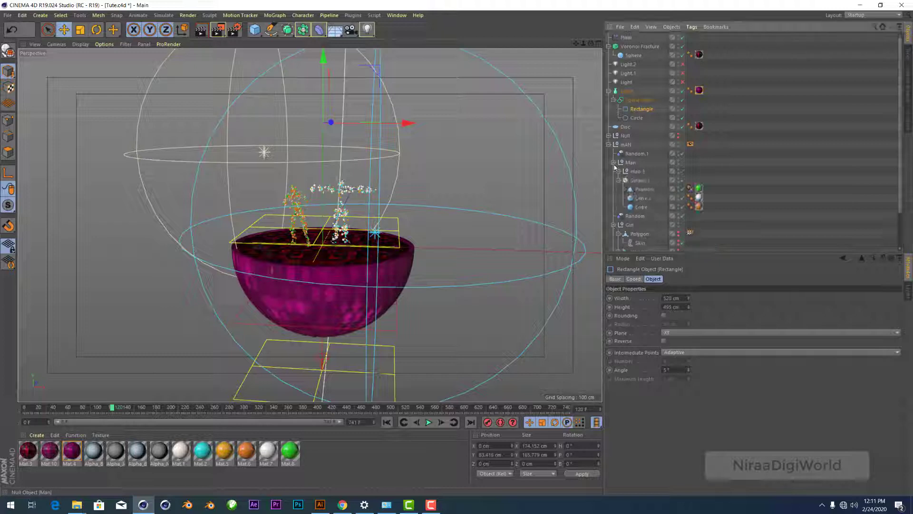
left_click(619, 172)
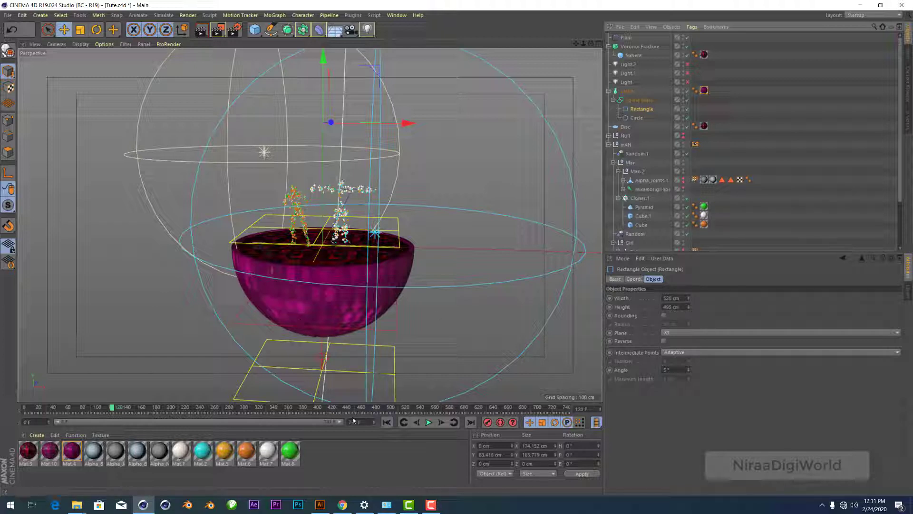
left_click(429, 422)
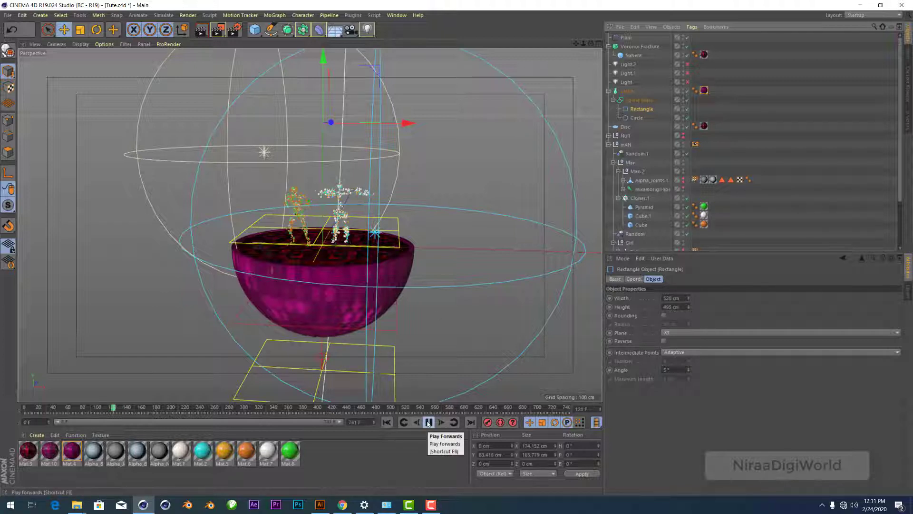
left_click(428, 422)
scroll(336, 205, "up", 2)
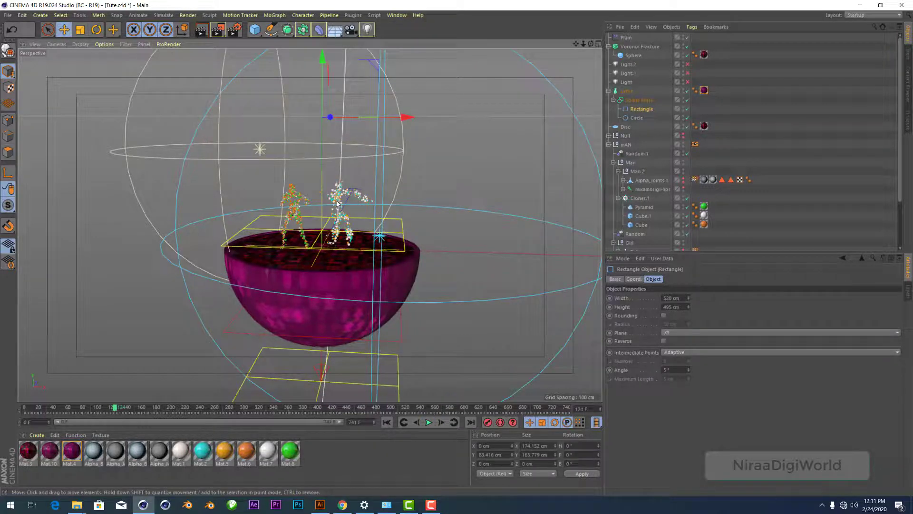
left_click(87, 409)
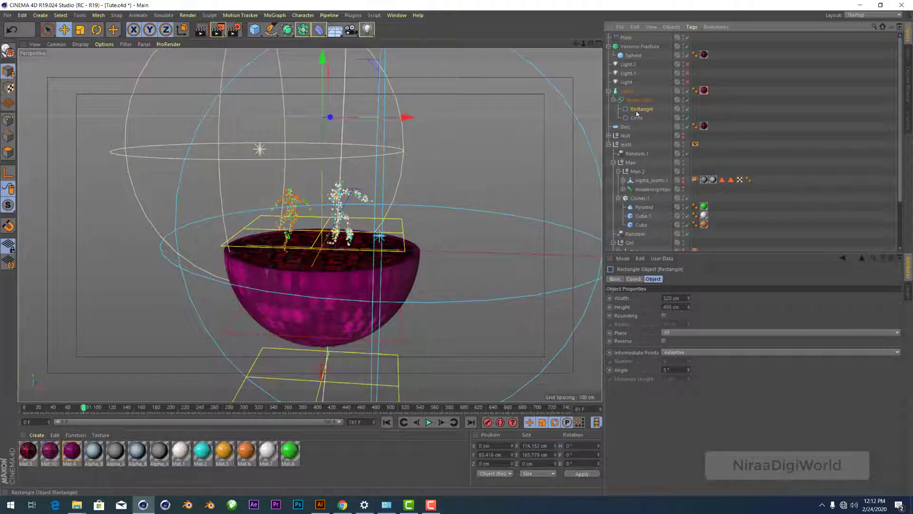
Step: Disable Light.1, Light and the Plain effector, leaving only the bowl and dancers visible
left_click_drag(295, 164, 380, 152, "alt")
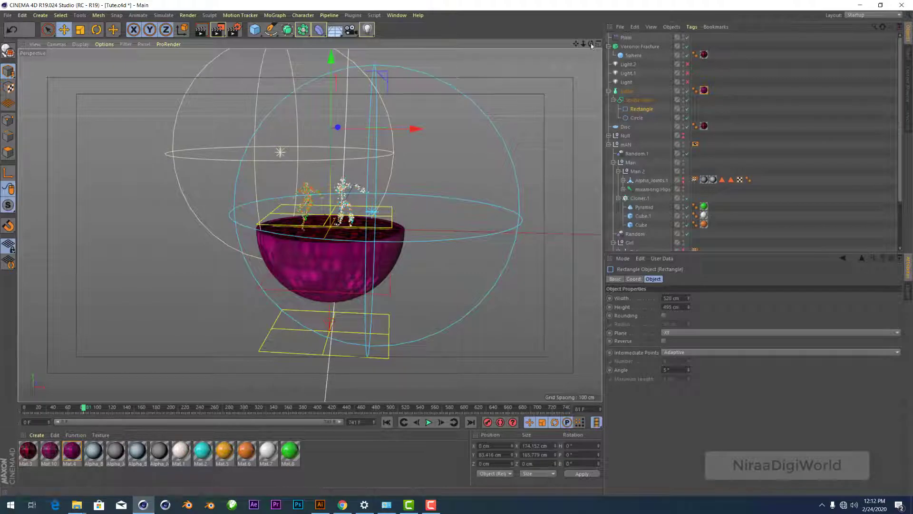
left_click(686, 73)
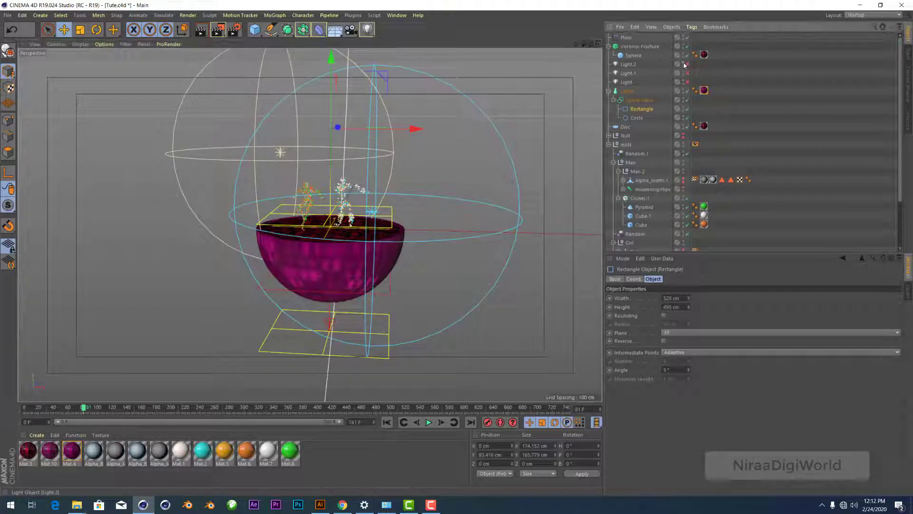
left_click(685, 74)
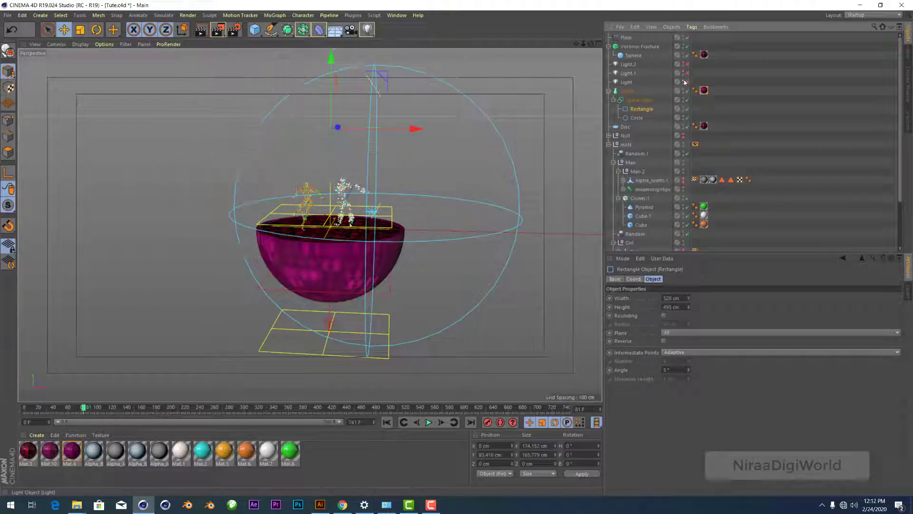
left_click(687, 82)
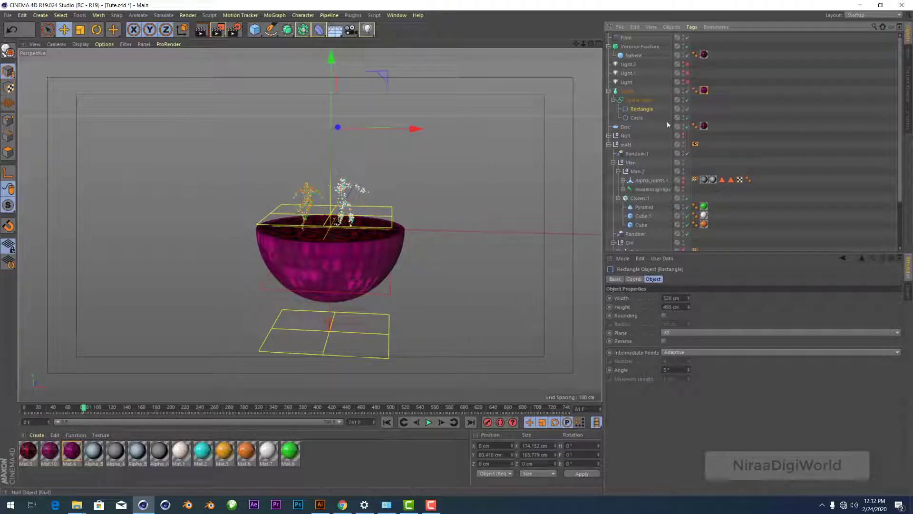
left_click(685, 38)
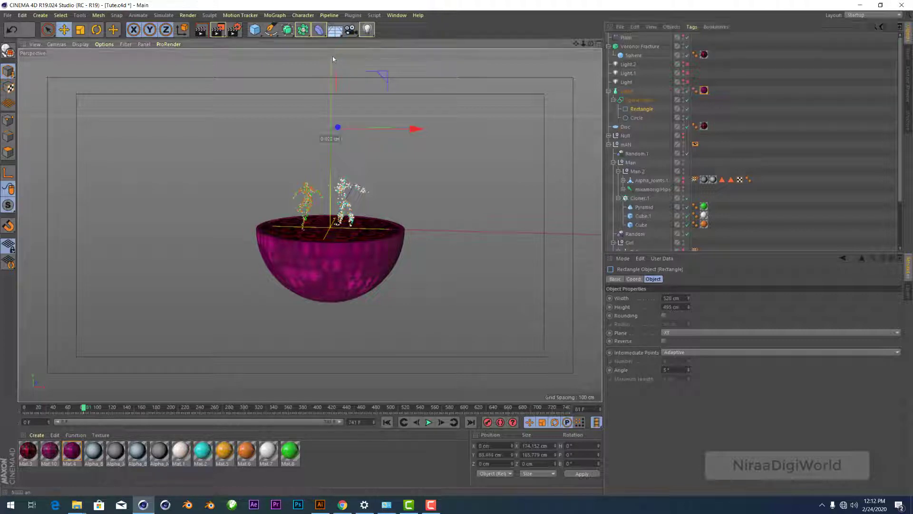
Step: Keyframe the Rectangle's position at frame 81, then raise it on Y at frame 181
left_click_drag(333, 53, 352, 63)
key("ctrl+z")
left_click(487, 423)
left_click(158, 412)
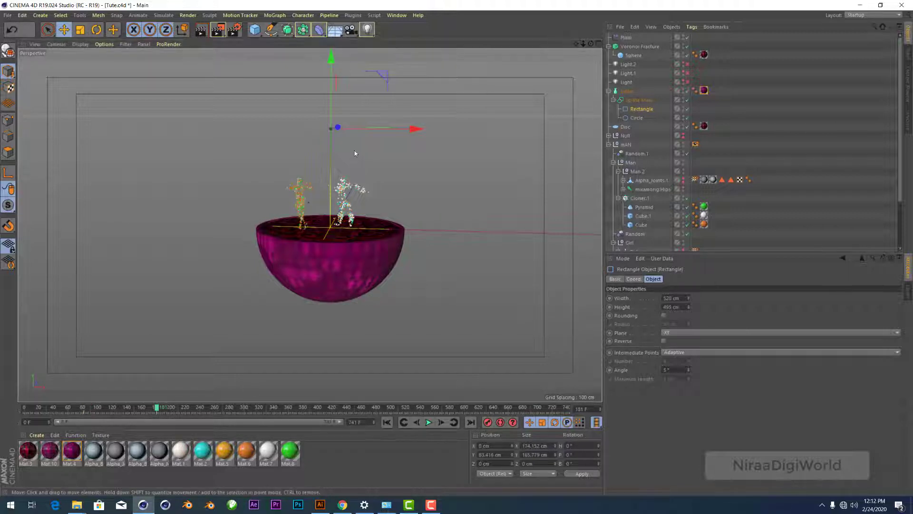
left_click_drag(332, 103, 337, 43)
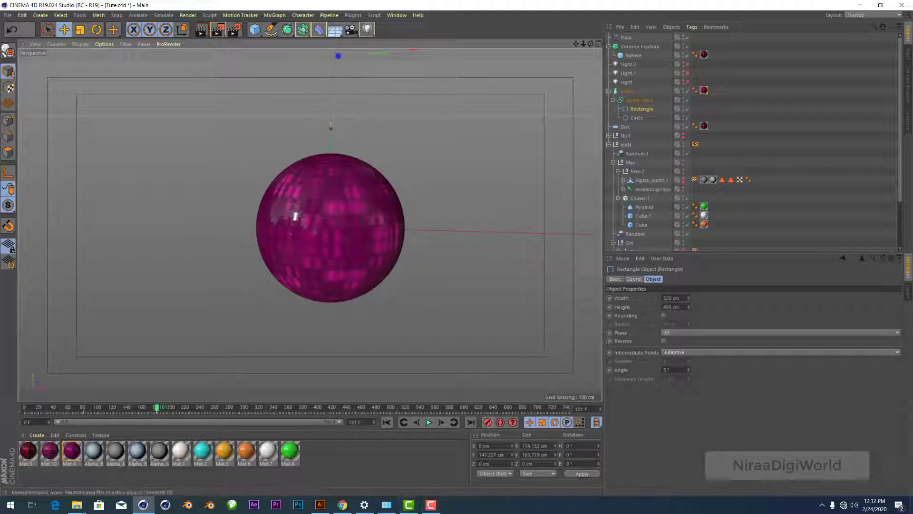
Step: Play the animation to preview the bowl growing, stopping back at frame 83
left_click(85, 409)
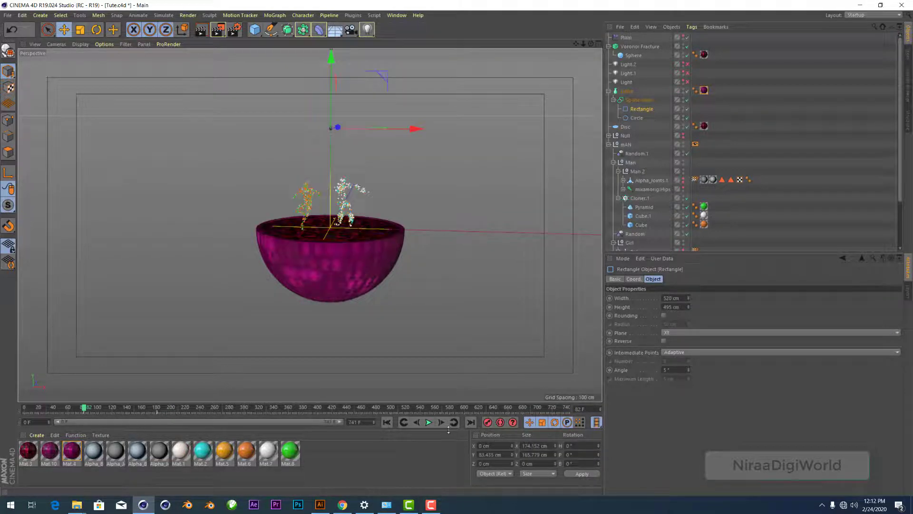
left_click(428, 422)
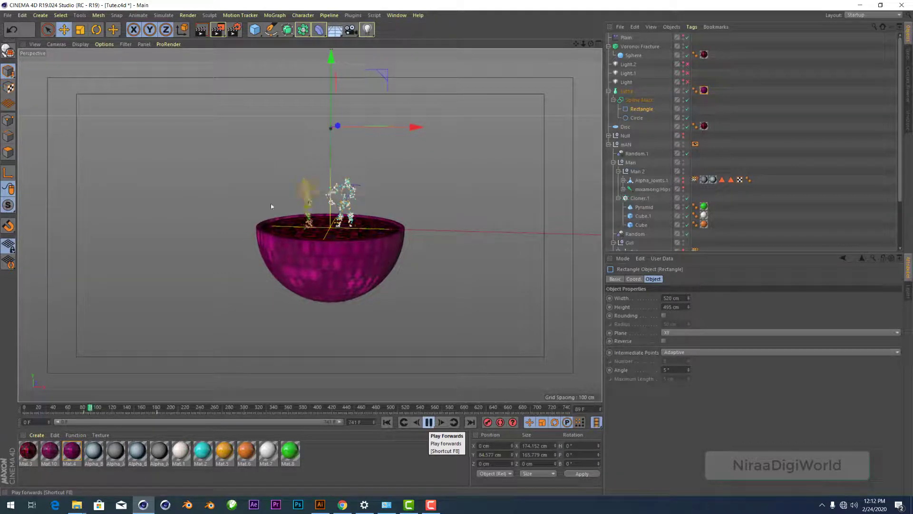
scroll(357, 229, "up", 2)
scroll(357, 231, "up", 1)
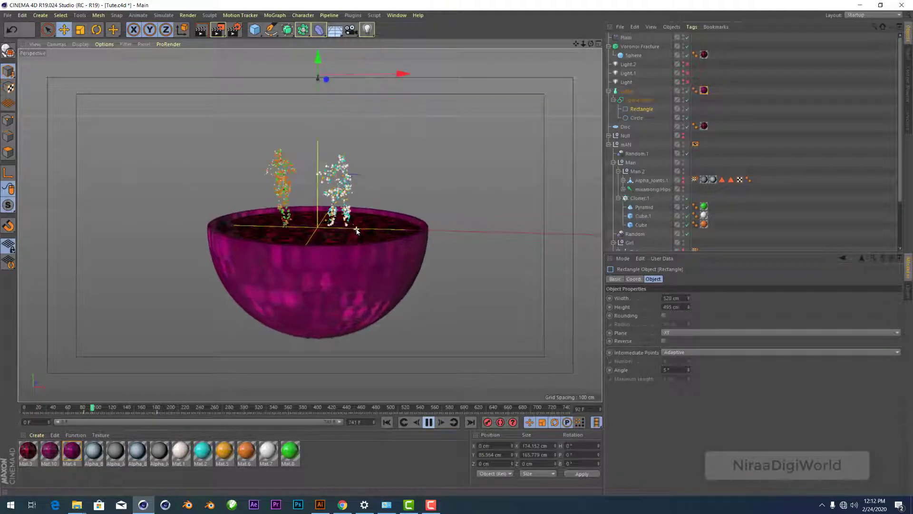
scroll(357, 231, "up", 1)
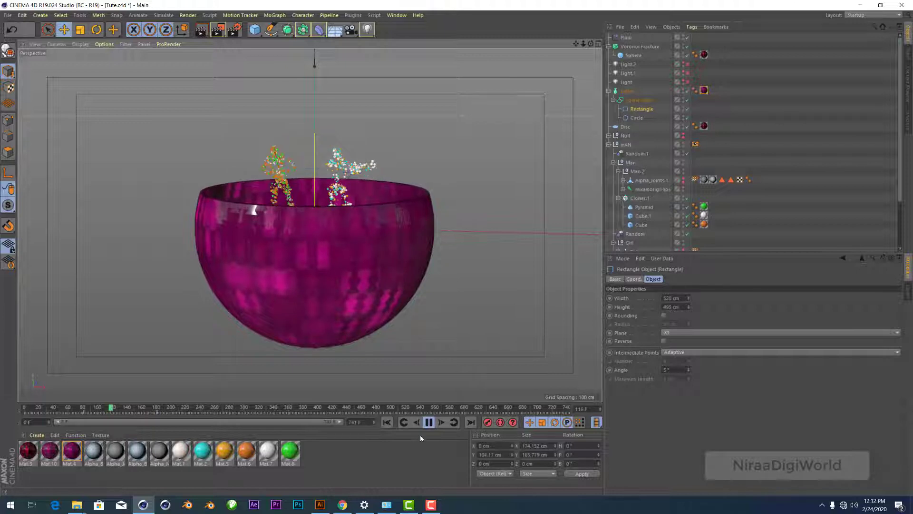
left_click(431, 422)
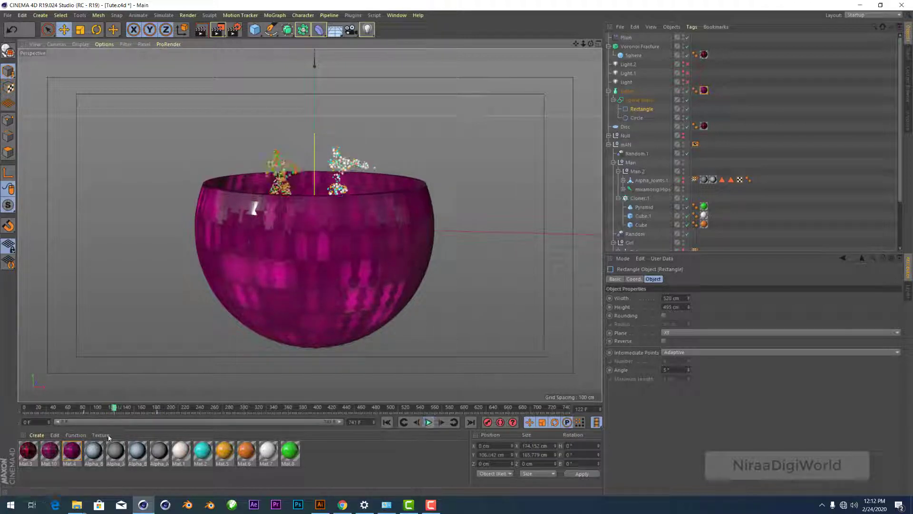
left_click(85, 409)
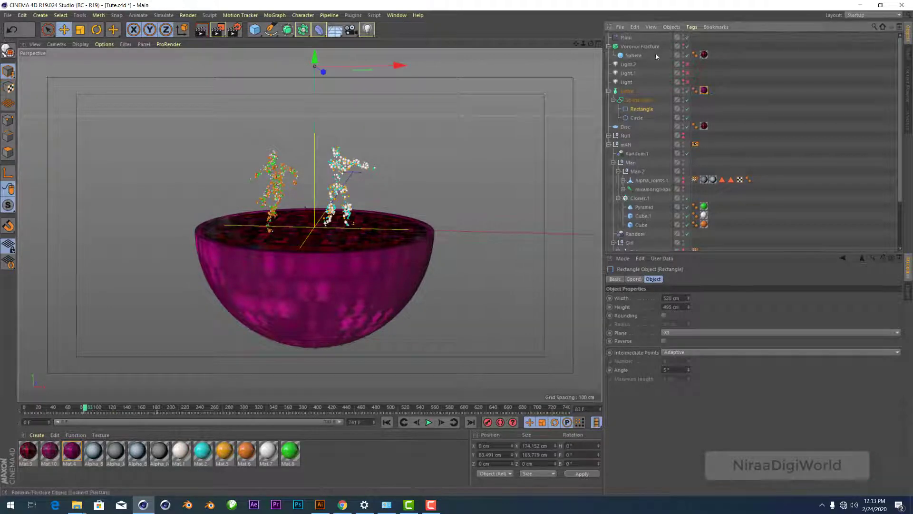
Step: At frame 239, raise the Plain effector to about Y 118.7 cm and record a keyframe
left_click(626, 37)
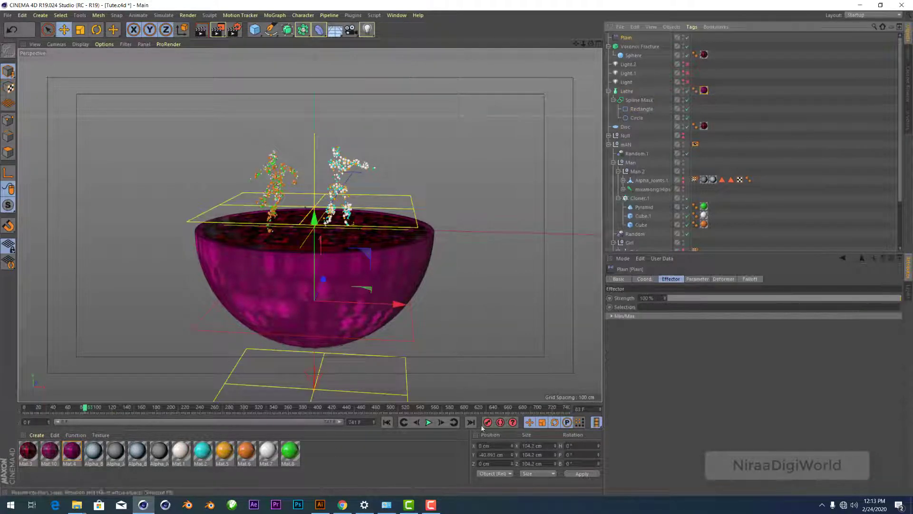
left_click(198, 408)
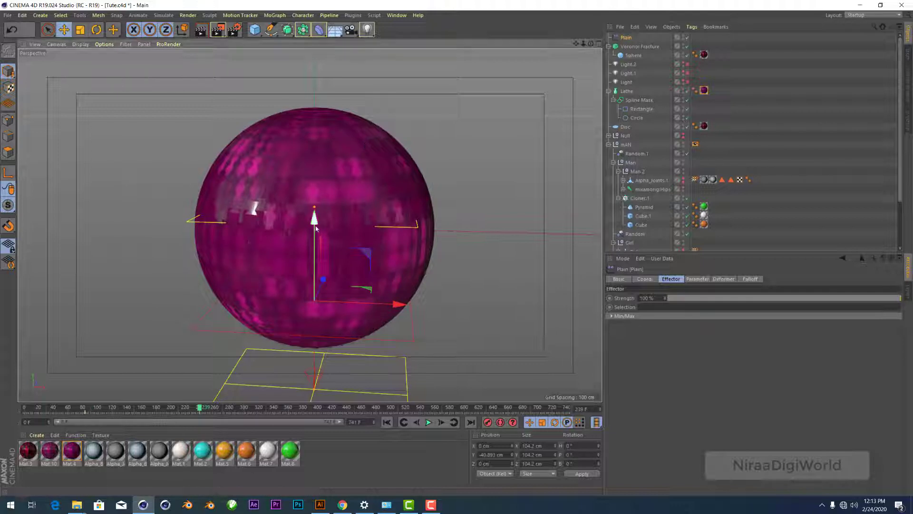
mouse_move(315, 228)
left_mouse_down()
mouse_move(335, 52)
mouse_move(335, 62)
left_mouse_up()
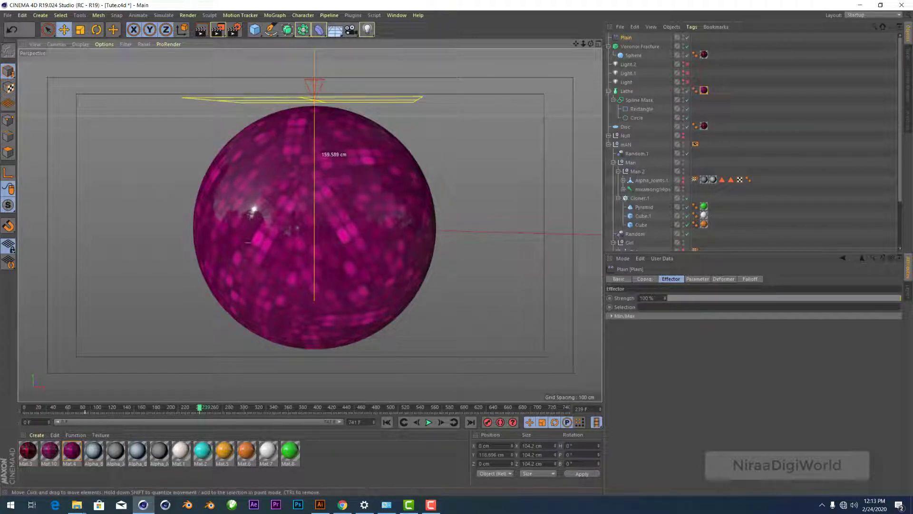
left_click(489, 422)
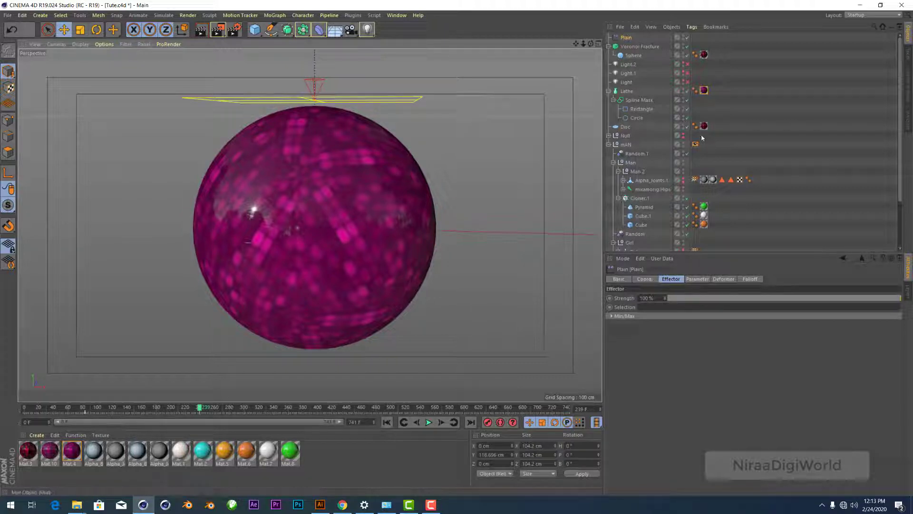
Step: Delete the Sphere's texture tag and scrub frames 198 to 121 to preview the reveal
left_click(705, 55)
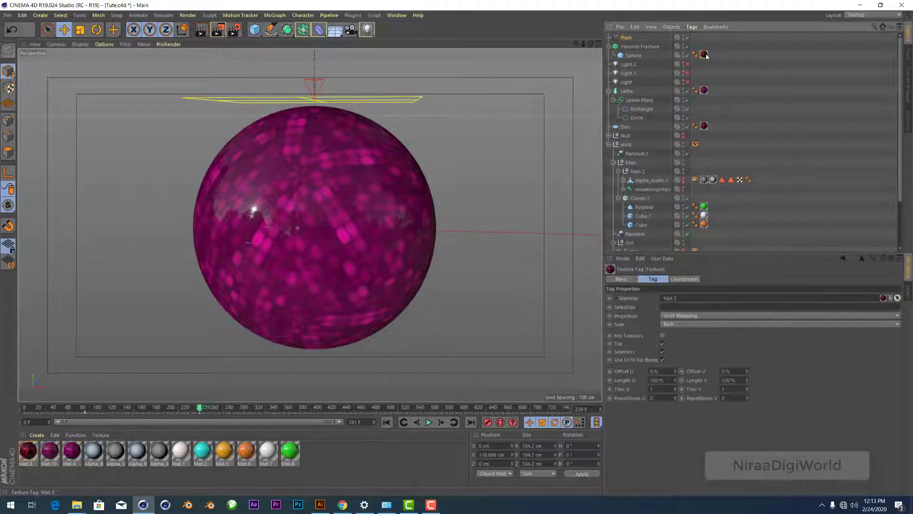
key("Delete")
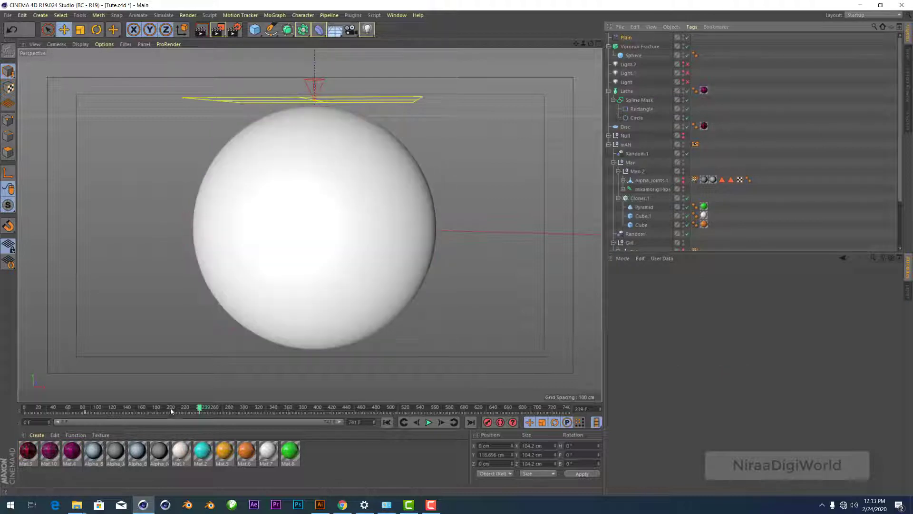
mouse_move(172, 407)
left_mouse_down()
mouse_move(95, 409)
mouse_move(118, 409)
left_mouse_up()
left_click_drag(117, 408, 112, 408)
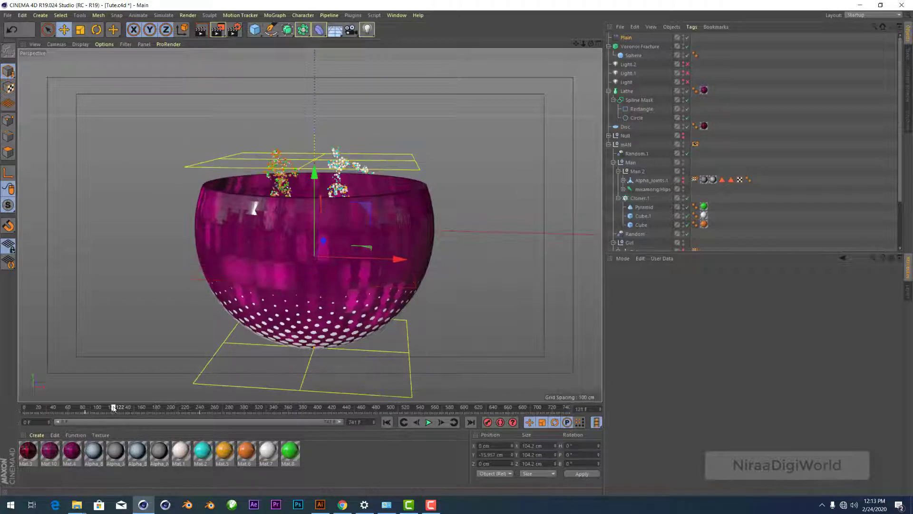
Step: In the Animate layout, shift the Plain keys to frames 60–216 and make all keys linear
left_click(875, 15)
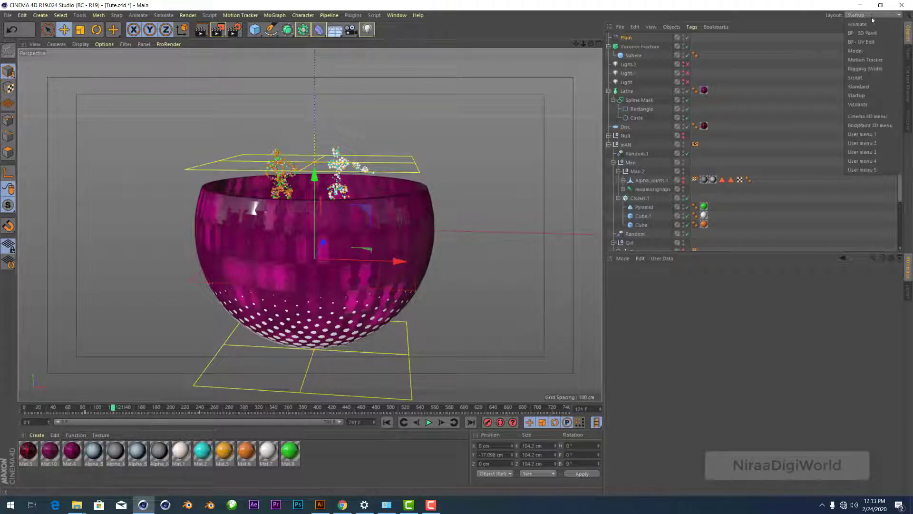
left_click(873, 23)
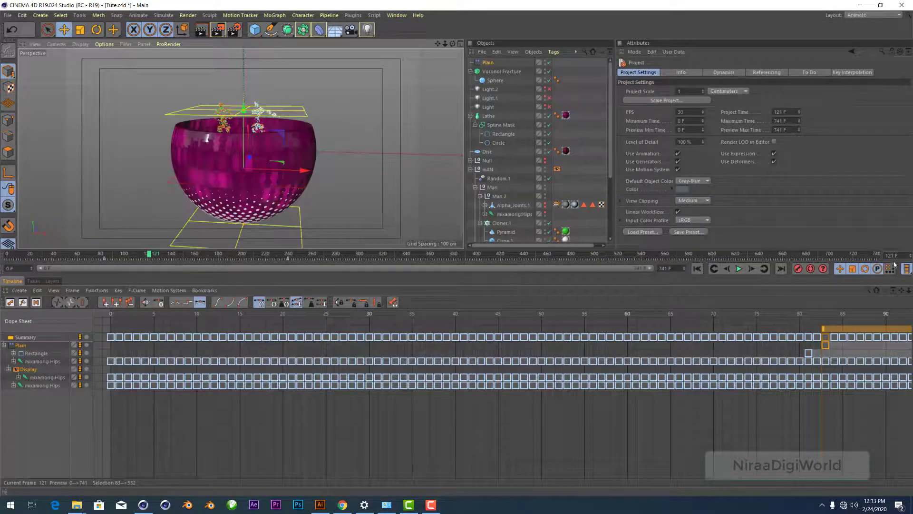
key("h")
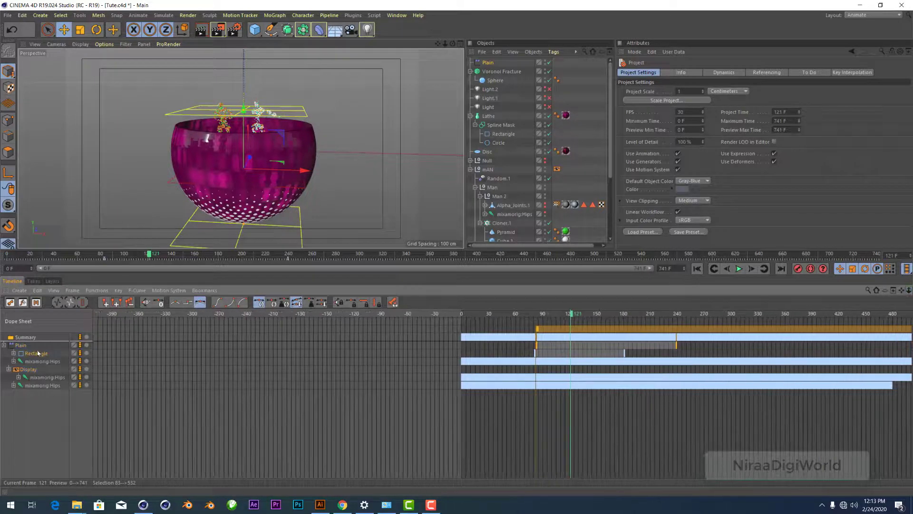
left_click(39, 353)
left_click(585, 345)
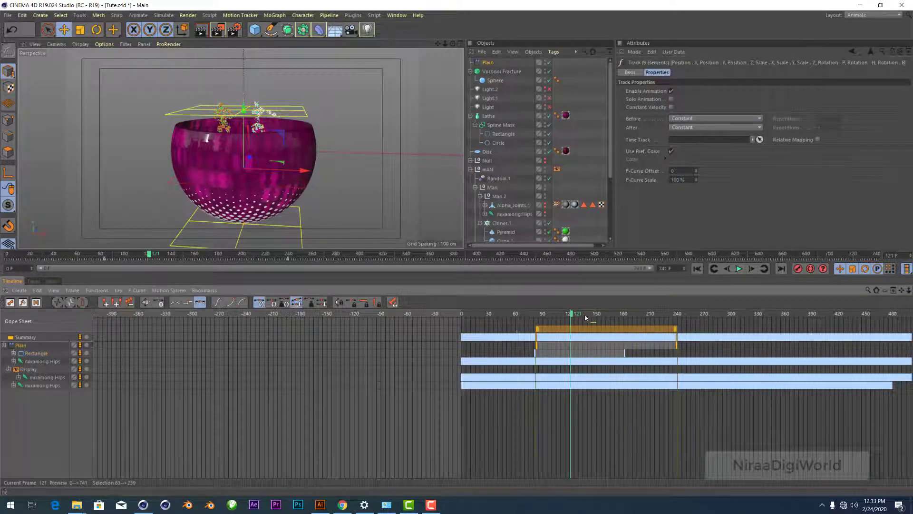
mouse_move(607, 335)
left_mouse_down()
mouse_move(586, 334)
mouse_move(677, 353)
left_mouse_up()
key("ctrl+a")
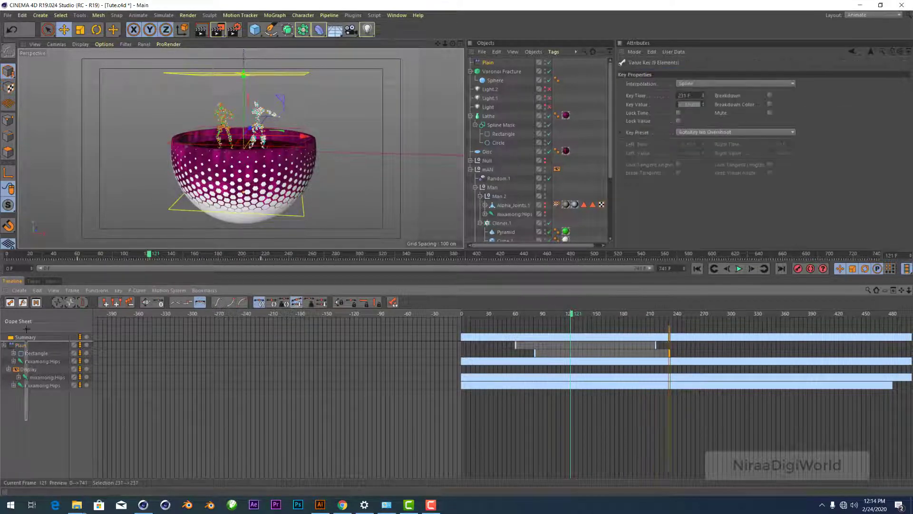
left_click(178, 305)
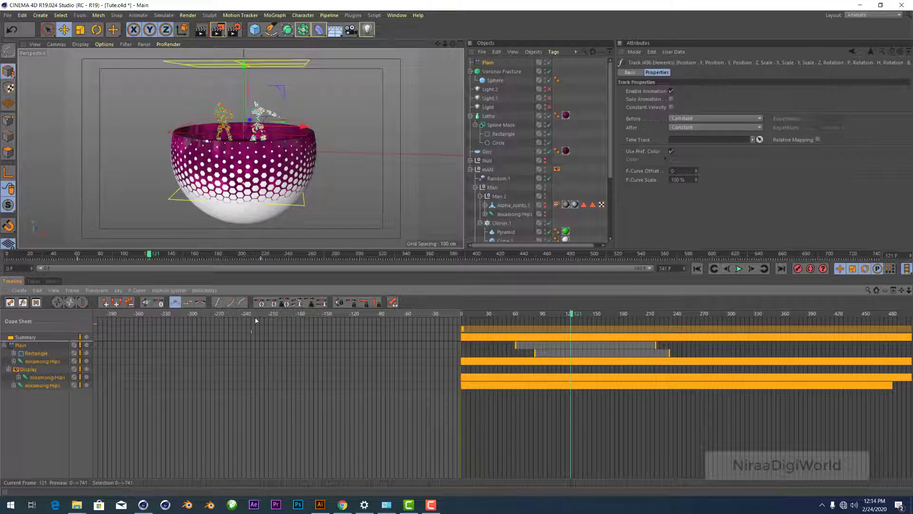
Step: Preview playback, then shift the Plain keys earlier to frames 33–188
left_click(73, 254)
left_click(739, 269)
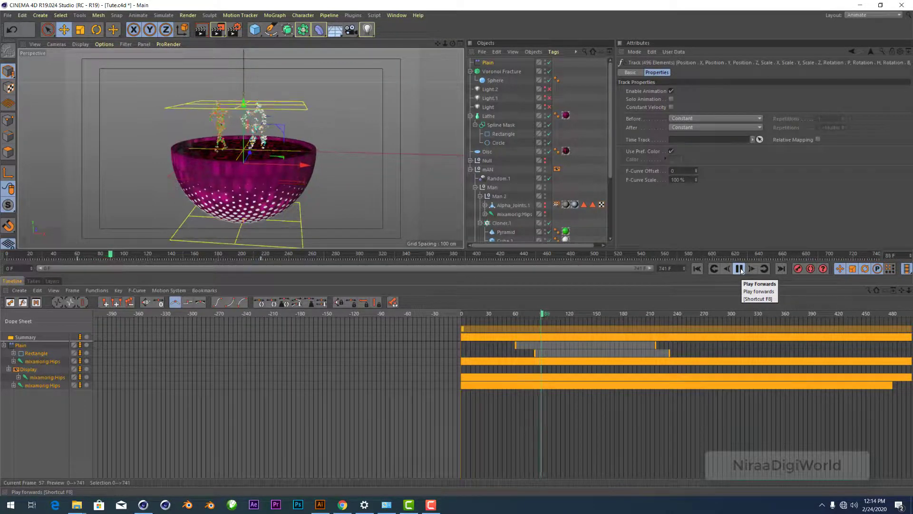
left_click(741, 271)
key("ctrl+a")
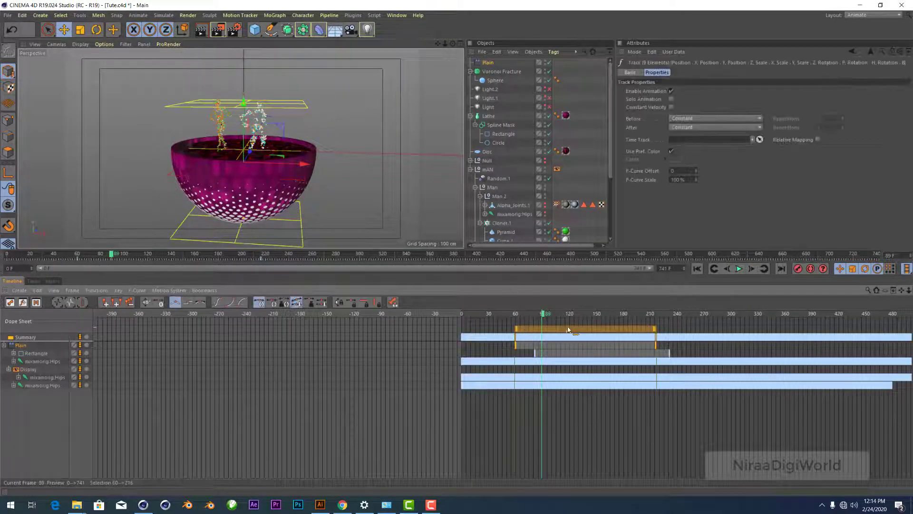
left_click_drag(568, 330, 521, 334)
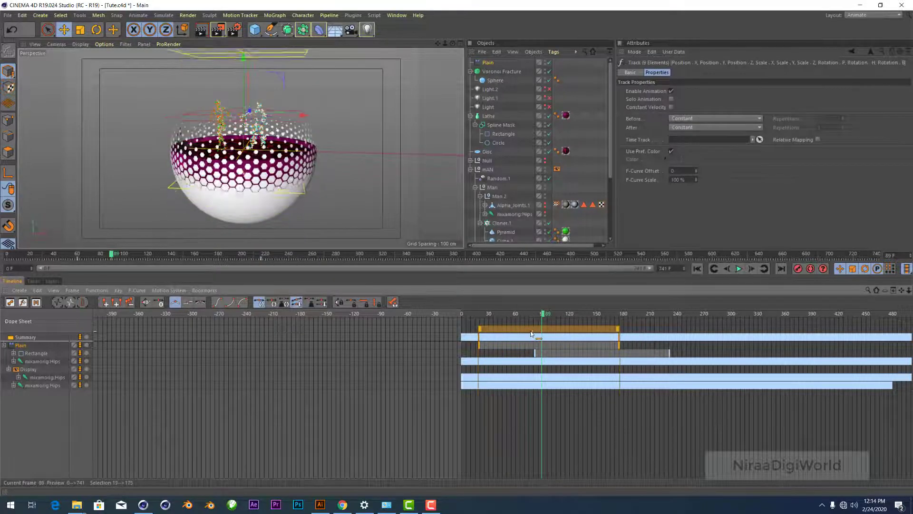
Step: Return to the Standard layout and play the animation
left_click(885, 15)
left_click(875, 88)
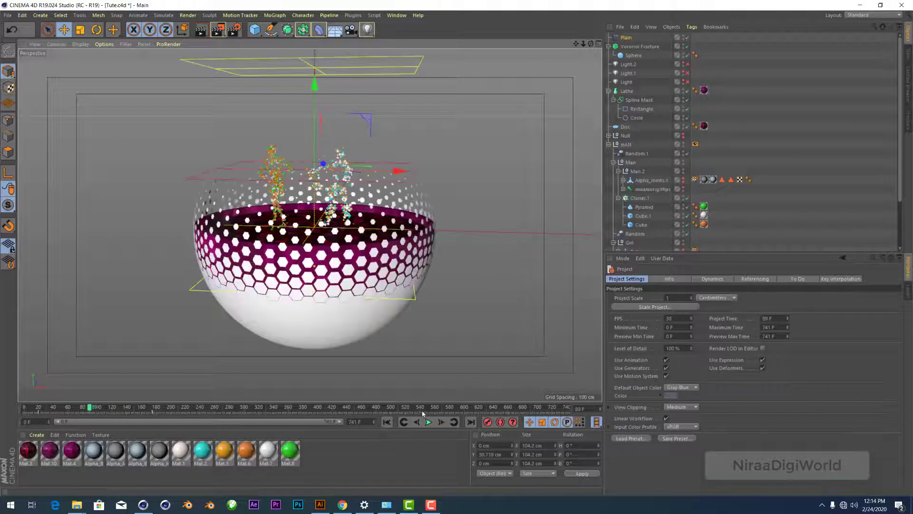
left_click(428, 422)
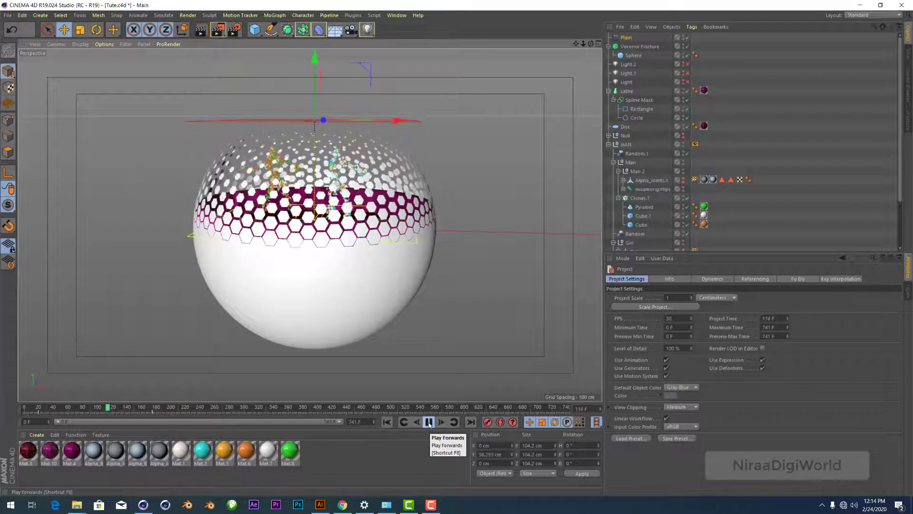
Step: Apply the pink Mat.4 to the Sphere with Cubic projection and Seamless tiling
left_click(429, 422)
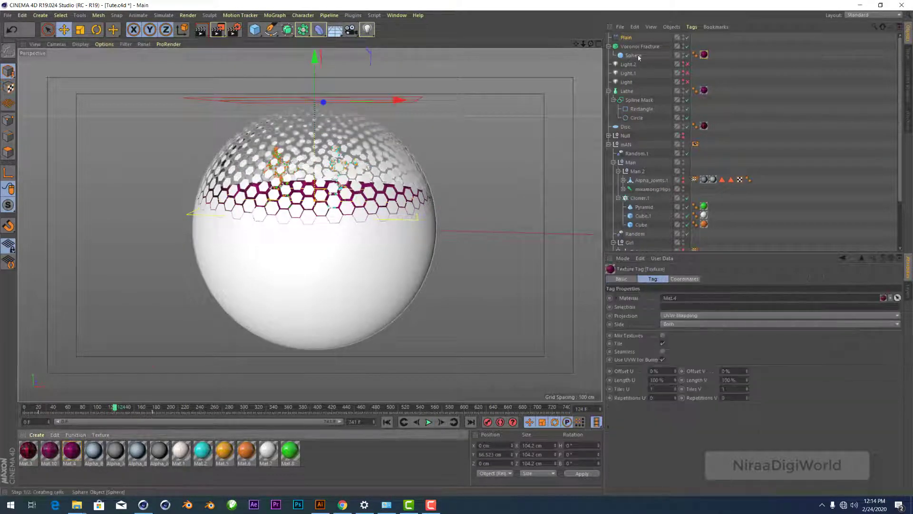
left_click_drag(71, 456, 637, 55)
left_click(681, 315)
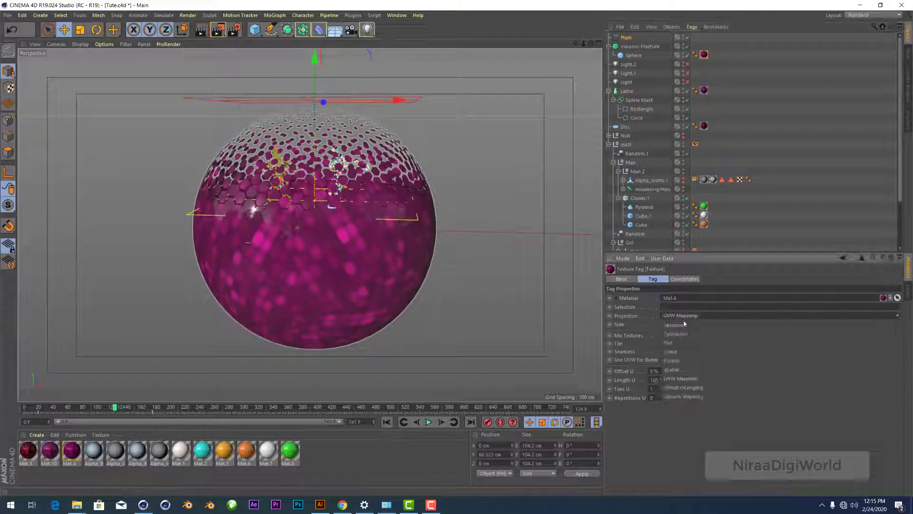
left_click(678, 352)
left_click(663, 351)
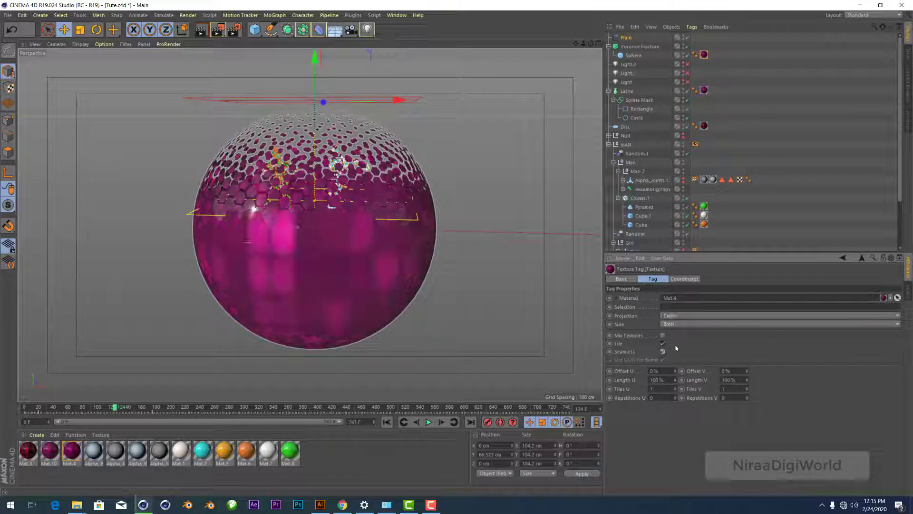
Step: Set the texture's Length U to 40% and Length V to 15%, then play the animation
left_click(657, 380)
type("5")
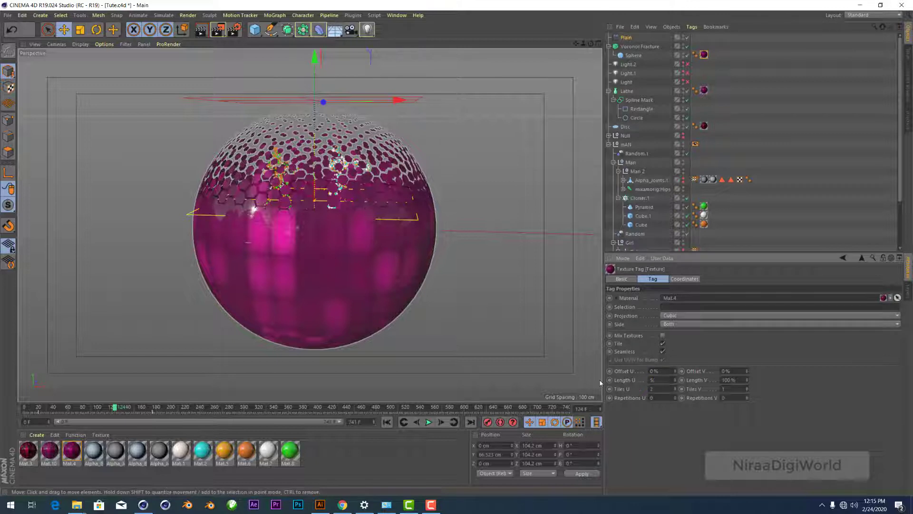
type("0")
key("Tab")
type("50")
key("Tab")
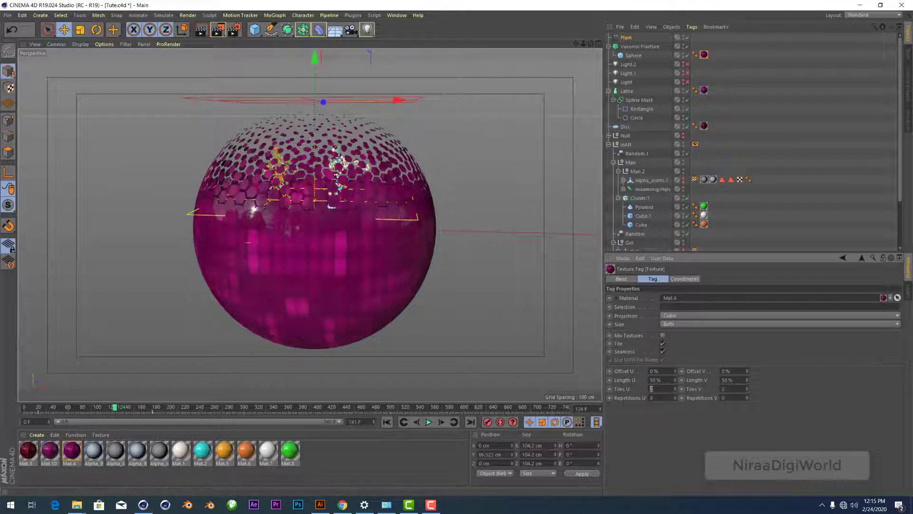
type("25")
key("Return")
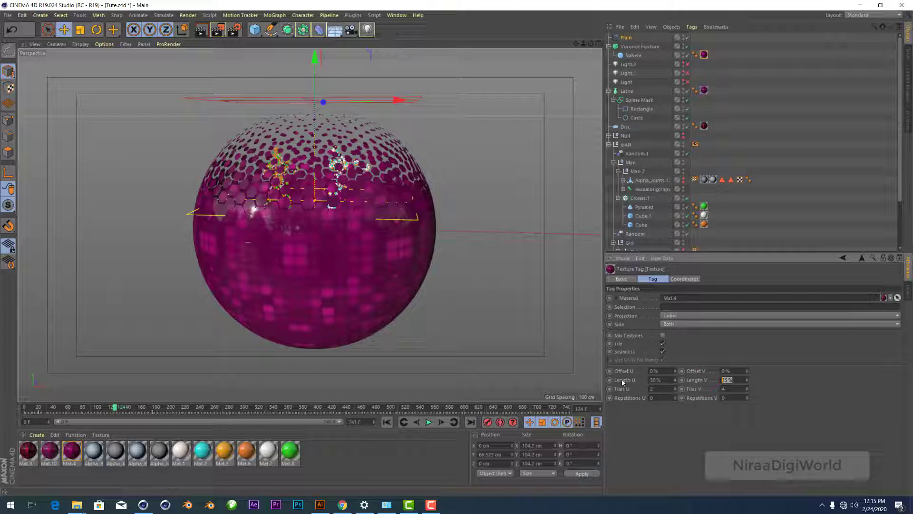
type("15")
key("Return")
double_click(656, 380)
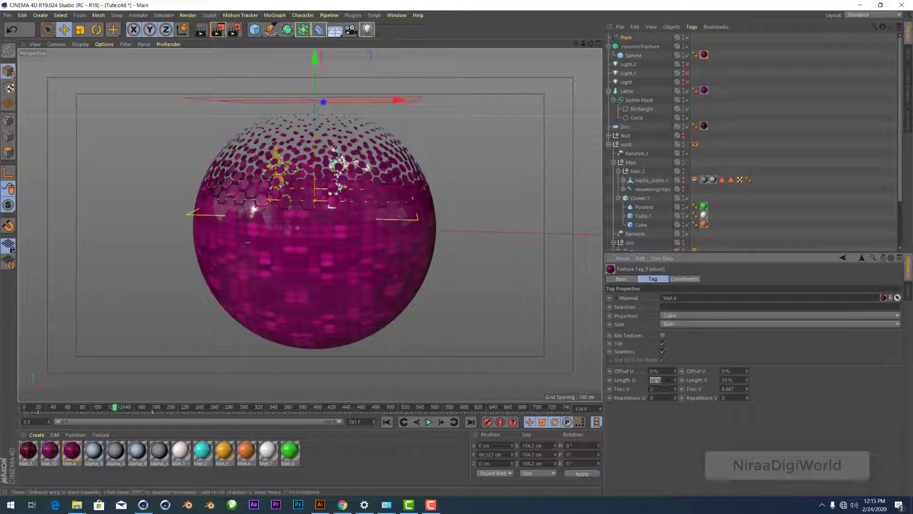
type("0")
key("Return")
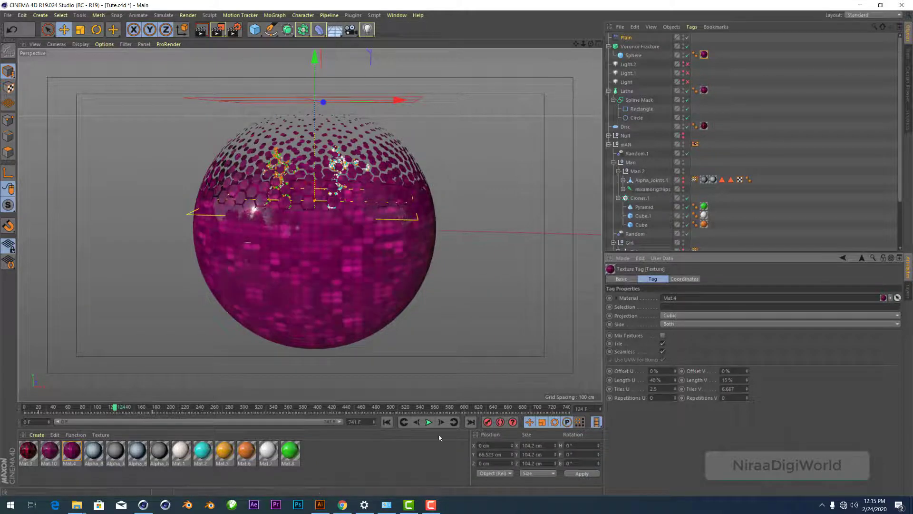
left_click(429, 423)
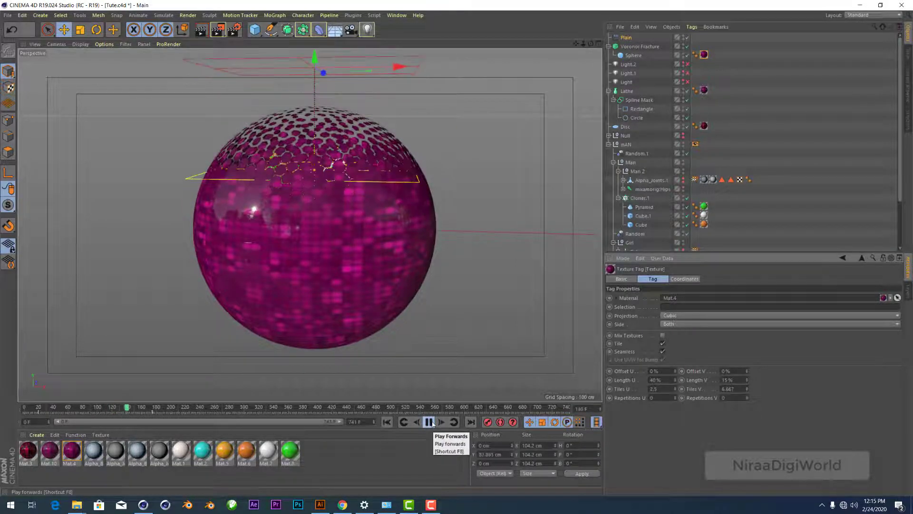
Step: Render the view at frame 93 and drop Mat.3 onto the Lathe's texture tag
left_click(429, 423)
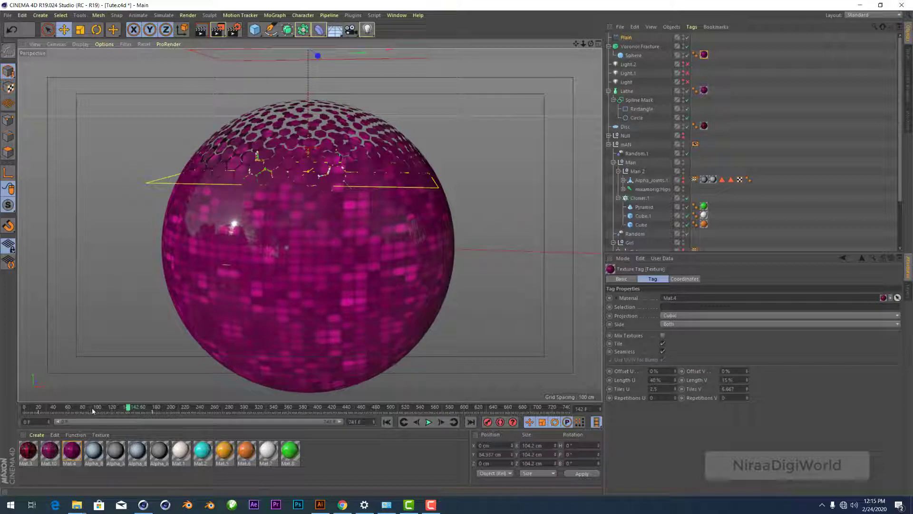
left_click(94, 409)
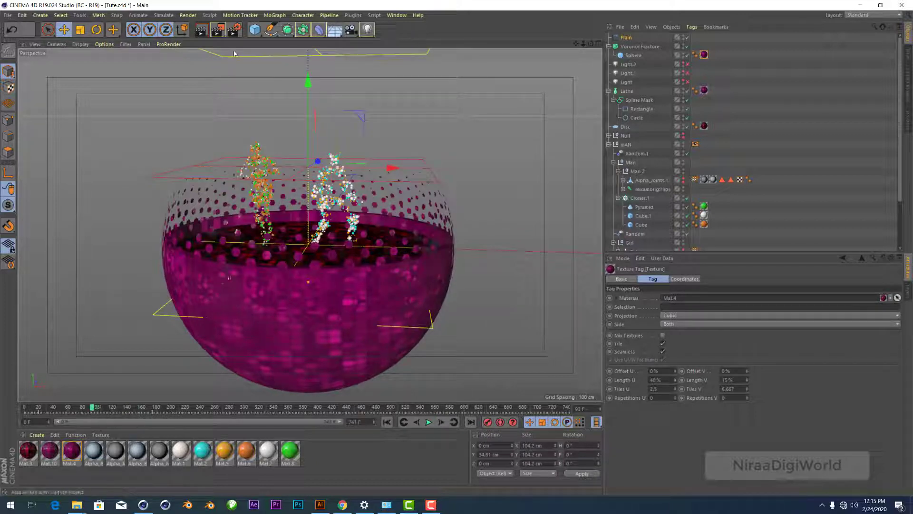
left_click(201, 30)
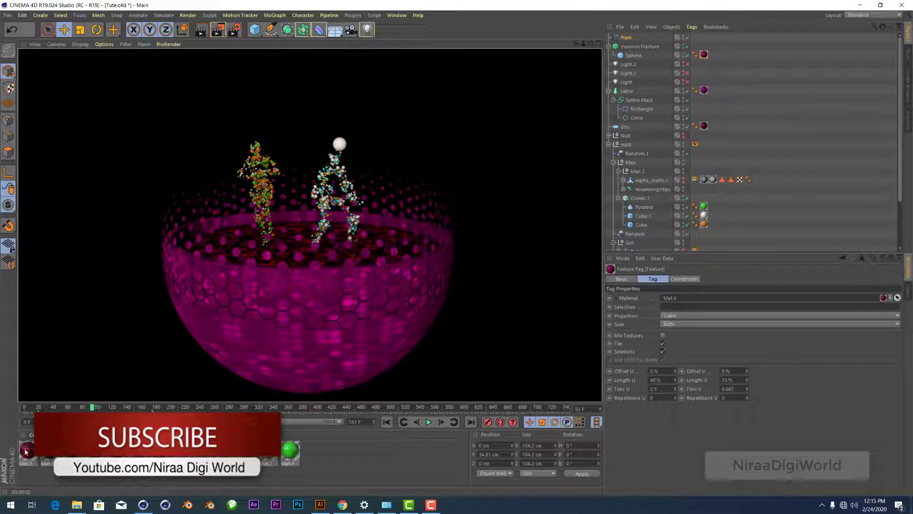
left_click_drag(26, 451, 557, 172)
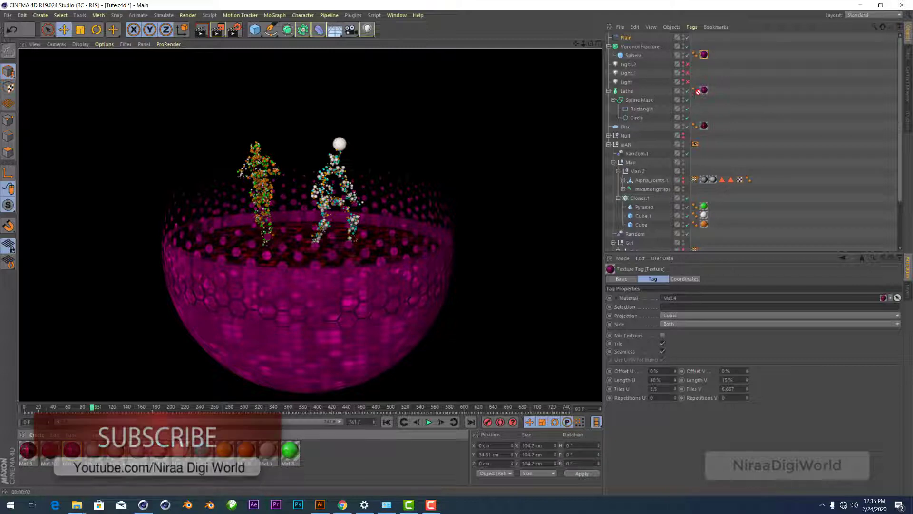
left_click_drag(693, 96, 705, 92)
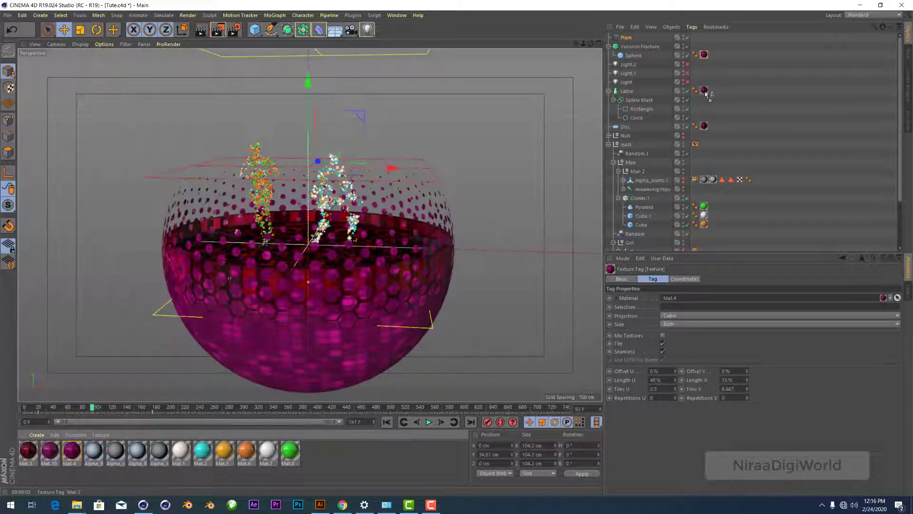
Step: Set the Lathe texture tag's projection to Cubic and check the red hexagon bowl in a render preview
left_click(691, 316)
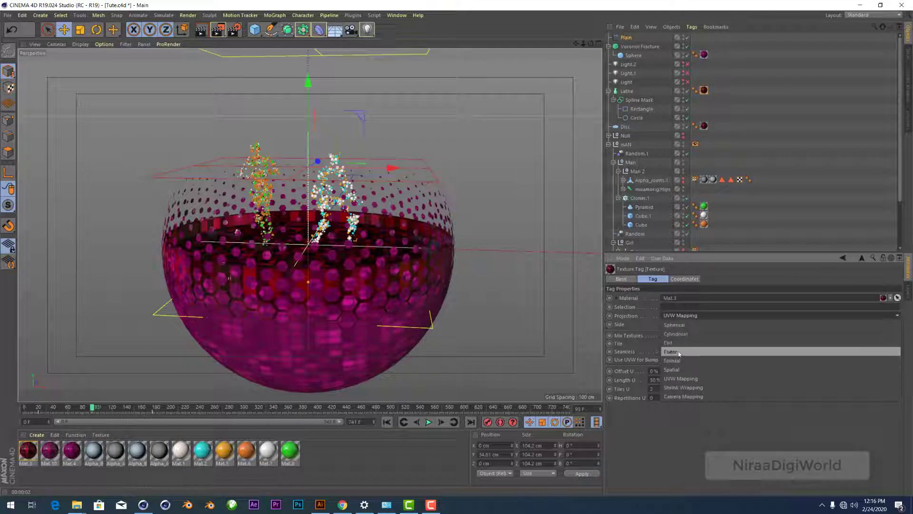
left_click(679, 352)
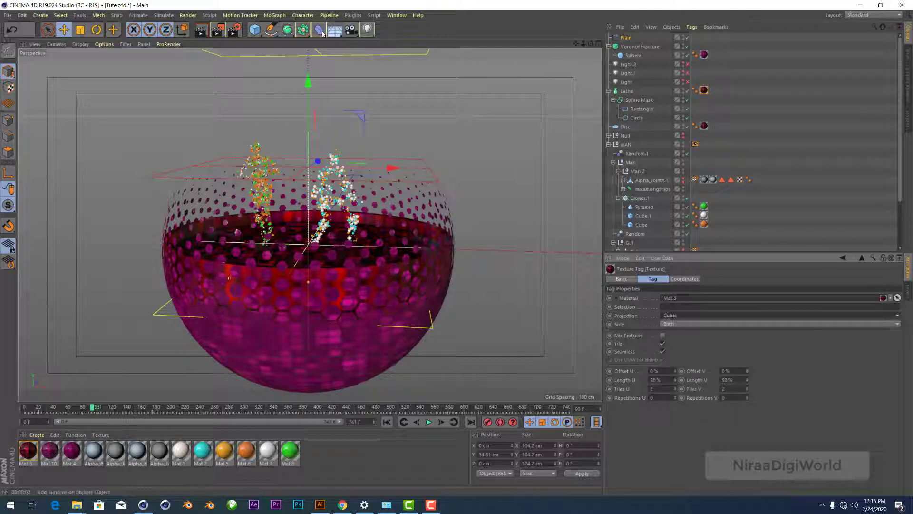
key("ctrl+r")
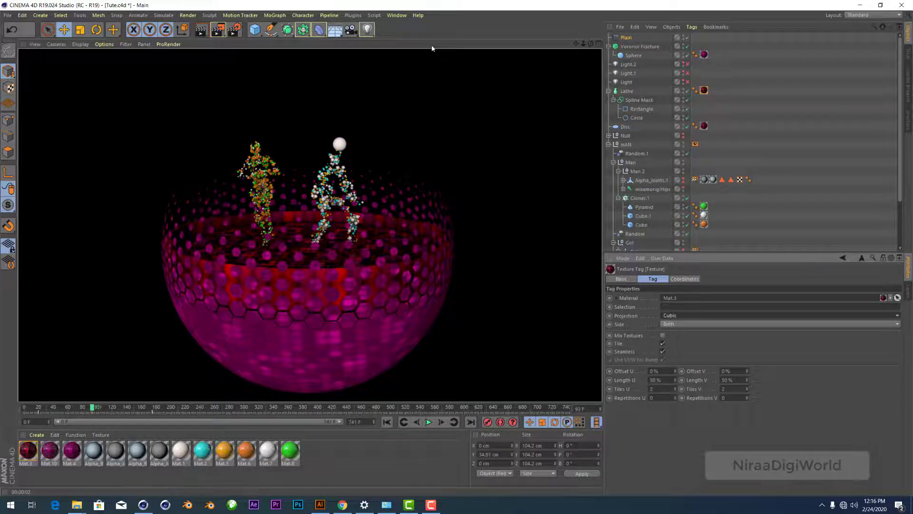
left_click(480, 265)
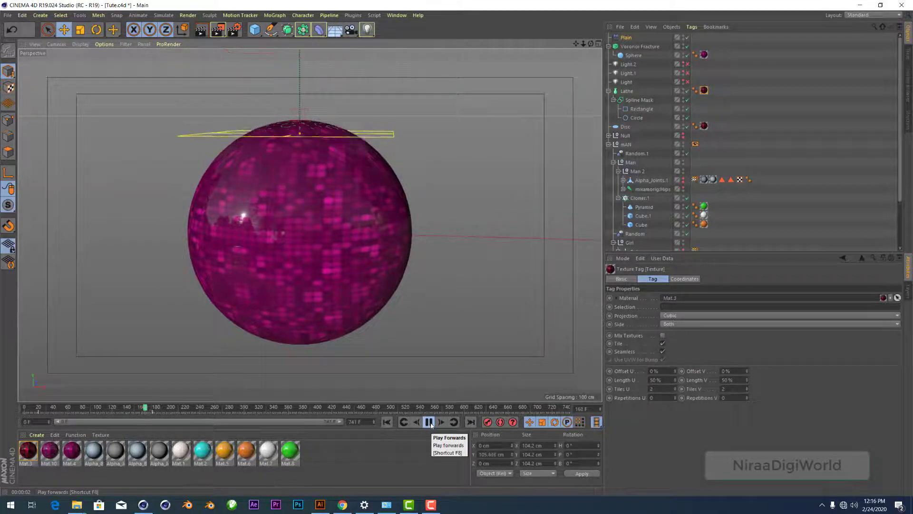
Step: Stop playback at frame 176, reframe the sphere, and render a preview of its magenta tiling
left_click(429, 422)
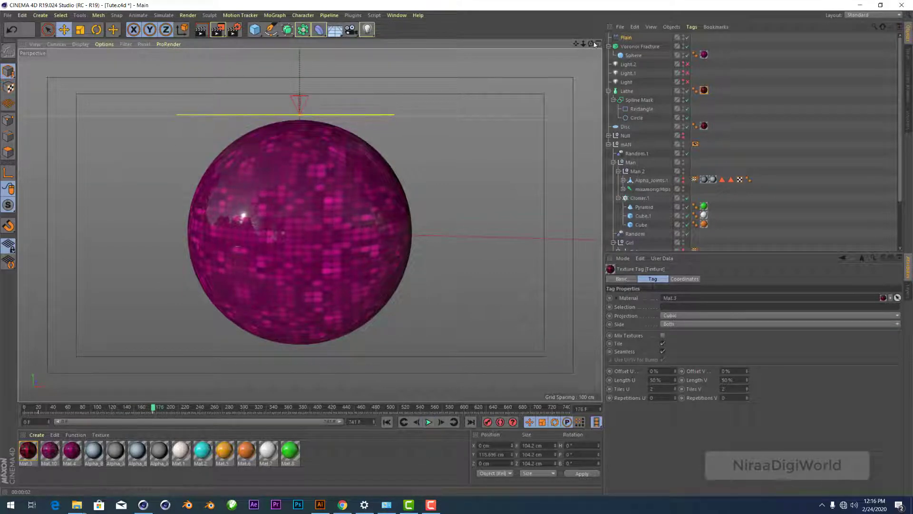
mouse_move(591, 44)
left_mouse_down()
mouse_move(587, 67)
mouse_move(575, 47)
left_mouse_up()
left_click_drag(310, 225, 477, 173, "alt")
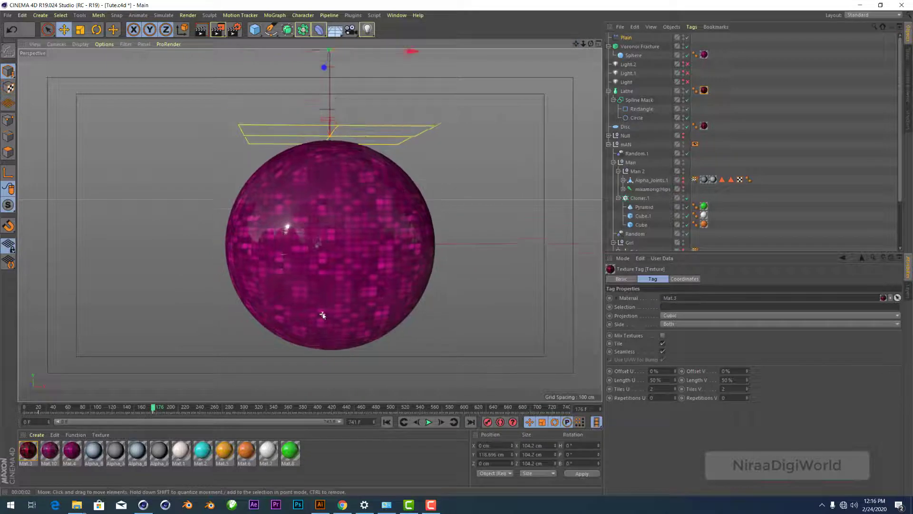
scroll(323, 314, "down", 2)
scroll(322, 314, "down", 1)
scroll(336, 319, "up", 1)
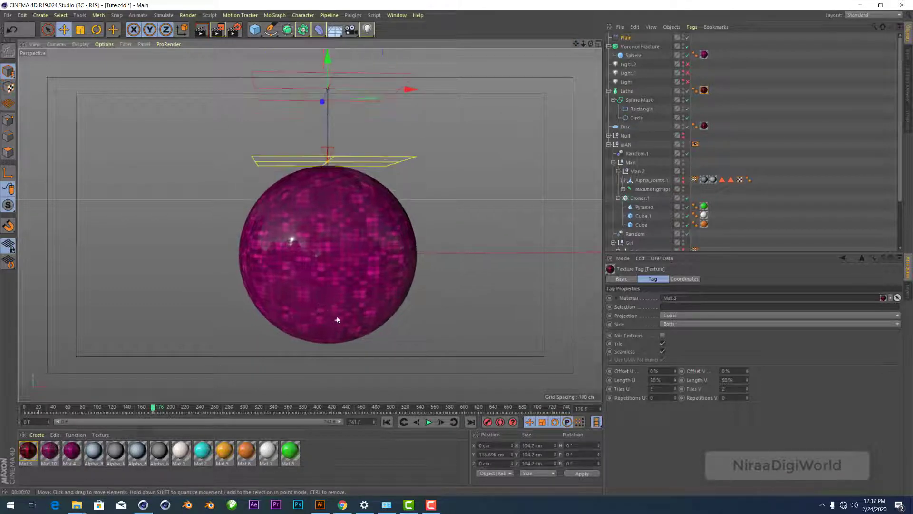
scroll(337, 318, "up", 1)
left_click(201, 29)
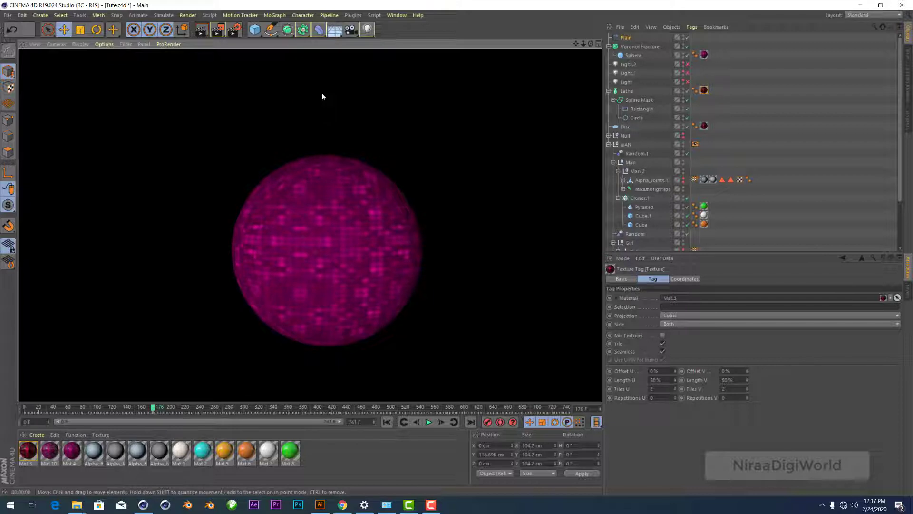
left_click(748, 224)
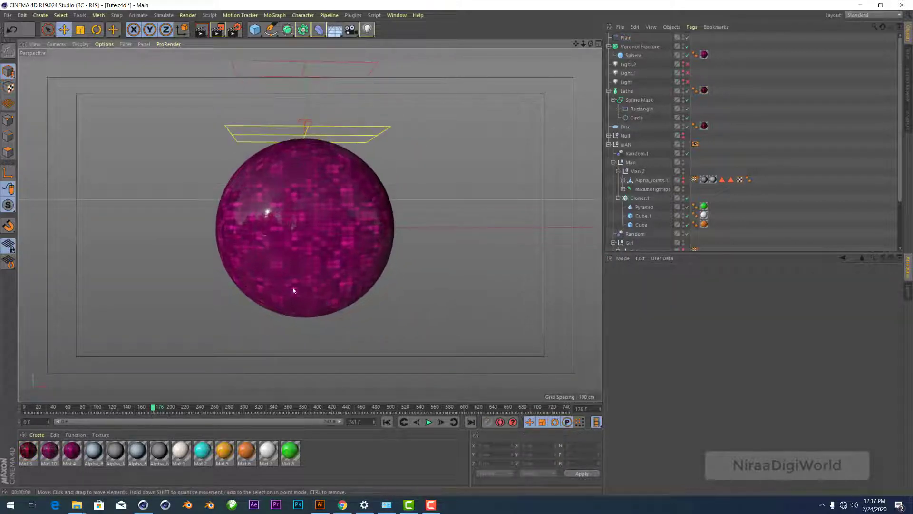
Step: In Illustrator, show Layer 1's paths and drag the grey inner DANCE below the title
left_click(320, 504)
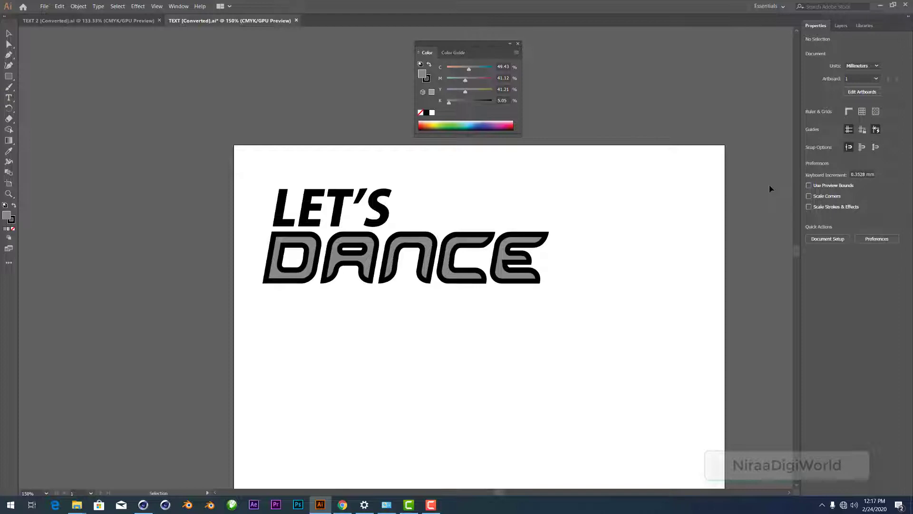
left_click(845, 27)
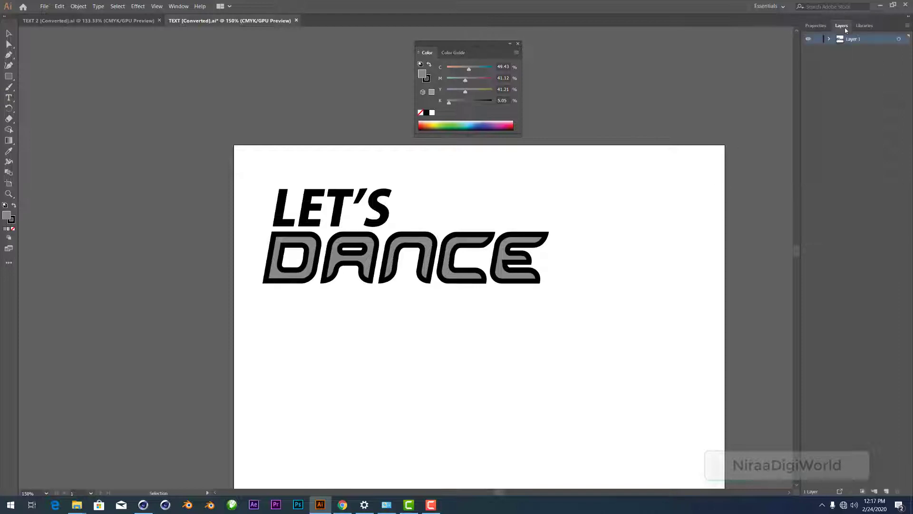
left_click(828, 39)
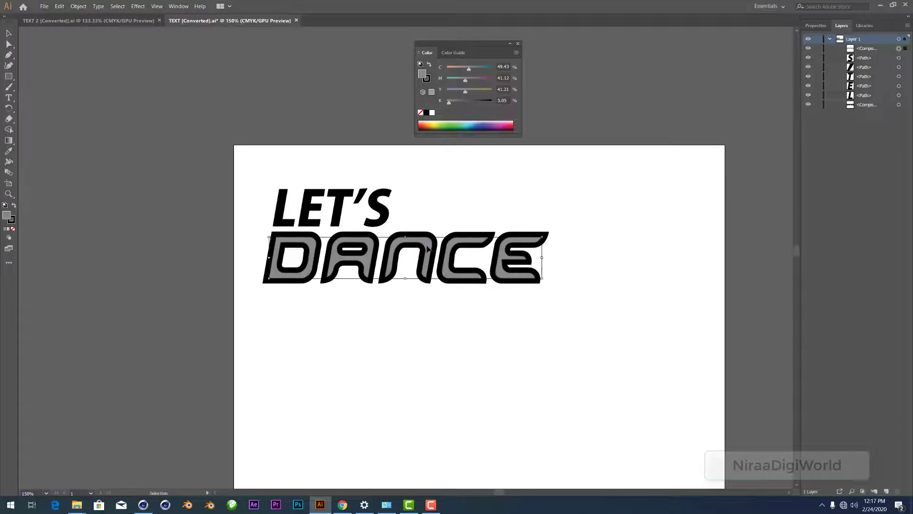
left_click_drag(425, 248, 435, 353)
left_click(634, 331)
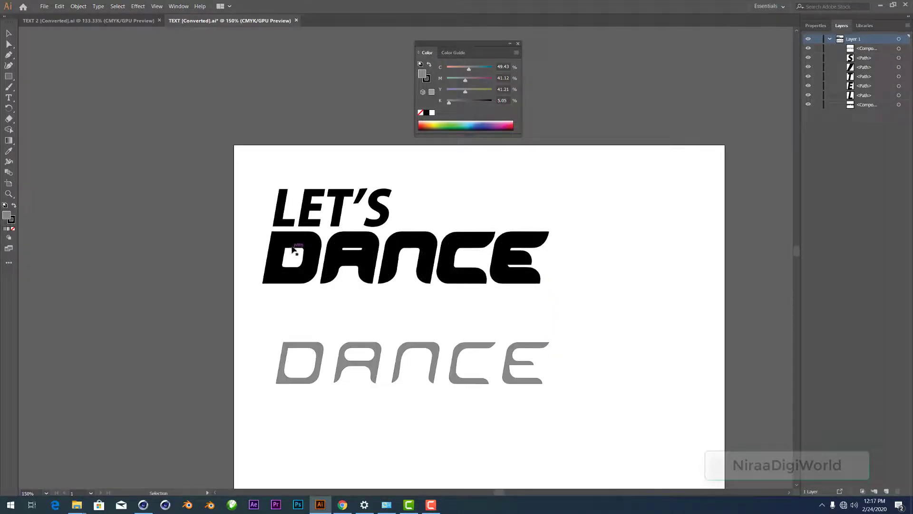
Step: Nudge the grey DANCE outline slightly left and select the black DANCE title
left_click(317, 258)
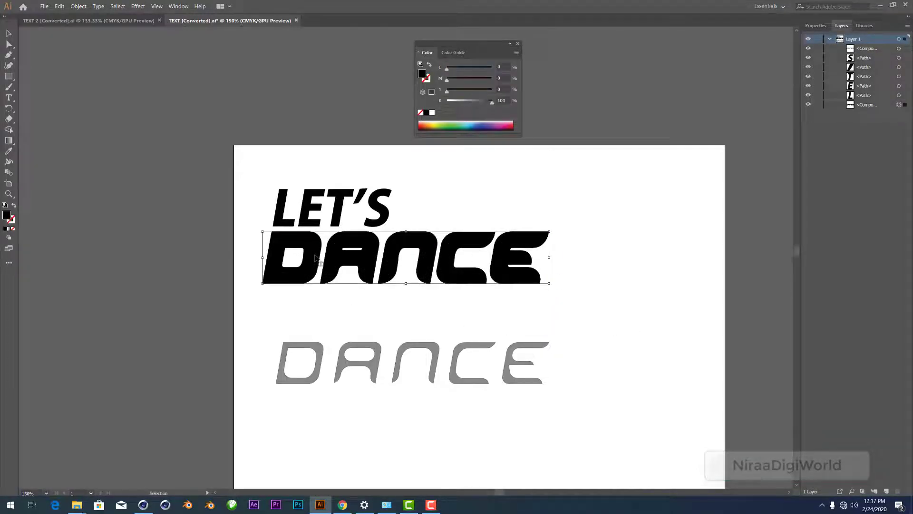
left_click(340, 205)
left_click(380, 219)
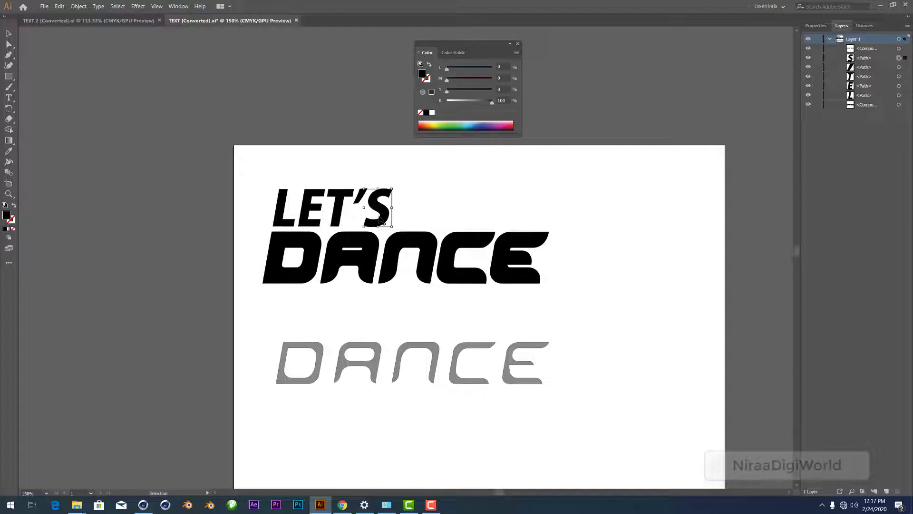
left_click(437, 358)
left_click_drag(436, 356, 435, 356)
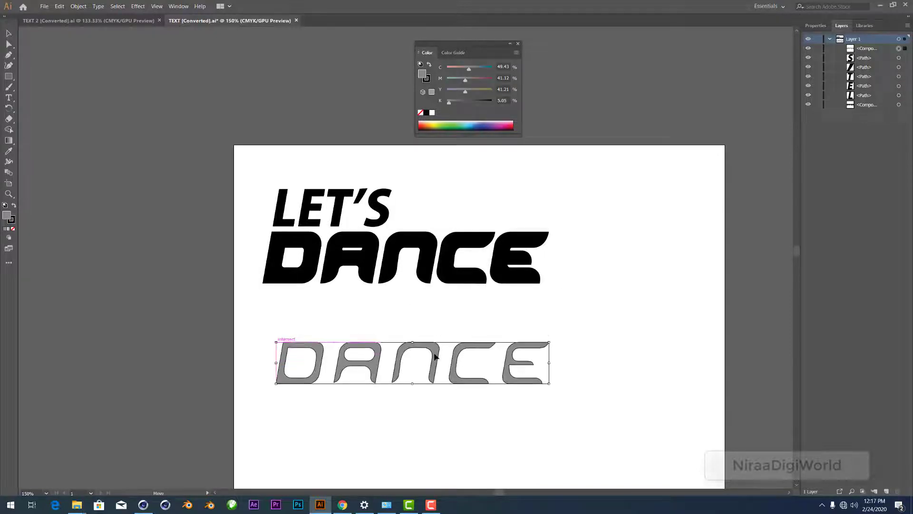
left_click(438, 264)
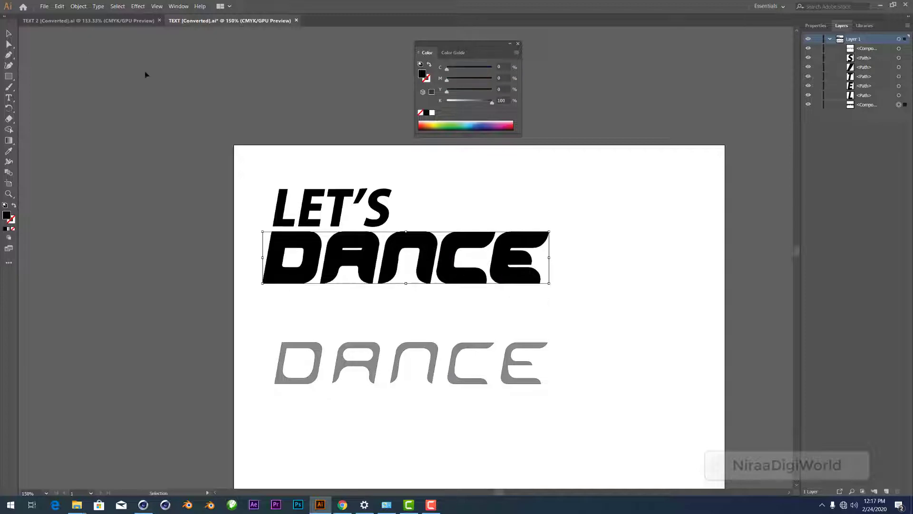
Step: Start an Offset Path on the black DANCE with Preview on and miter limit 6
left_click(78, 6)
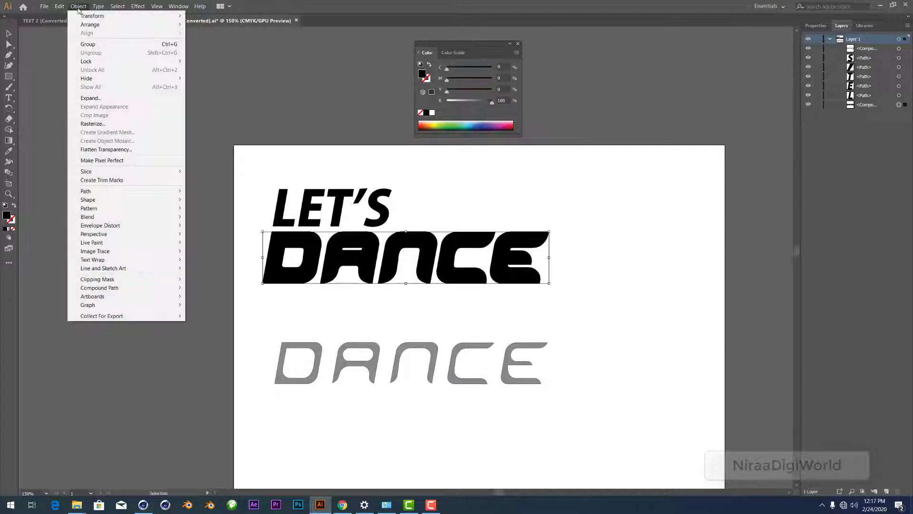
mouse_move(86, 191)
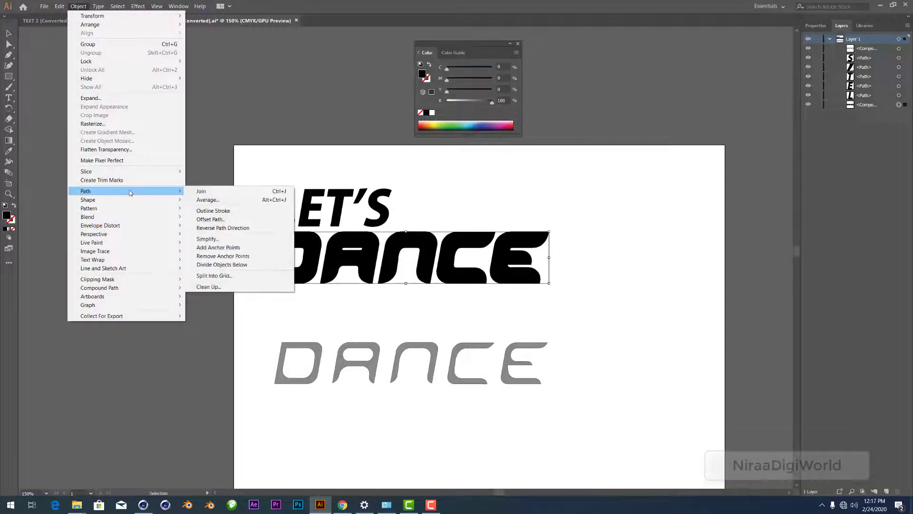
left_click(211, 219)
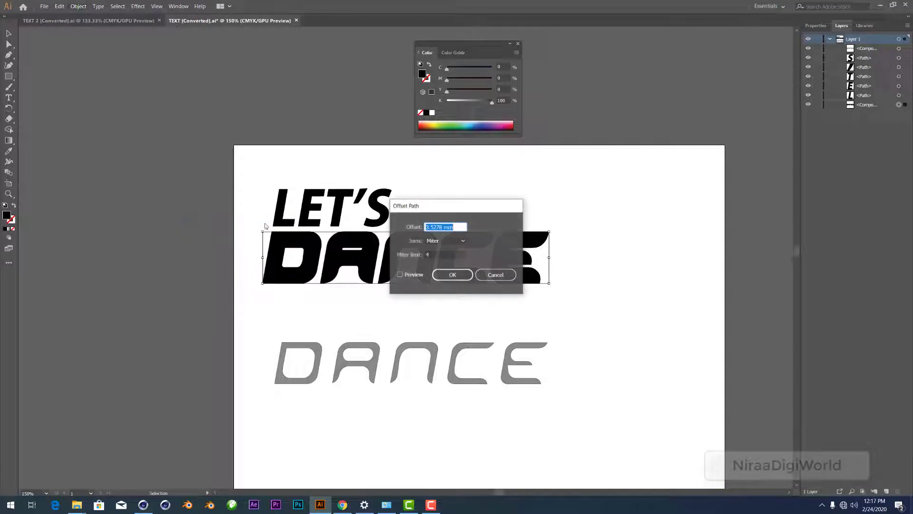
left_click(407, 276)
left_click(435, 254)
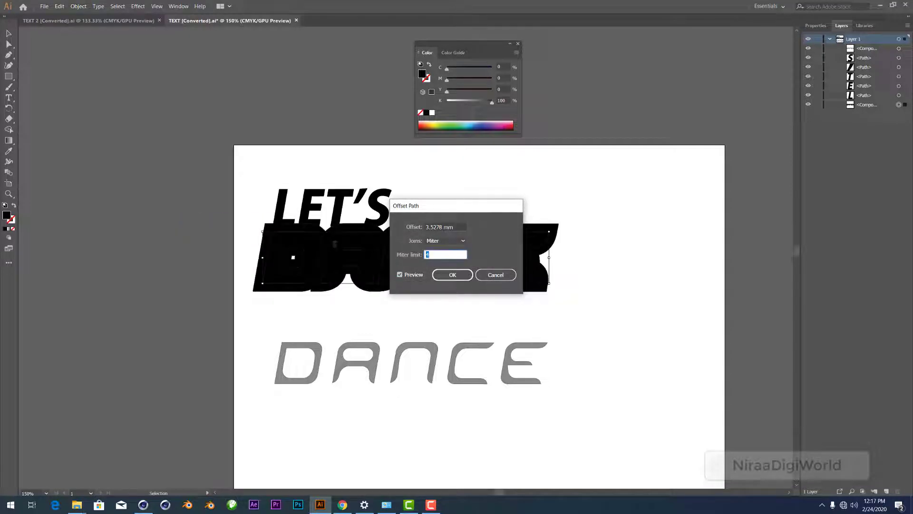
type("1")
key("Tab")
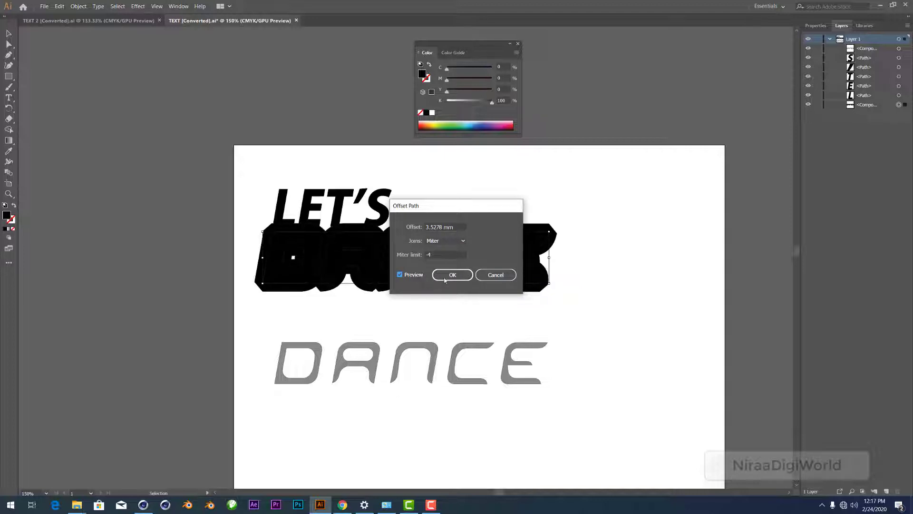
left_click(445, 255)
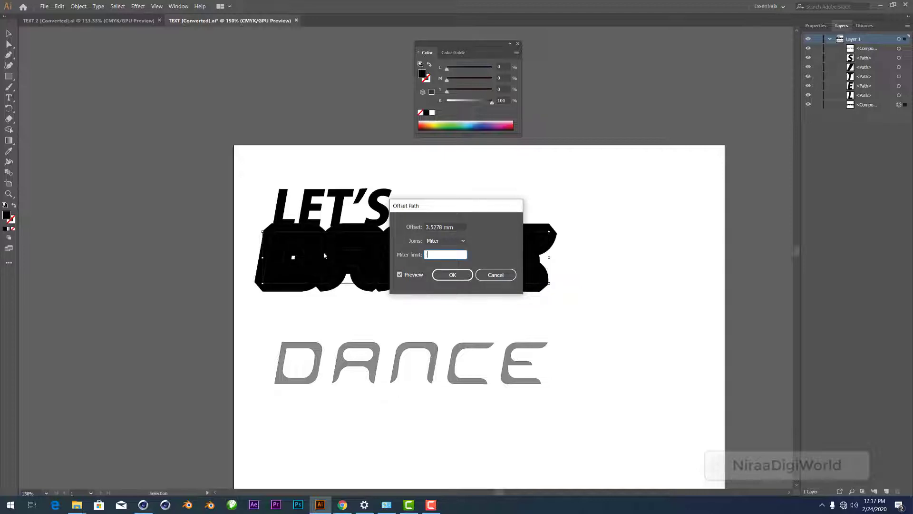
type("6")
key("Tab")
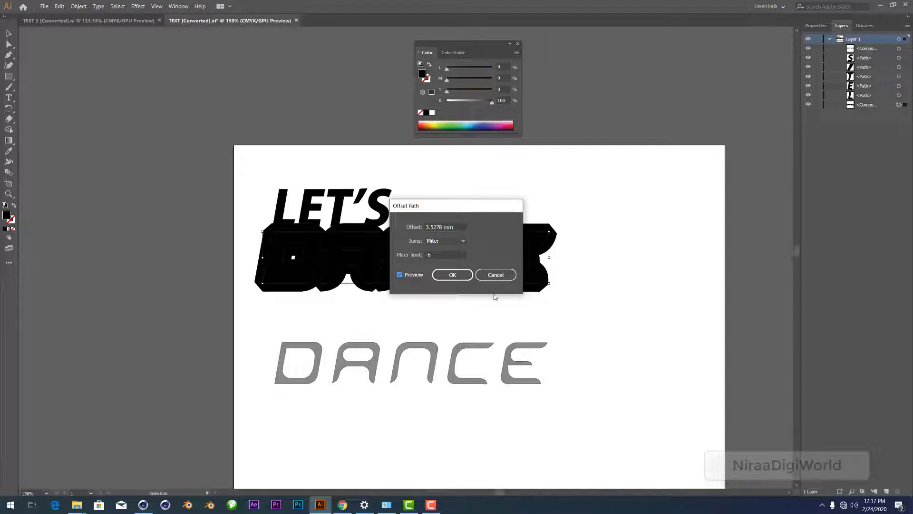
left_click_drag(450, 209, 697, 229)
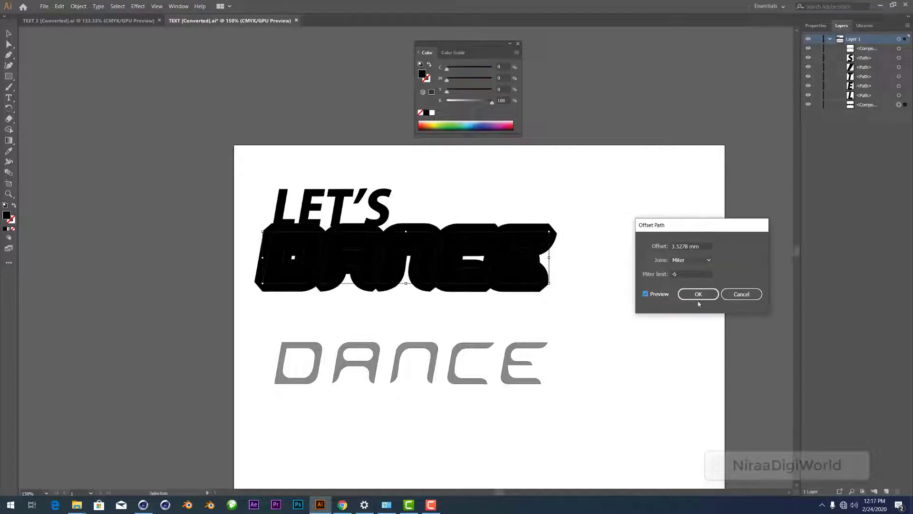
left_click(676, 275)
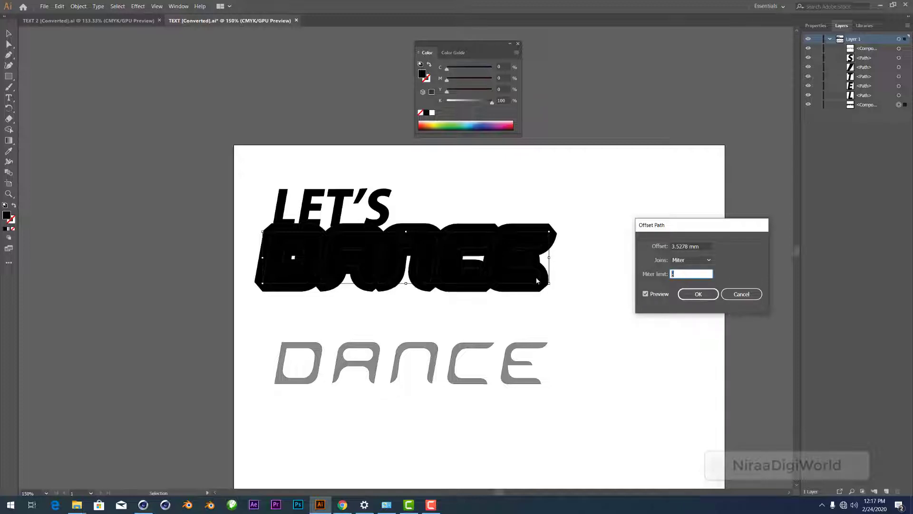
type("6")
key("Tab")
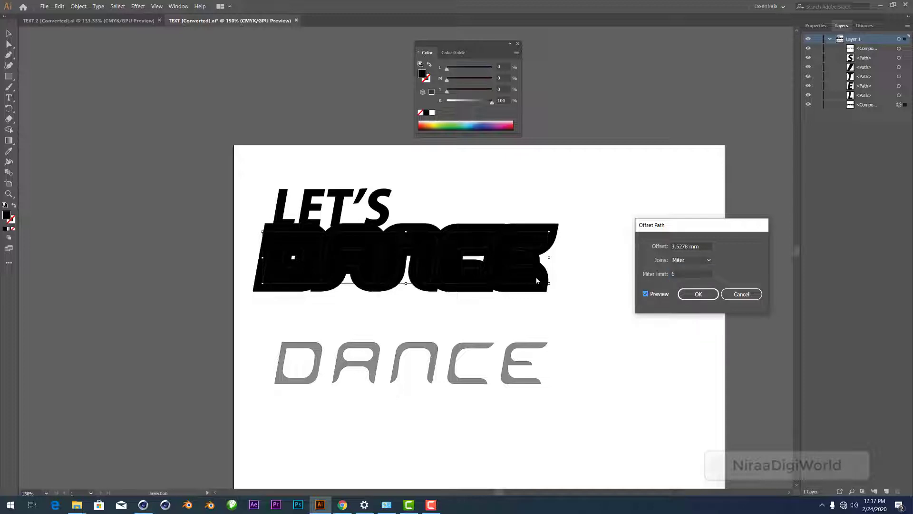
Step: Preview trial offset distances of -4, -2 and -1 mm on the DANCE path
key("Tab")
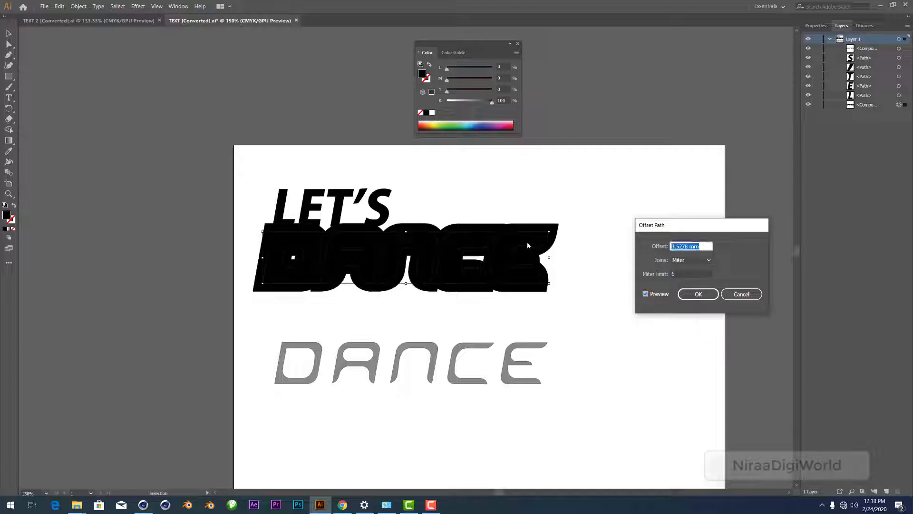
type("-4")
key("Tab")
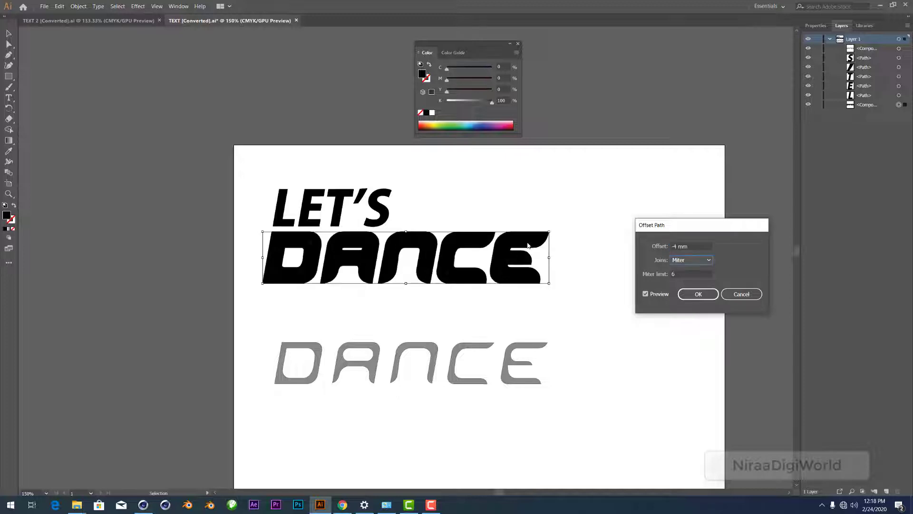
key("shift+Tab")
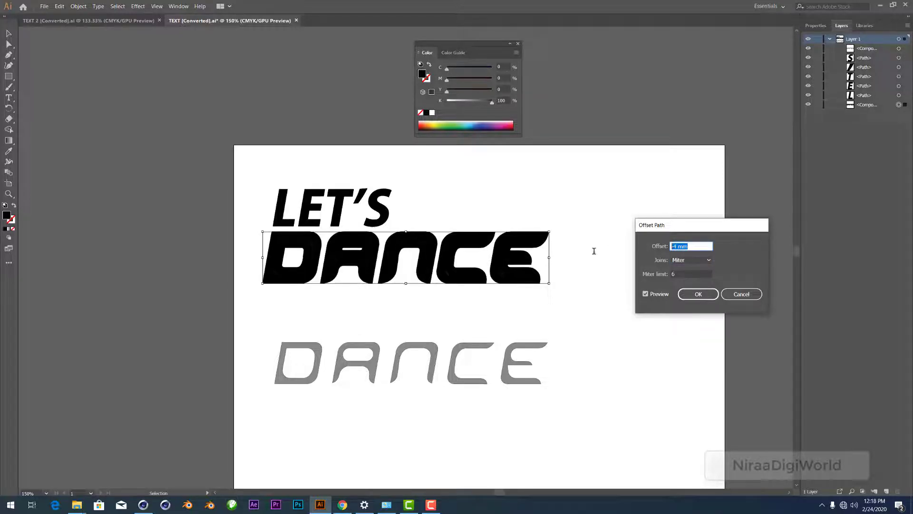
type("2")
key("Tab")
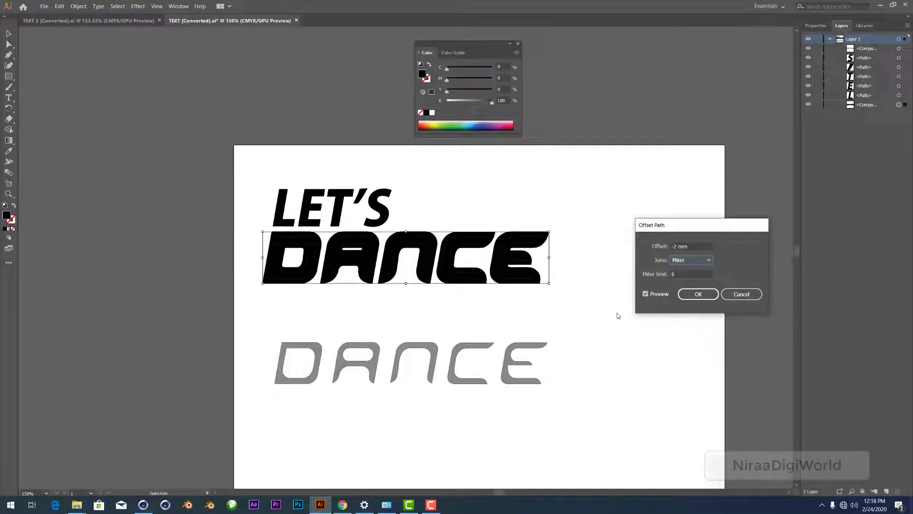
key("shift+Tab")
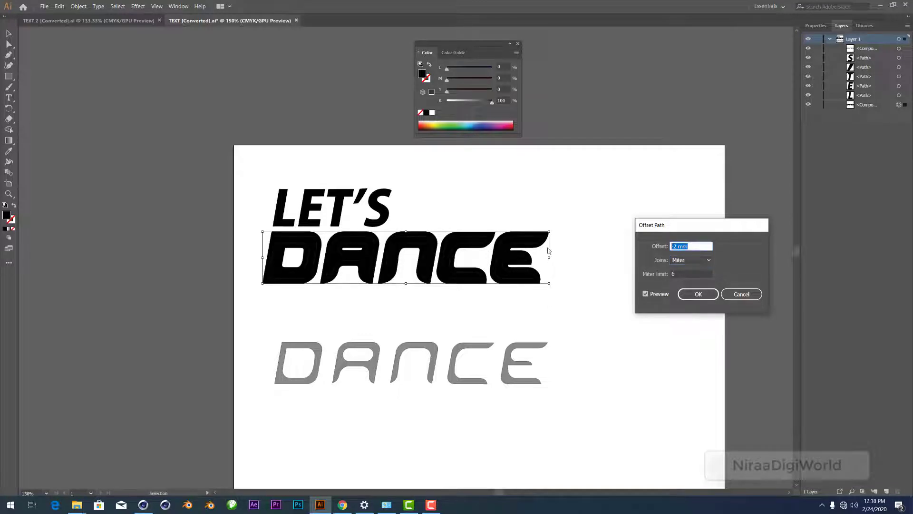
type("-1")
key("Tab")
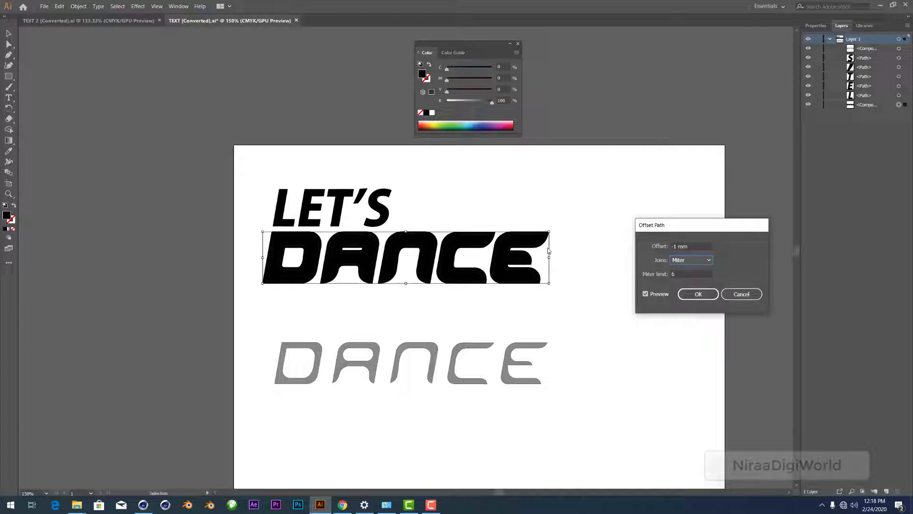
key("shift+Tab")
type("2.5")
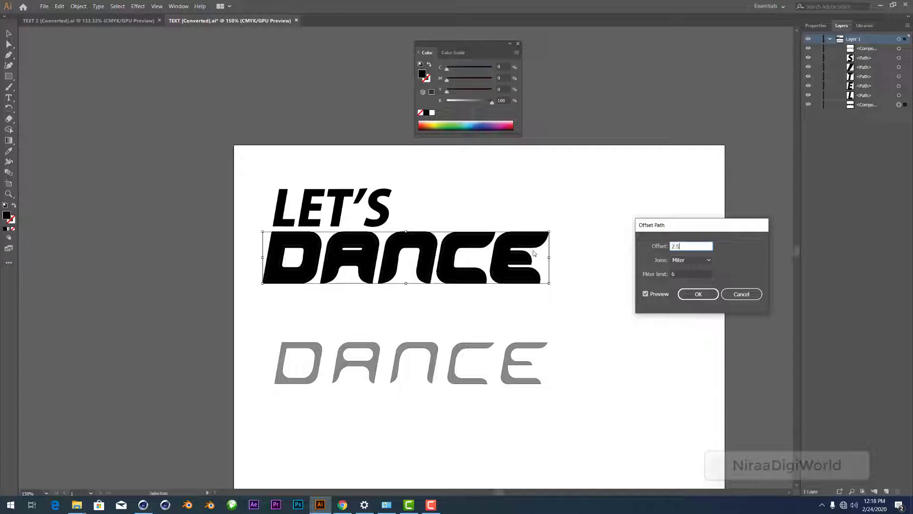
key("Tab")
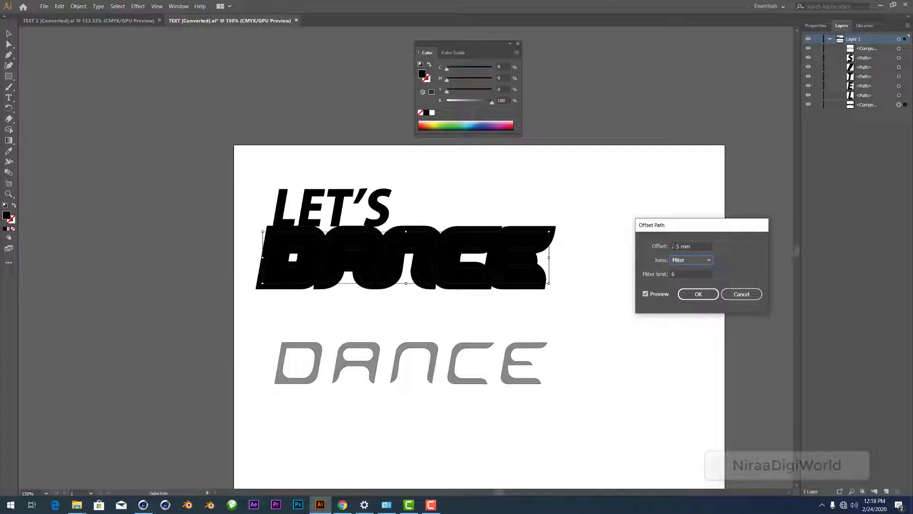
Step: Set the offset to -2.5 mm and create the inset DANCE path
left_click(671, 246)
type("-")
key("Tab")
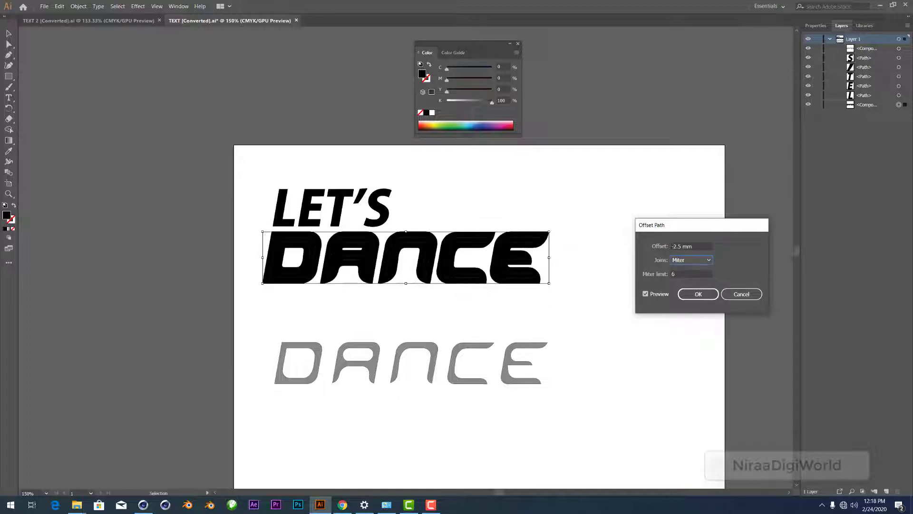
left_click(702, 295)
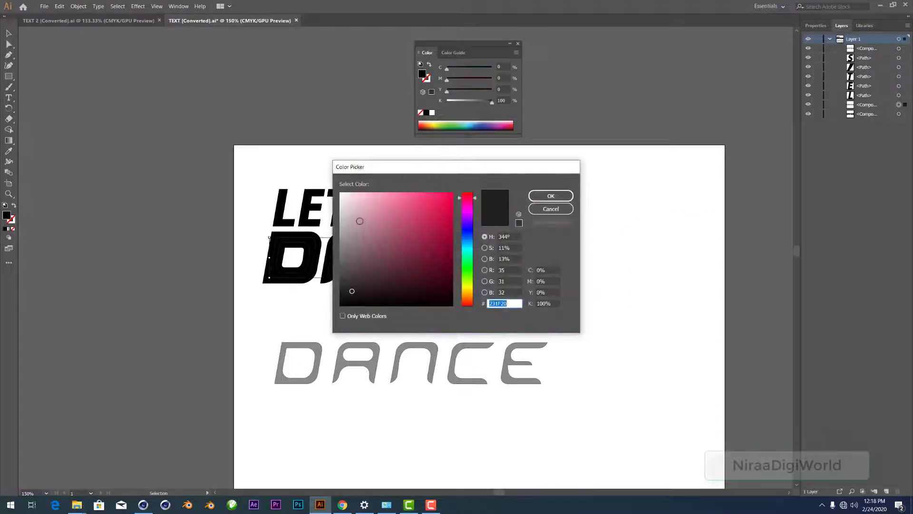
Step: Fill the inset DANCE copy with grey 777777, then delete it
type("777777")
left_click(548, 196)
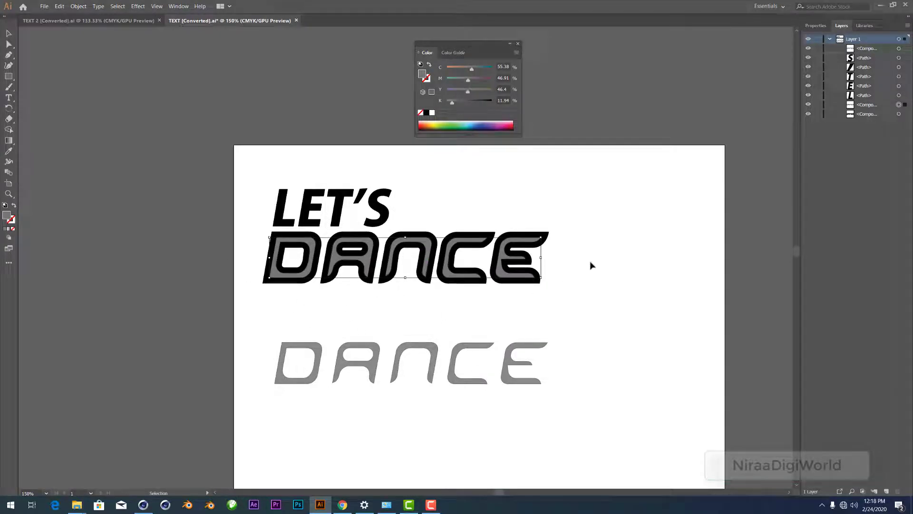
key("Delete")
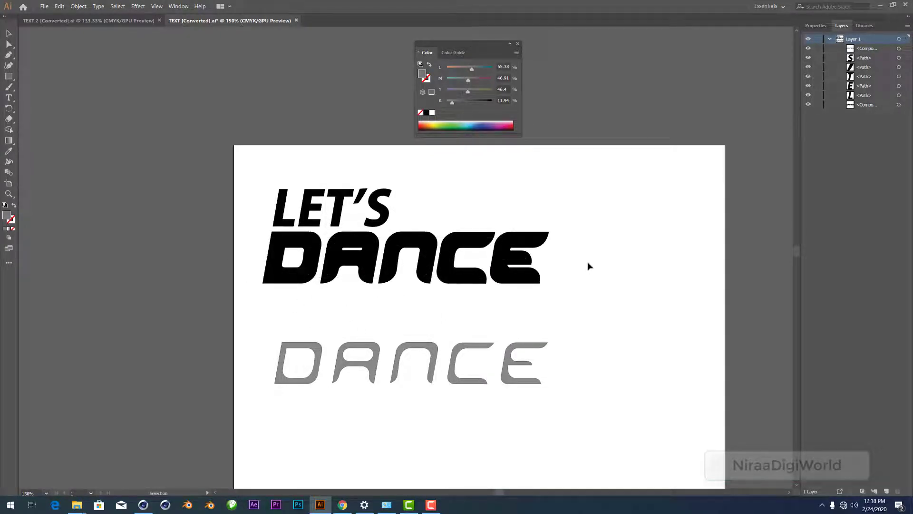
Step: Deselect everything on the artboard and return to Cinema 4D
left_click(459, 356)
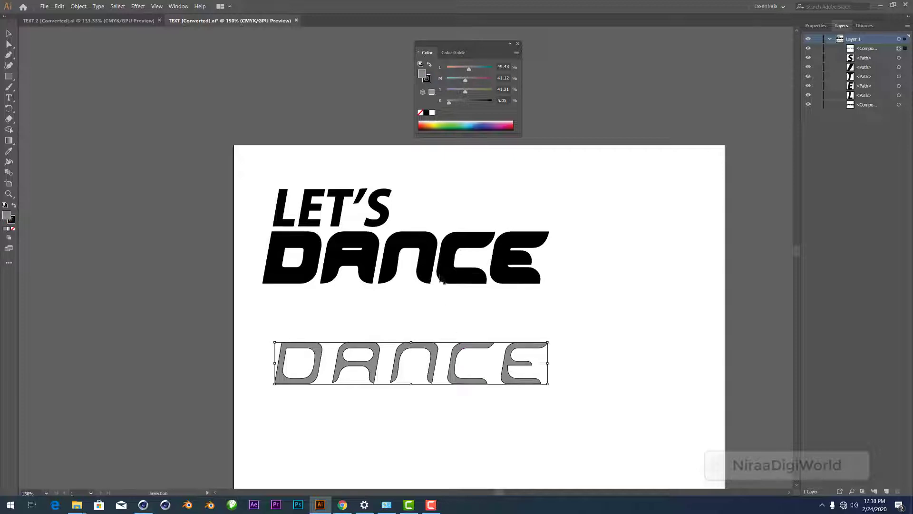
left_click(428, 252)
left_click(548, 301)
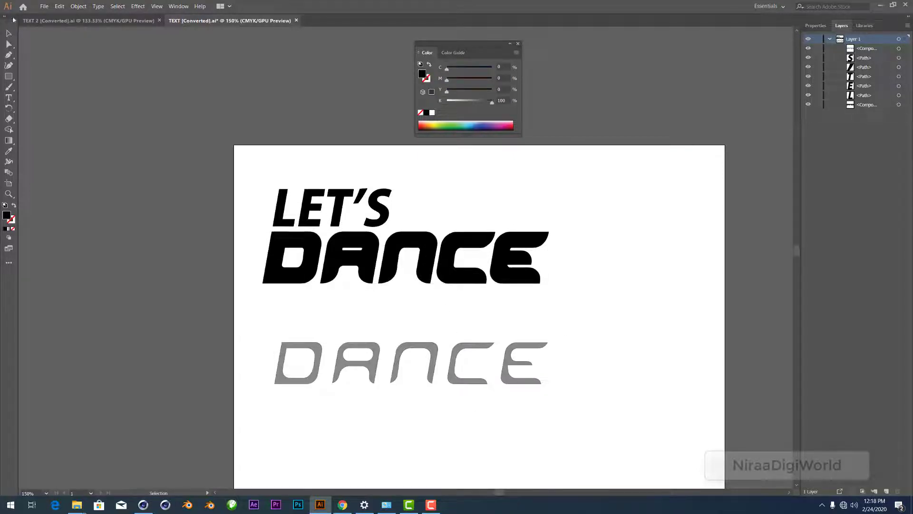
left_click(143, 504)
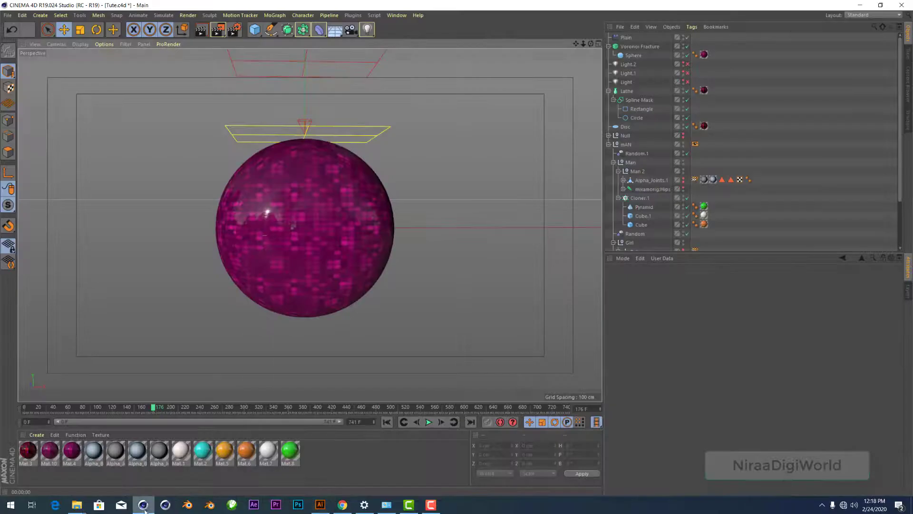
Step: Collapse the Voronoi Fracture, Lathe and mAN groups and hide the Voronoi Fracture sphere
left_click(609, 46)
left_click(609, 82)
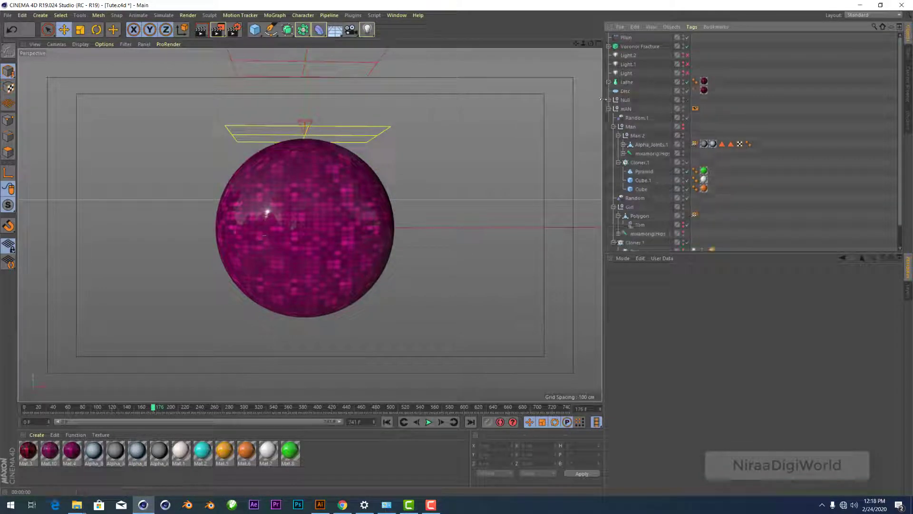
left_click(609, 109)
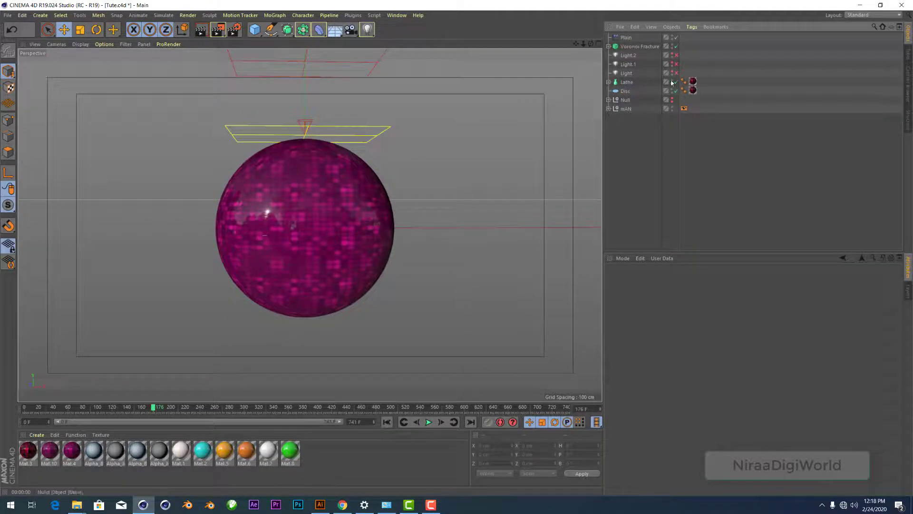
left_click(673, 46)
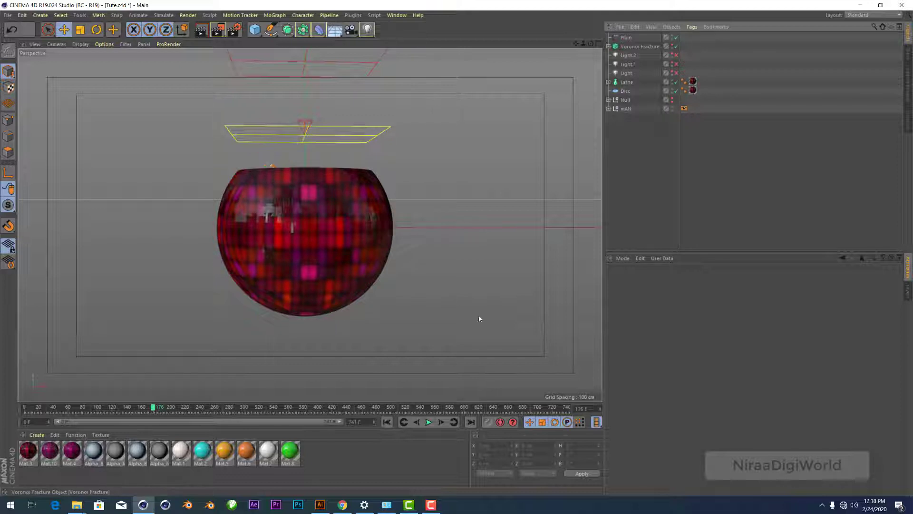
Step: Merge TEXT.ai into the scene with the default Illustrator Import settings
left_click(621, 28)
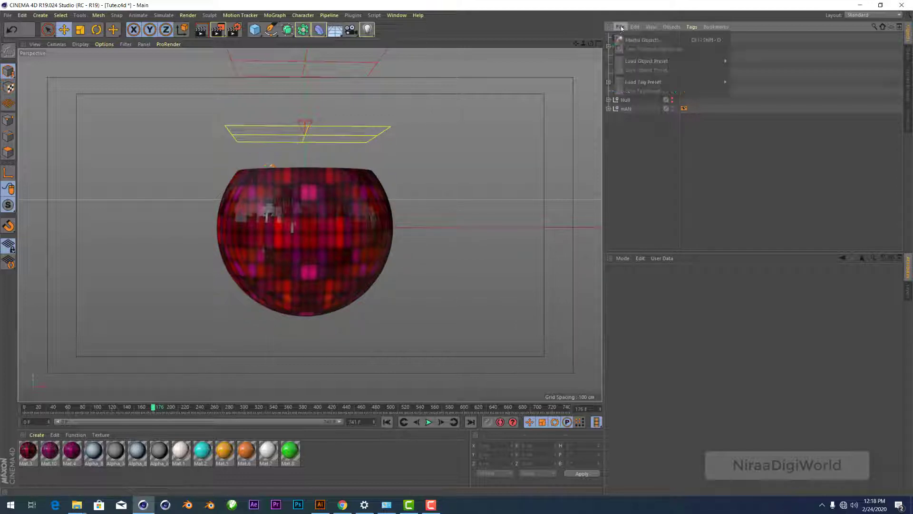
left_click(642, 40)
scroll(143, 143, "down", 3)
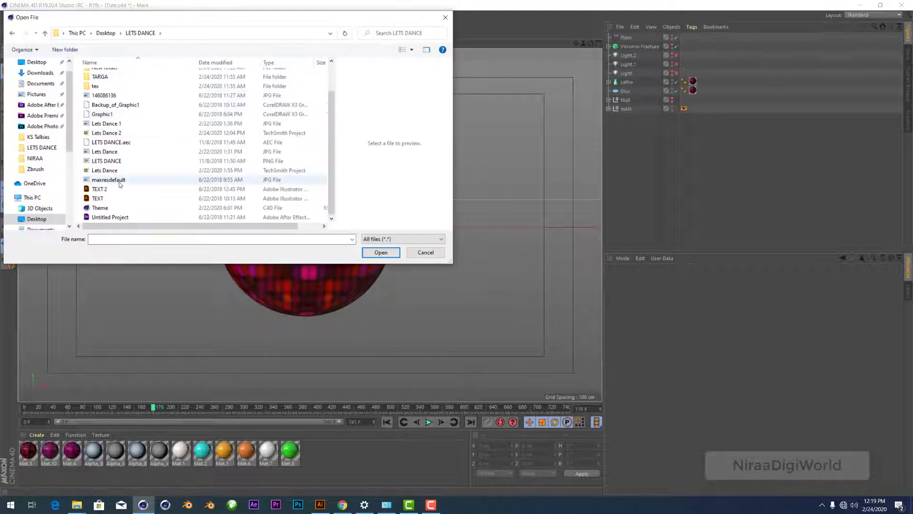
left_click(99, 200)
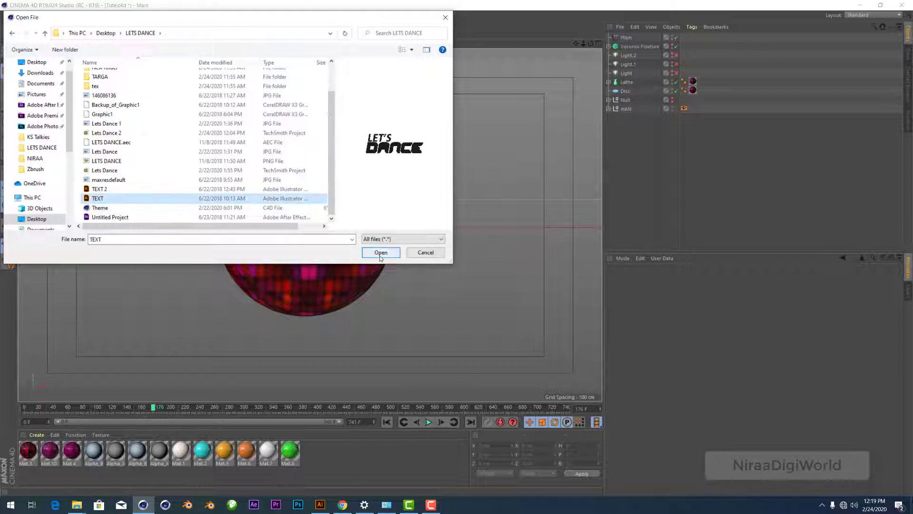
left_click(381, 253)
left_click(366, 354)
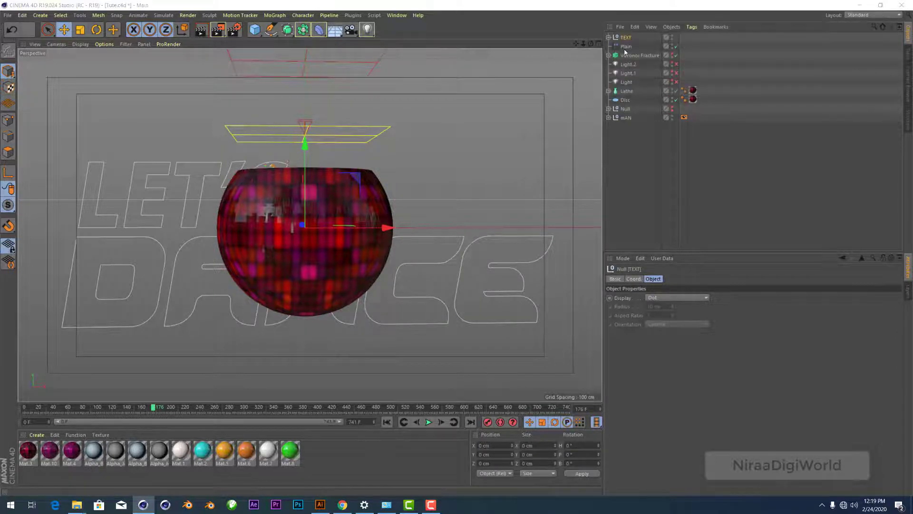
Step: Merge TEXT 2.ai into the scene the same way
key("ctrl+o")
scroll(131, 183, "down", 2)
left_click(129, 189)
left_click(380, 252)
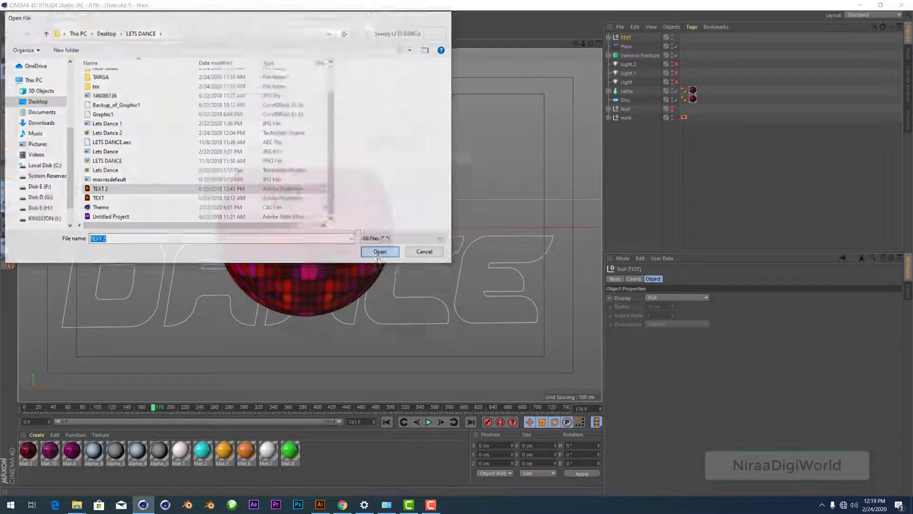
left_click(359, 353)
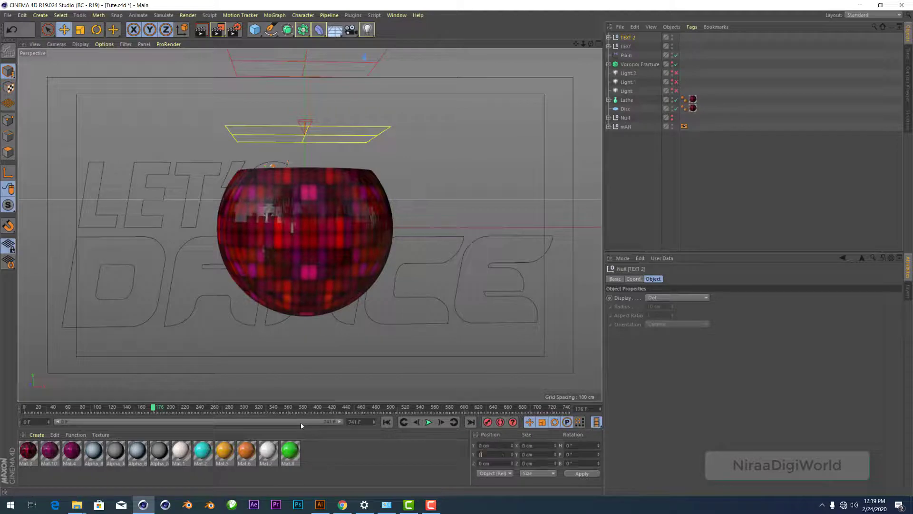
Step: In Front view, align the TEXT 2 outline with TEXT and group both under a null
key("F5")
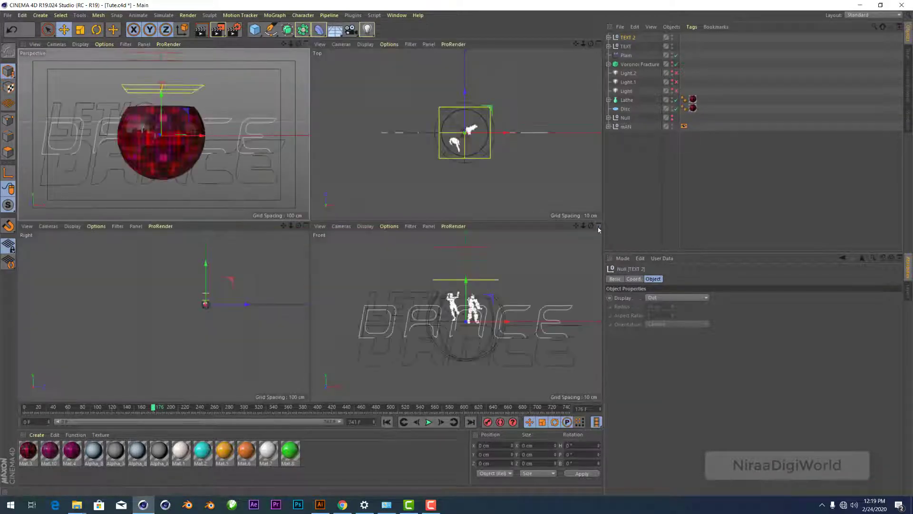
key("F4")
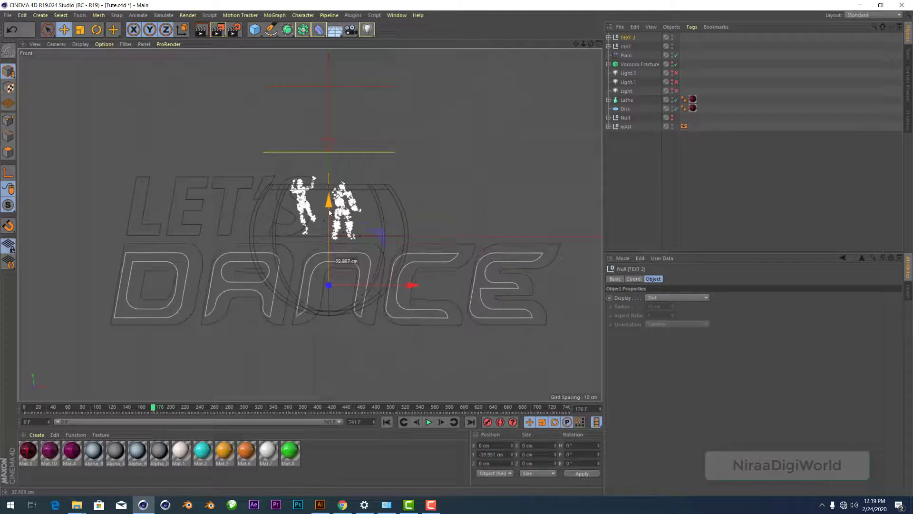
key("ctrl+z")
left_click_drag(331, 164, 331, 212)
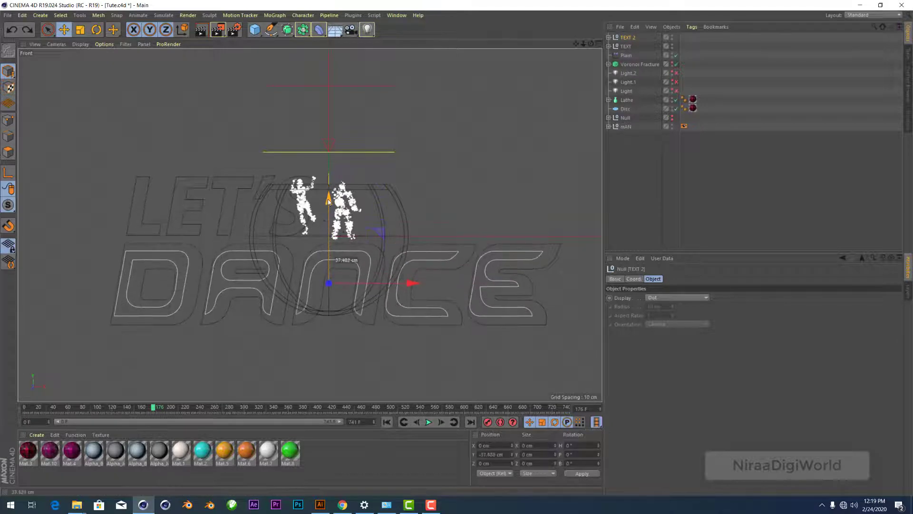
left_click_drag(413, 288, 414, 288)
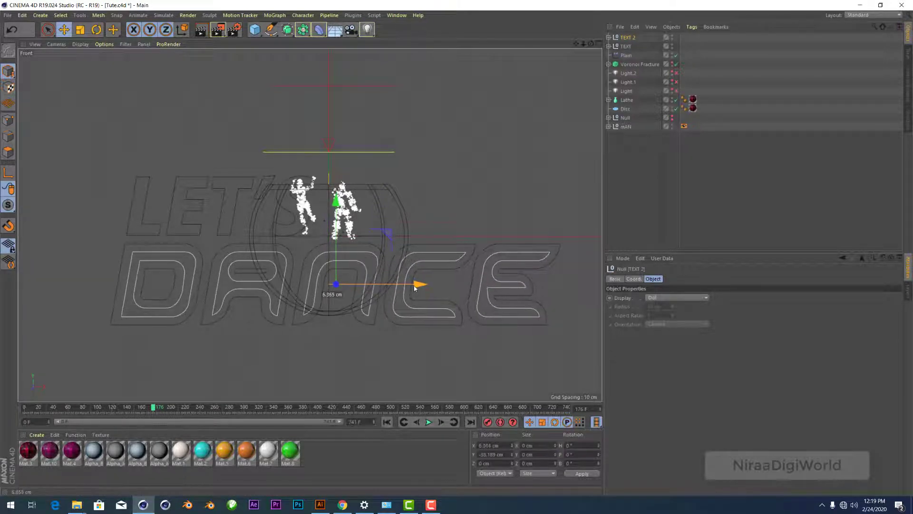
left_click(626, 46, "ctrl")
key("alt+g")
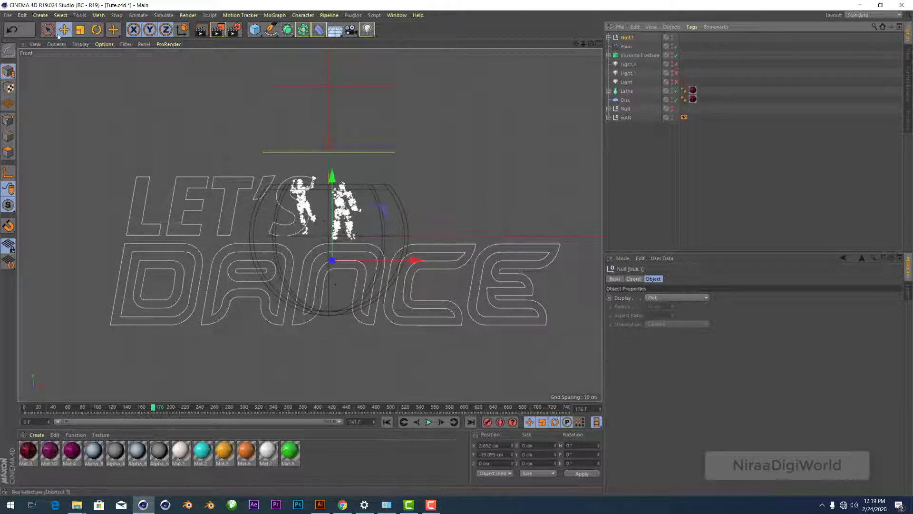
Step: Scale the text group down, raise it, and move it to Z -83.48 cm before the sphere
left_click(80, 29)
mouse_move(306, 75)
left_mouse_down()
mouse_move(445, 115)
mouse_move(435, 128)
left_mouse_up()
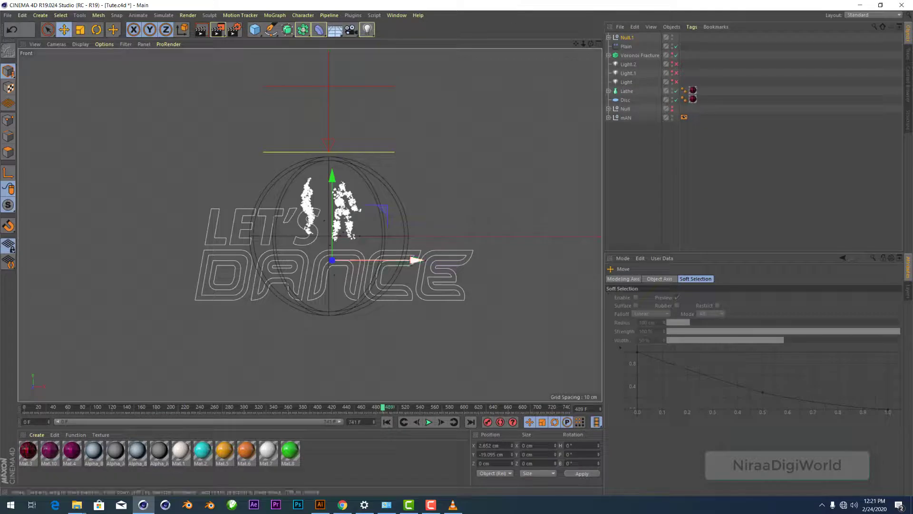
left_click_drag(335, 183, 334, 165)
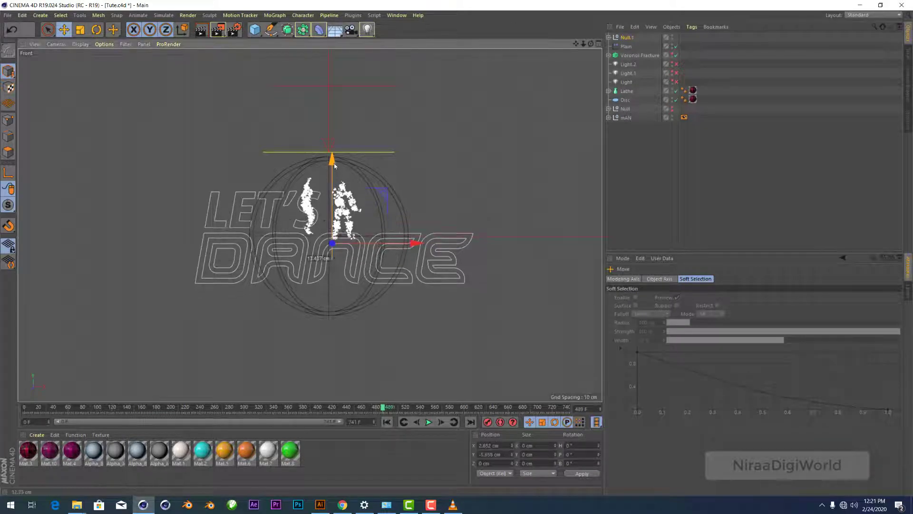
left_click(598, 43)
scroll(448, 111, "up", 3)
left_click_drag(473, 98, 466, 157)
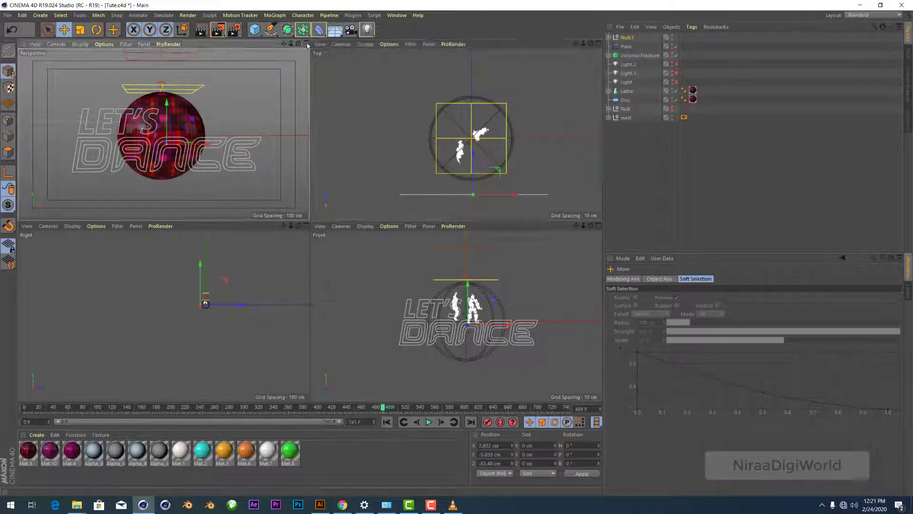
key("F1")
key("t")
left_click_drag(464, 111, 446, 118)
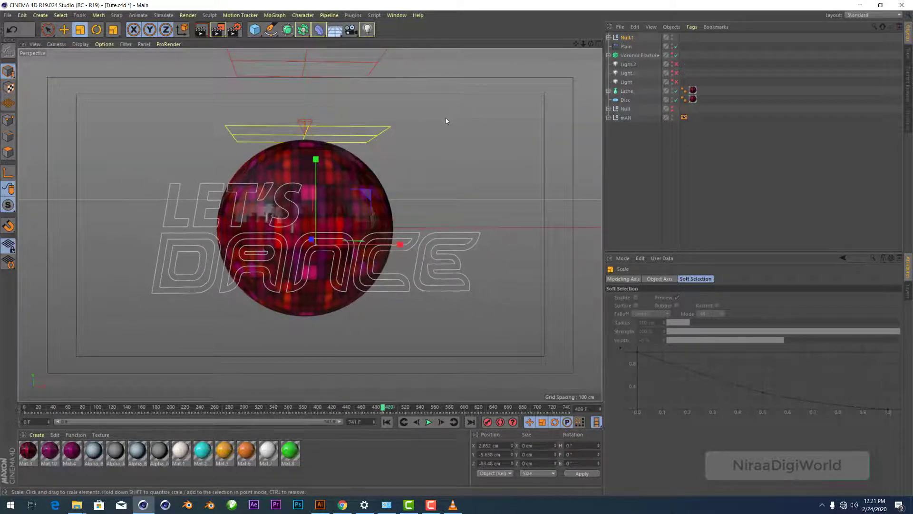
Step: Add an Extrude containing the TEXT outline, with Hierarchical enabled
left_click(286, 31)
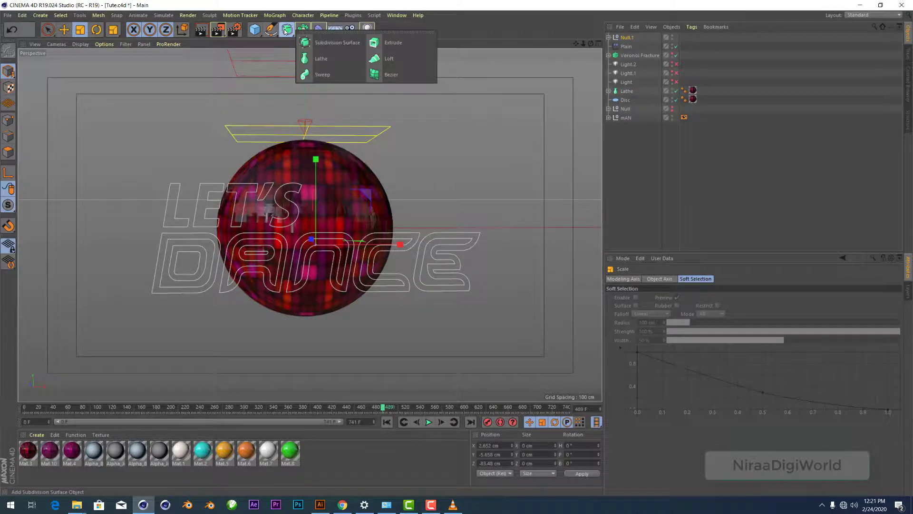
left_click(385, 42)
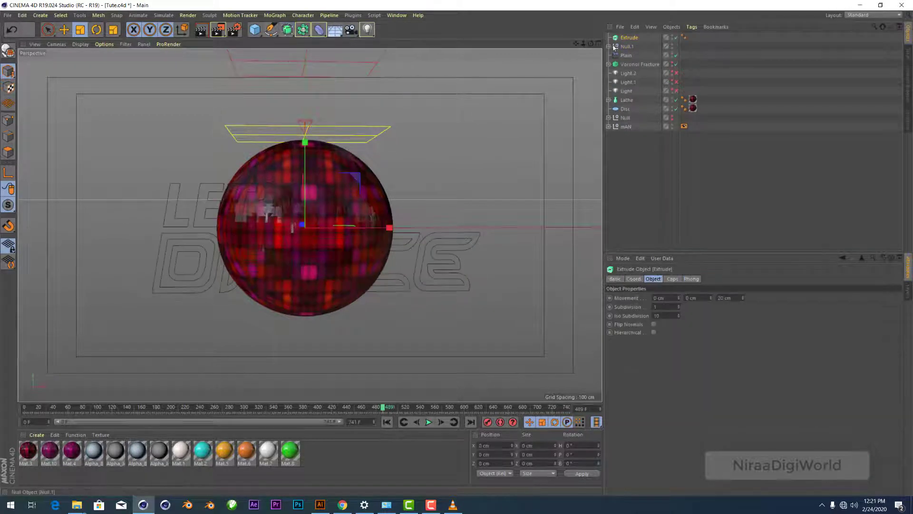
left_click(609, 46)
left_click(631, 65)
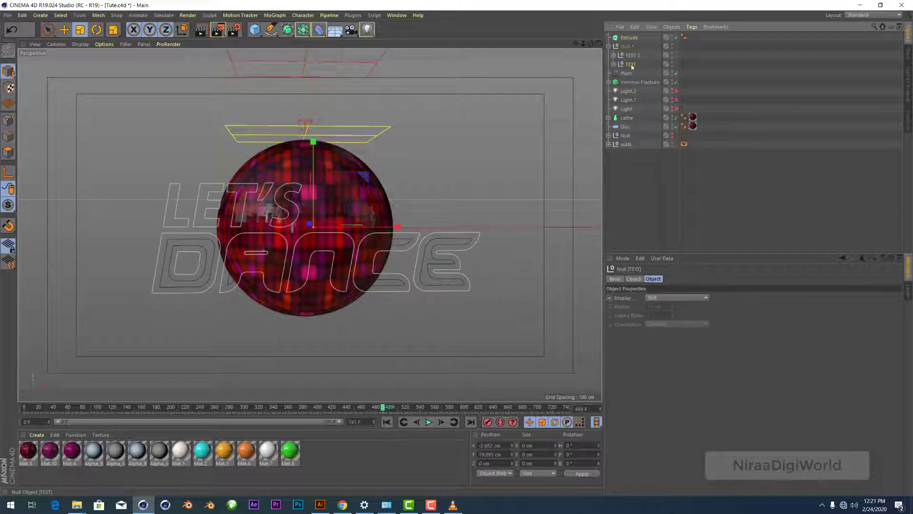
left_click_drag(636, 40, 630, 41)
left_click(610, 38)
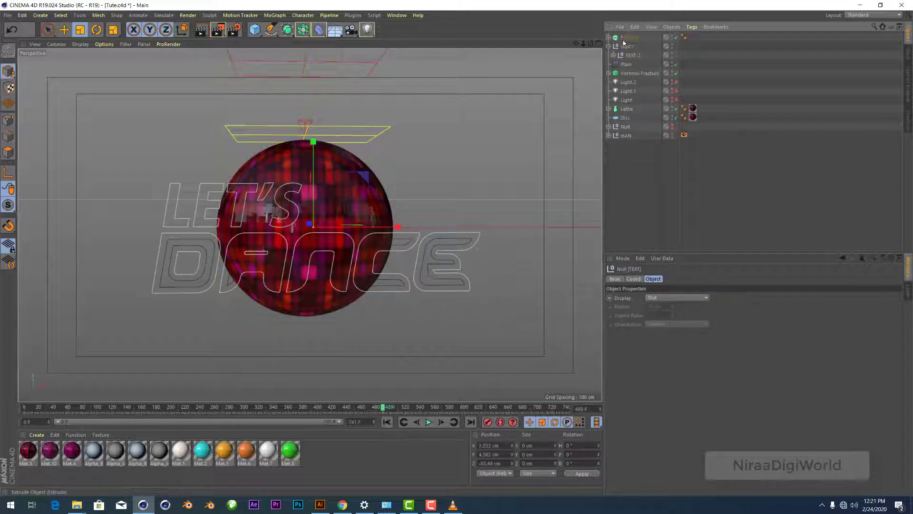
left_click(654, 332)
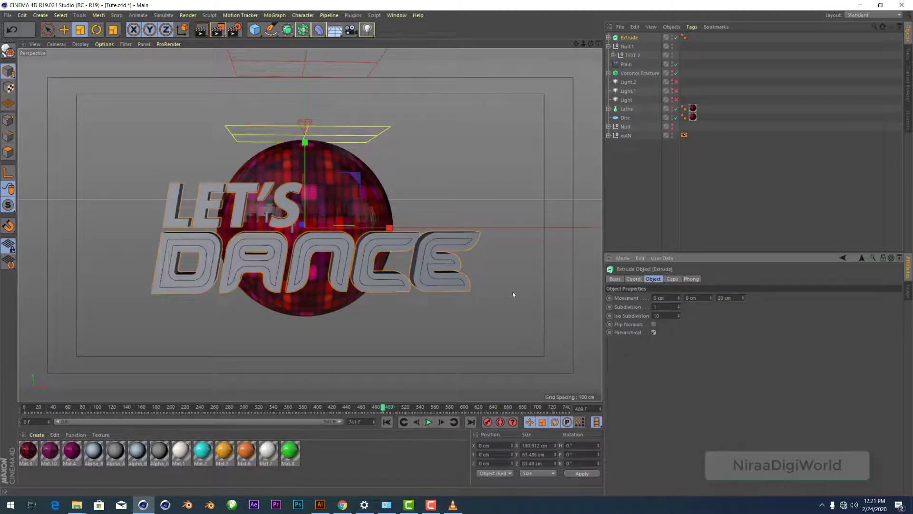
Step: Add a second hierarchical Extrude for TEXT 2 and group both Extrudes with Alt+G
left_click(286, 29)
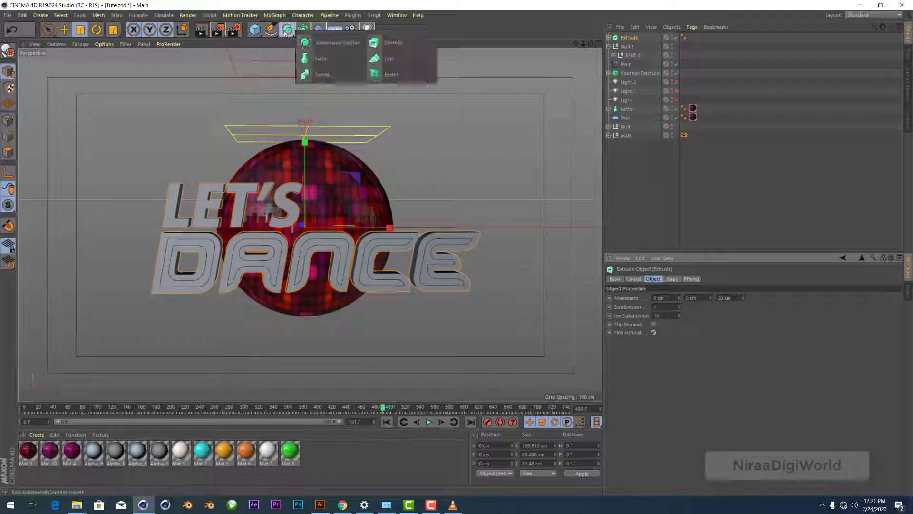
left_click(393, 42)
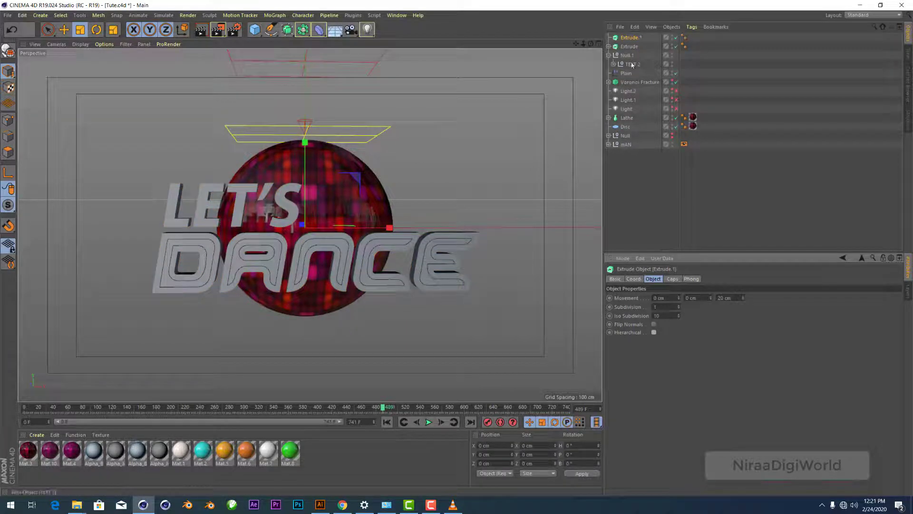
left_click_drag(633, 63, 636, 38)
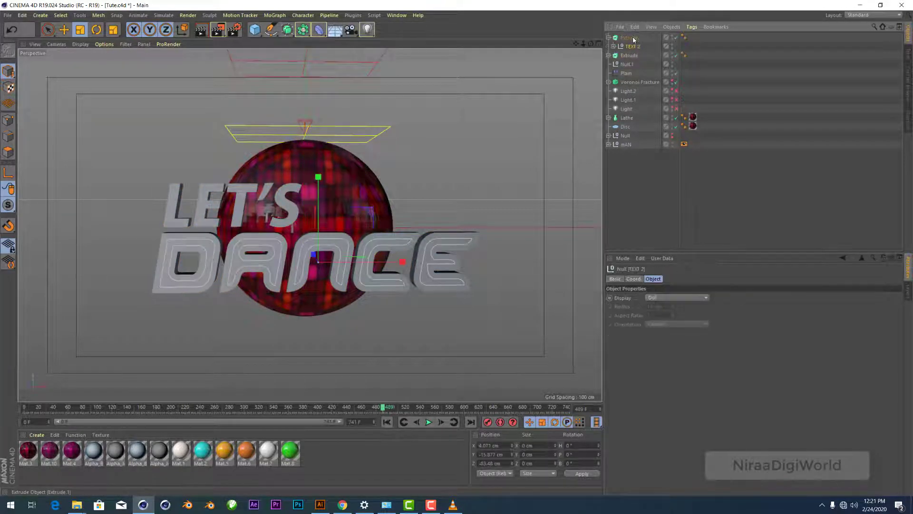
left_click(654, 332)
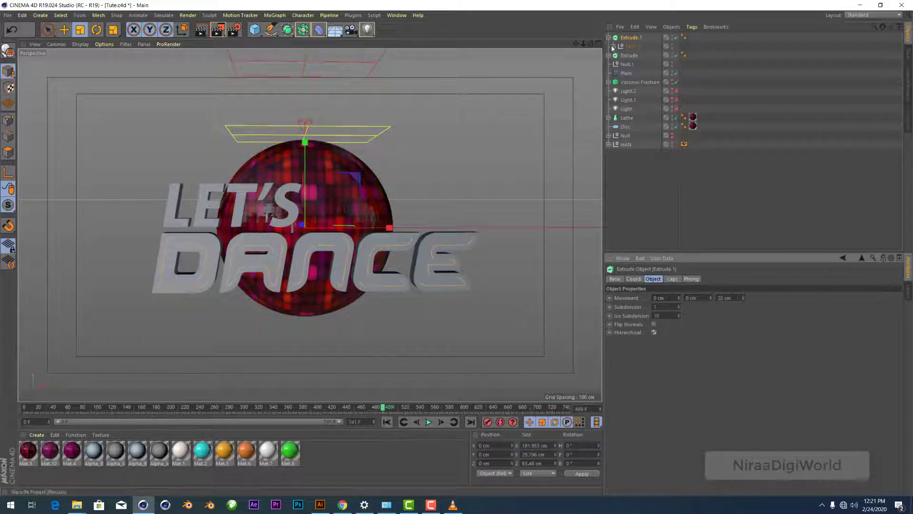
left_click(608, 37)
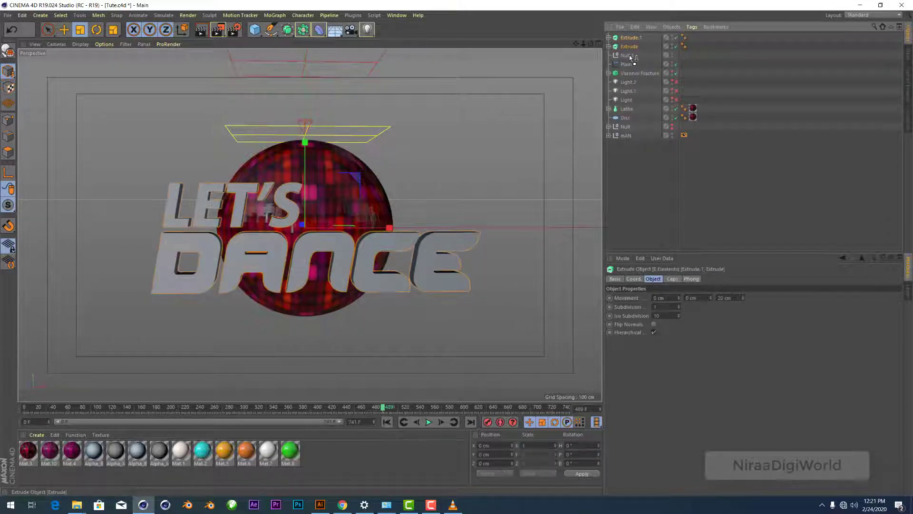
key("alt+g")
Step: Nudge the Extrude.1 letters slightly in depth, offsetting the two LET'S DANCE extrusions
left_click_drag(546, 71, 527, 244, "alt")
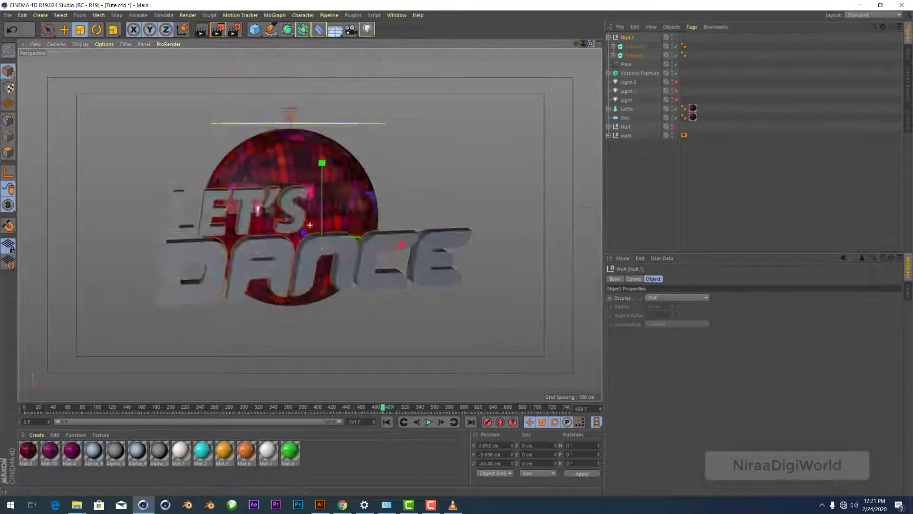
left_click(634, 46)
left_click(64, 29)
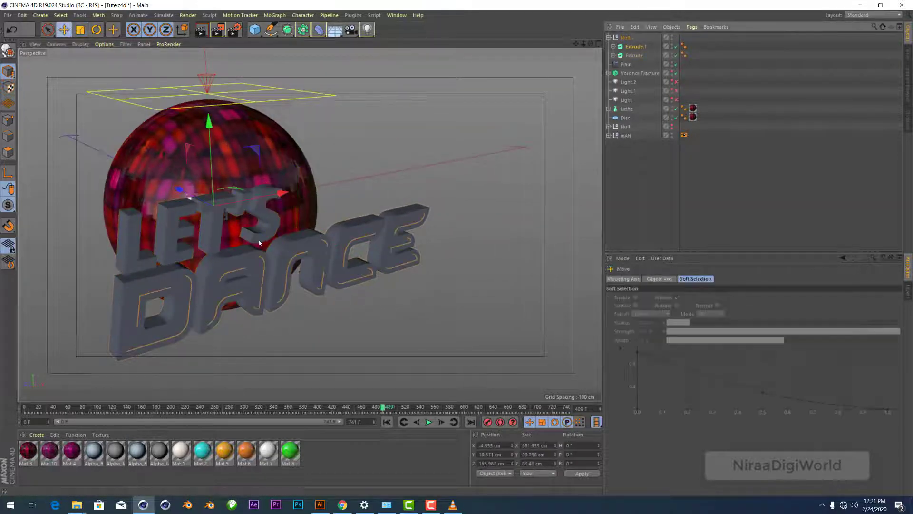
left_click_drag(191, 188, 185, 189)
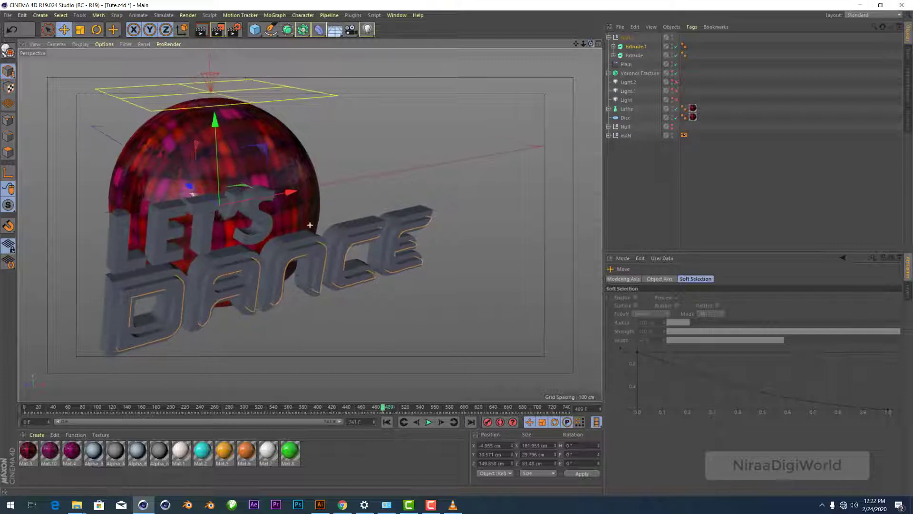
mouse_move(592, 44)
left_mouse_down()
mouse_move(325, 237)
mouse_move(352, 256)
left_mouse_up()
scroll(352, 255, "up", 3)
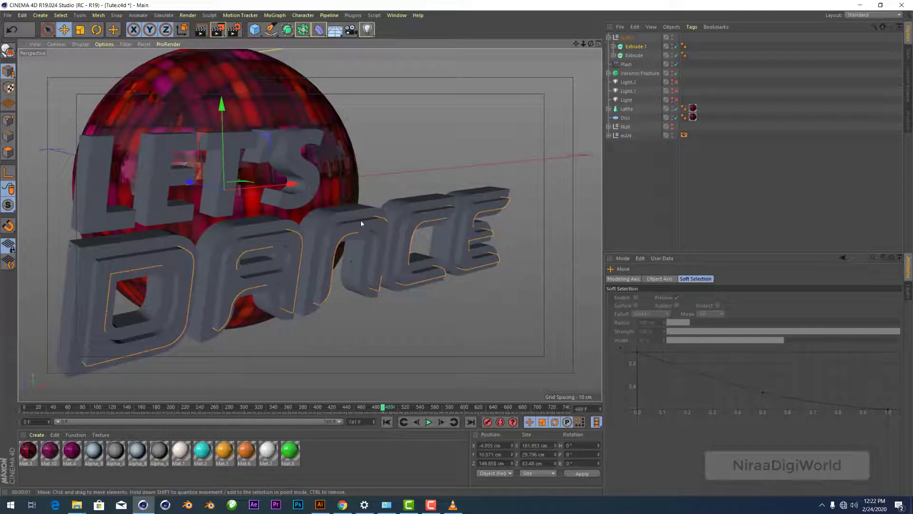
left_click(634, 55, "ctrl")
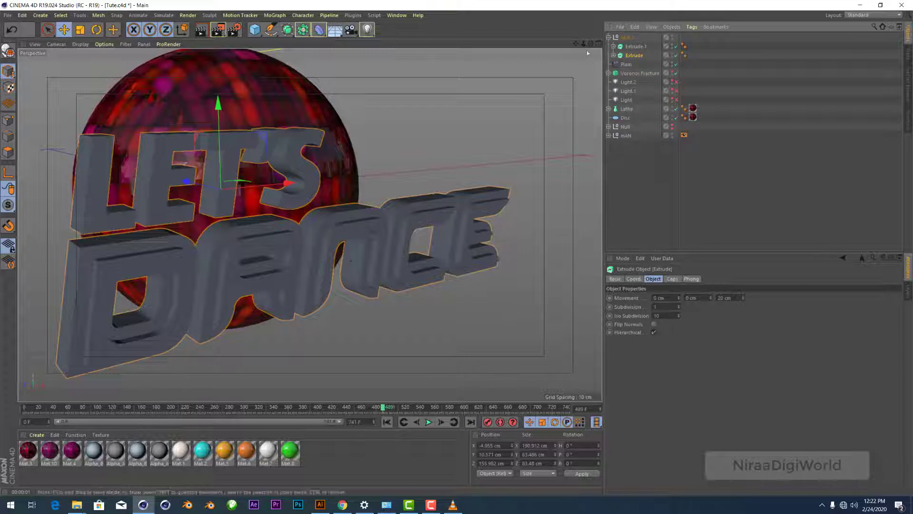
left_click_drag(588, 52, 634, 58, "alt")
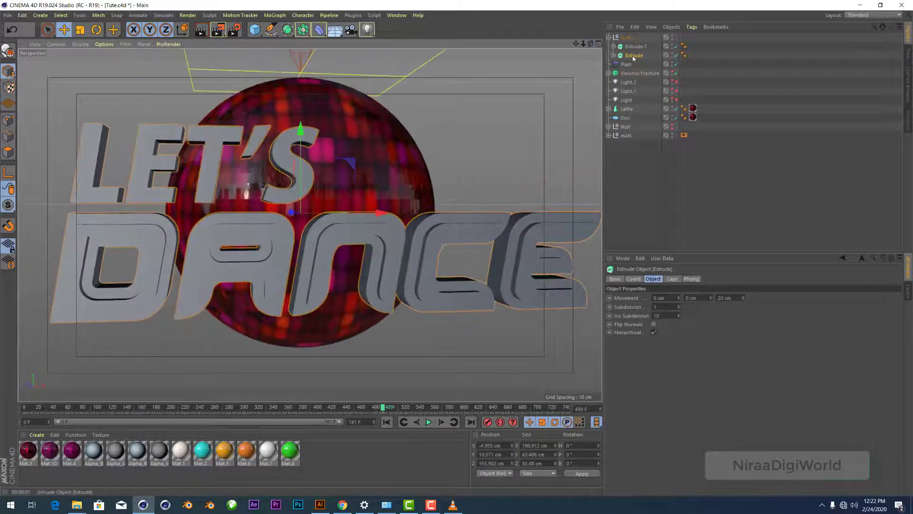
Step: Disable the title Extrude, then copy and paste the five DANCE letter outlines (Paths 1, 3, 5, 6, 7)
left_click(613, 55)
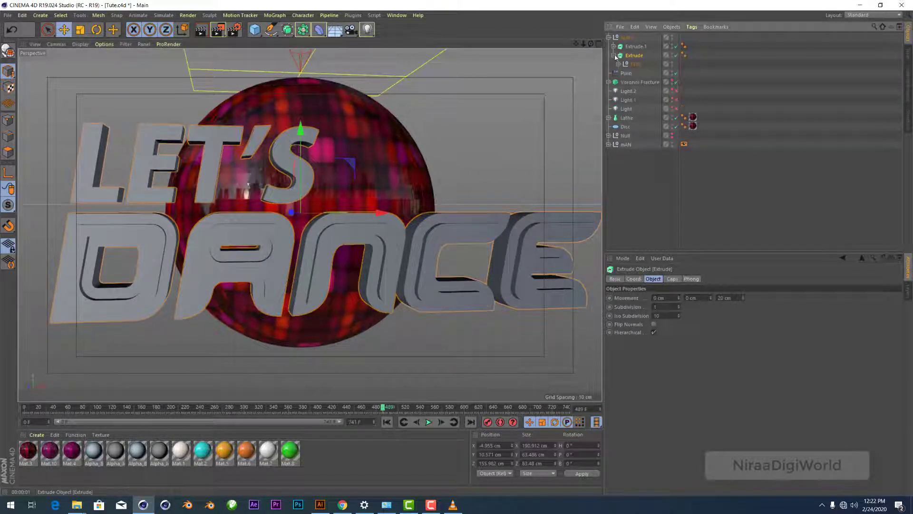
left_click(676, 55)
left_click(641, 73)
left_click(642, 82, "ctrl")
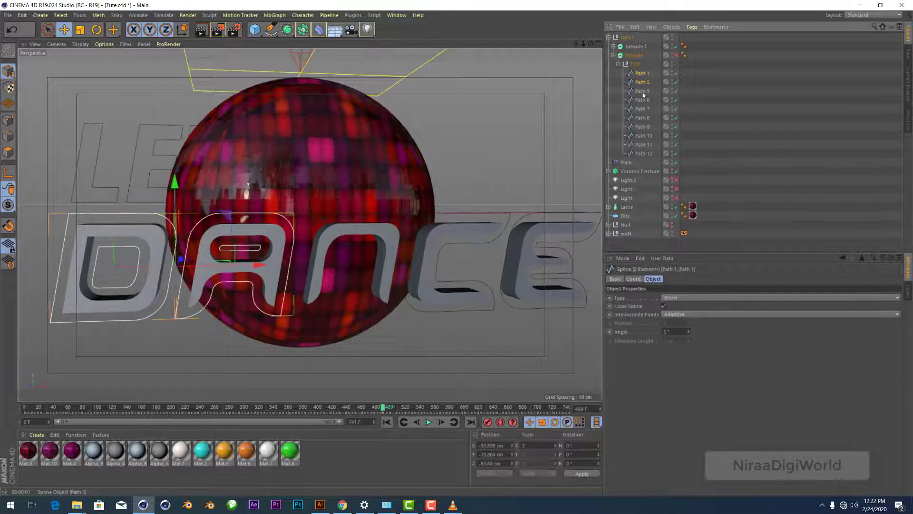
left_click(642, 100, "ctrl")
left_click(642, 117, "ctrl")
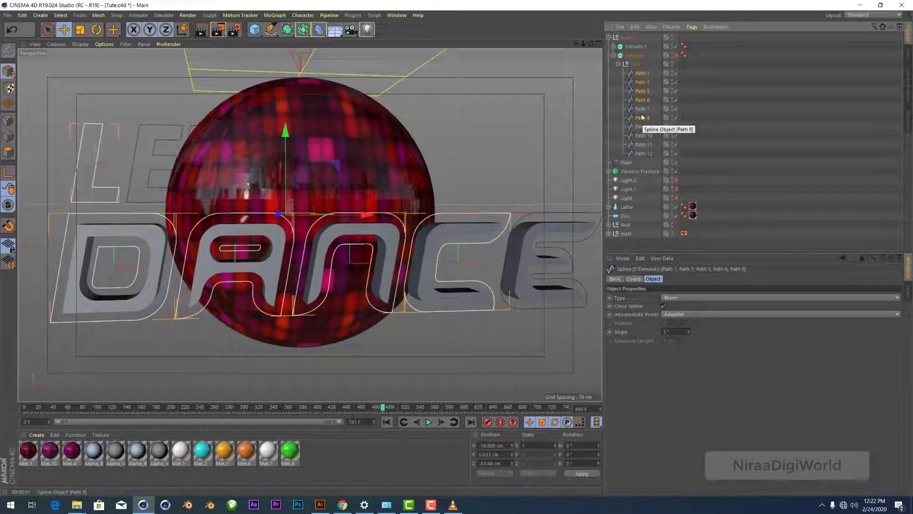
left_click(642, 118, "ctrl")
left_click(644, 109, "ctrl")
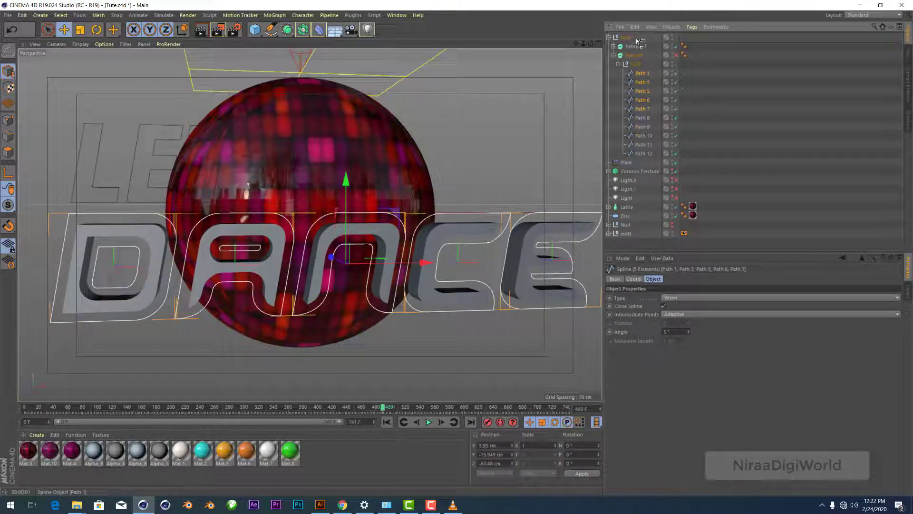
key("ctrl+c")
key("ctrl+v")
Step: Re-enable the title Extrude and make it editable
left_click(676, 100)
left_click(614, 100)
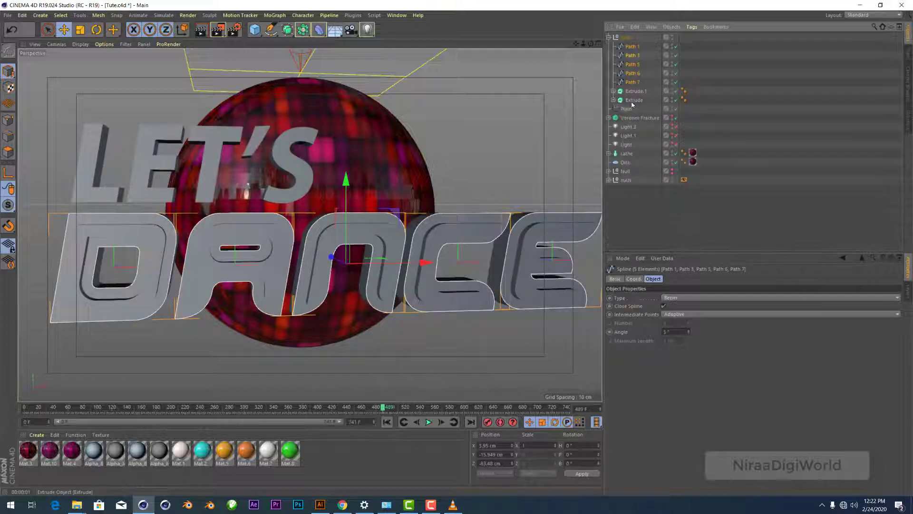
key("o")
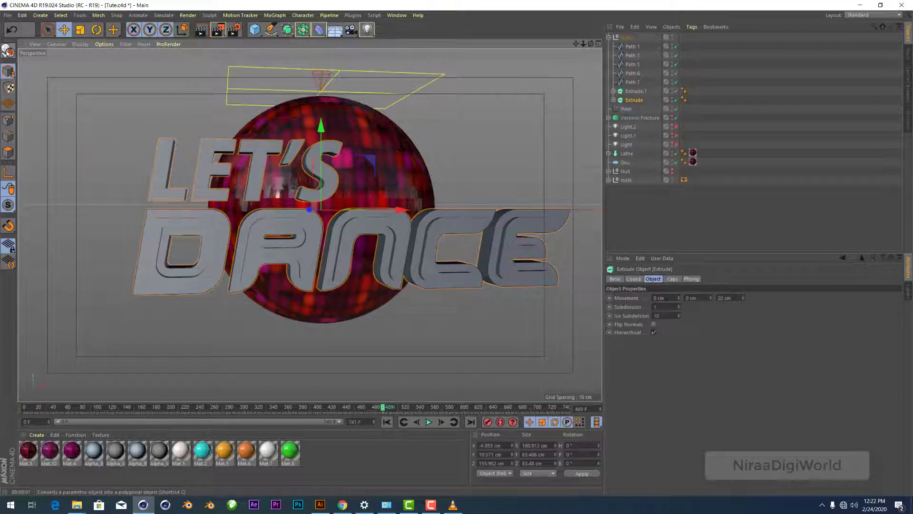
key("alt+g")
Step: Group the five DANCE letter extrusions into a null named Dance
left_click(618, 109)
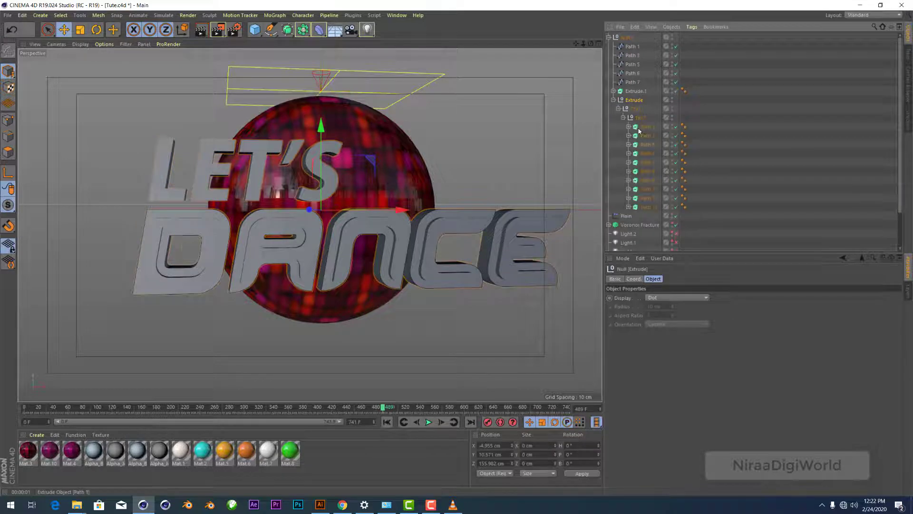
left_click(646, 127)
left_click(648, 145, "shift")
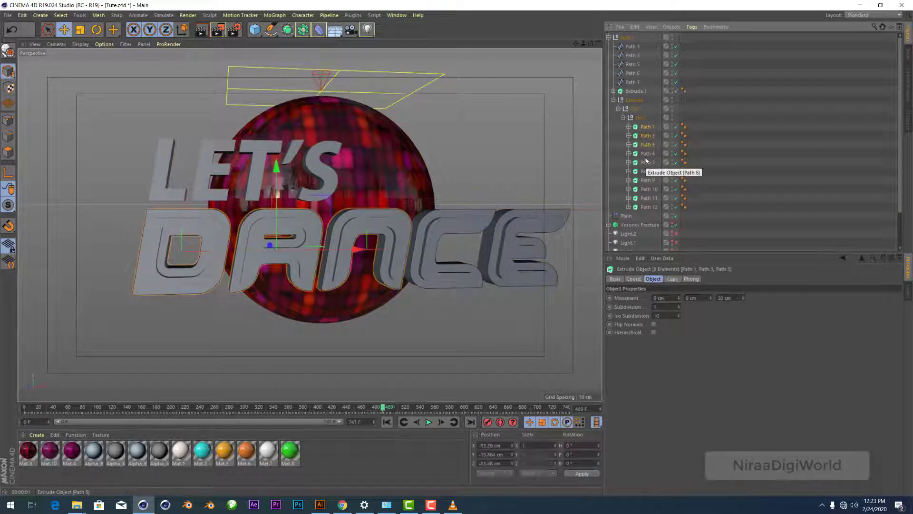
left_click(647, 153, "shift")
key("alt+g")
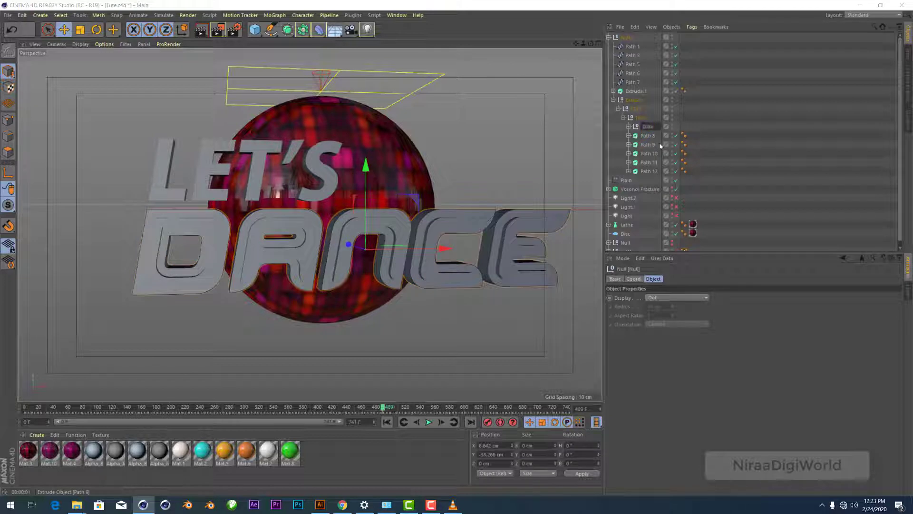
key("Return")
Step: Group the LET'S letter extrusions into a null named Lets
left_click(647, 136)
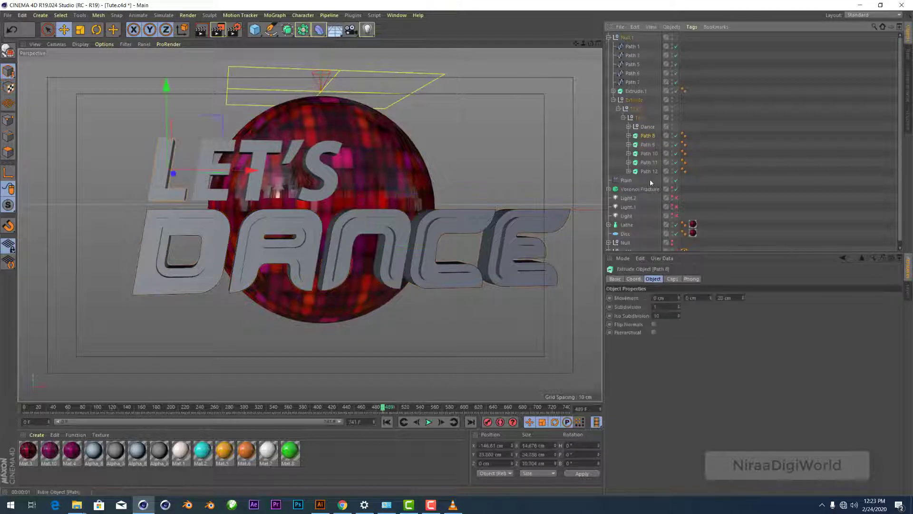
left_click(649, 171, "shift")
key("alt+g")
double_click(647, 135)
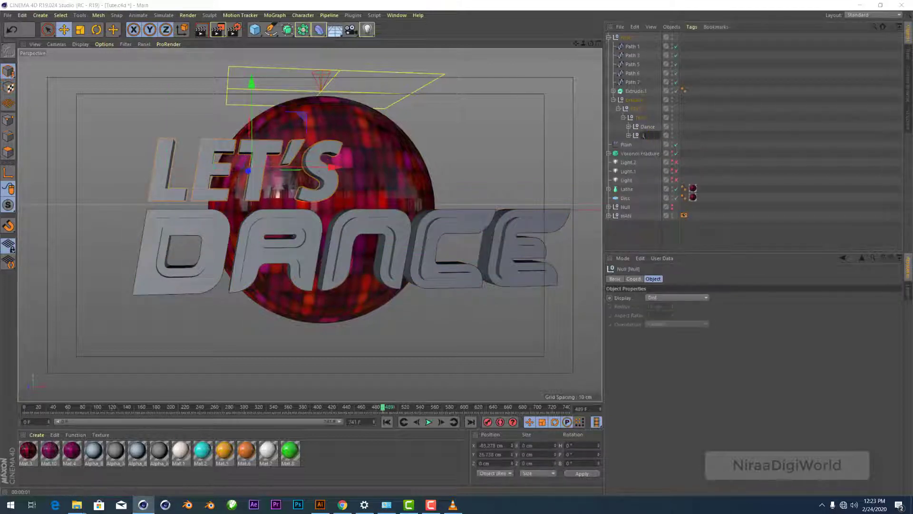
key("Return")
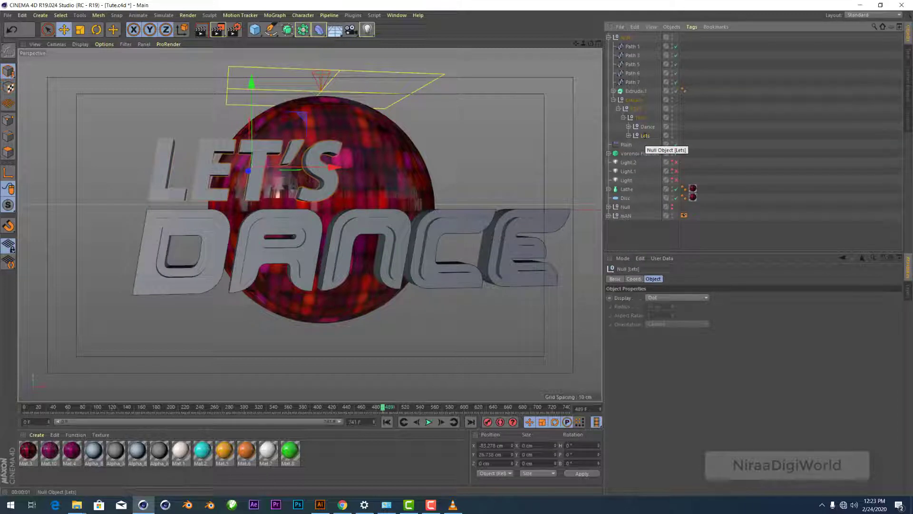
Step: Group the copied DANCE outline paths into a new Null centred on DANCE
scroll(419, 181, "up", 1)
scroll(419, 181, "up", 1)
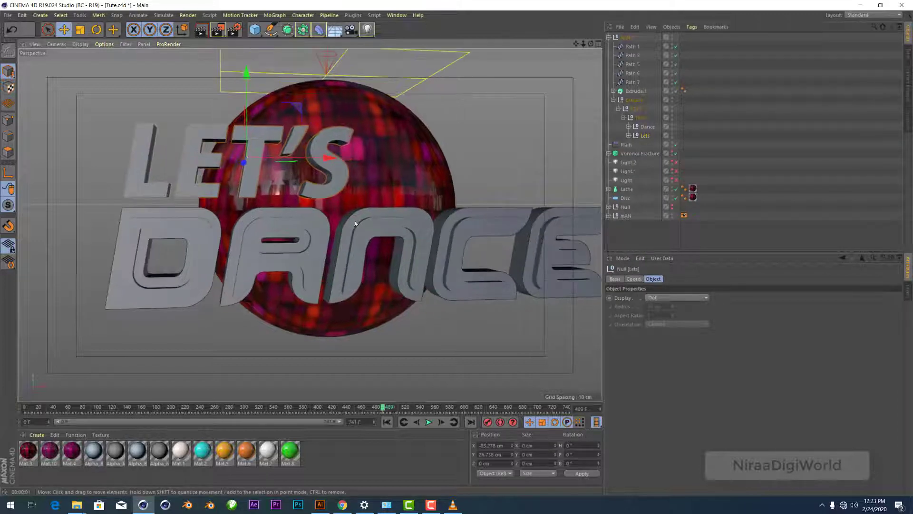
left_click(641, 93)
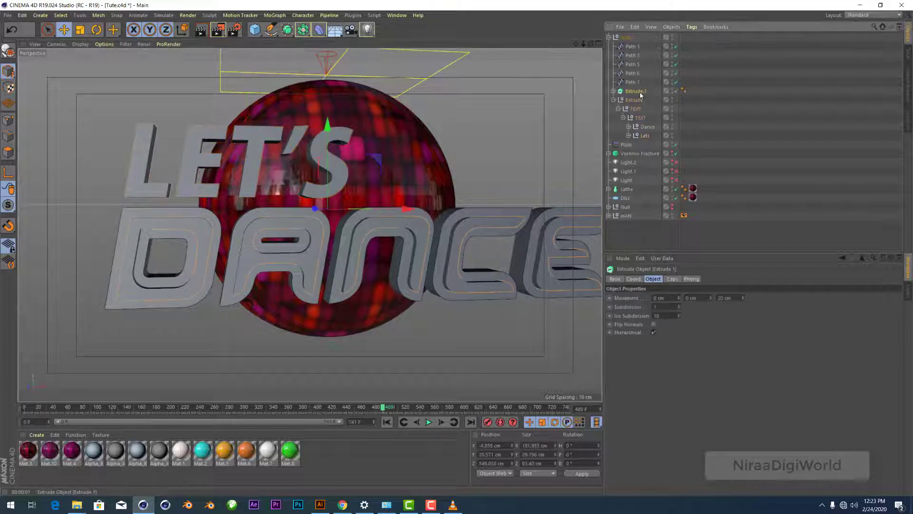
scroll(350, 224, "up", 1)
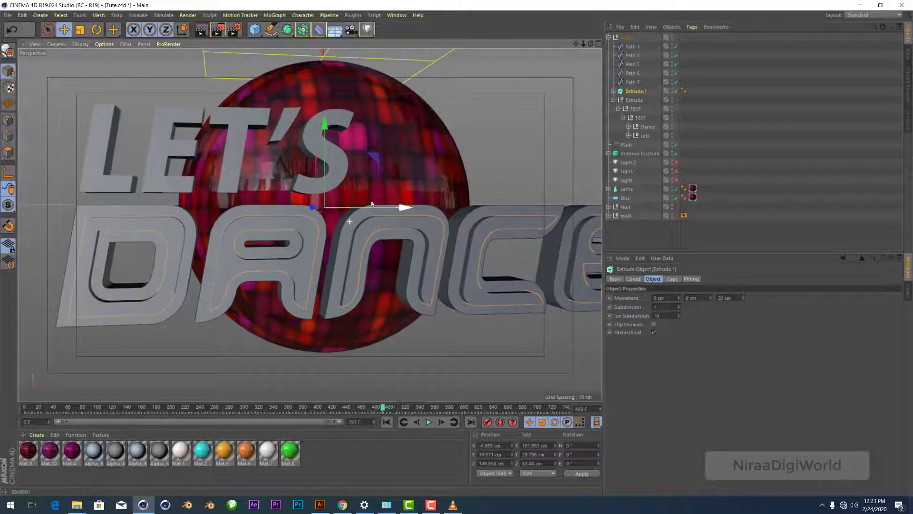
left_click_drag(592, 46, 606, 52)
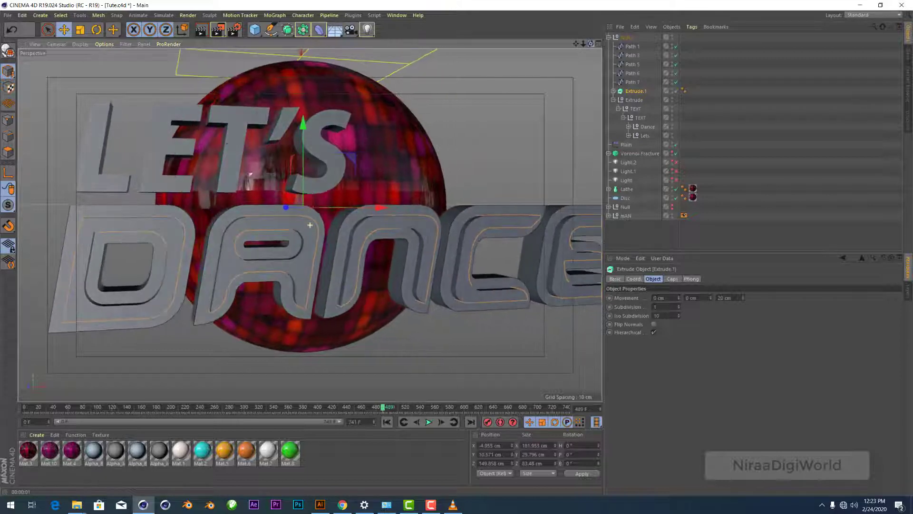
left_click(628, 127)
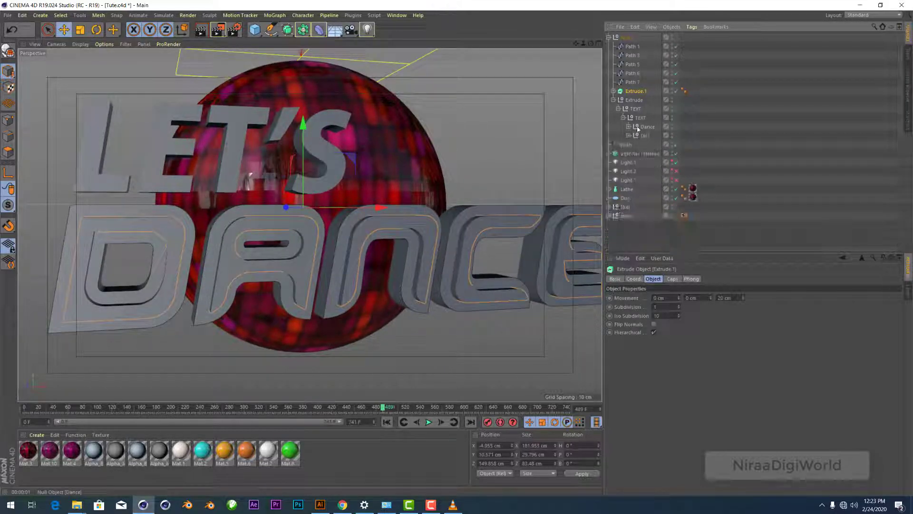
key("ctrl+shift+z")
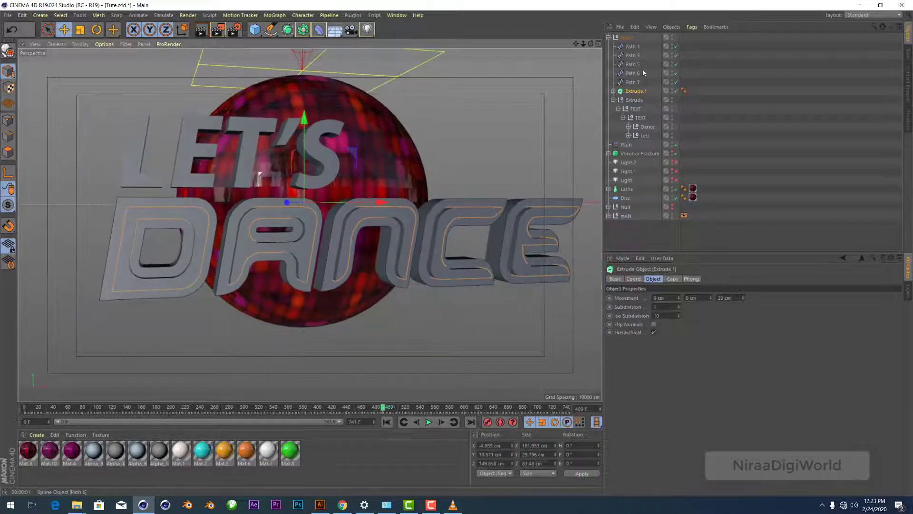
left_click(633, 82)
key("alt+g")
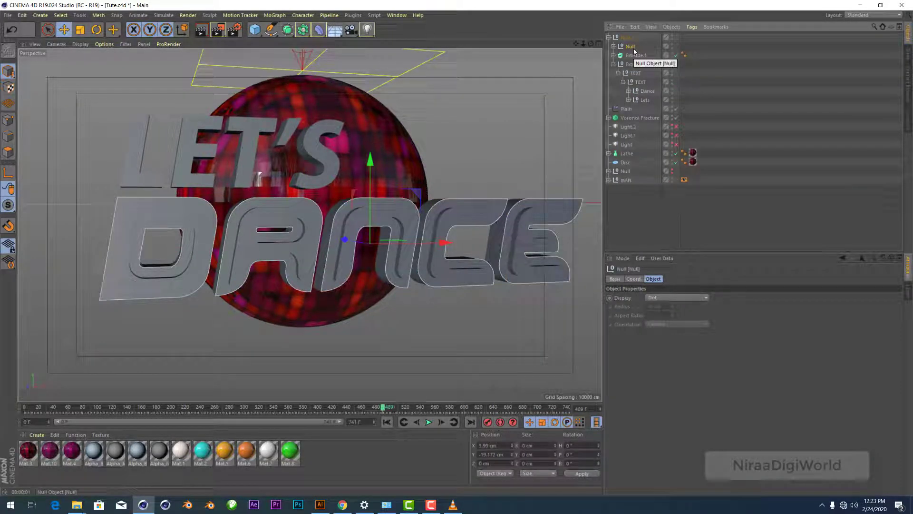
Step: Nest the copied DANCE outline Null under a new Extrude set to Hierarchical
key("F4")
left_click(303, 30)
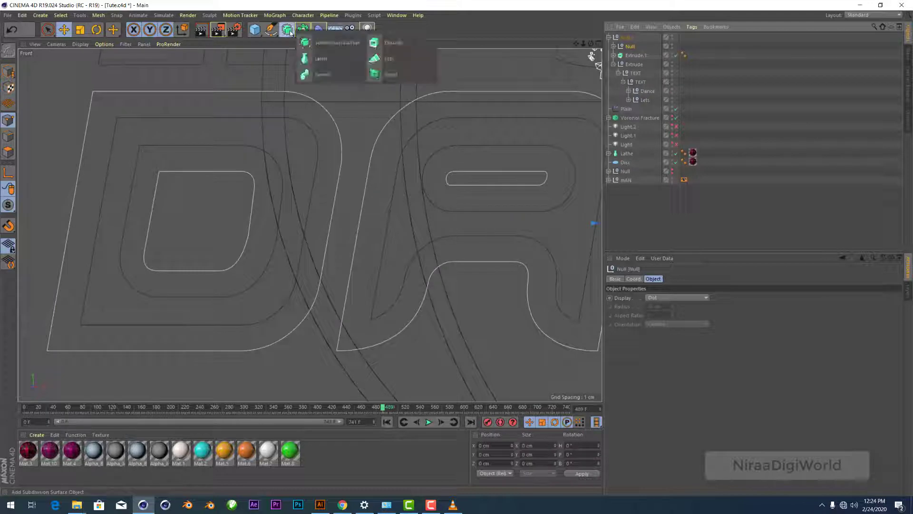
left_click(385, 43)
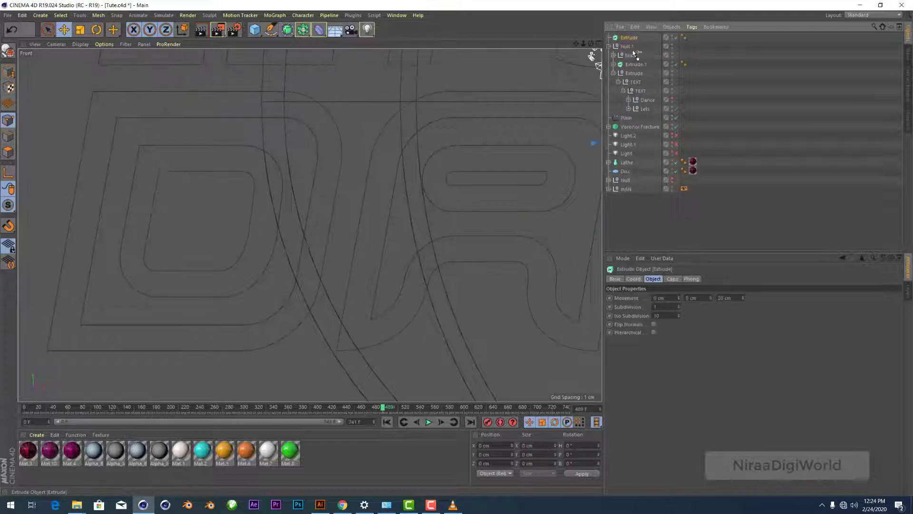
left_click_drag(630, 55, 635, 45)
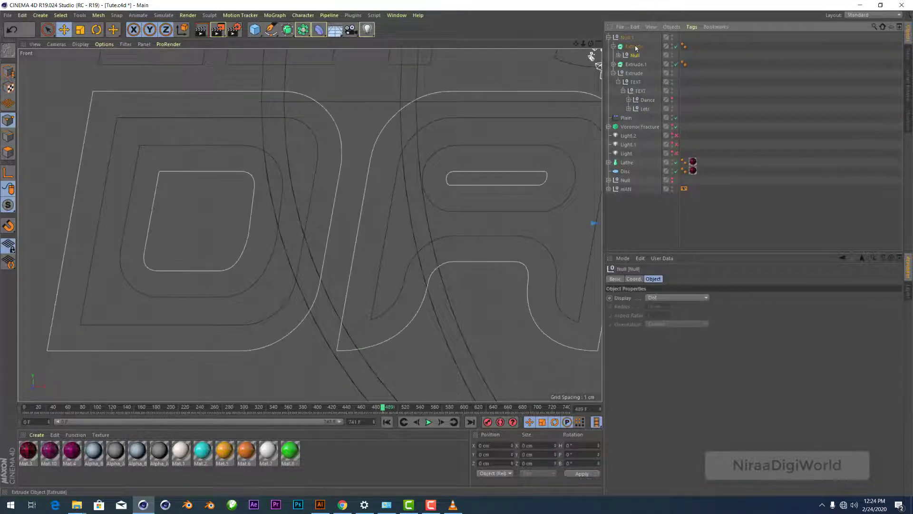
key("F5")
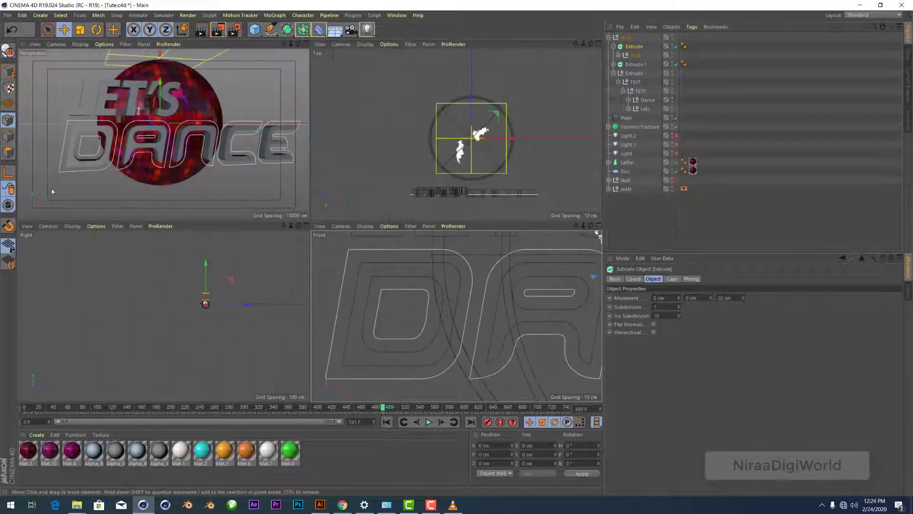
scroll(214, 122, "up", 3)
scroll(214, 121, "up", 3)
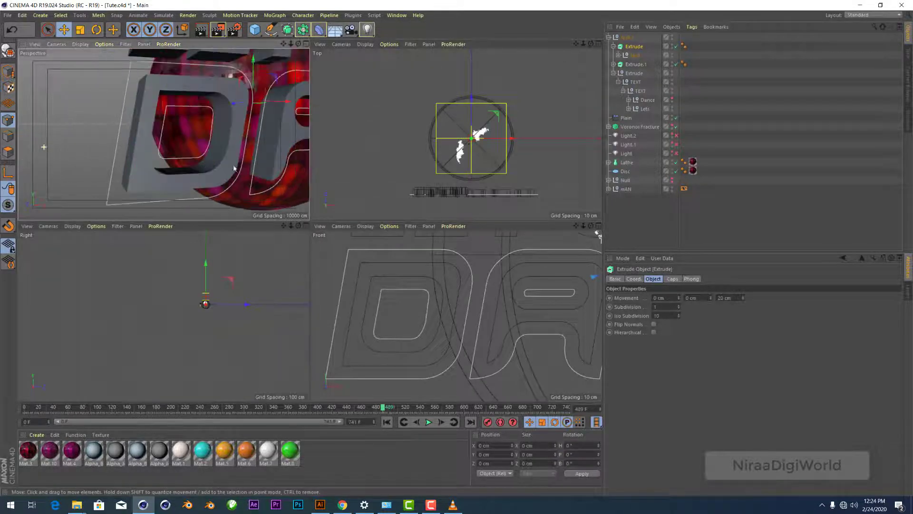
left_click(653, 332)
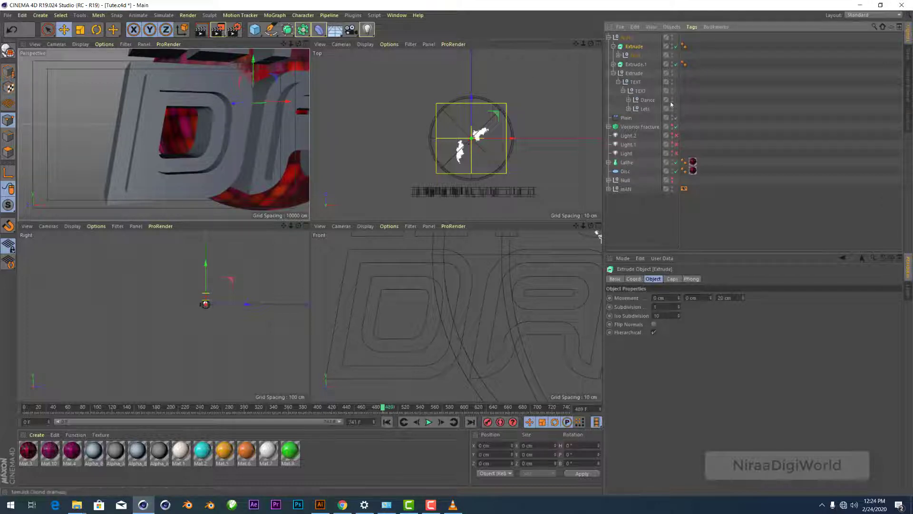
left_click(676, 280)
Step: Give the new Extrude's start a Fillet Cap and inspect the rounded edges
left_click(691, 298)
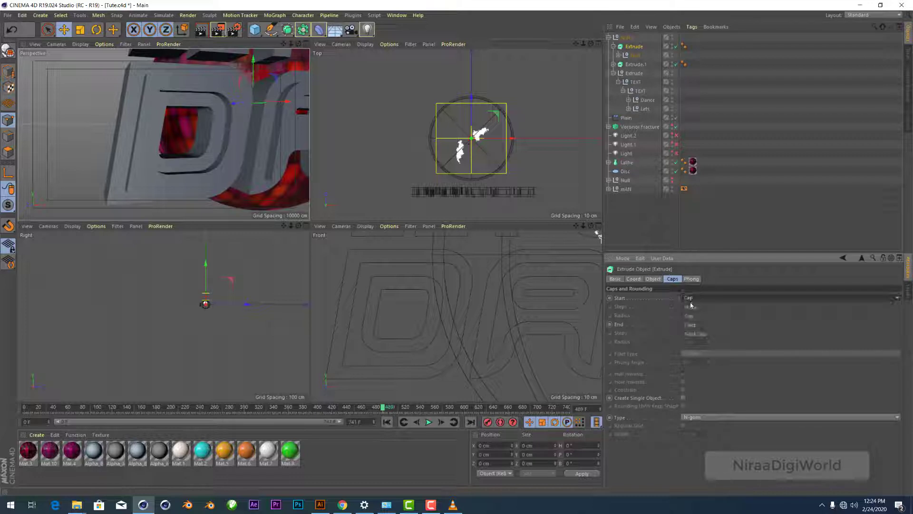
left_click(697, 335)
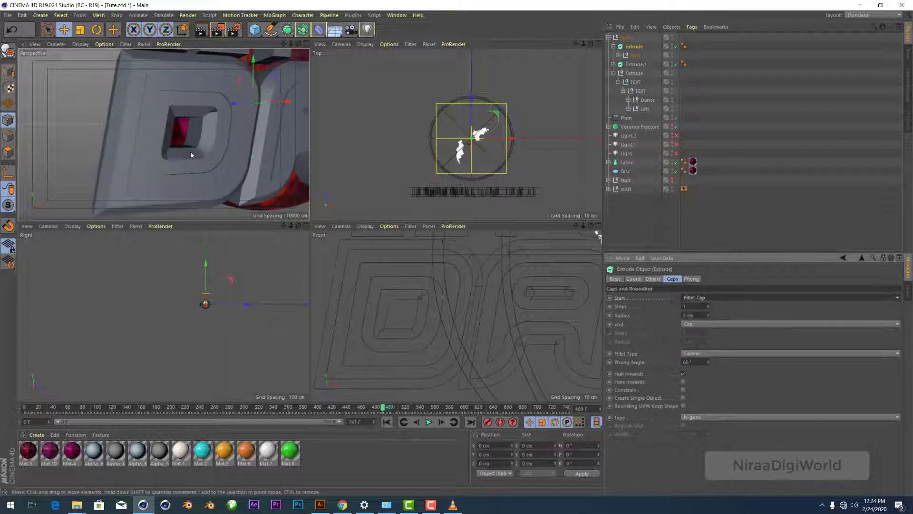
left_click_drag(191, 155, 191, 152, "alt")
left_click_drag(296, 142, 271, 106, "alt")
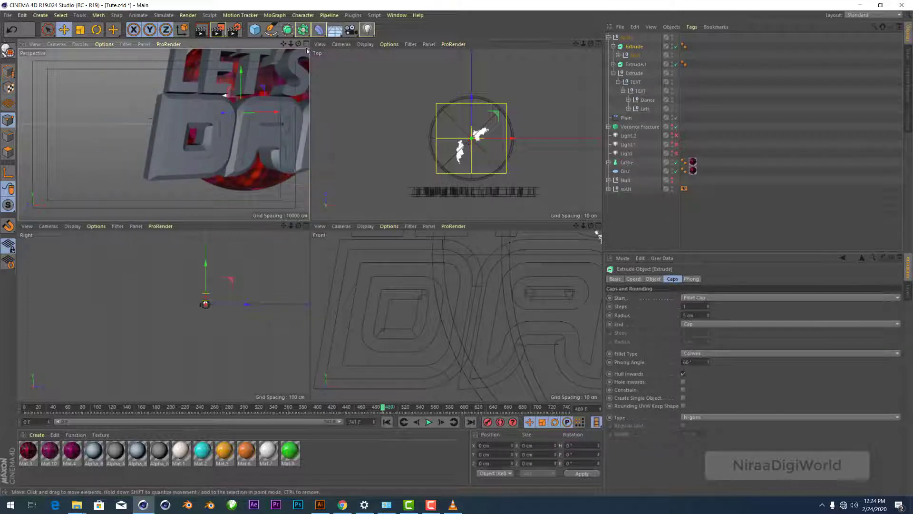
left_click_drag(299, 43, 285, 53)
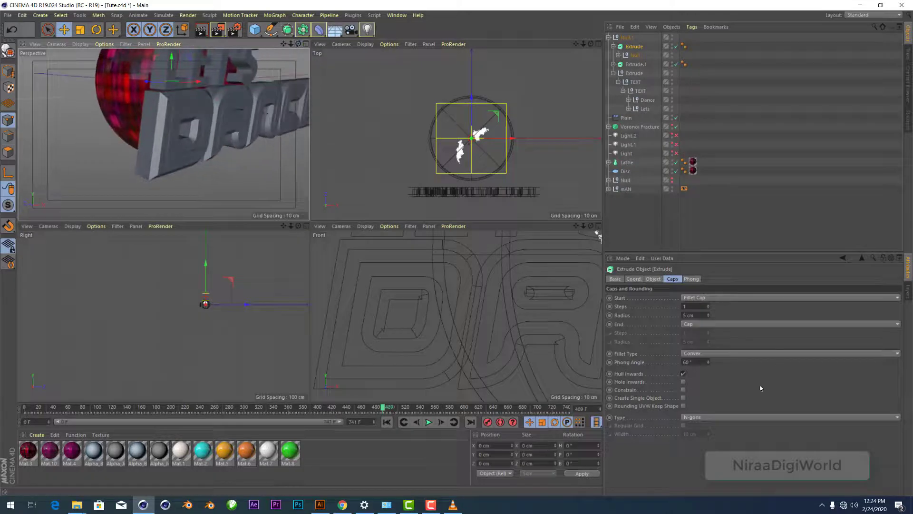
Step: Set the Extrude movement depth to 10 cm
left_click(658, 279)
double_click(724, 298)
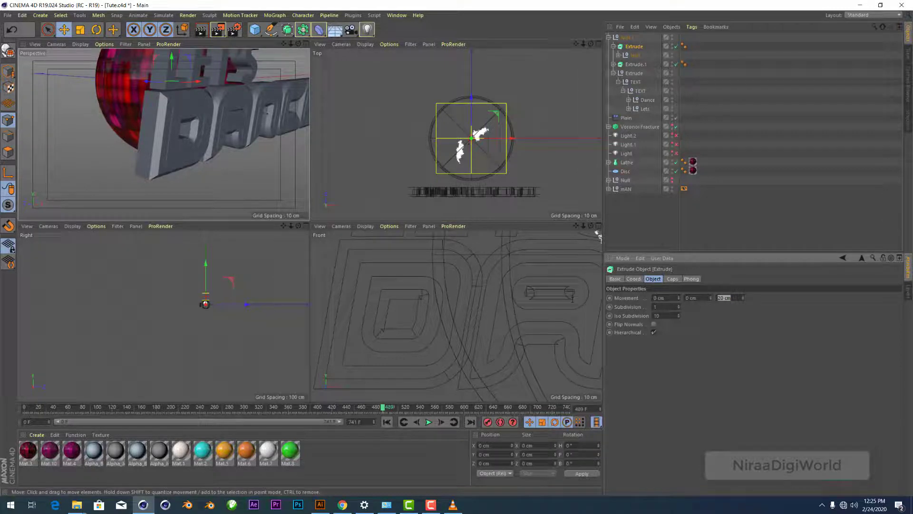
type("0")
key("Return")
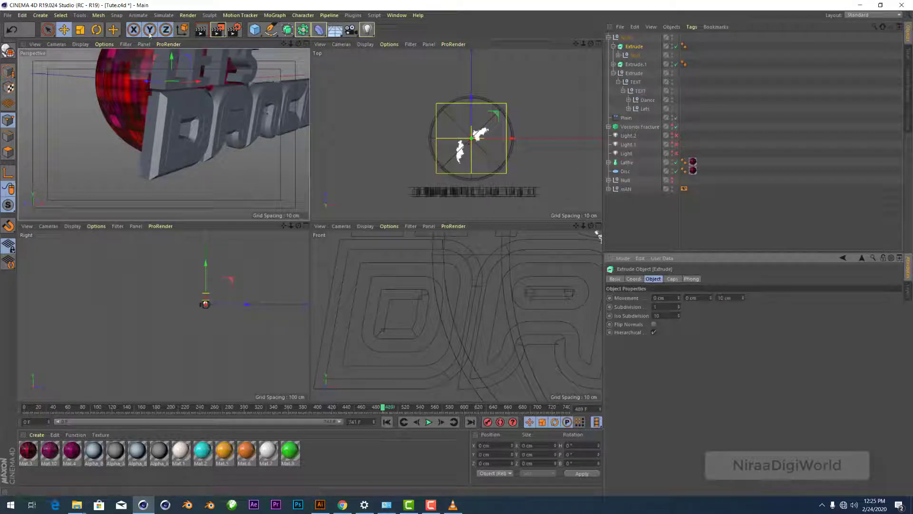
Step: Shift the text slightly along its axis and maximize the Perspective viewport
scroll(436, 89, "up", 5)
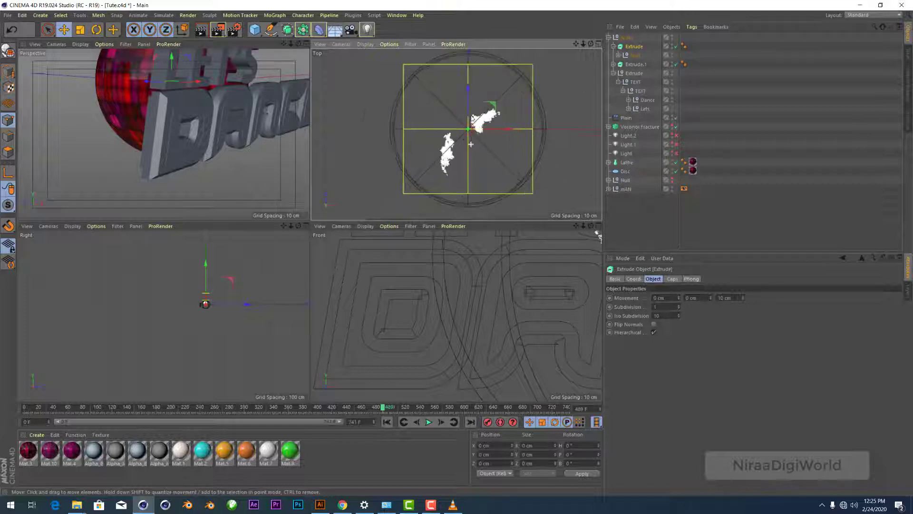
scroll(164, 309, "up", 2)
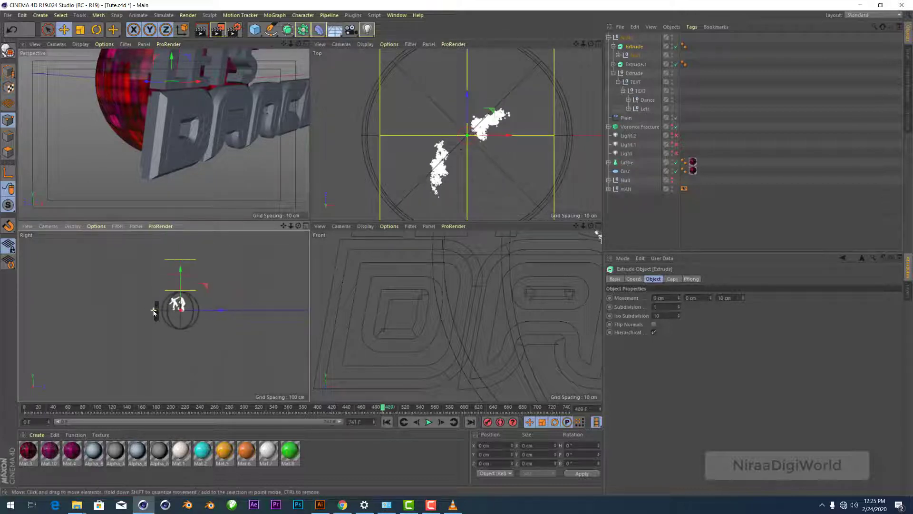
scroll(162, 309, "up", 2)
scroll(161, 310, "up", 3)
scroll(161, 308, "up", 2)
scroll(161, 308, "down", 2)
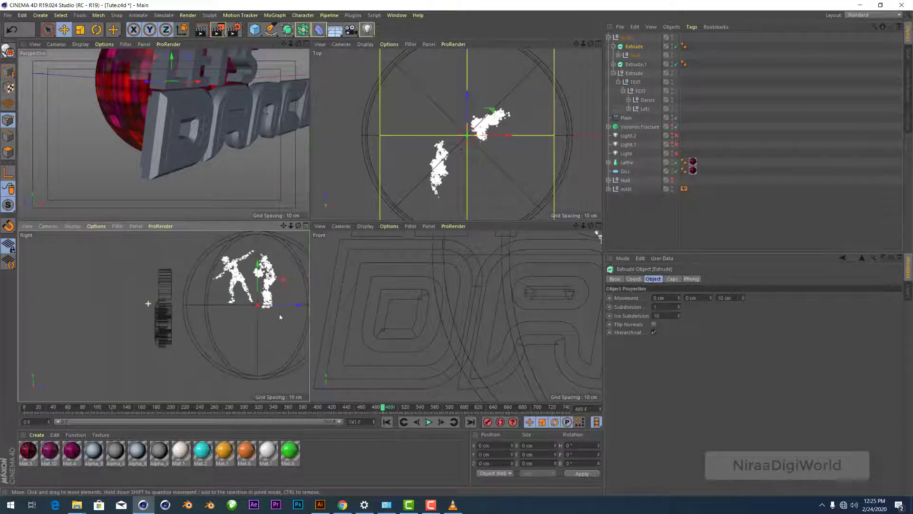
left_click_drag(285, 305, 303, 306)
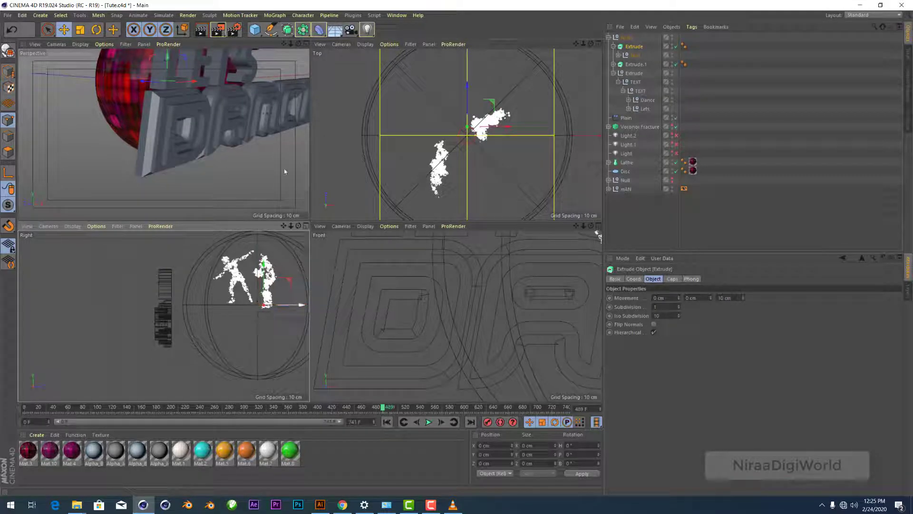
left_click(306, 44)
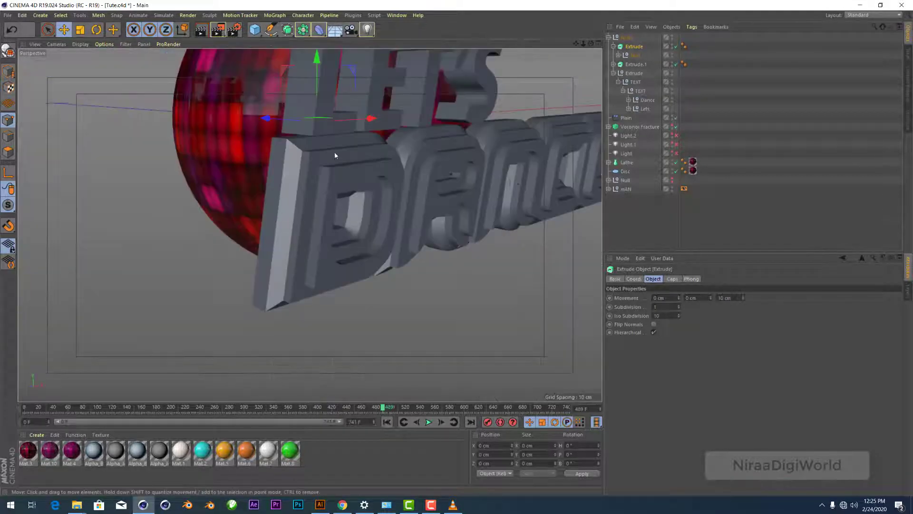
Step: Lower the start fillet cap radius to 1 cm
scroll(336, 153, "up", 1)
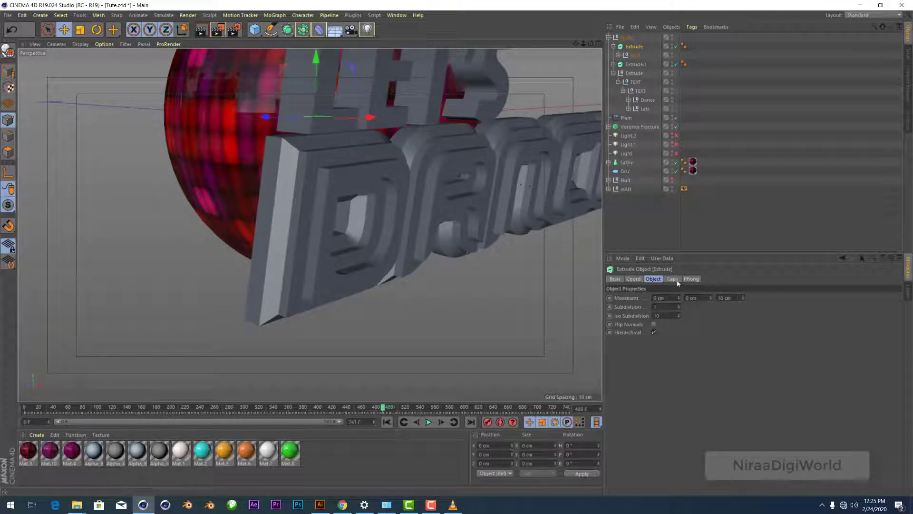
left_click(672, 279)
left_click(708, 315)
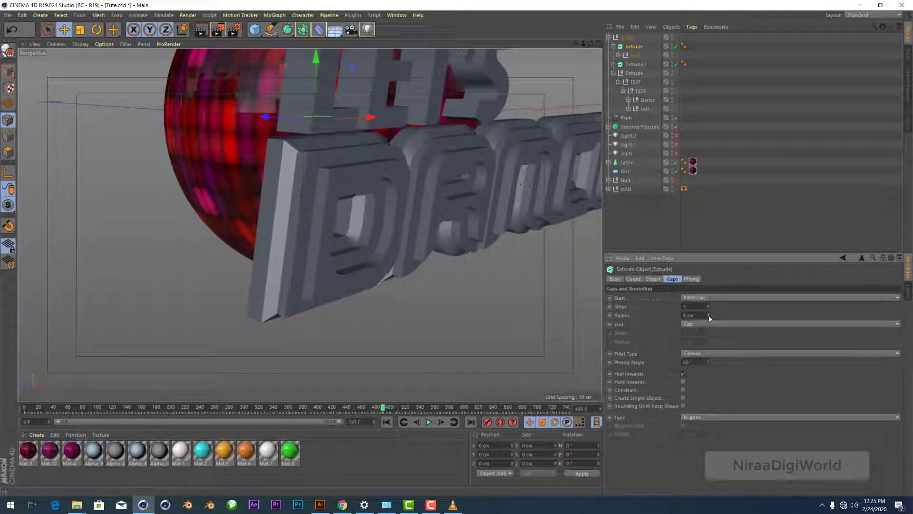
left_click_drag(709, 316, 692, 273)
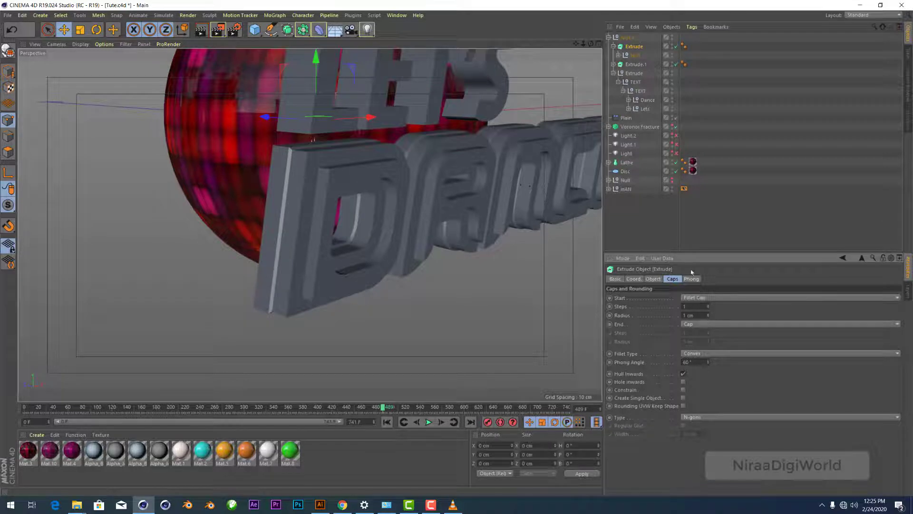
left_click_drag(310, 225, 309, 224, "alt")
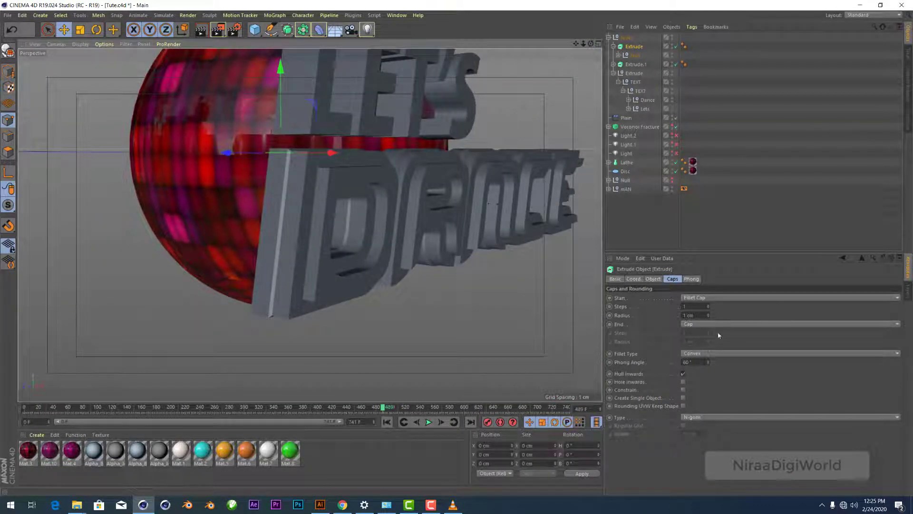
Step: Make the end cap a Fillet Cap with 1 cm radius, and give the start fillet 6 steps
left_click(694, 324)
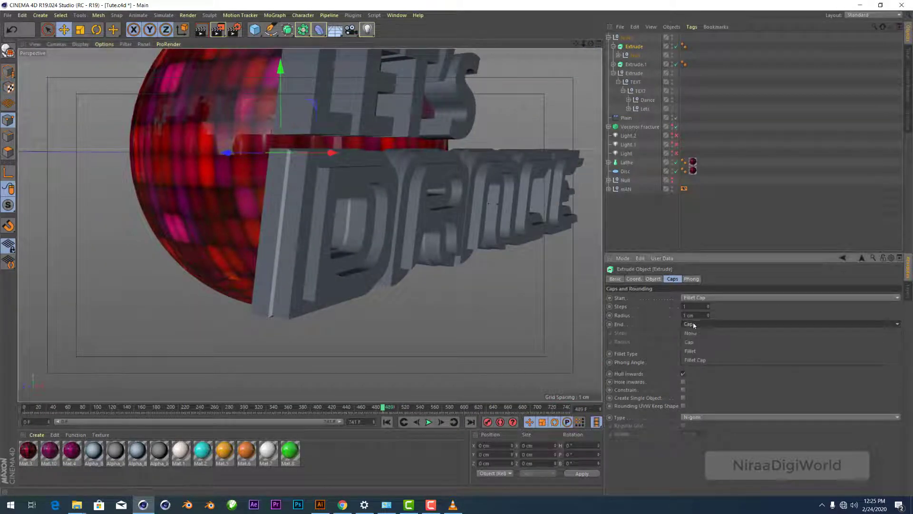
left_click(698, 358)
left_click(695, 341)
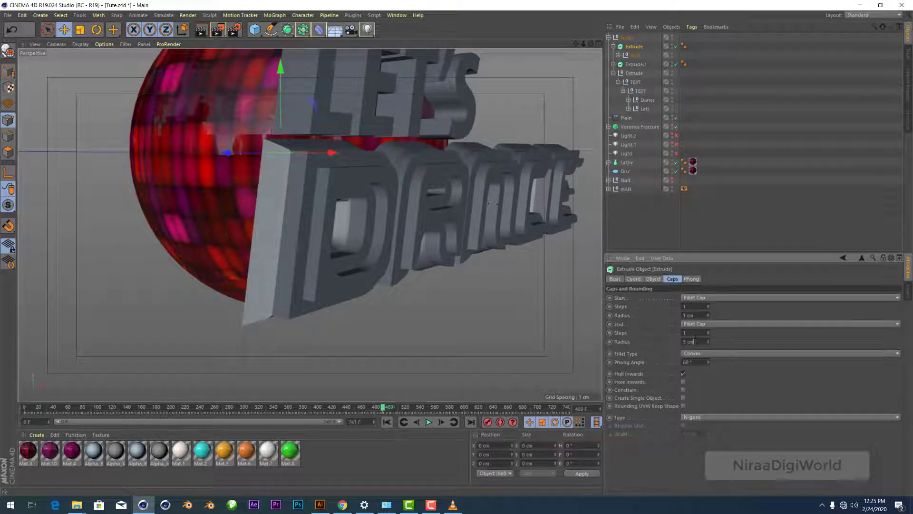
type("1")
key("Return")
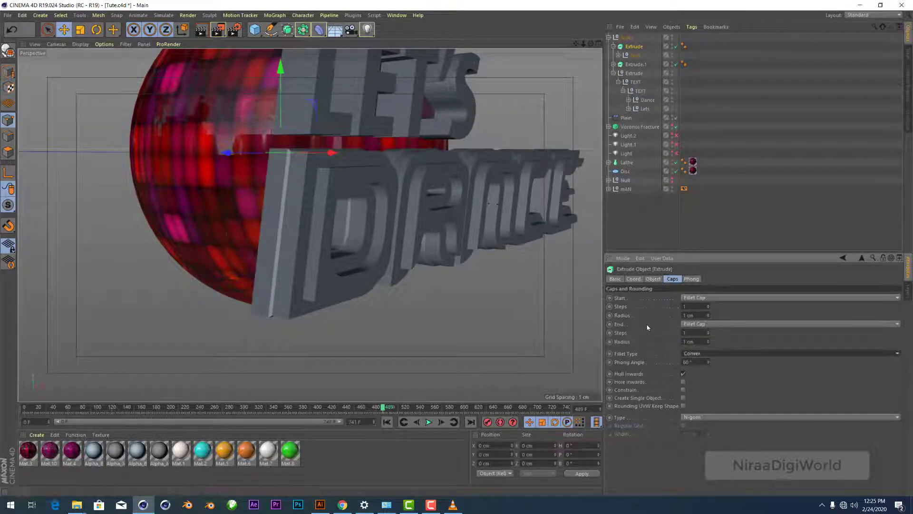
type("6")
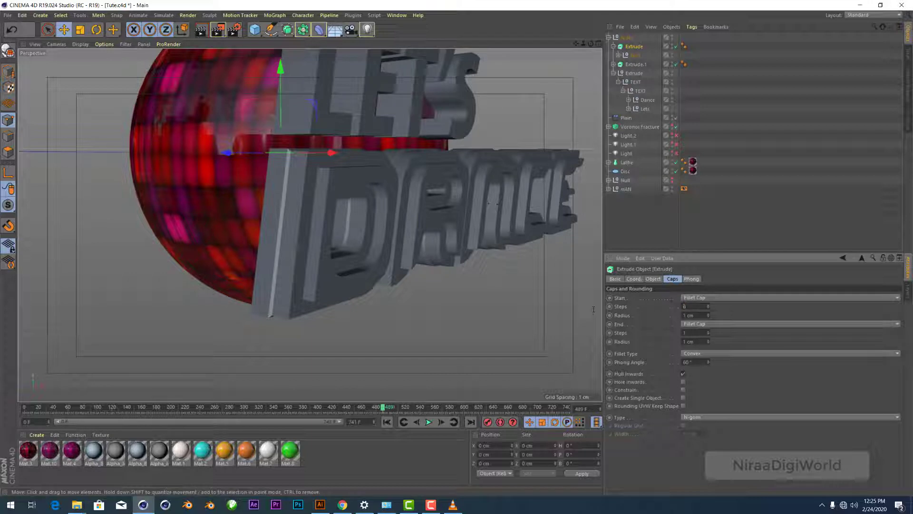
key("Tab")
key("Tab")
key("Tab")
key("Tab")
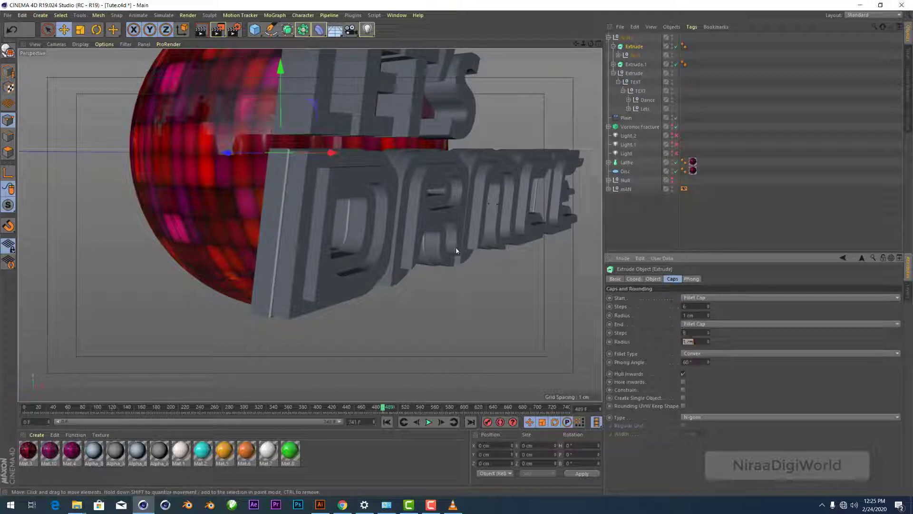
Step: Raise both start and end fillet radii to 2 cm and inspect the rounded letters
scroll(309, 224, "up", 2)
scroll(309, 224, "up", 3)
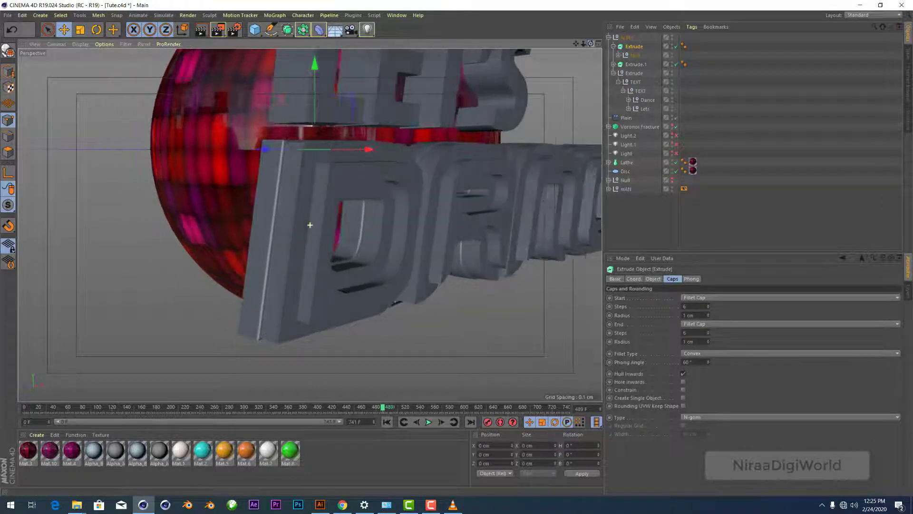
scroll(310, 225, "down", 3)
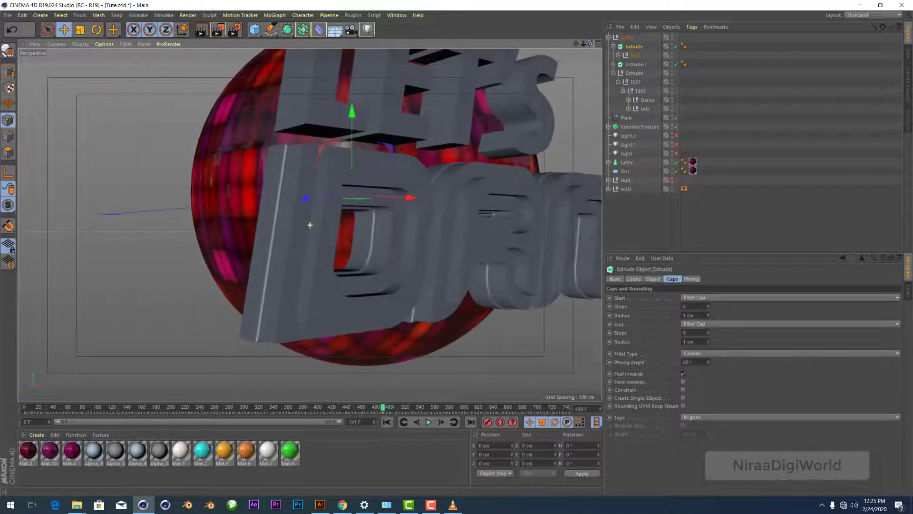
left_click(708, 314)
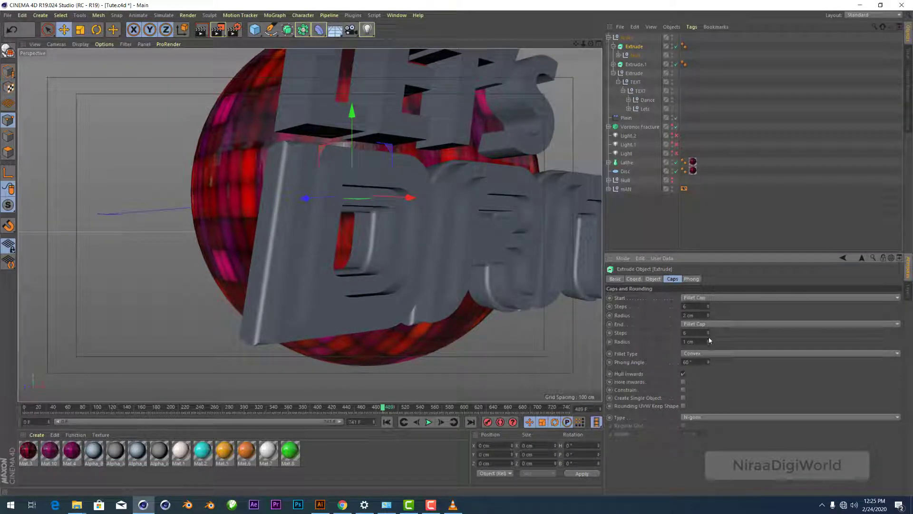
left_click(708, 340)
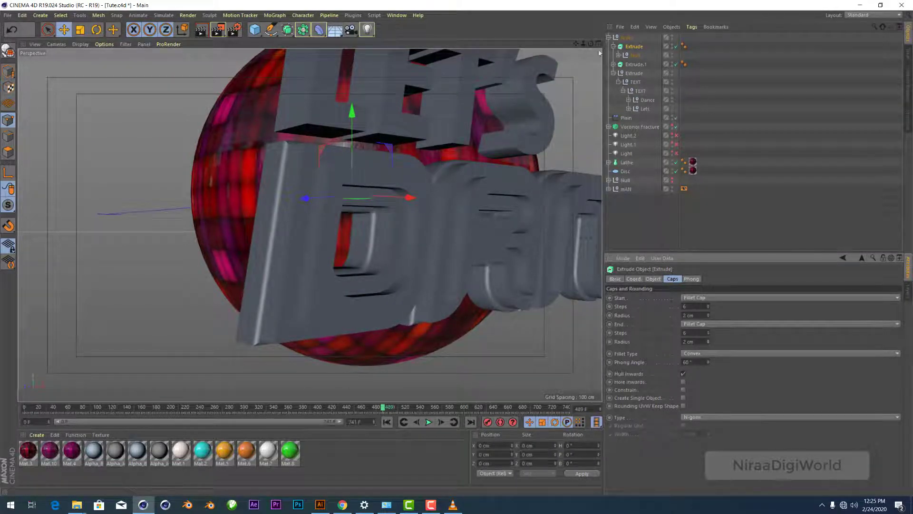
left_click_drag(591, 45, 310, 224)
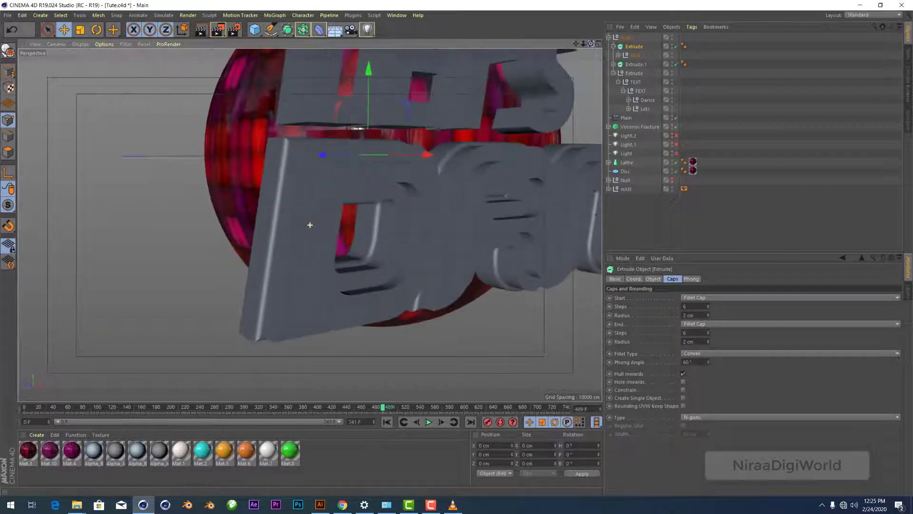
left_click_drag(310, 224, 310, 224)
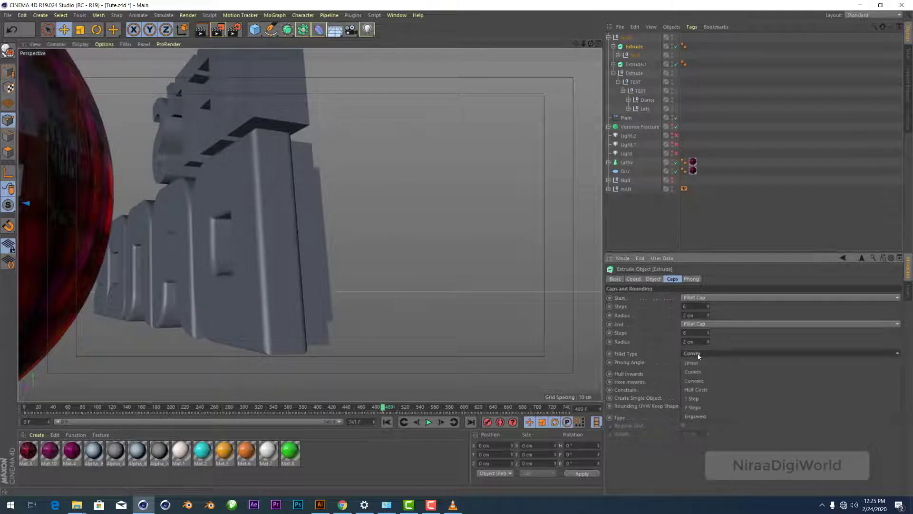
Step: Switch the fillet profile to Half Circle
left_click(698, 354)
left_click(699, 390)
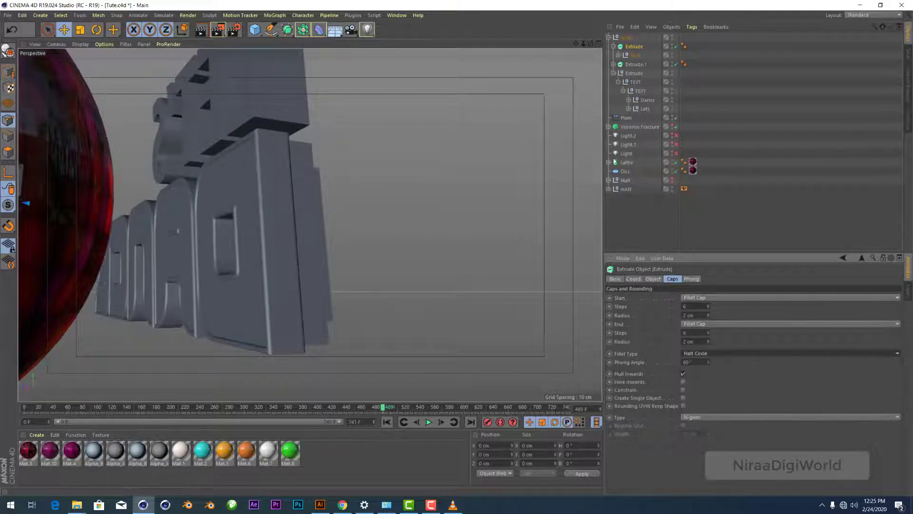
left_click_drag(591, 44, 310, 224)
left_click_drag(272, 285, 266, 285, "alt")
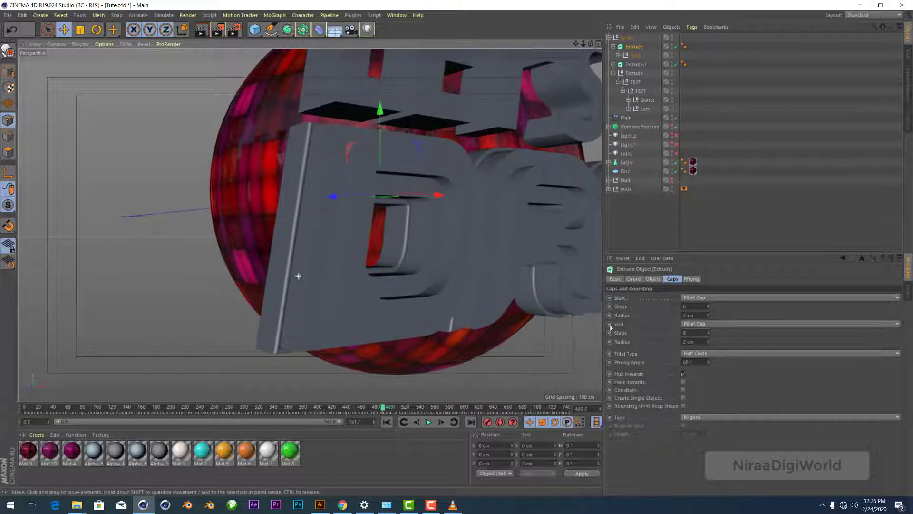
Step: Set the fillet radius to 1 cm and render a preview in the Render View
left_click(688, 315)
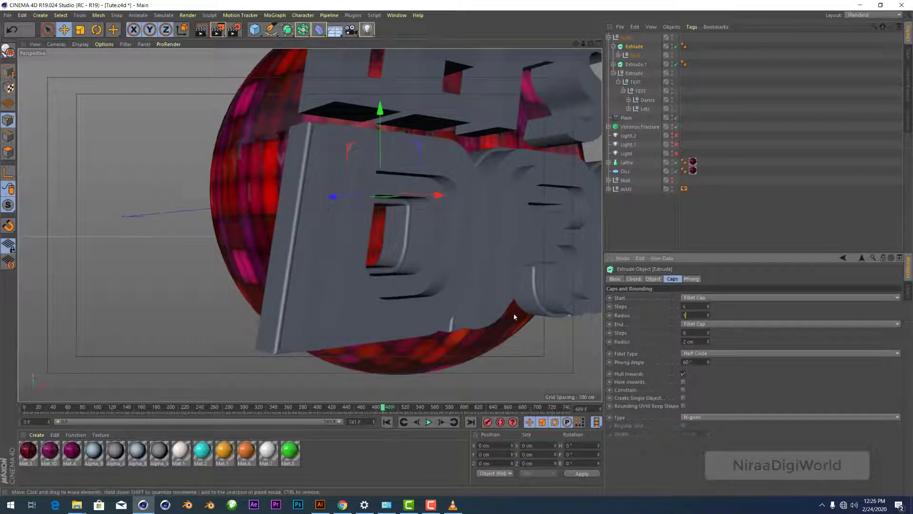
key("Tab")
key("Tab")
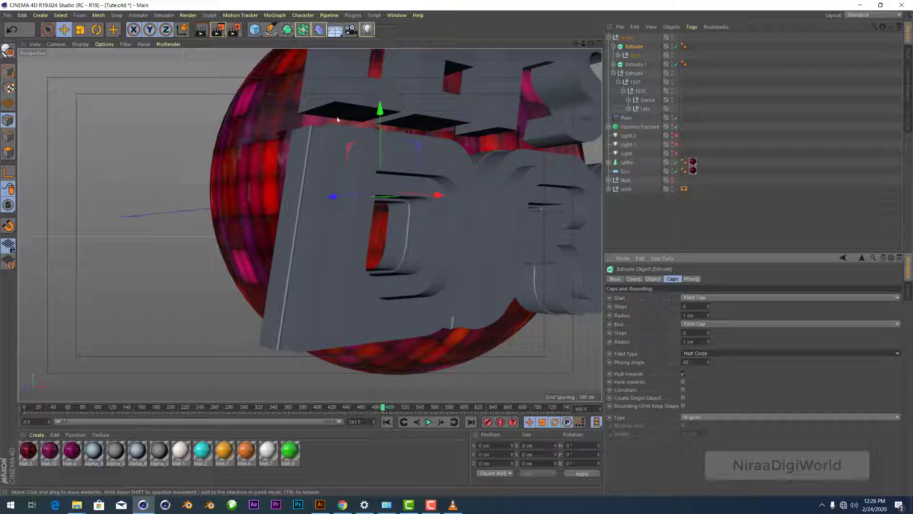
left_click(201, 31)
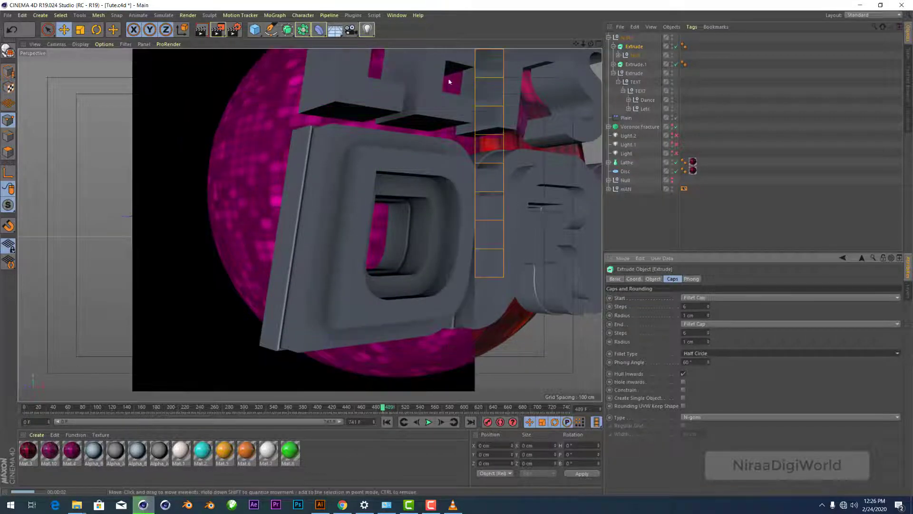
left_click_drag(570, 69, 242, 57, "alt")
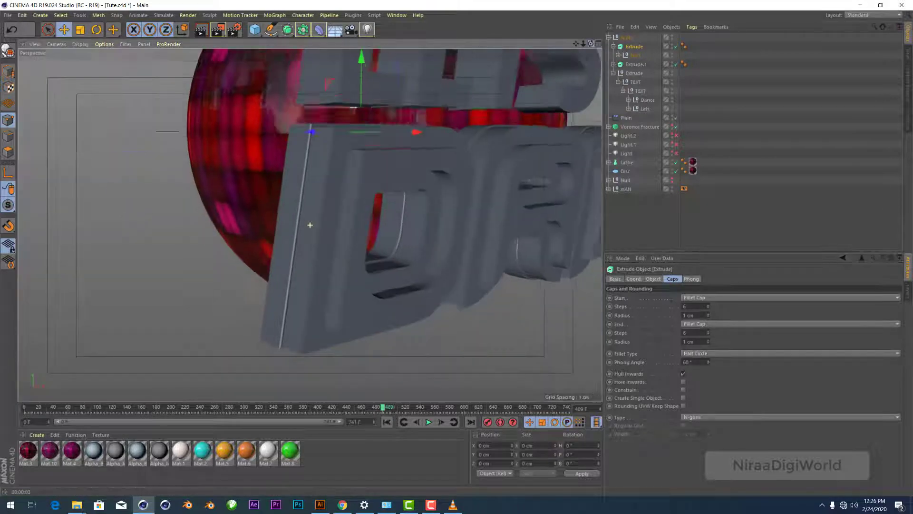
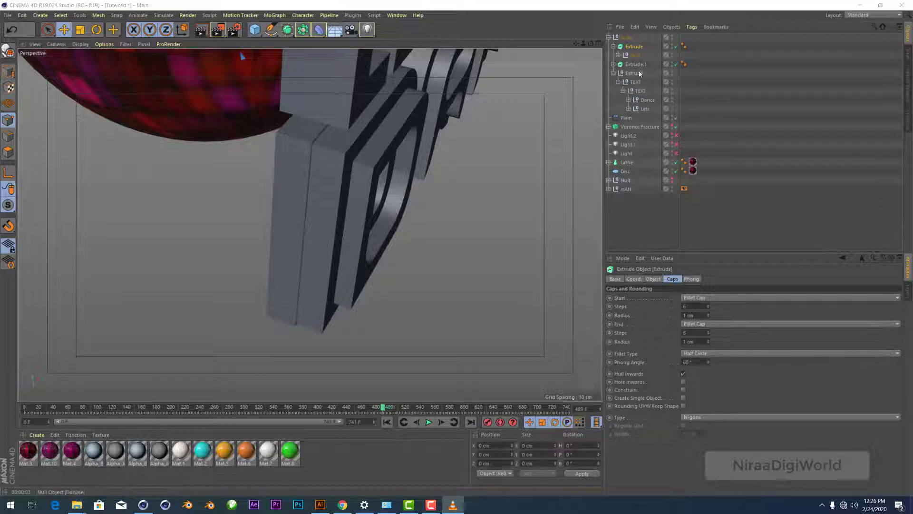
Step: Expand the Dance group and select all five DANCE letter paths
left_click(614, 46)
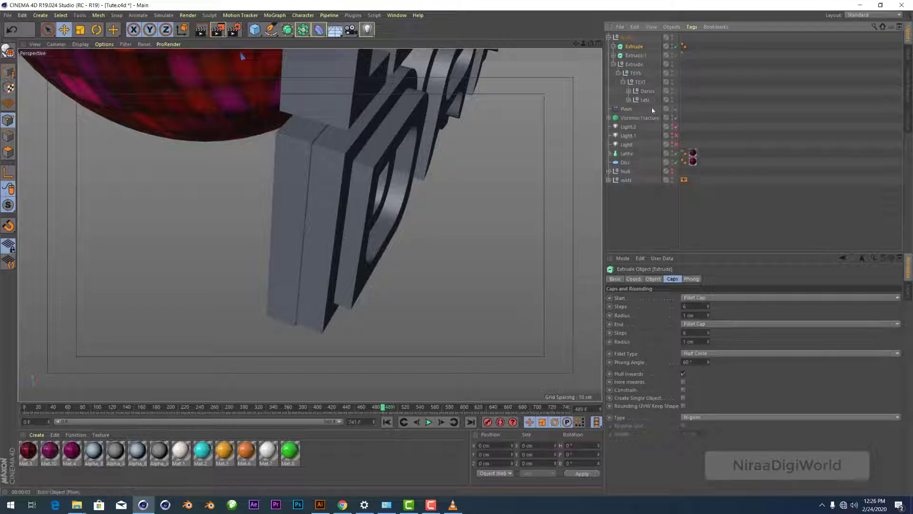
left_click(628, 90)
left_click(653, 99)
left_click(652, 136, "shift")
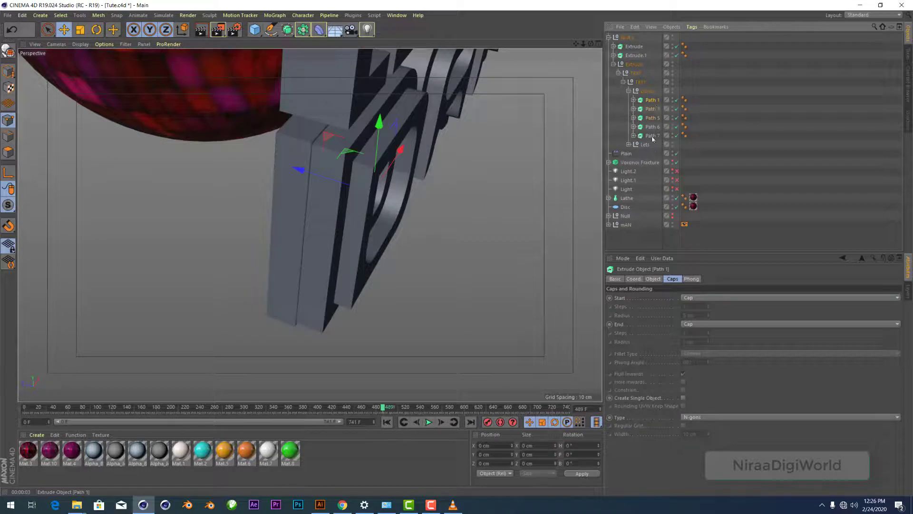
Step: Give the DANCE letters Fillet Caps front and back, each 6 steps with 0.5 cm radius
left_click(694, 297)
left_click(699, 328)
left_click(694, 324)
left_click(699, 357)
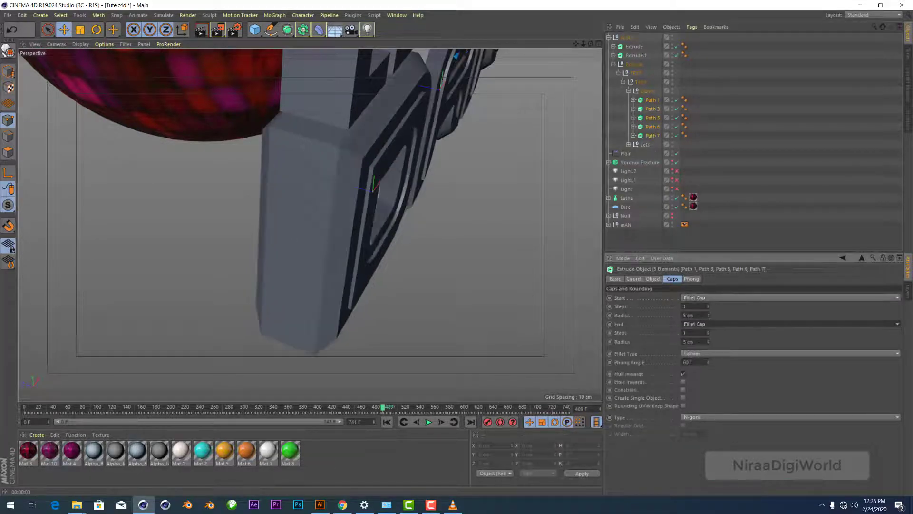
type("6")
key("Tab")
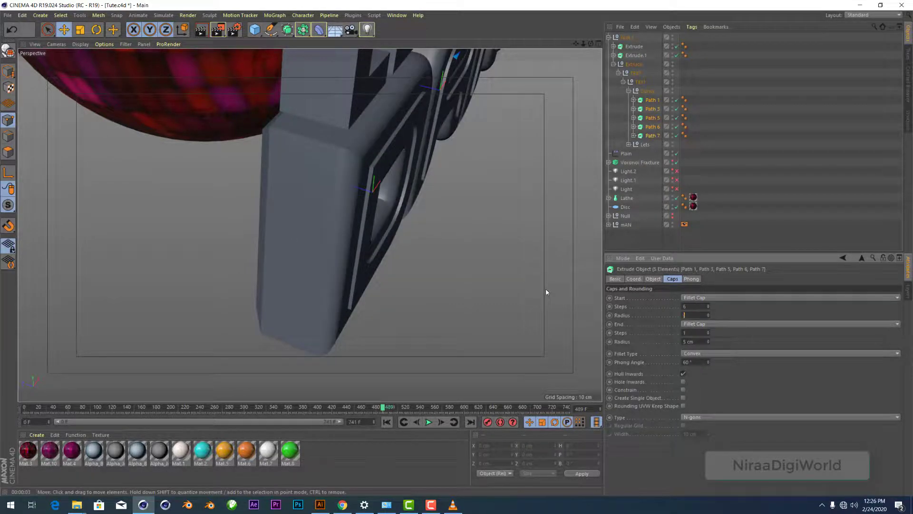
type("0.5")
key("Tab")
type("6")
key("Tab")
type("0.5")
key("Tab")
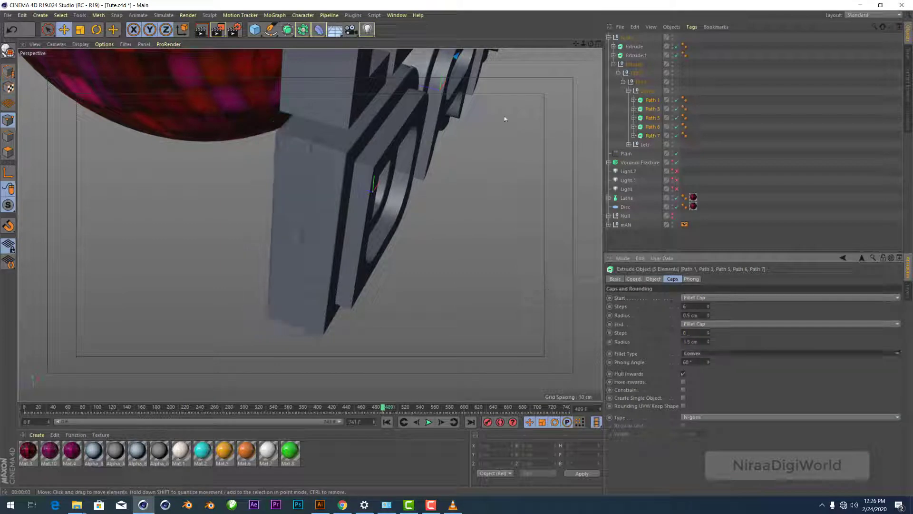
Step: Orbit around the filleted text from several angles, nudging the DANCE letters slightly along X
left_click_drag(590, 44, 614, 102)
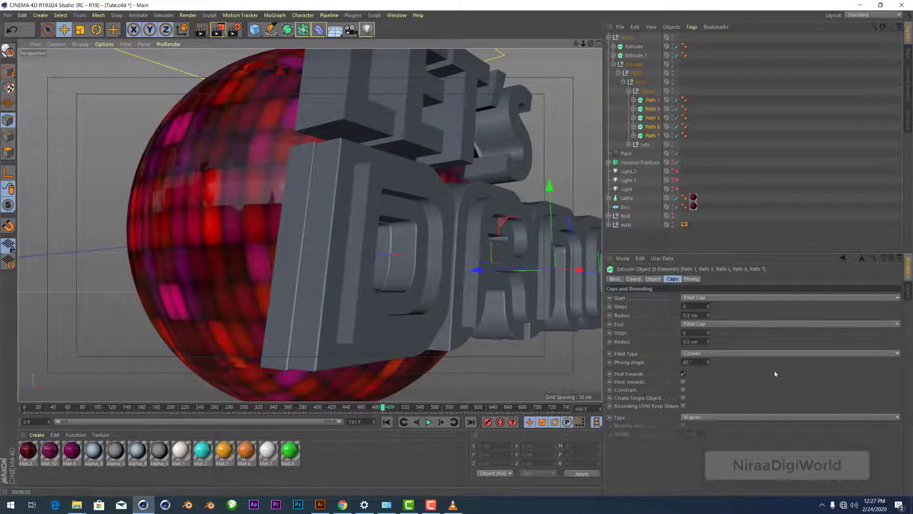
left_click(635, 56)
mouse_move(401, 238)
left_mouse_down("alt")
mouse_move(295, 186)
mouse_move(310, 225)
mouse_move(432, 232)
left_mouse_up("alt")
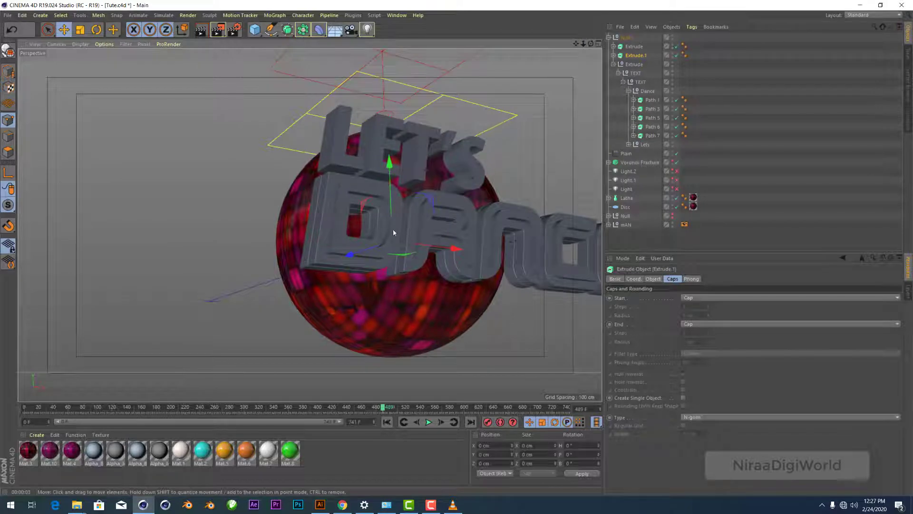
scroll(393, 229, "up", 3)
left_click_drag(372, 224, 310, 224, "alt")
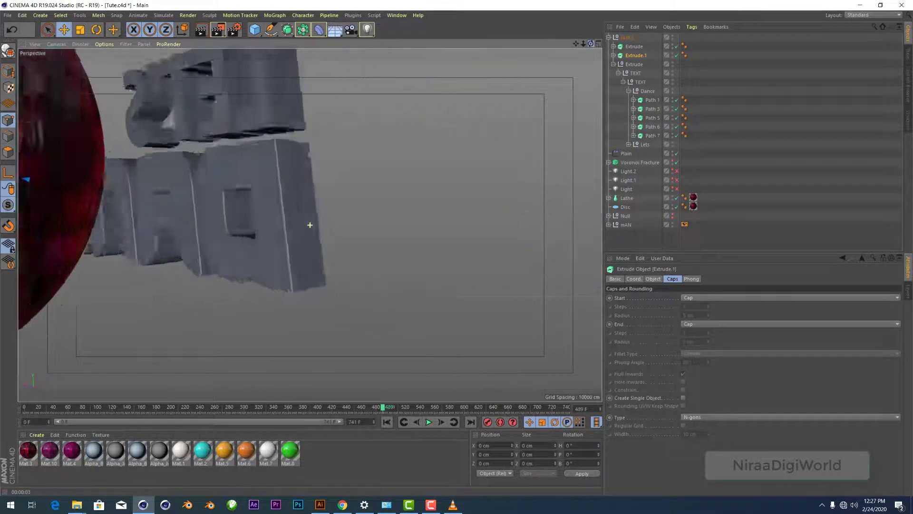
left_click(647, 91)
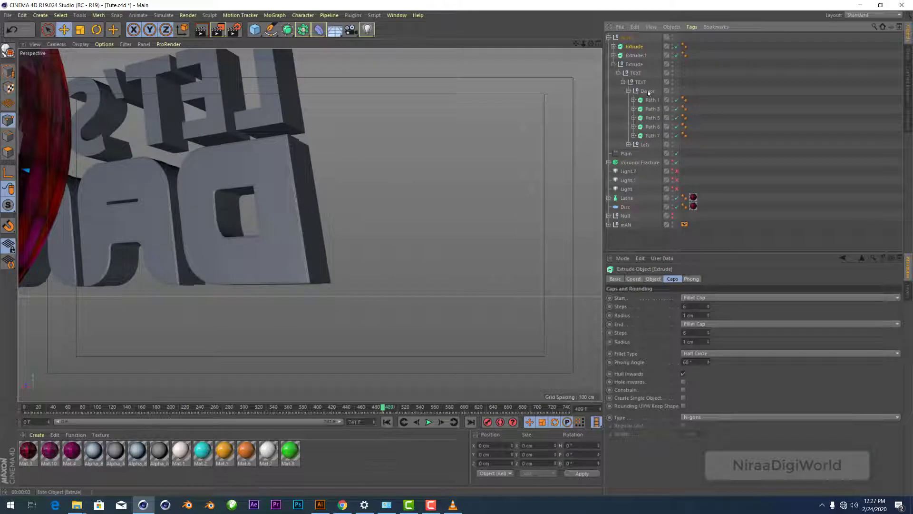
left_click_drag(127, 210, 308, 222, "alt")
mouse_move(101, 153)
left_mouse_down()
mouse_move(310, 225)
mouse_move(532, 283)
left_mouse_up()
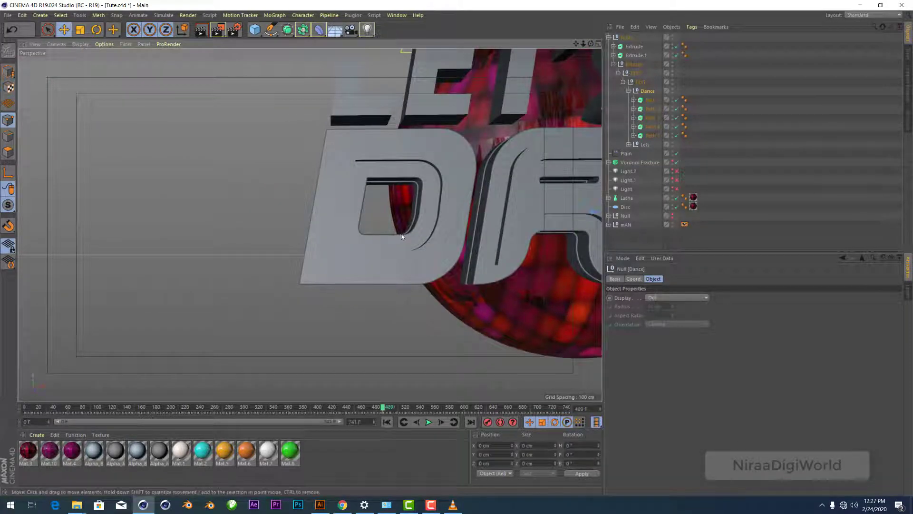
left_click_drag(431, 251, 309, 224, "alt")
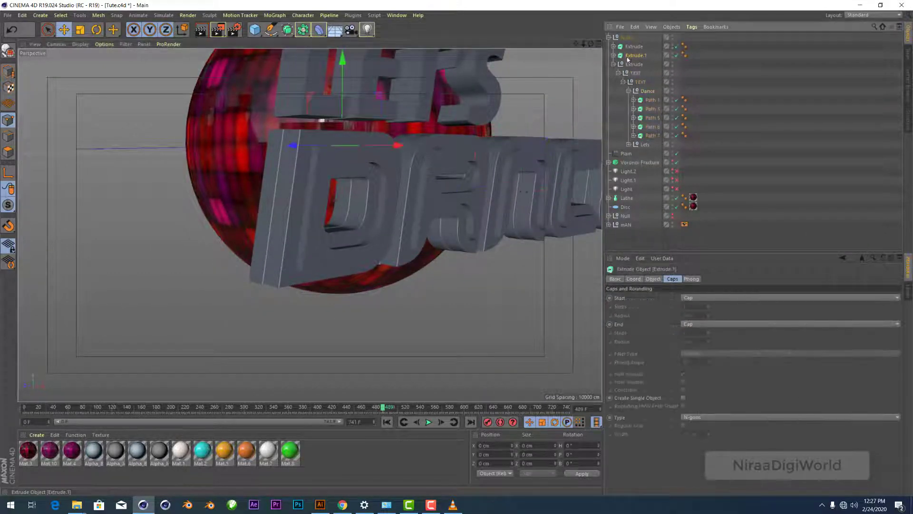
Step: Expand the Lets group and select its letter paths 8–12
left_click(628, 144)
left_click(653, 154)
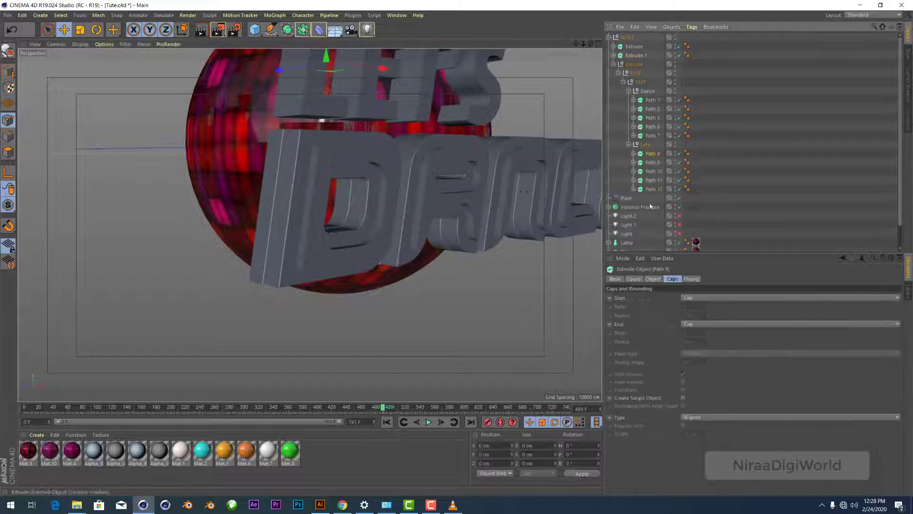
left_click(654, 189, "shift")
left_click(698, 298)
left_click(699, 316)
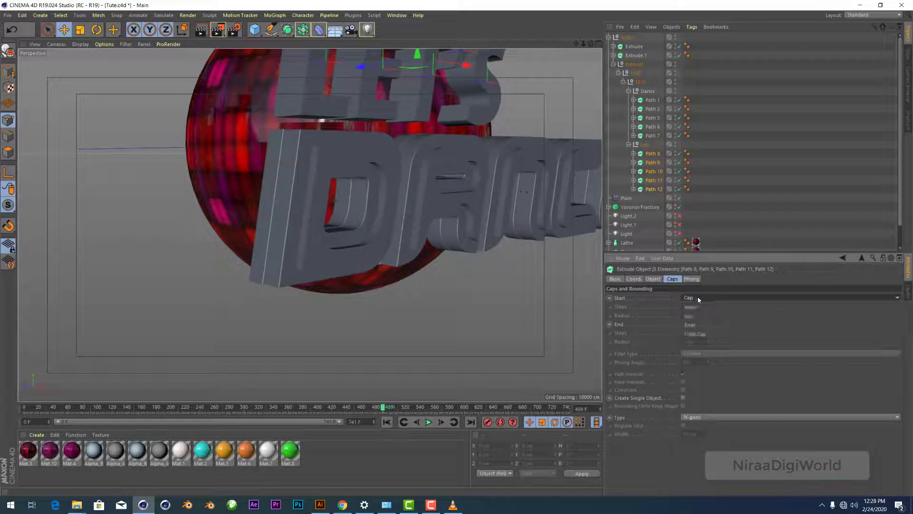
Step: Give the LET'S letters Fillet Caps on start and end with a 1 cm radius
left_click_drag(451, 281, 435, 162, "alt")
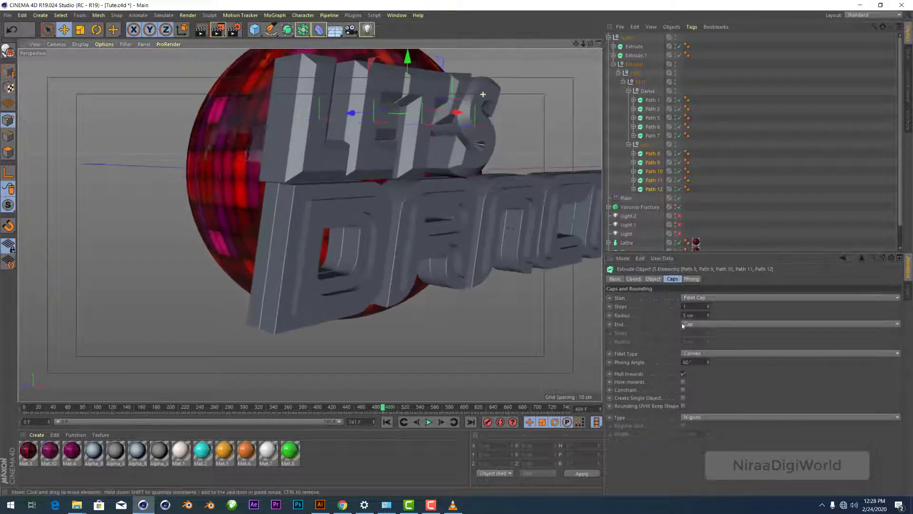
left_click(694, 324)
left_click(699, 360)
type("6")
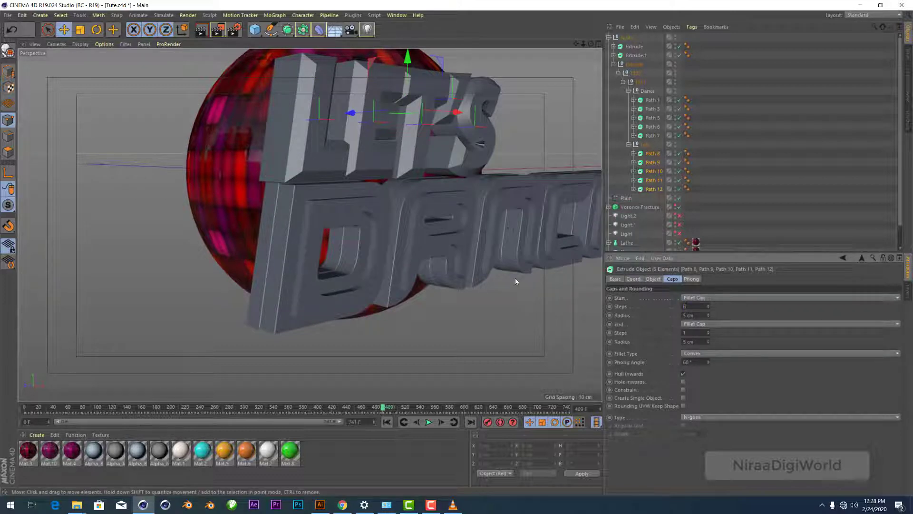
type("1")
key("Tab")
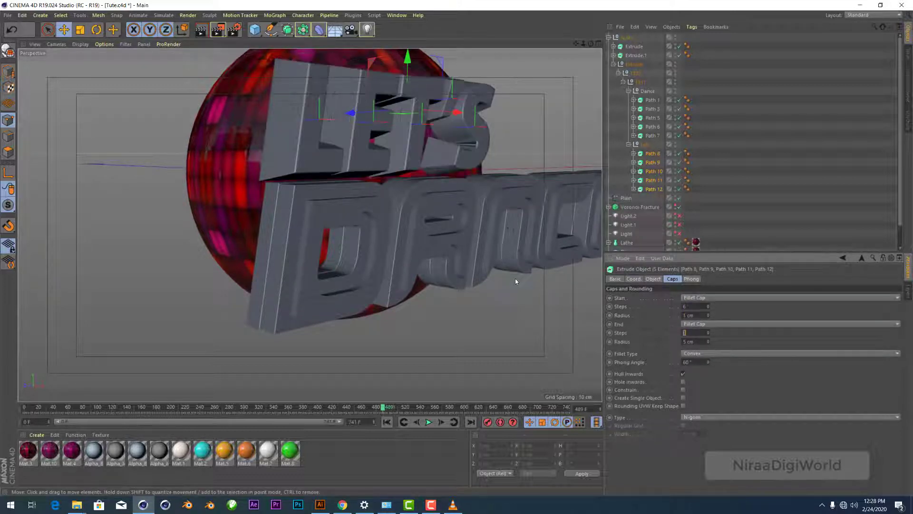
key("Tab")
type("1")
key("Return")
left_click_drag(592, 44, 726, 145)
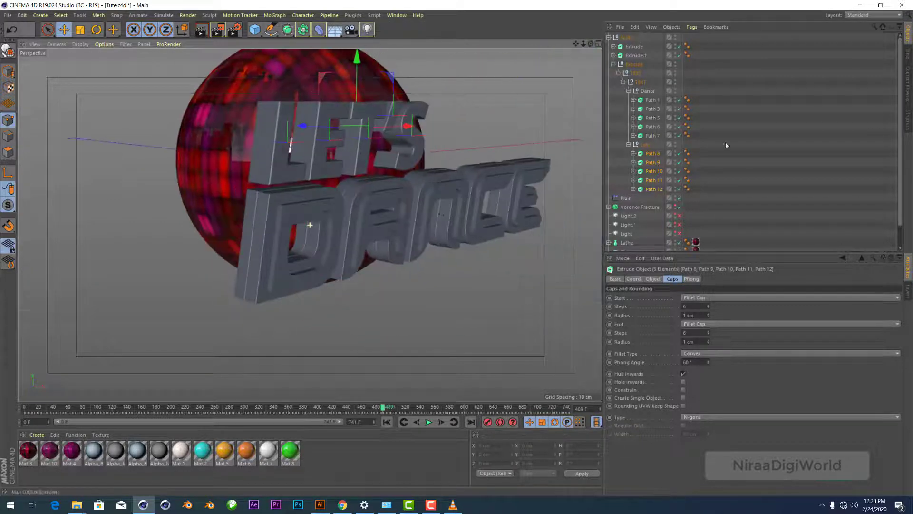
scroll(302, 192, "up", 2)
scroll(303, 193, "up", 3)
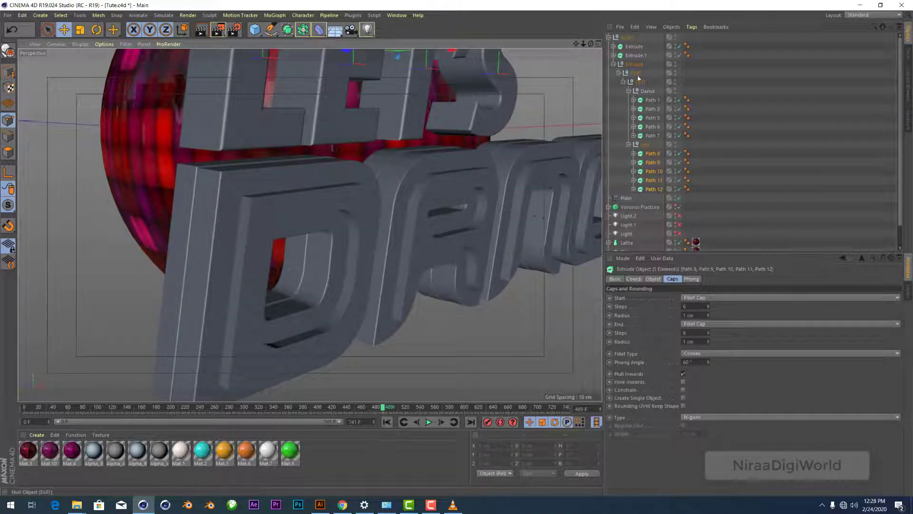
Step: Give Extrude.1 a start Fillet Cap with 1 cm radius and 2 steps
left_click(663, 57)
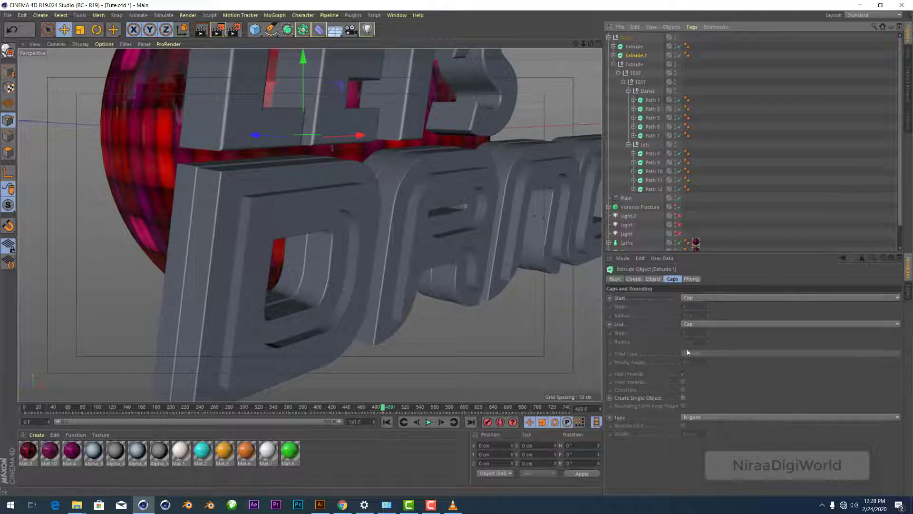
left_click(695, 300)
left_click(702, 336)
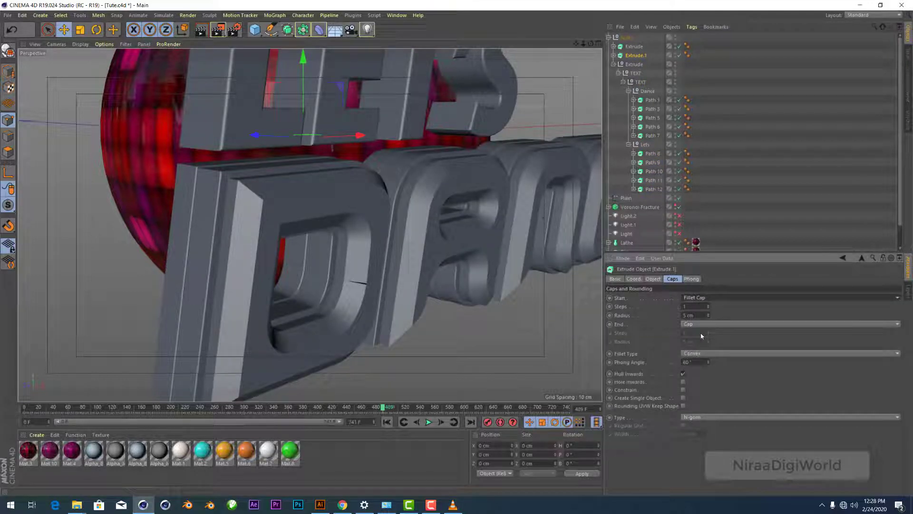
left_click_drag(709, 316, 710, 318)
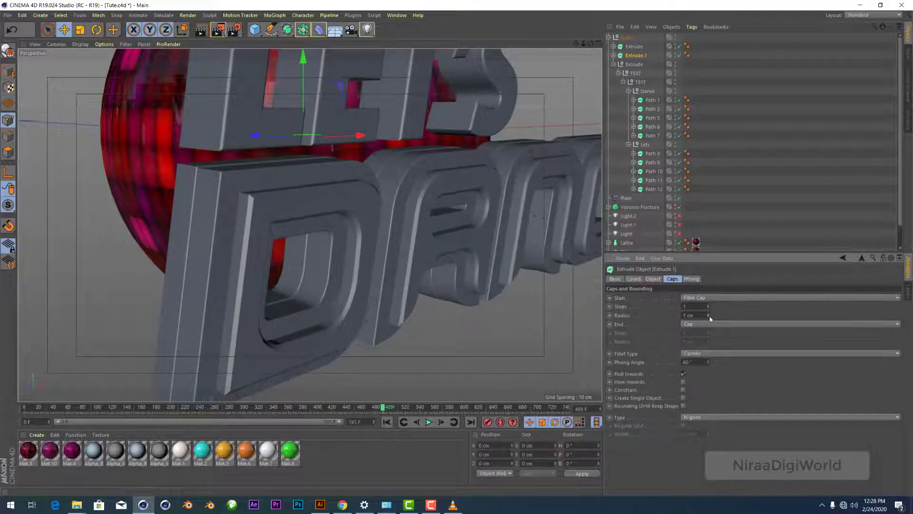
left_click_drag(577, 43, 570, 35)
left_click_drag(712, 307, 716, 304)
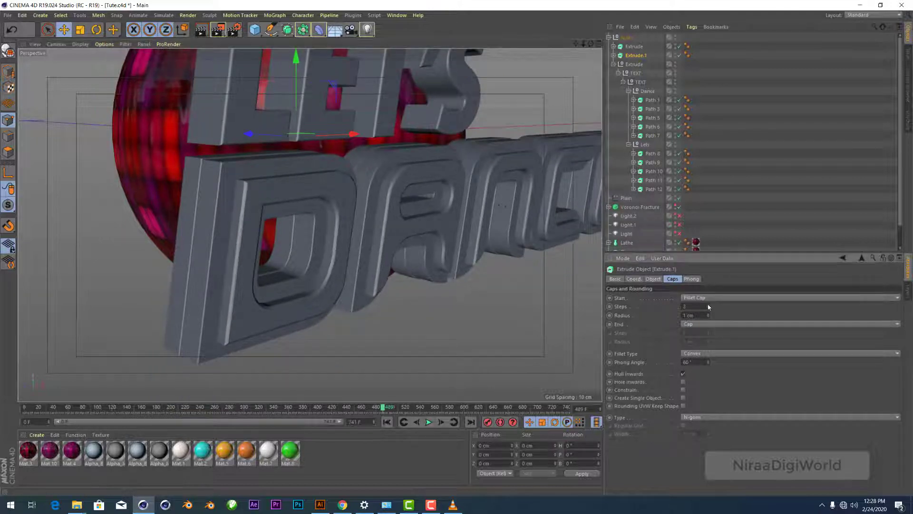
left_click(709, 308)
scroll(271, 159, "down", 3)
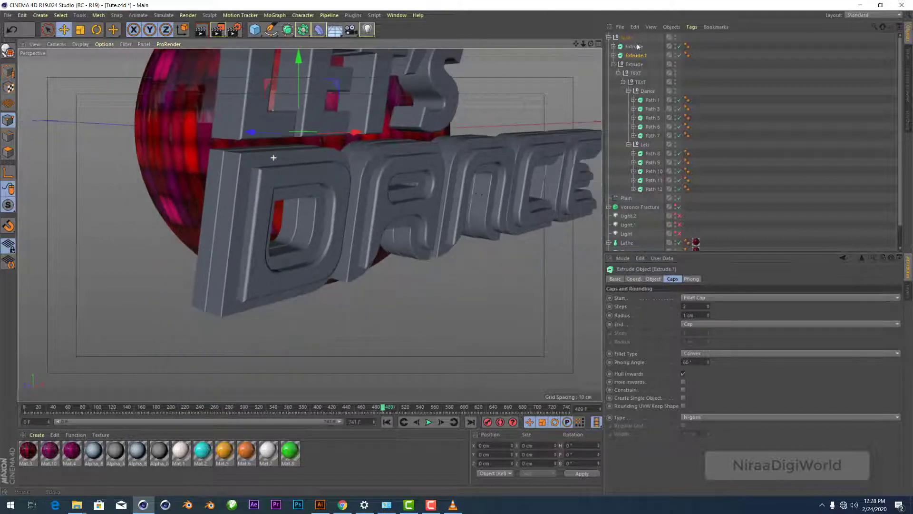
mouse_move(272, 159)
left_mouse_down("alt")
mouse_move(310, 225)
mouse_move(240, 200)
mouse_move(261, 157)
left_mouse_up("alt")
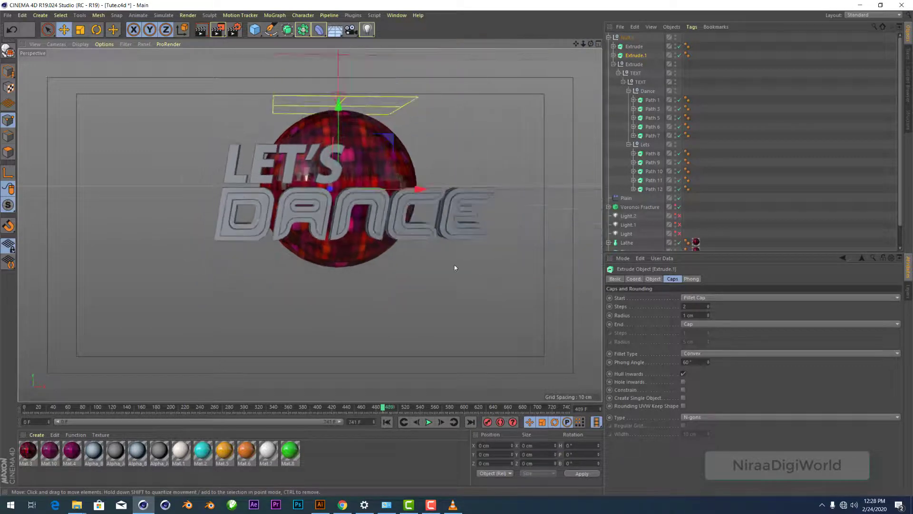
Step: Render a preview of the LET'S DANCE text and sphere
left_click_drag(455, 267, 453, 264, "alt")
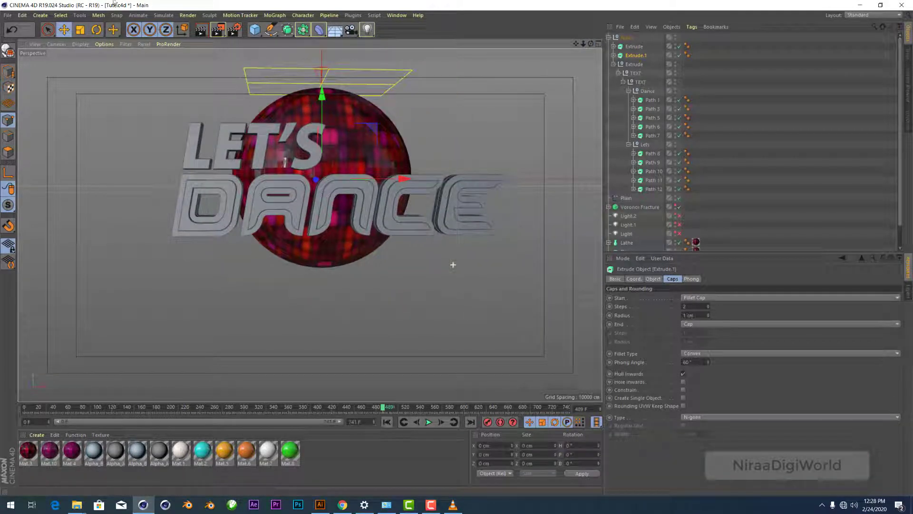
left_click(196, 32)
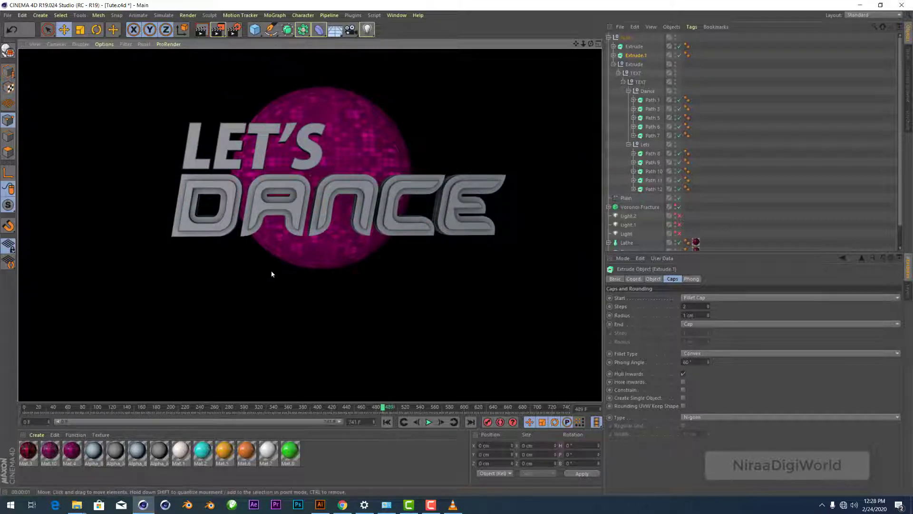
scroll(355, 173, "up", 1)
scroll(355, 174, "up", 2)
scroll(354, 174, "up", 2)
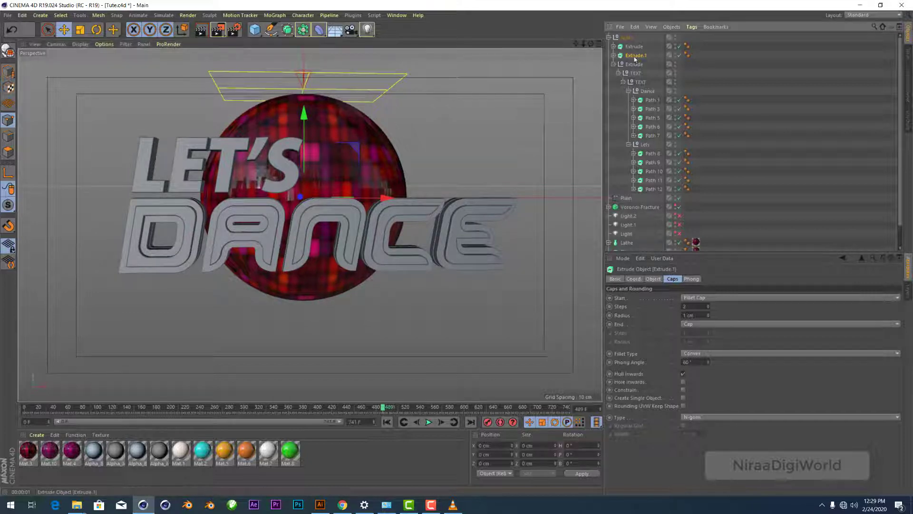
Step: Make Extrude.1 editable with C and remove its wrapper, leaving TEXT 2
key("c")
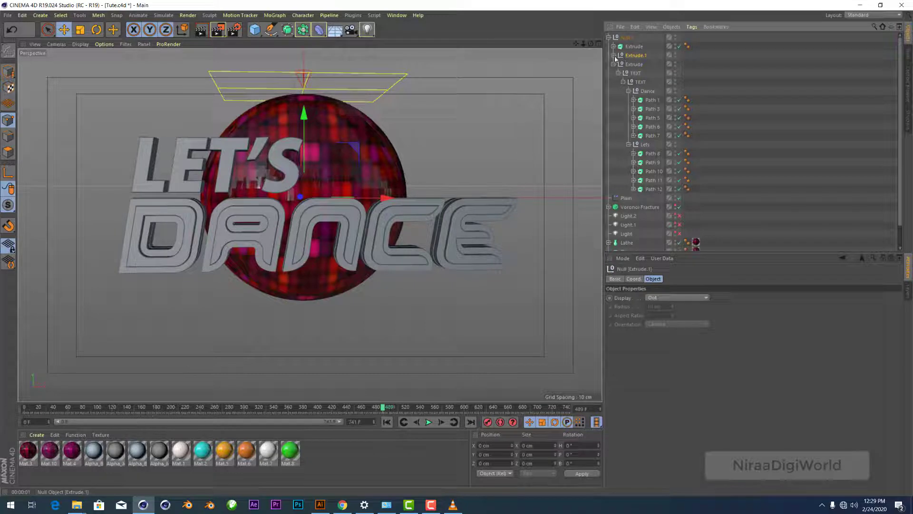
left_click(614, 57)
left_click(619, 64)
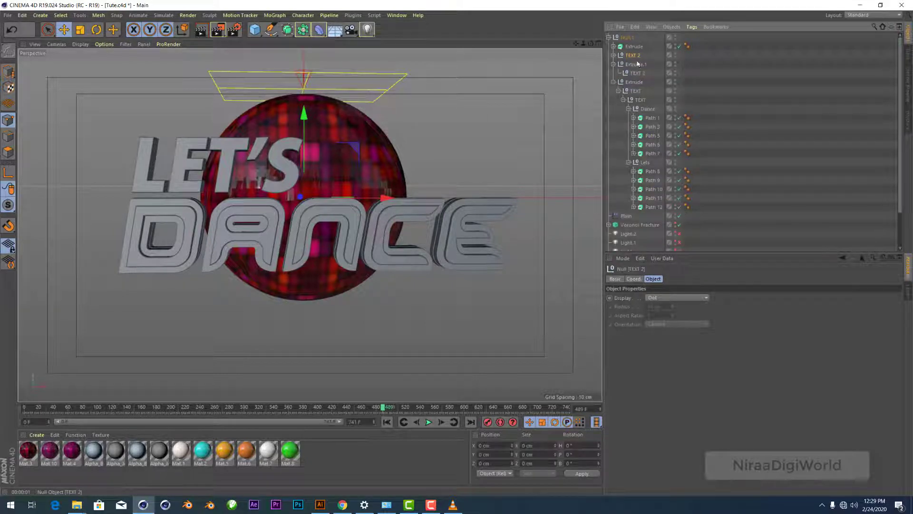
key("shift+g")
left_click(633, 47)
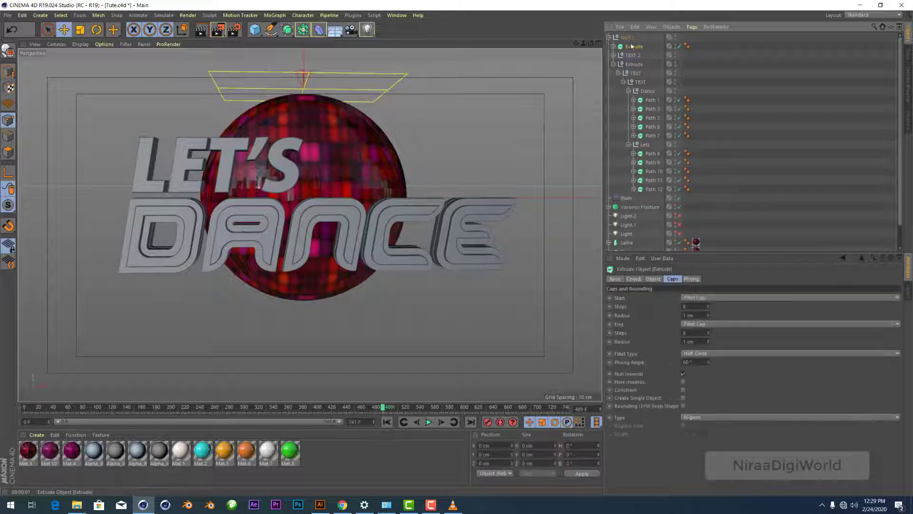
scroll(430, 148, "up", 3)
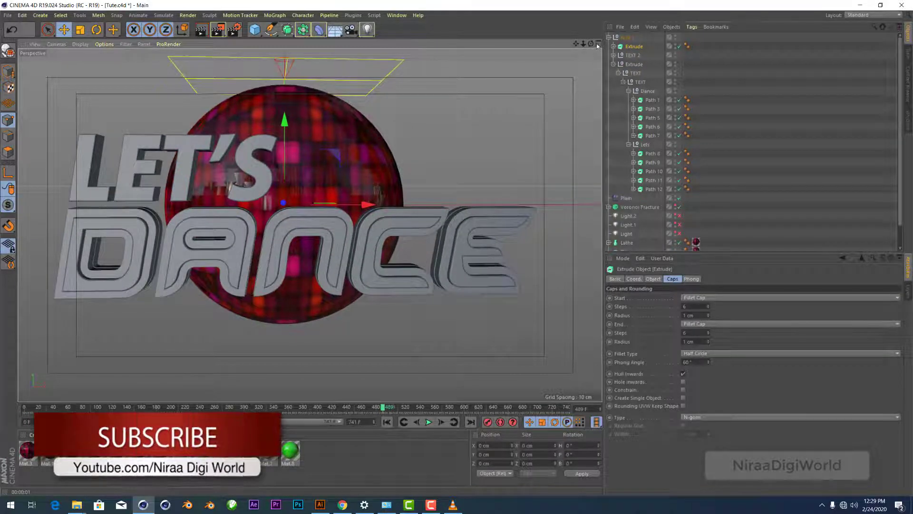
left_click_drag(591, 44, 310, 224)
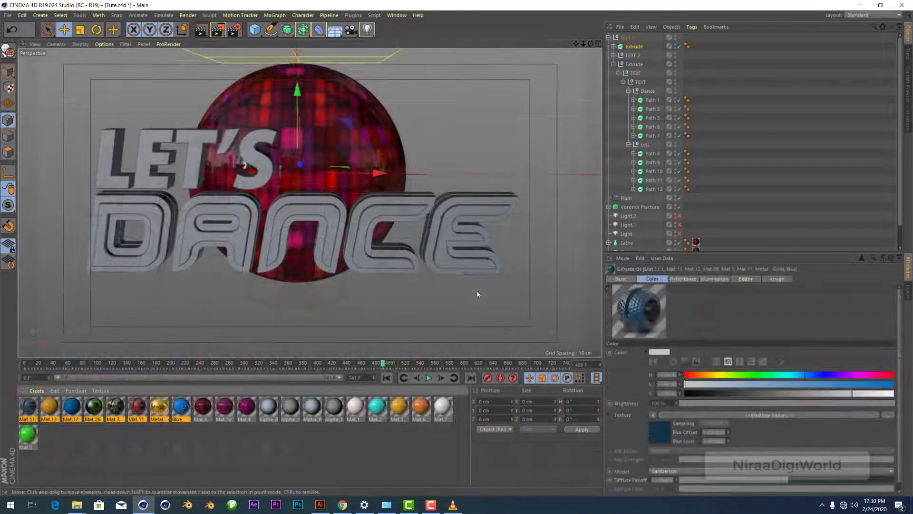
Step: Deselect the materials, orbit to a left-angled view, then select the Lets group and Mat.11
left_click(373, 463)
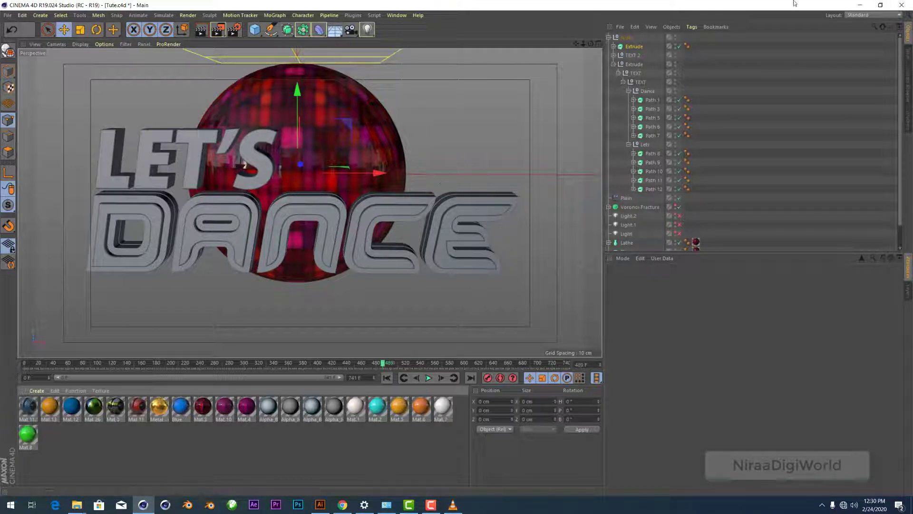
mouse_move(590, 44)
left_mouse_down()
mouse_move(531, 128)
mouse_move(309, 194)
left_mouse_up()
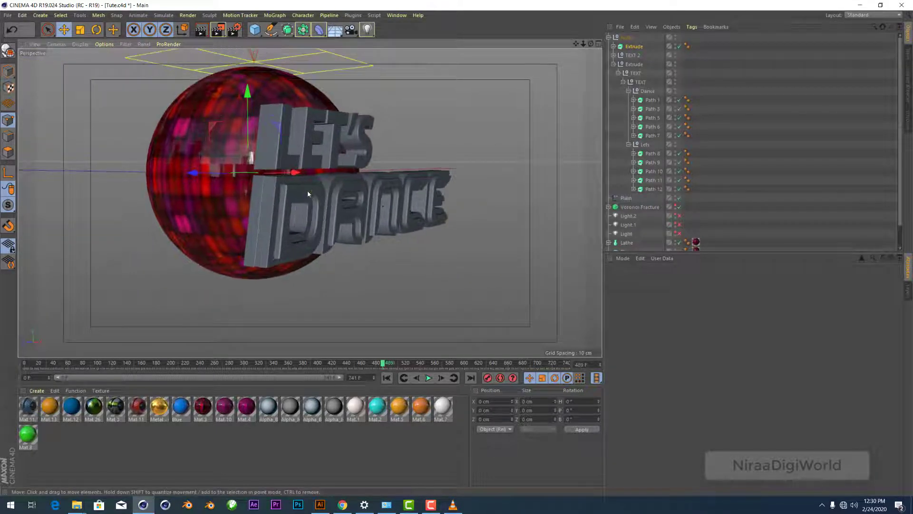
left_click_drag(313, 143, 263, 132, "alt")
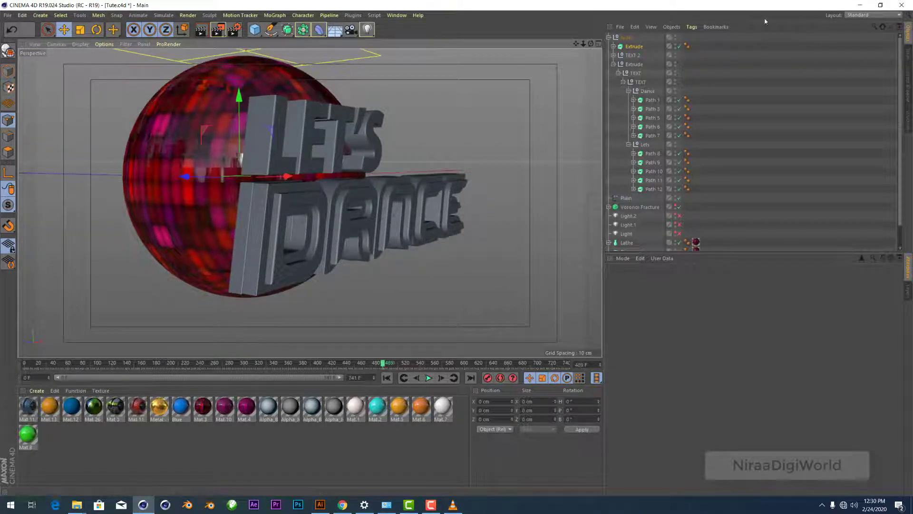
left_click(645, 144)
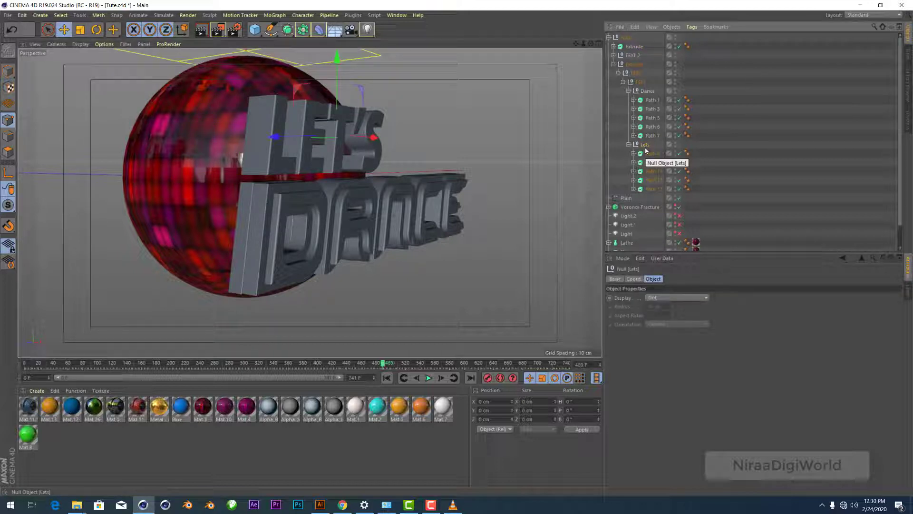
left_click(144, 413)
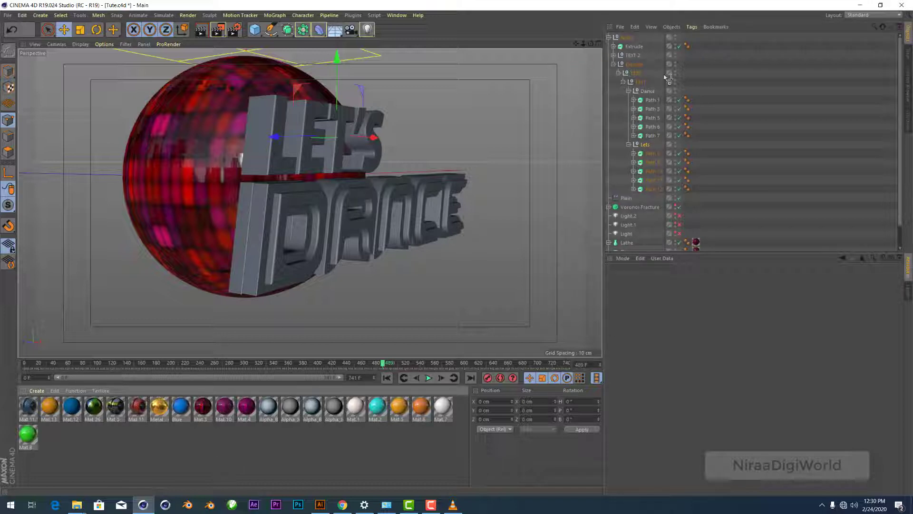
Step: Apply Mat.11 to the Lets group with Cubic projection and Seamless tiling
left_click_drag(651, 151, 650, 146)
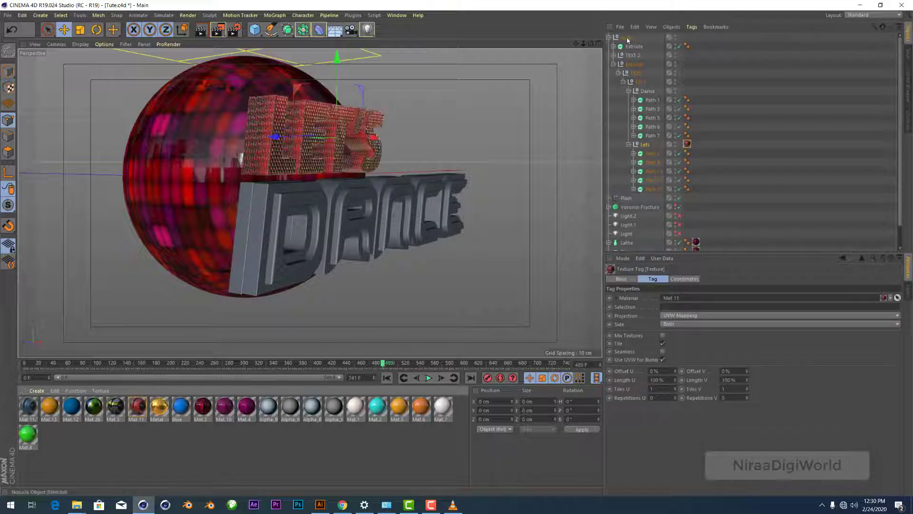
mouse_move(591, 43)
left_mouse_down()
mouse_move(293, 227)
mouse_move(355, 130)
left_mouse_up()
scroll(384, 210, "up", 2)
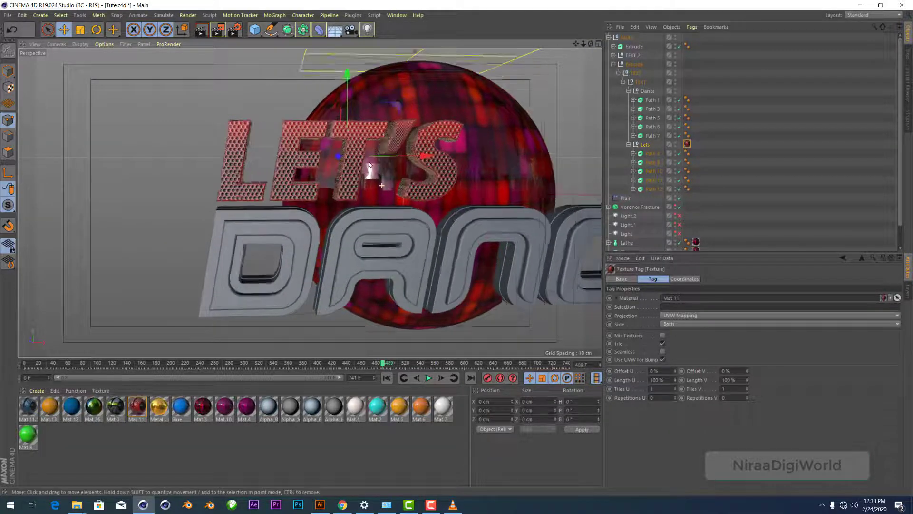
scroll(384, 209, "up", 2)
left_click(682, 316)
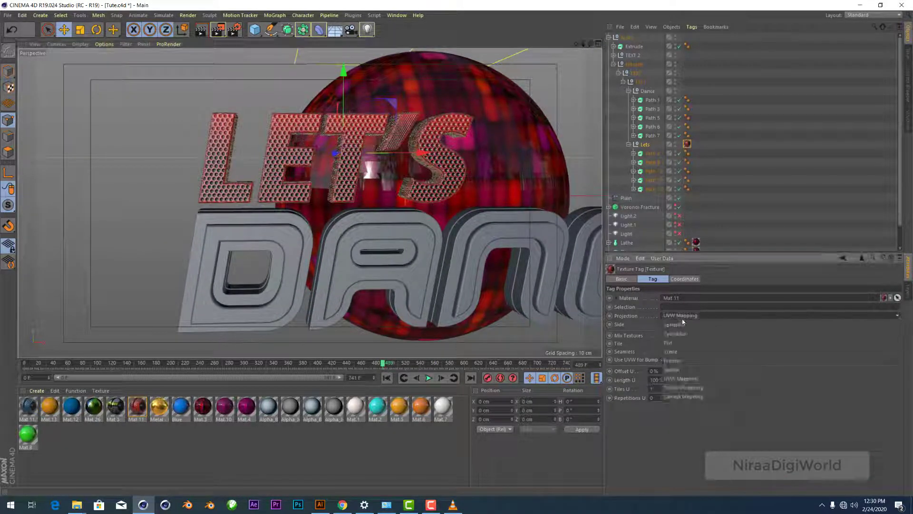
left_click(682, 351)
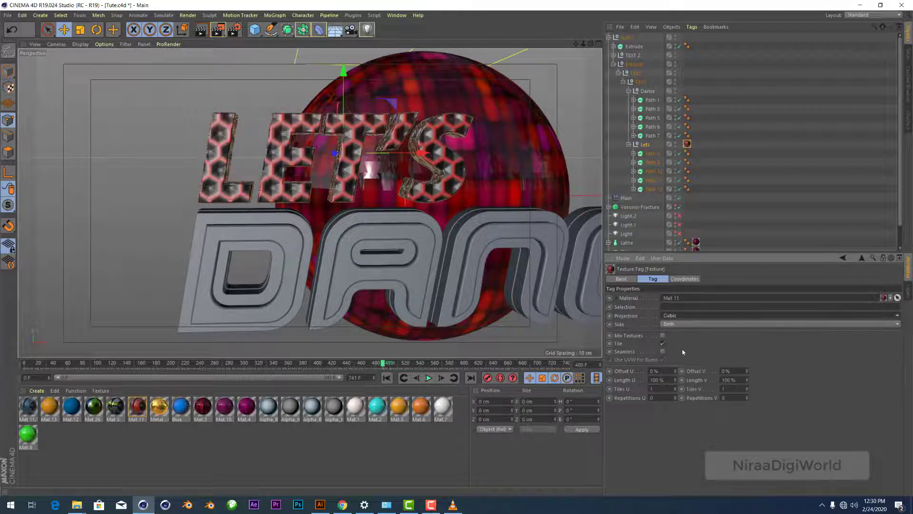
left_click(663, 351)
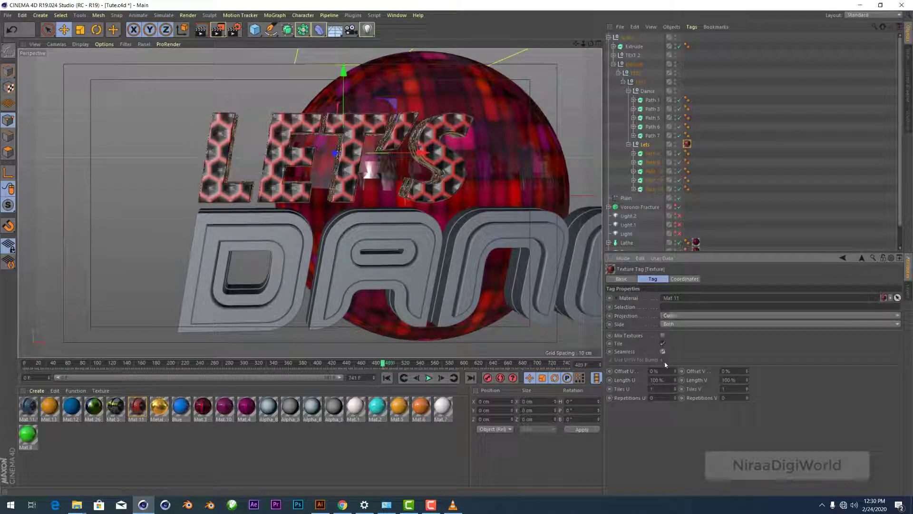
Step: Set the Mat.11 texture Length U and V to 15% and render a preview
left_click(666, 381)
type("25")
key("Tab")
type("25")
key("Tab")
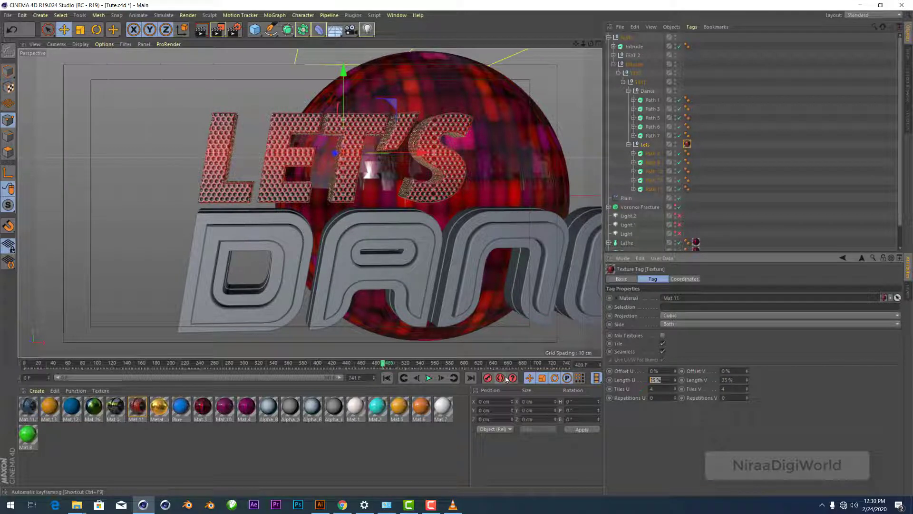
type("5")
key("Tab")
type("15")
key("Tab")
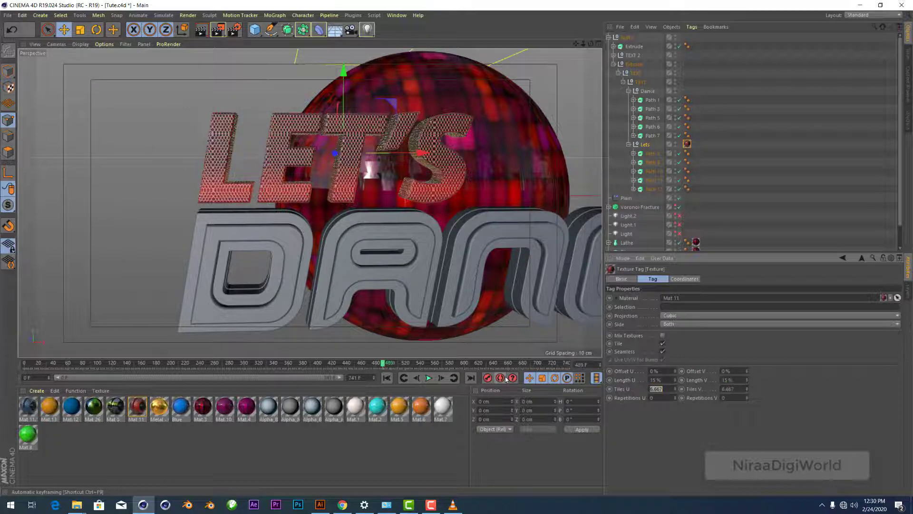
scroll(546, 65, "down", 3)
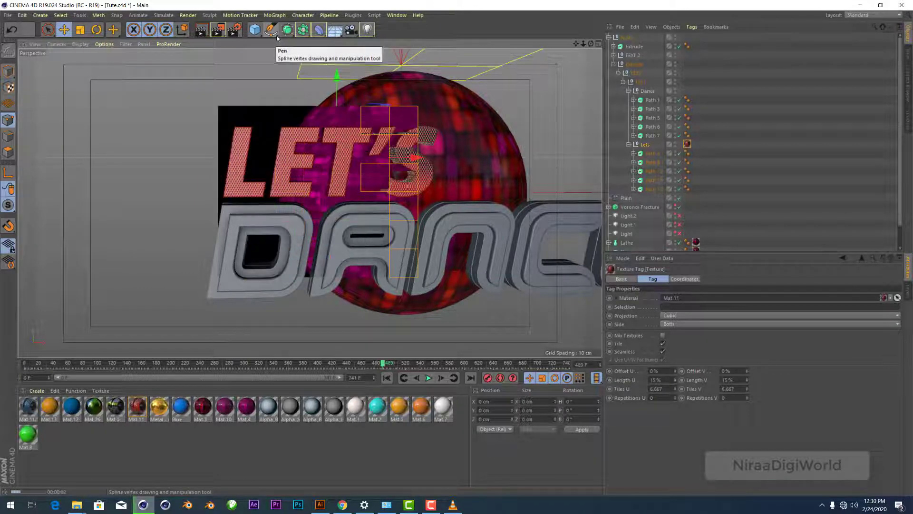
key("ctrl+r")
Step: Add Metal - Gold to the Lets group, restricted to selection R1
left_click(433, 445)
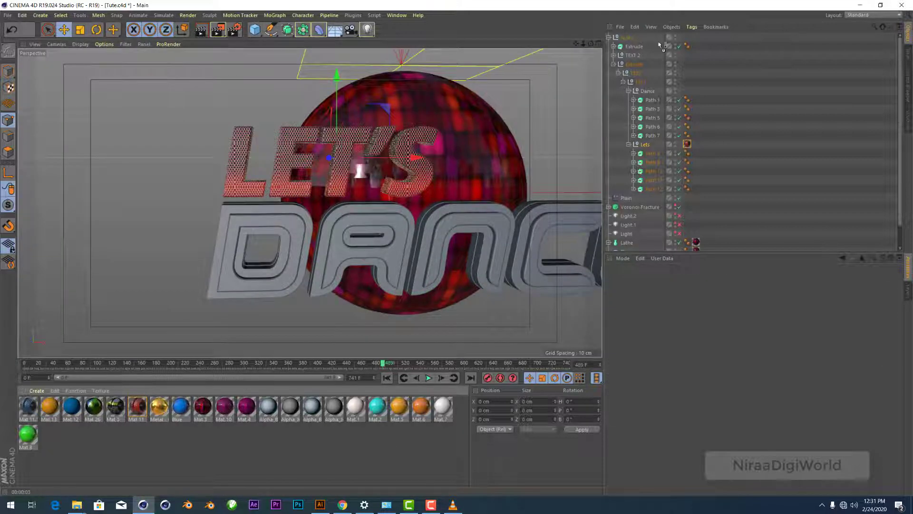
left_click_drag(656, 143, 657, 144)
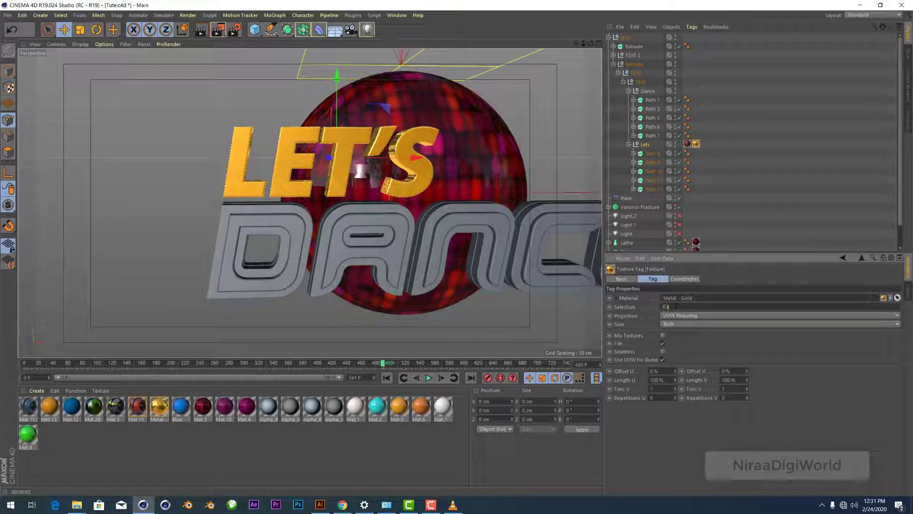
key("Return")
scroll(274, 121, "down", 5)
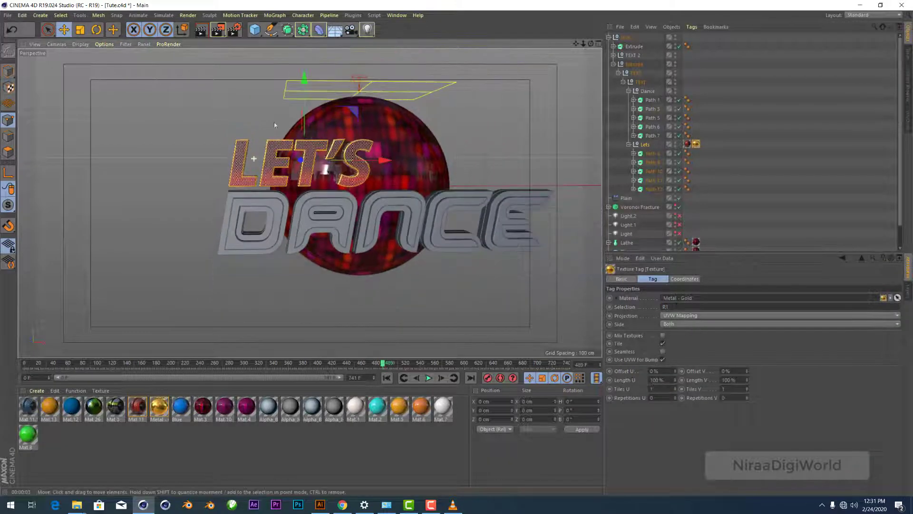
left_click_drag(595, 46, 589, 57)
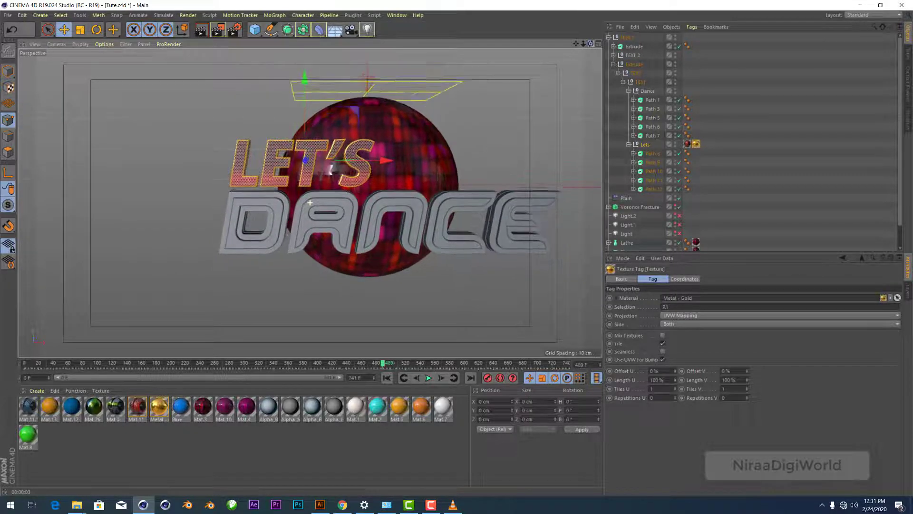
Step: Render the view to check the gold rims on the LET'S letters
left_click(201, 32)
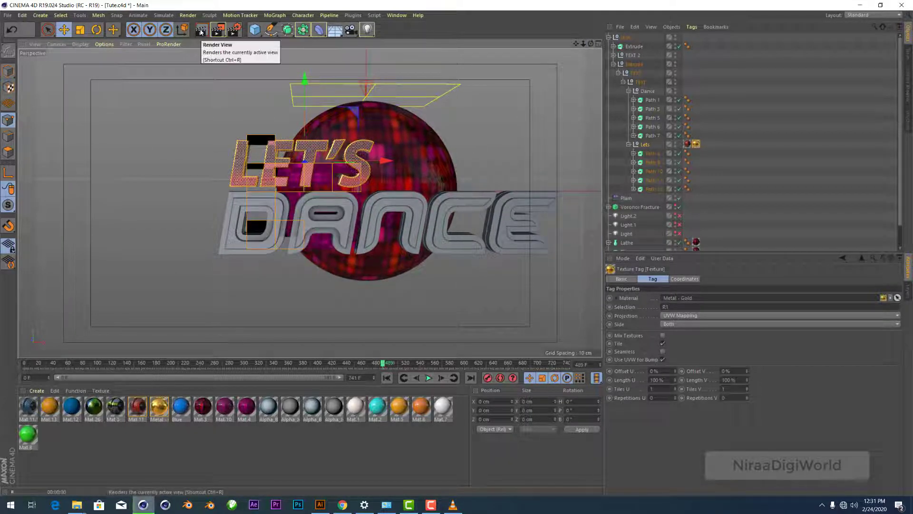
scroll(286, 143, "up", 1)
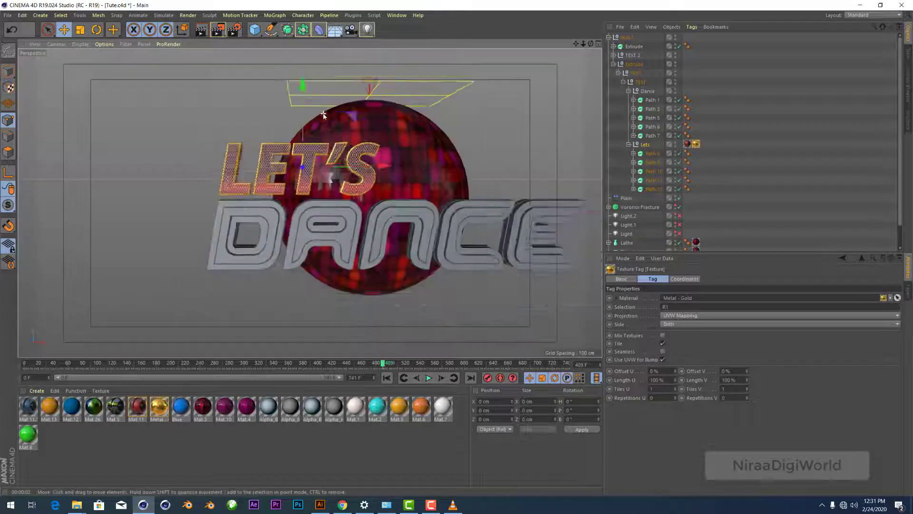
scroll(294, 146, "up", 3)
scroll(298, 147, "up", 2)
scroll(298, 148, "up", 1)
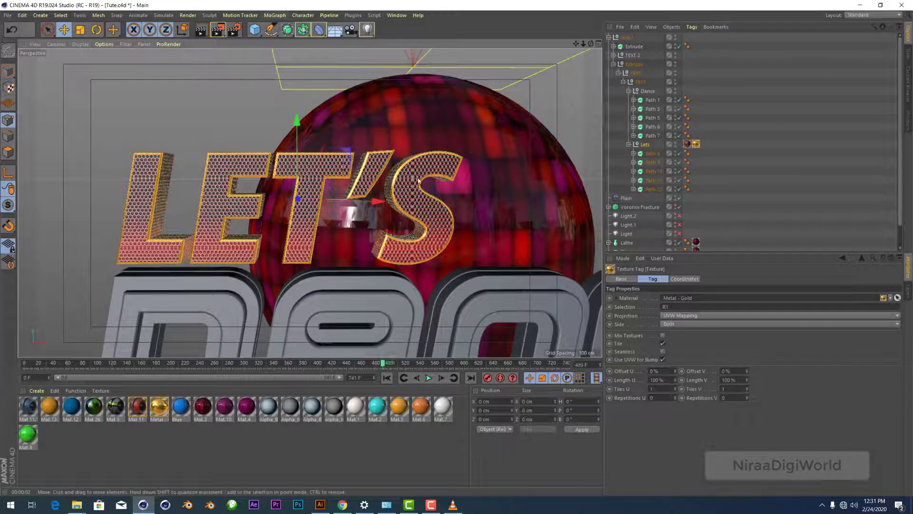
scroll(414, 162, "down", 3)
scroll(407, 133, "down", 2)
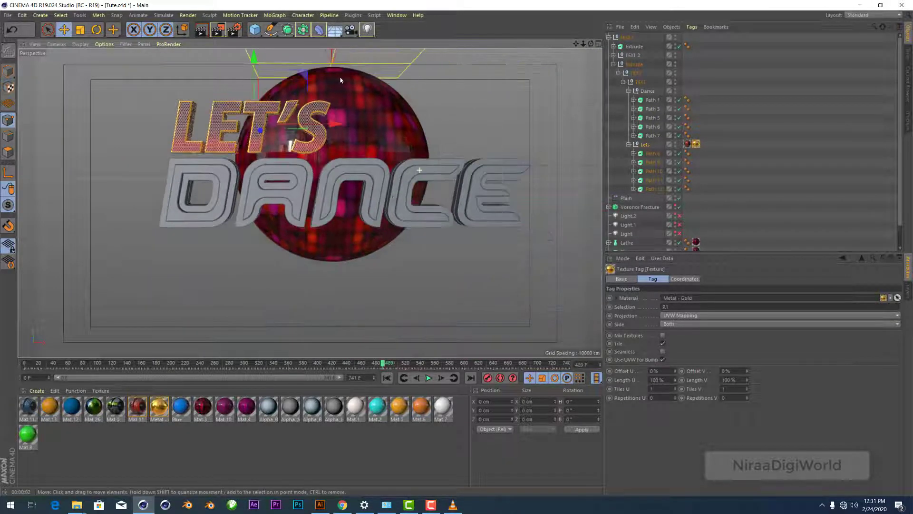
scroll(400, 110, "down", 1)
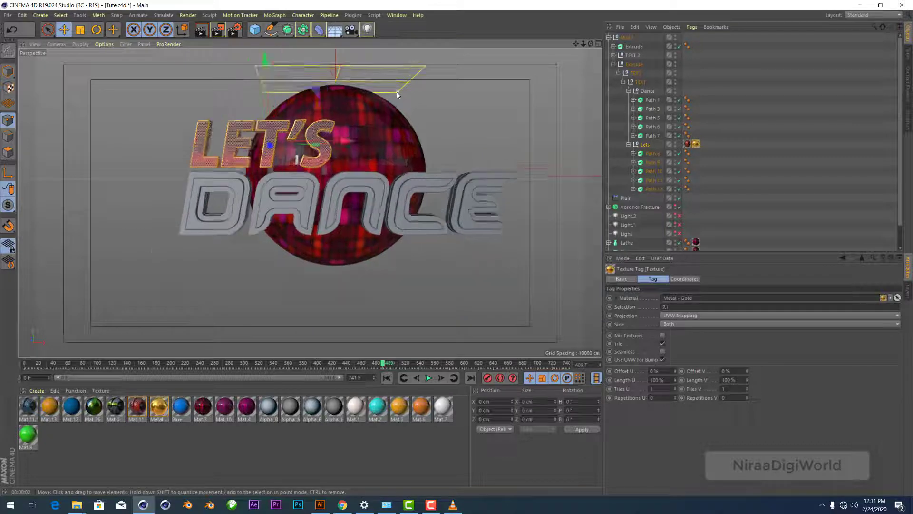
scroll(398, 95, "up", 2)
Step: Load the HDR Studio Rig from the Content Browser and turn off its floor and background
left_click(396, 15)
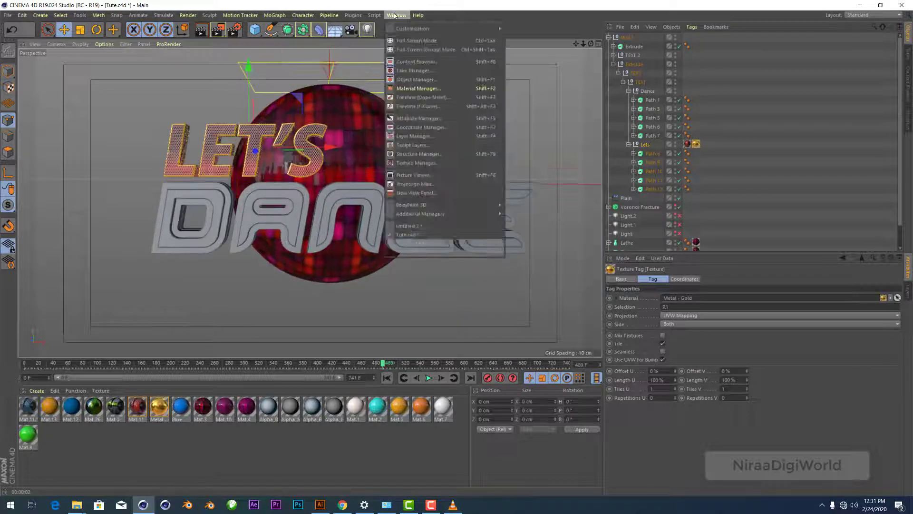
left_click(419, 62)
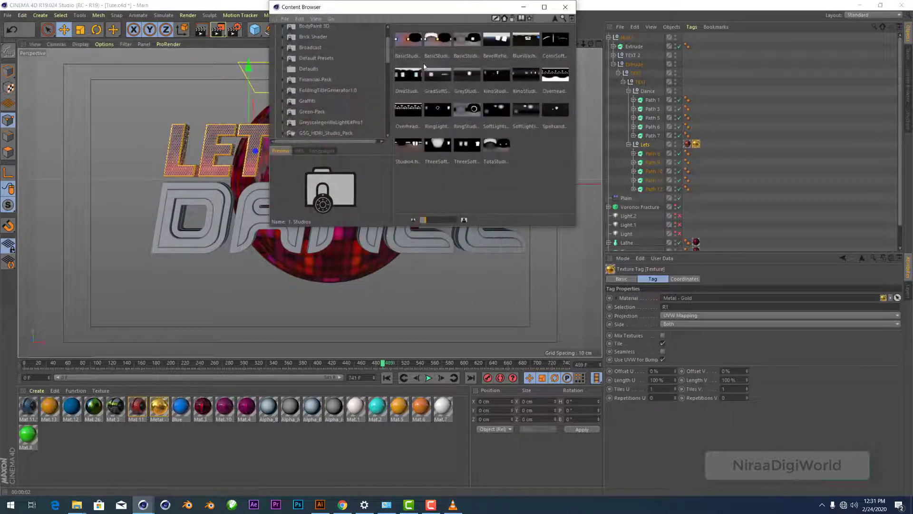
key("BackSpace")
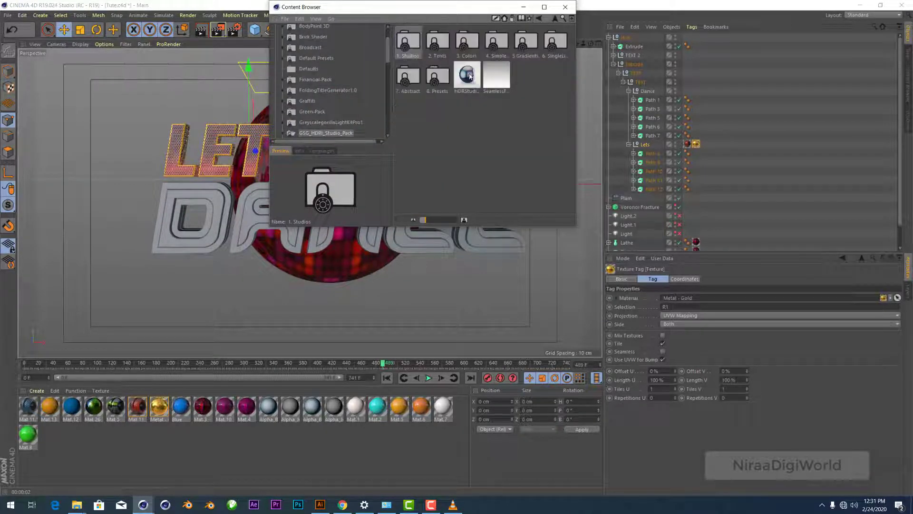
double_click(470, 76)
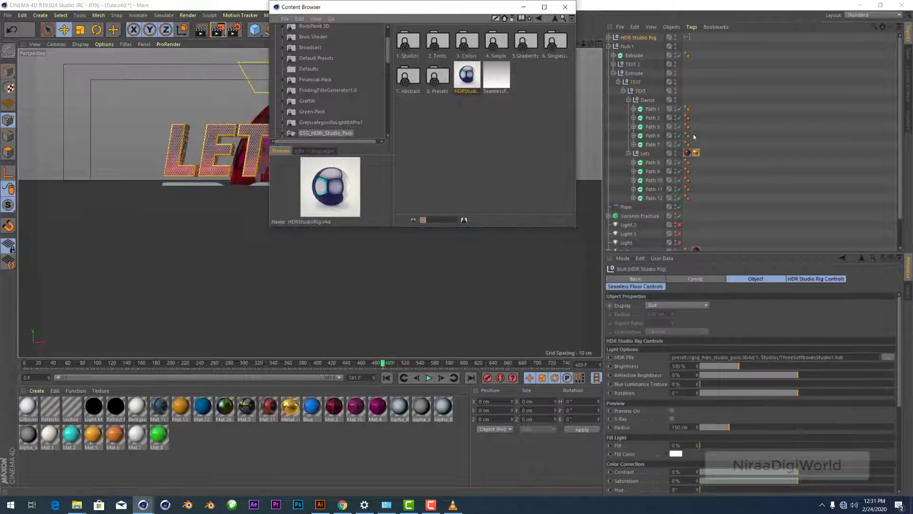
left_click(640, 287)
left_click(667, 353)
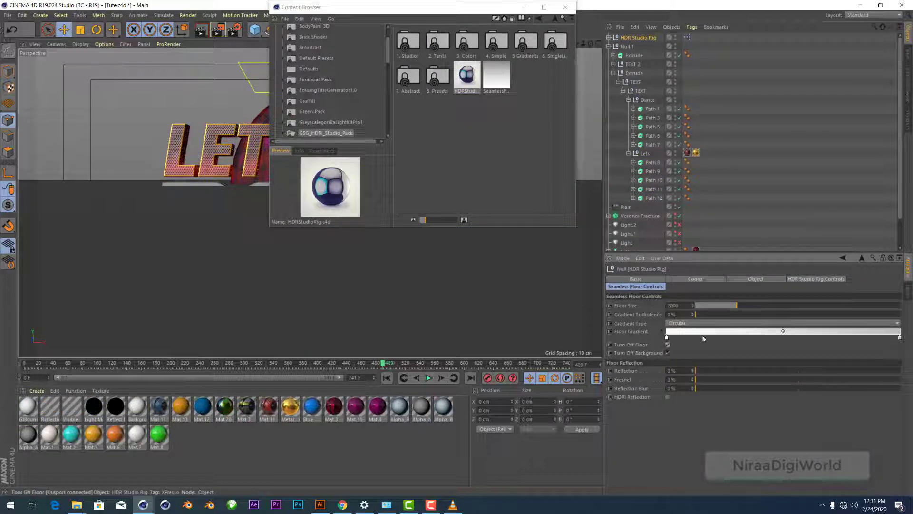
Step: Use TotaStudio.hdr as the rig's HDRI, rotate it to -64°, and render
left_click(816, 279)
double_click(413, 43)
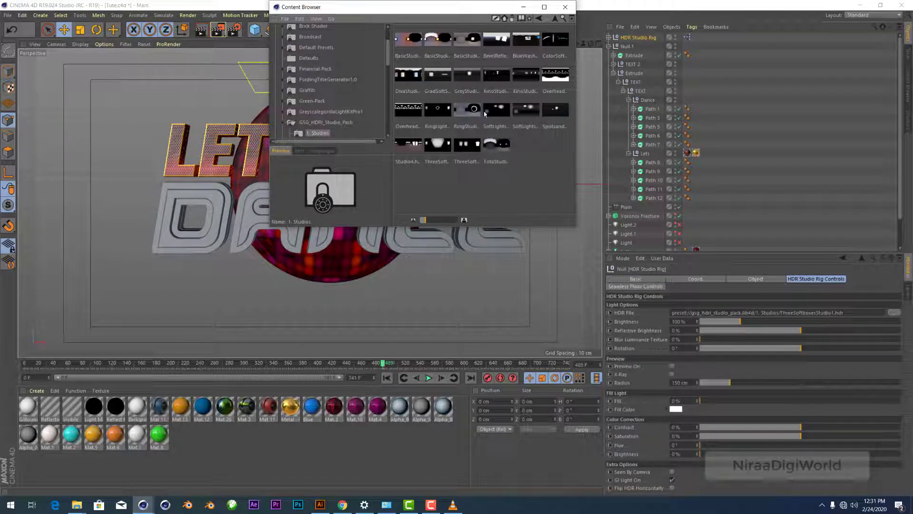
left_click_drag(488, 142, 832, 314)
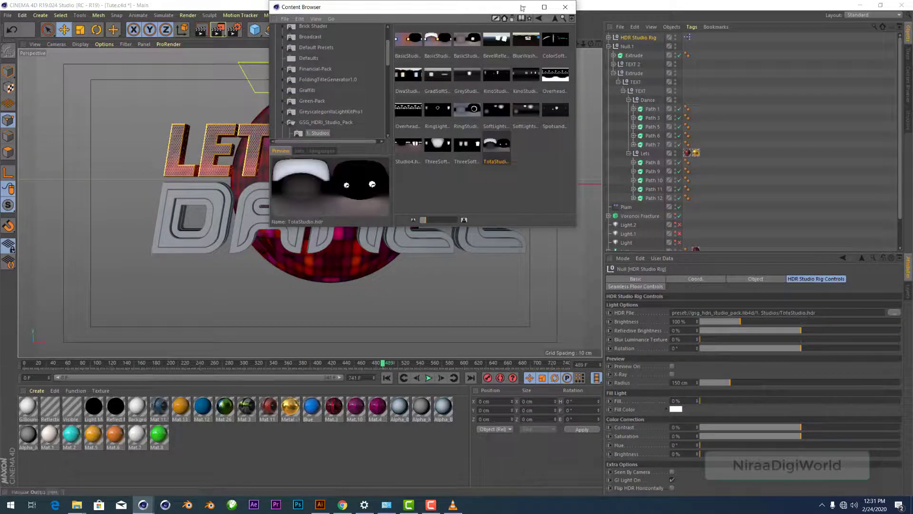
left_click(524, 6)
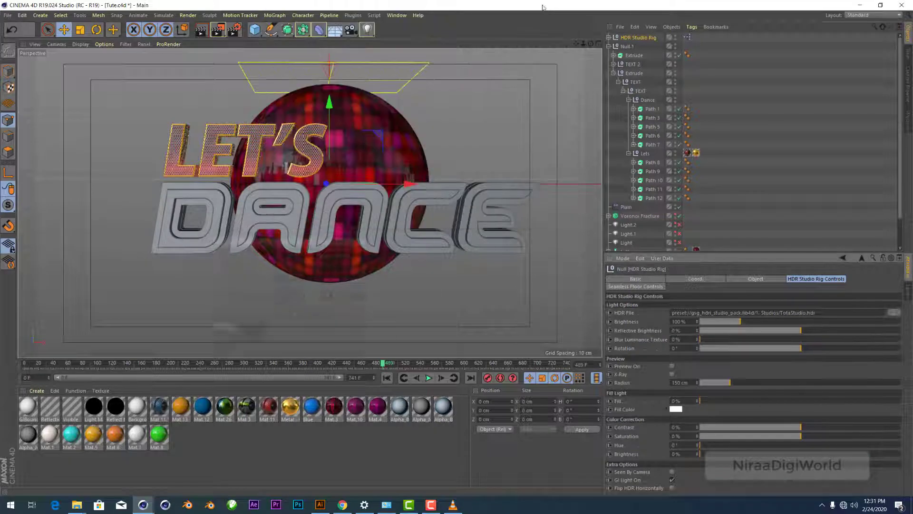
left_click(201, 30)
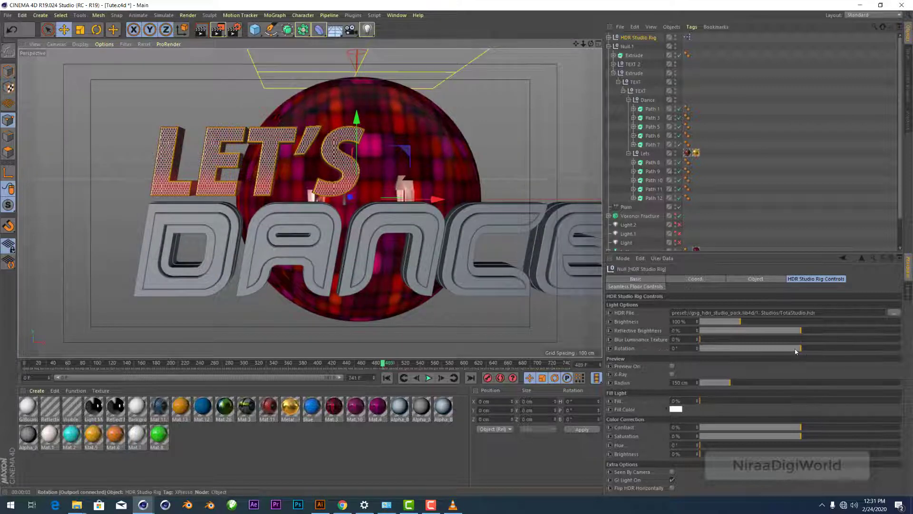
mouse_move(795, 350)
left_mouse_down()
mouse_move(742, 348)
mouse_move(768, 348)
left_mouse_up()
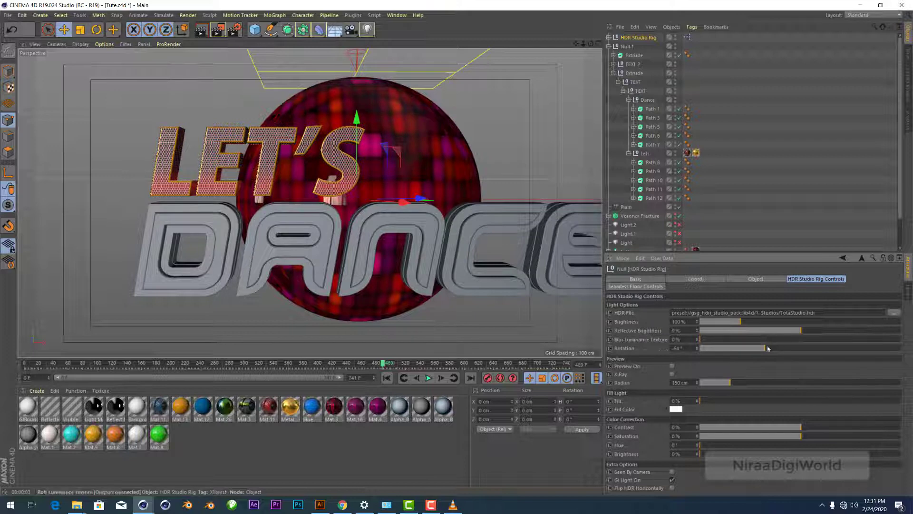
left_click(200, 29)
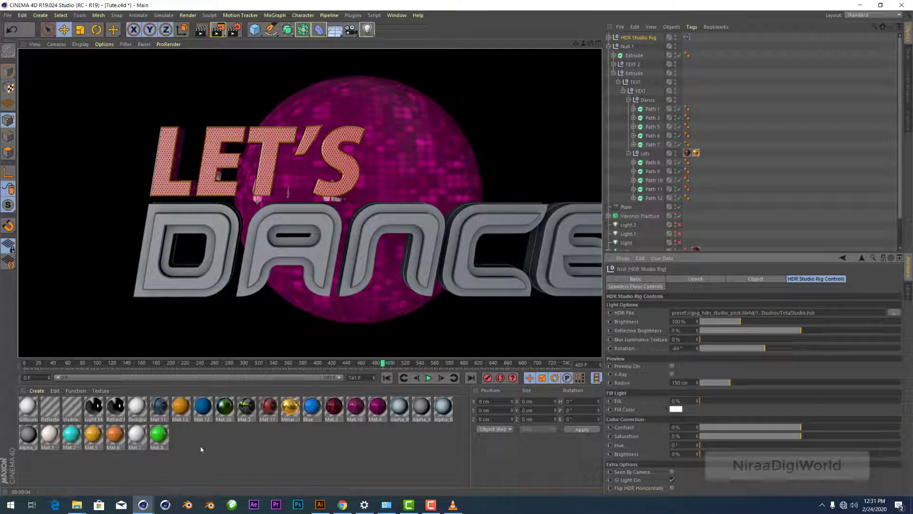
Step: Lower Mat.11's Default Specular falloff in Reflectance to -54%
double_click(275, 408)
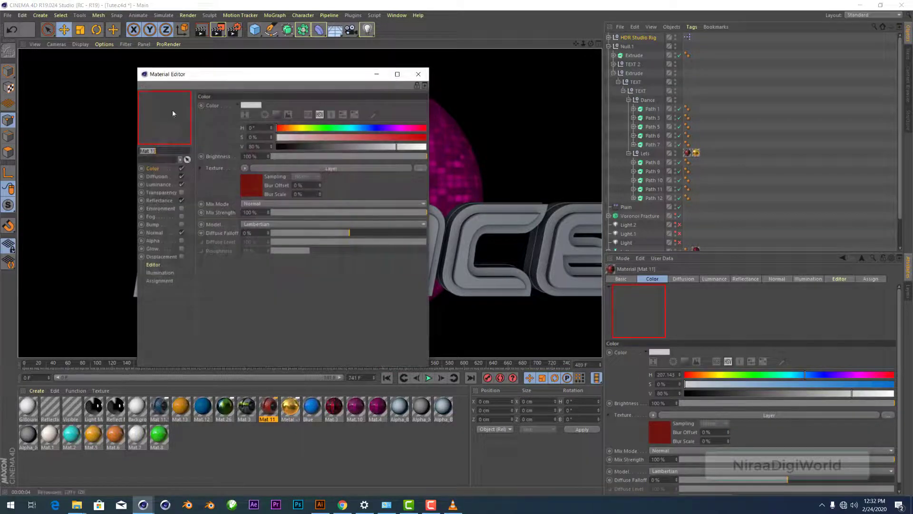
left_click(164, 202)
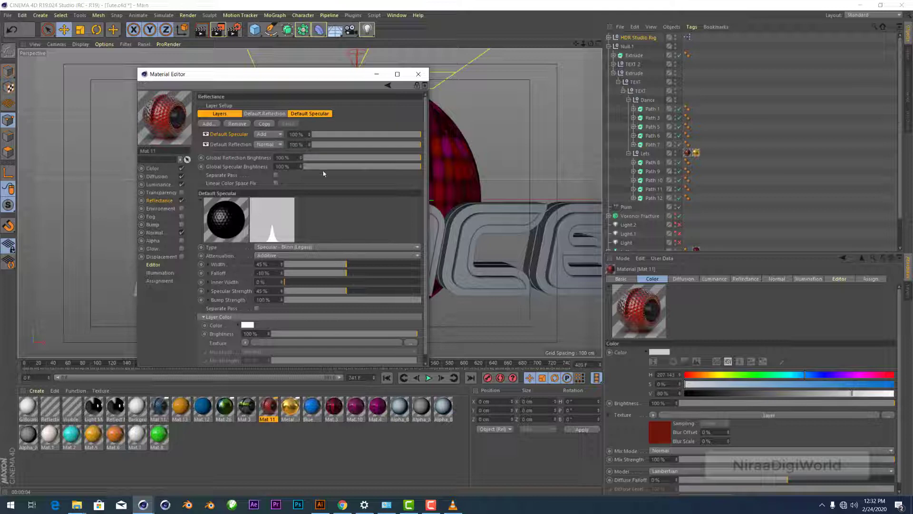
left_click_drag(346, 272, 315, 273)
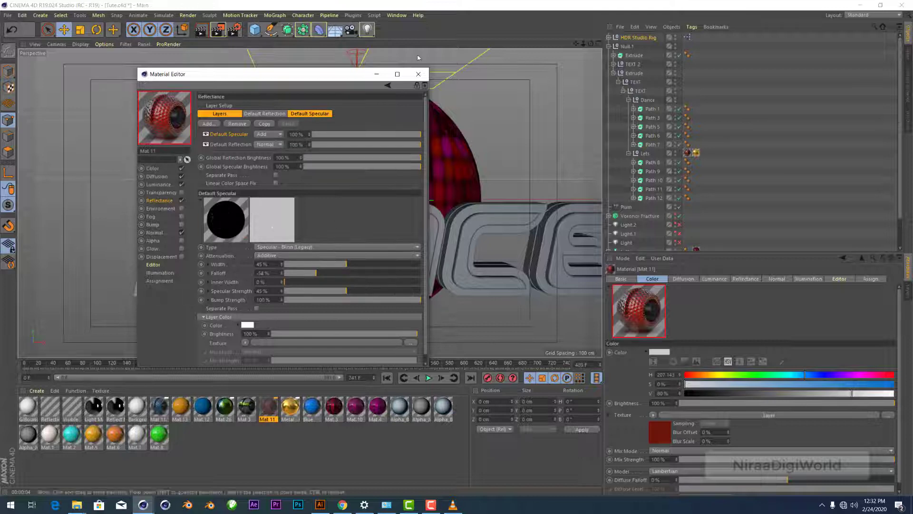
left_click(418, 74)
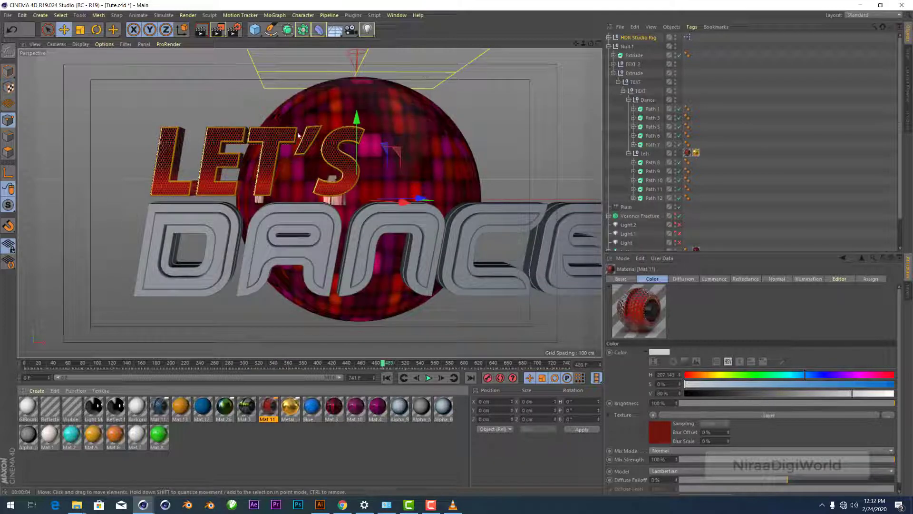
Step: Render a preview, then orbit to view the text from the side
left_click(201, 31)
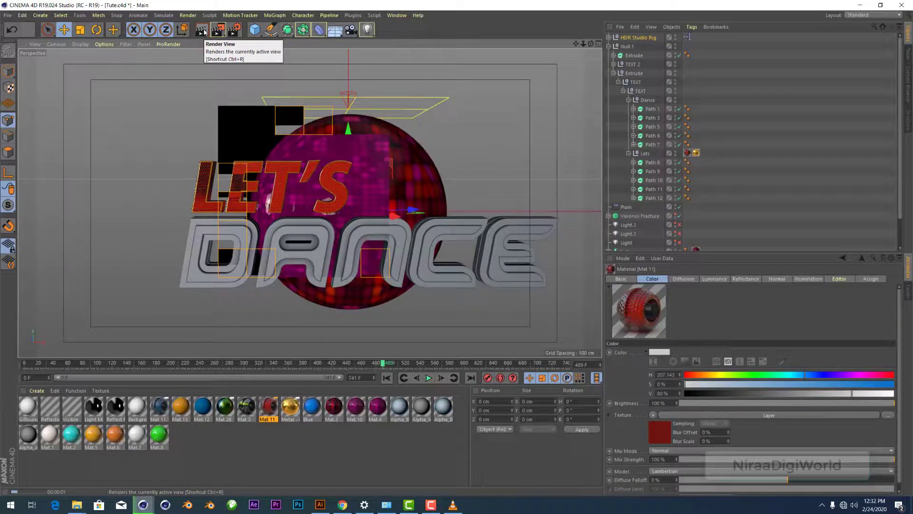
left_click(224, 199)
left_click_drag(223, 200, 252, 215, "alt")
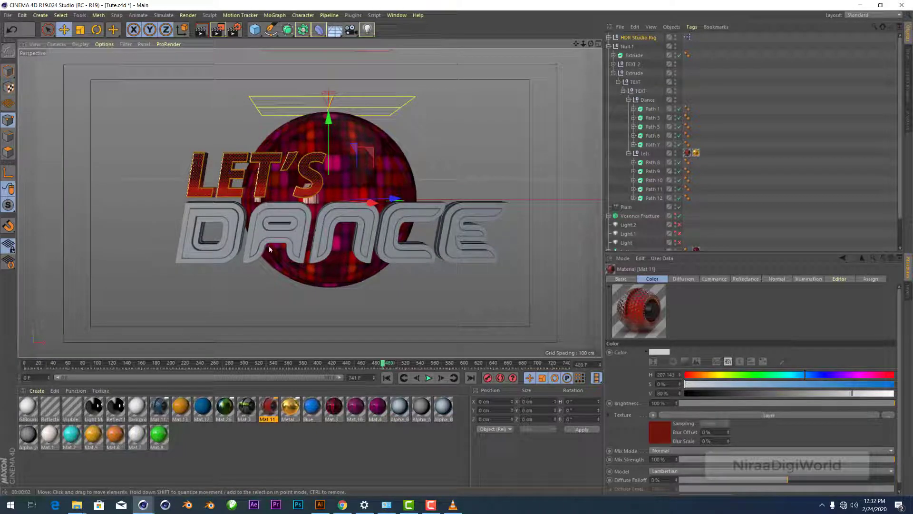
scroll(278, 281, "up", 2)
left_click_drag(591, 44, 649, 74)
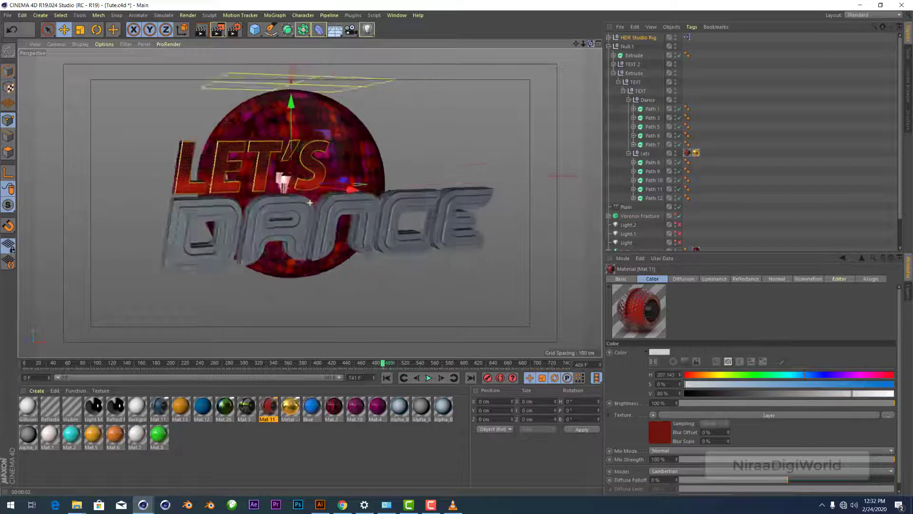
Step: Apply Metal - Gold to TEXT 2, removing a mistaken tag from Extrude
left_click(635, 56)
left_click_drag(640, 64, 637, 63)
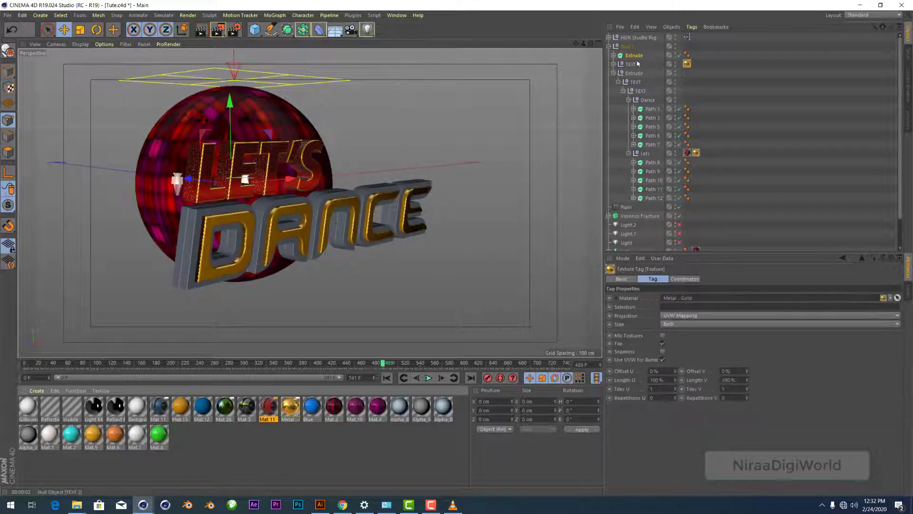
key("Delete")
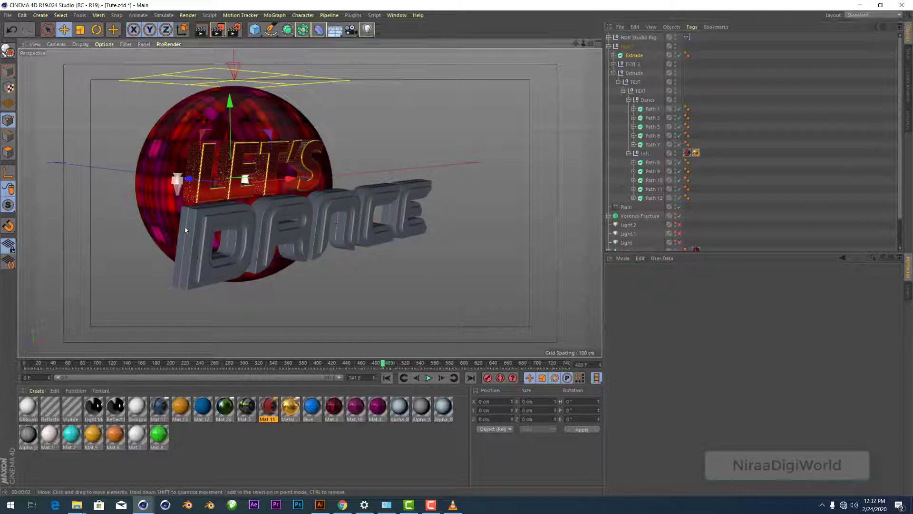
left_click(637, 64)
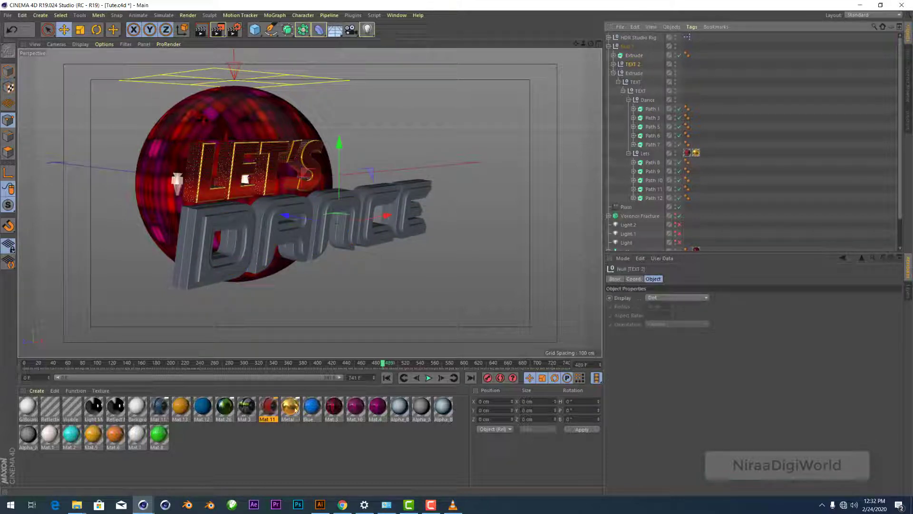
left_click_drag(290, 406, 635, 64)
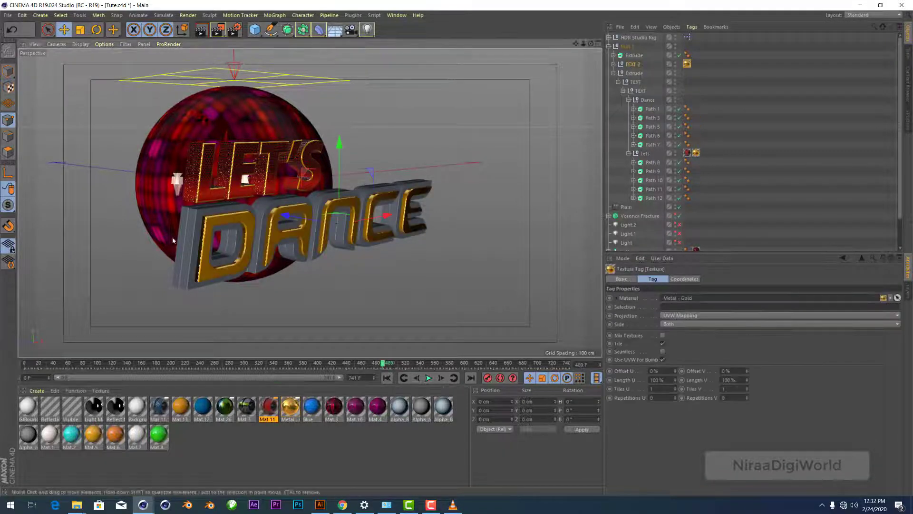
scroll(172, 239, "up", 5)
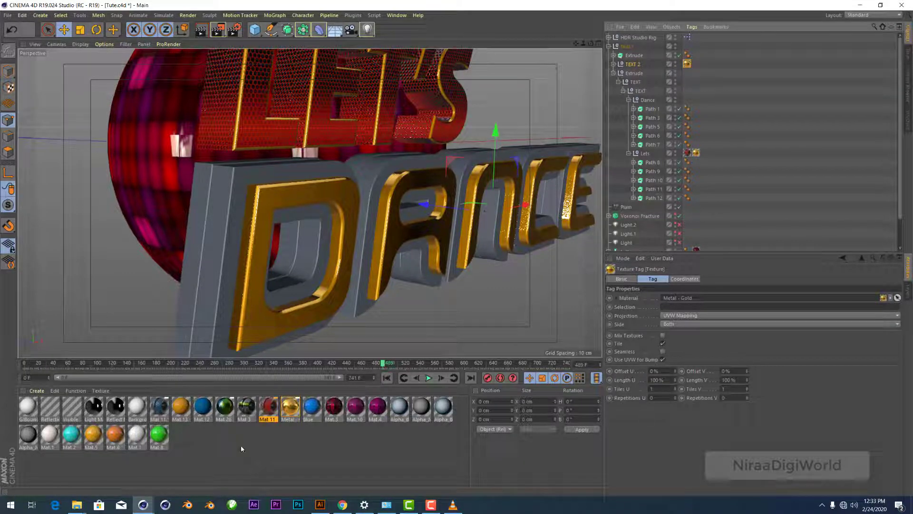
Step: Add the Blue material to TEXT 2, limited to selection C1
left_click_drag(310, 410, 695, 64)
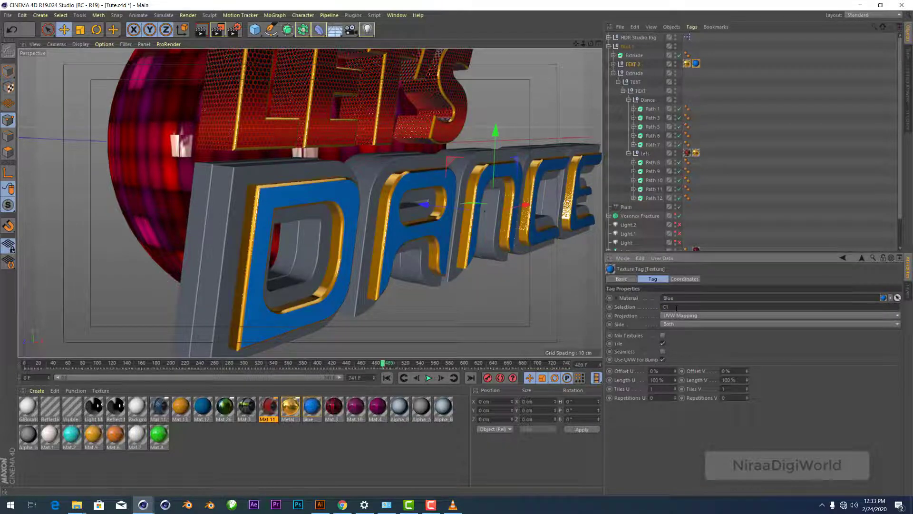
scroll(310, 203, "down", 3)
scroll(309, 203, "up", 4)
scroll(309, 203, "down", 2)
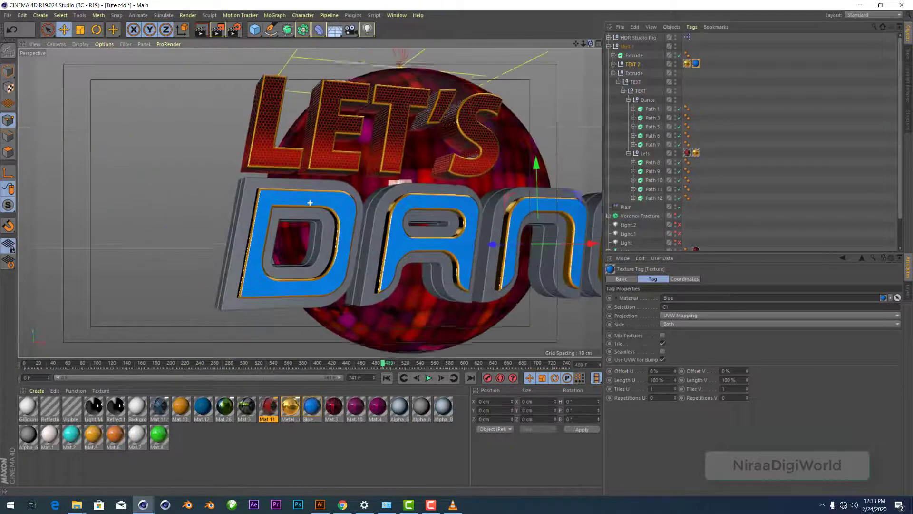
scroll(310, 202, "down", 2)
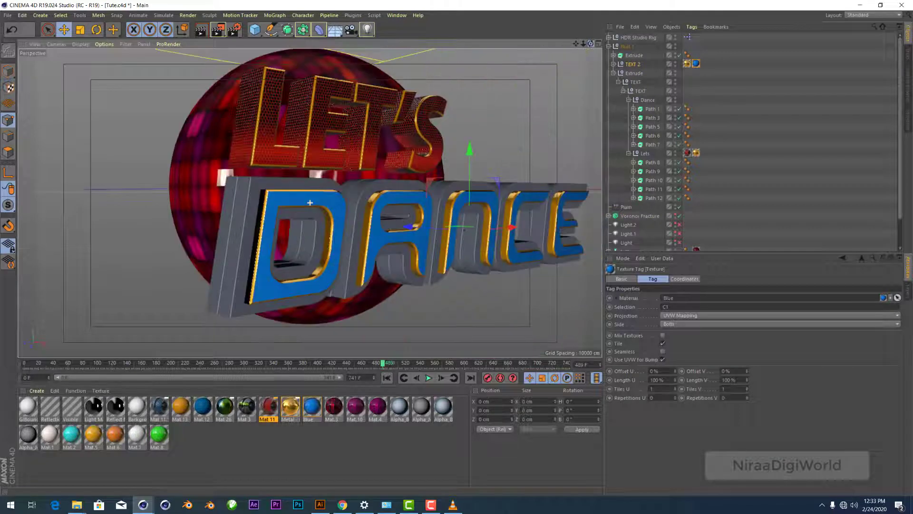
Step: Apply Mat.11.1 to the Dance group, undoing an accidental Mat.12 assignment first
left_click(648, 100)
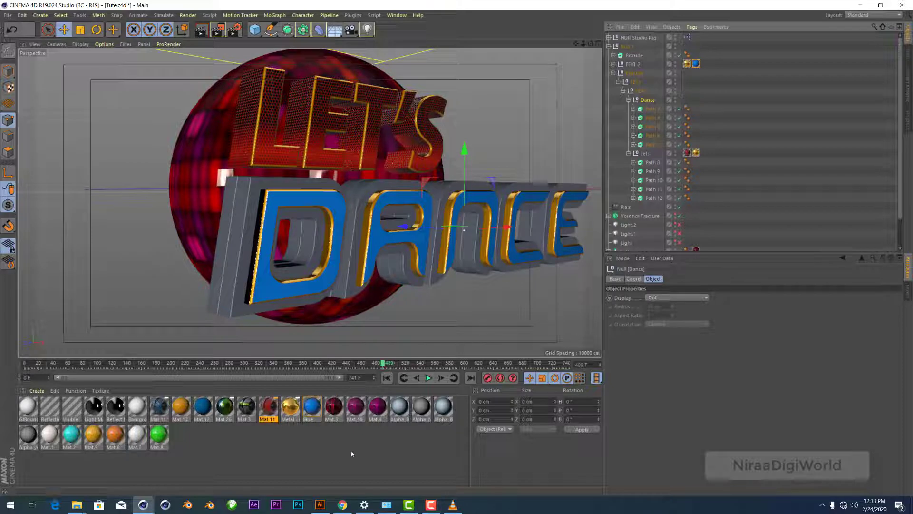
left_click(203, 408)
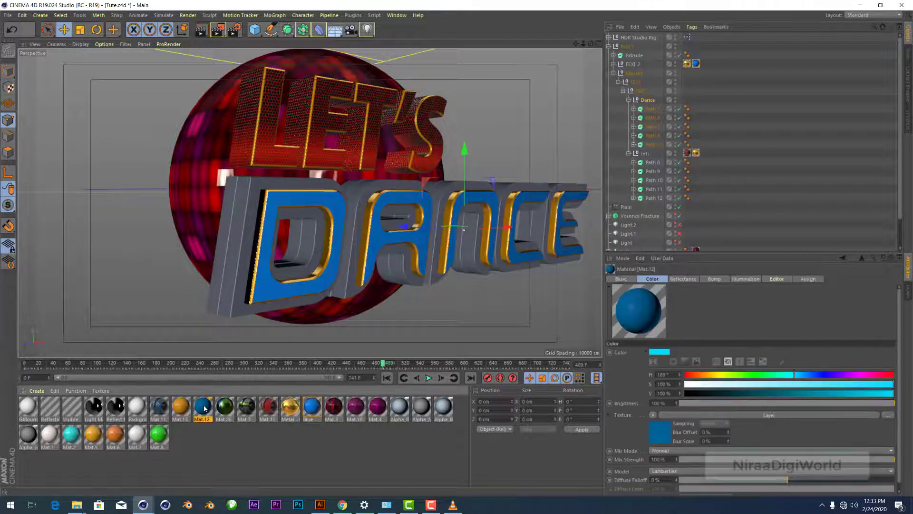
left_click_drag(674, 121, 651, 100)
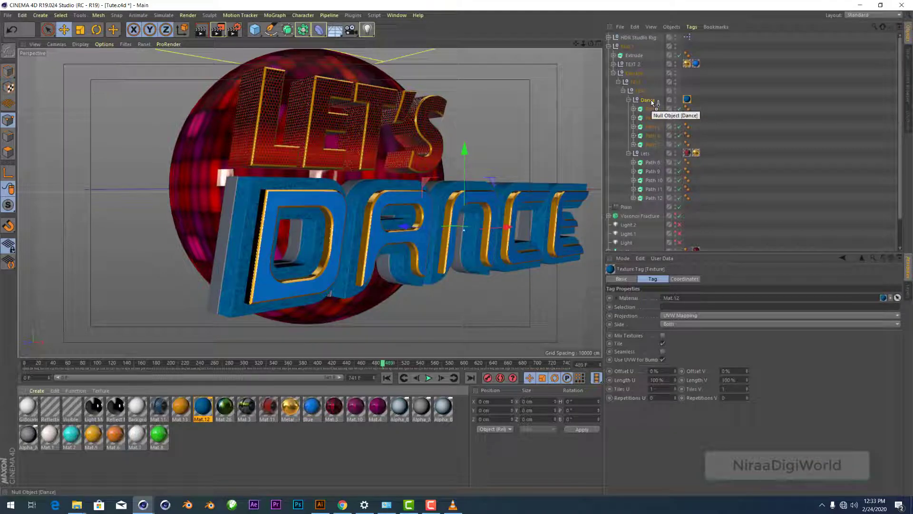
key("ctrl+z")
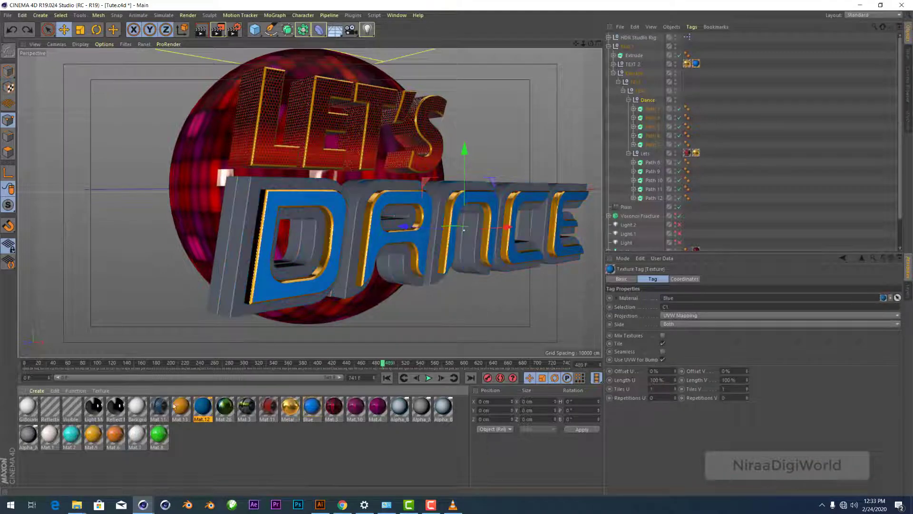
left_click(161, 408)
left_click_drag(653, 100, 653, 101)
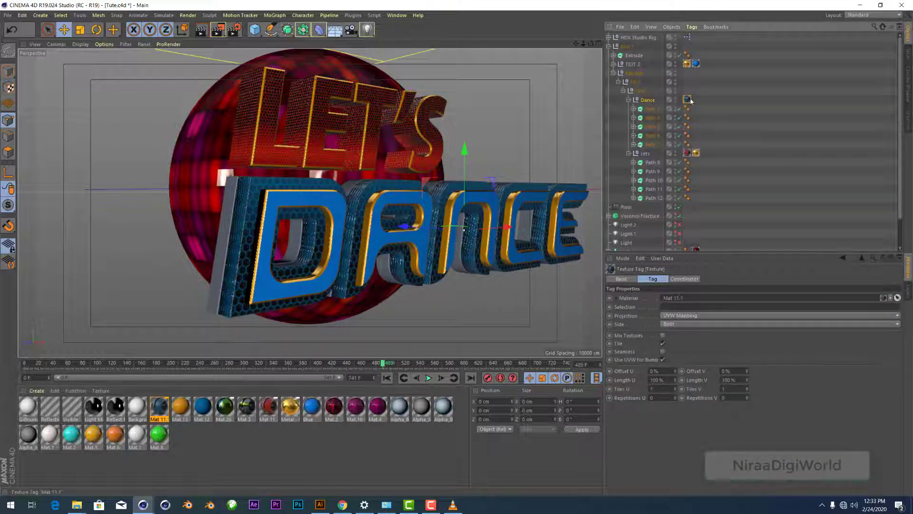
Step: Set the texture tag to Cubic projection with Length U and V of 15%
left_click(681, 316)
left_click(680, 352)
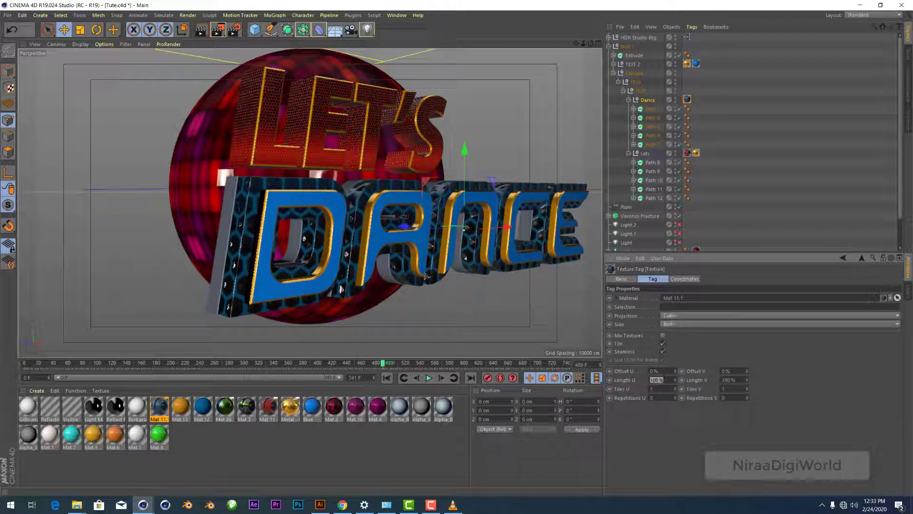
key("Tab")
type("25")
key("Tab")
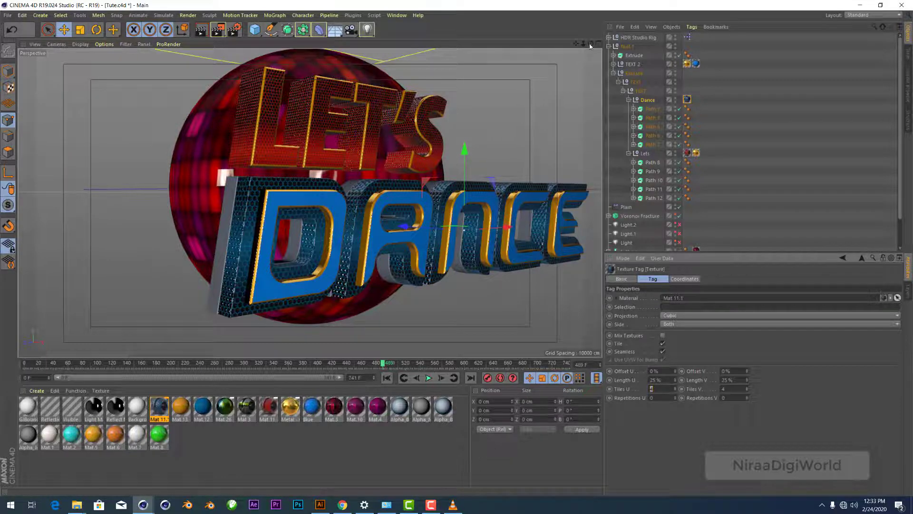
scroll(310, 203, "up", 3)
scroll(309, 203, "up", 3)
scroll(309, 202, "up", 2)
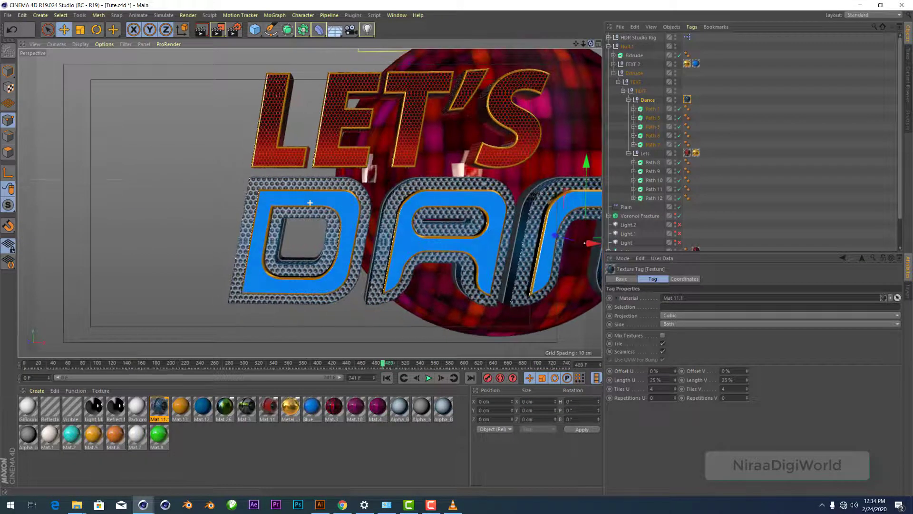
scroll(326, 277, "down", 2)
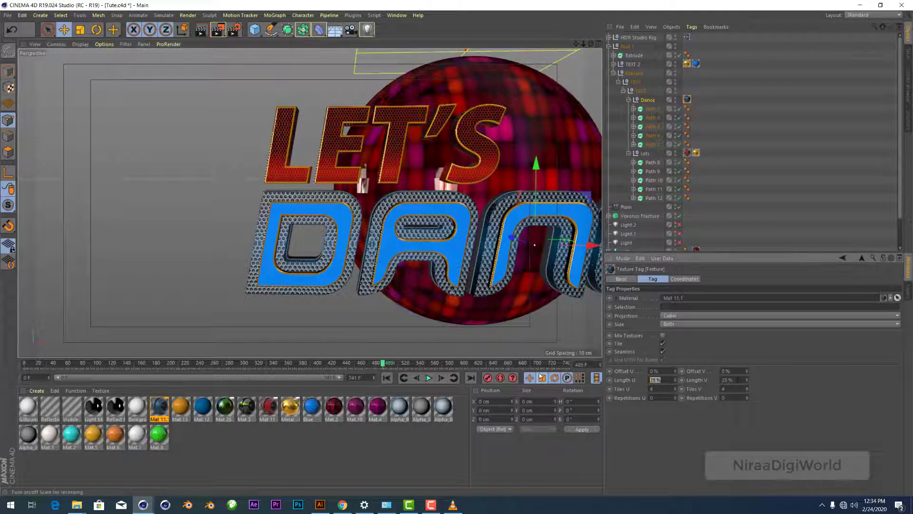
type("15")
key("Tab")
type("15")
key("Tab")
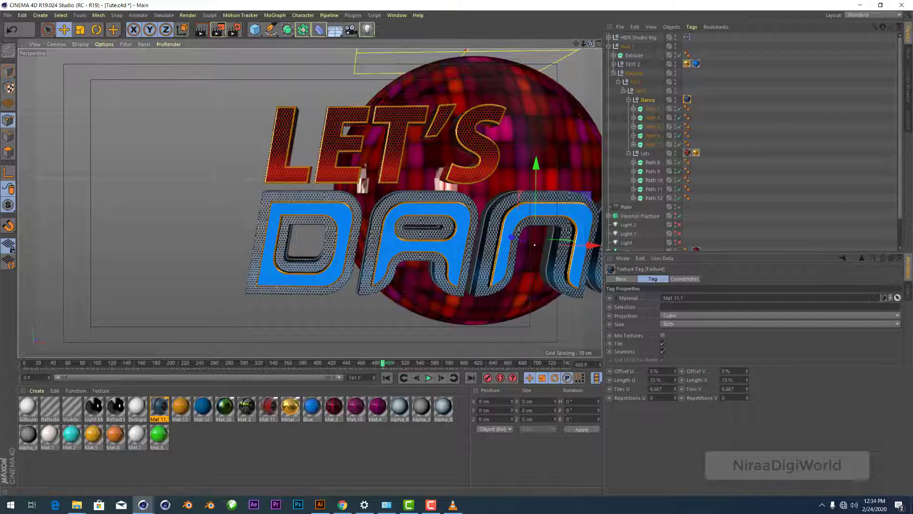
Step: Orbit around the lettering and render the view to preview the hex texture
mouse_move(590, 43)
left_mouse_down()
mouse_move(340, 193)
mouse_move(314, 193)
left_mouse_up()
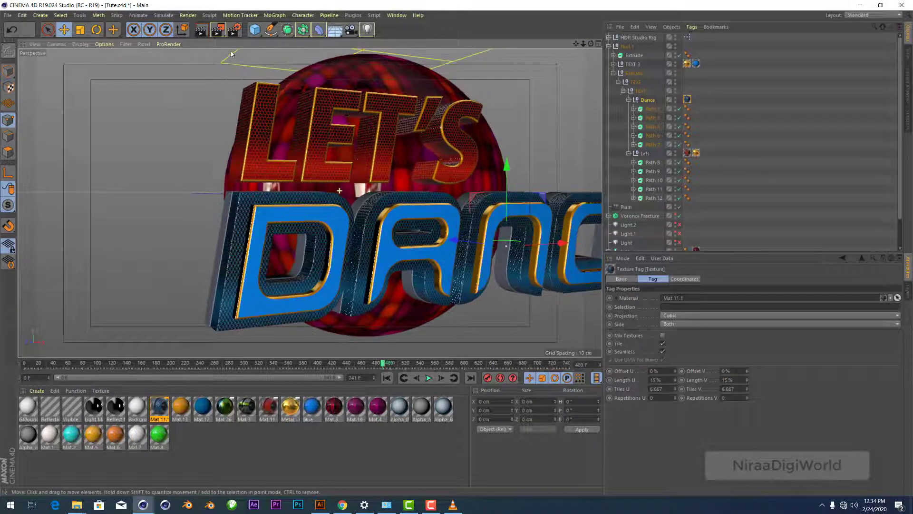
left_click(200, 32)
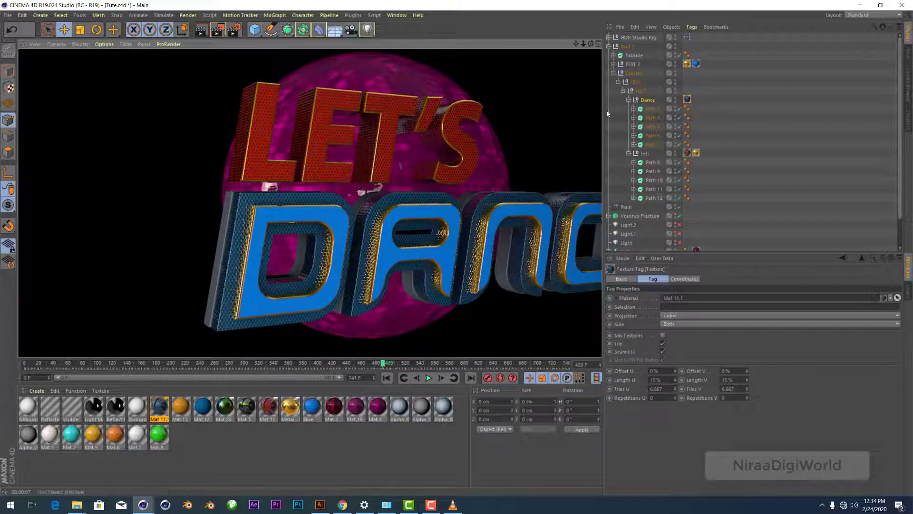
left_click(288, 461)
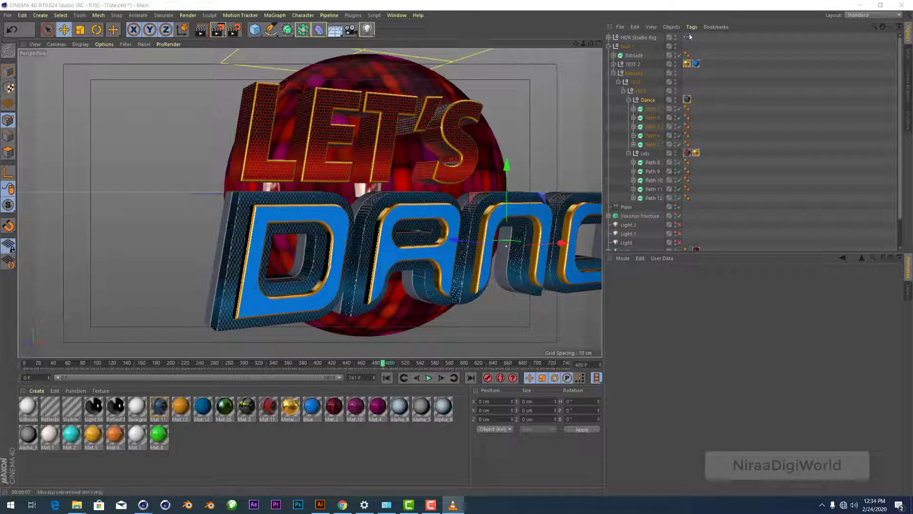
Step: Add a Metal - Gold texture tag to the Dance group, restricted to selection R1
left_click(292, 407)
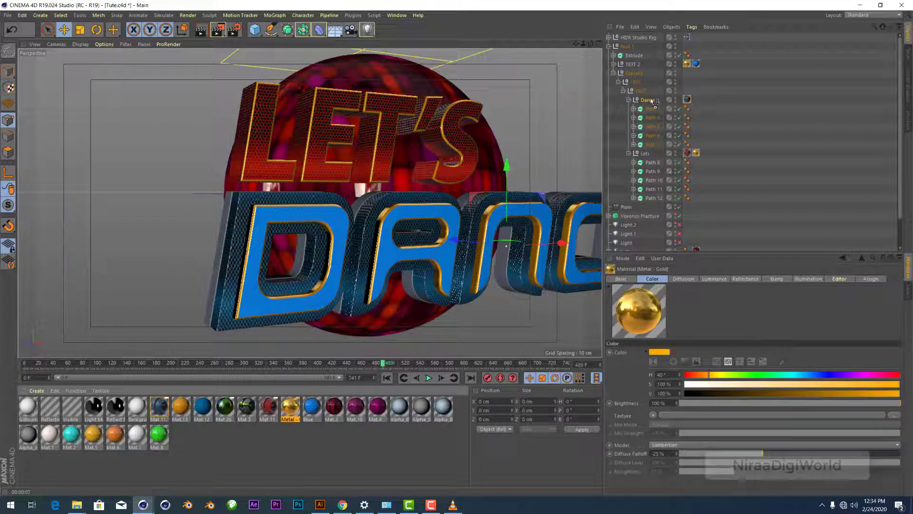
left_click_drag(651, 101, 652, 101)
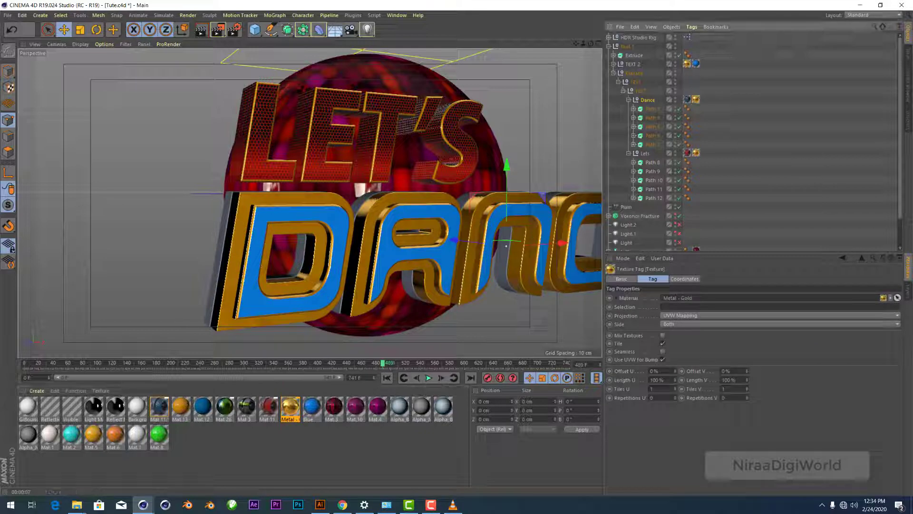
left_click(688, 308)
type("R1")
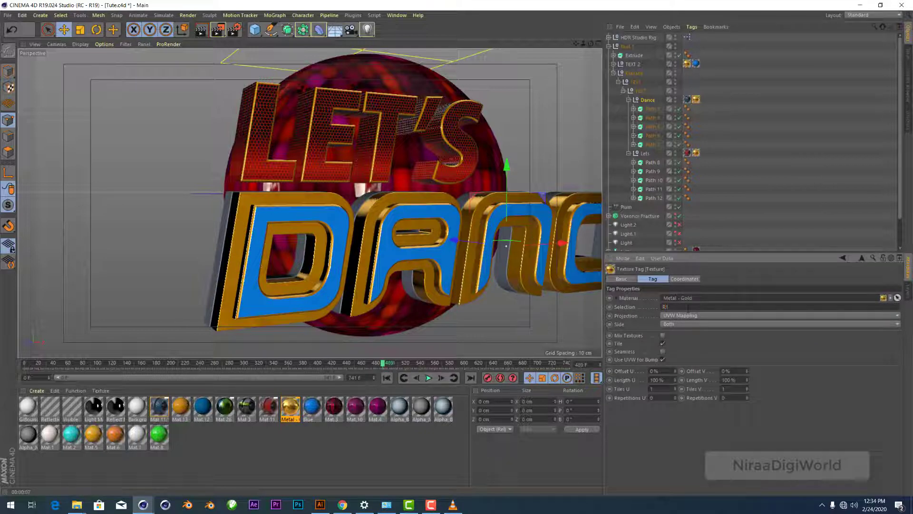
key("Return")
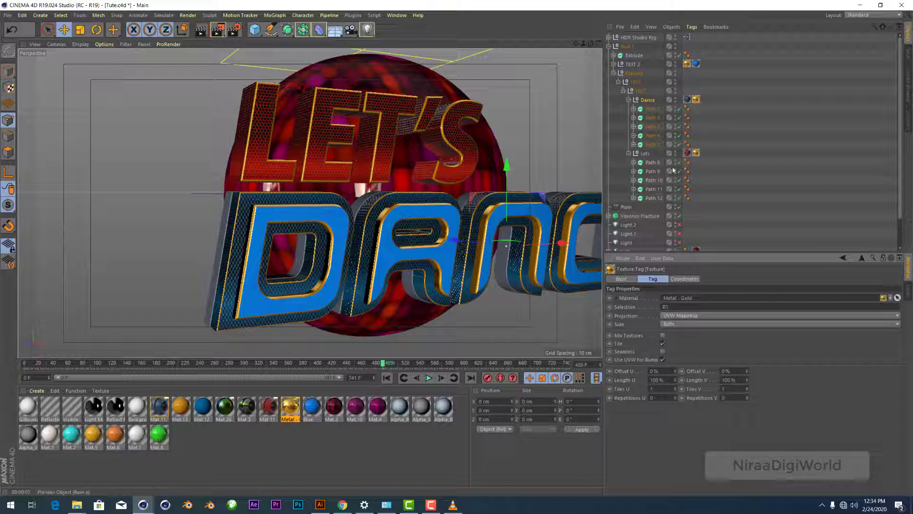
left_click(642, 83)
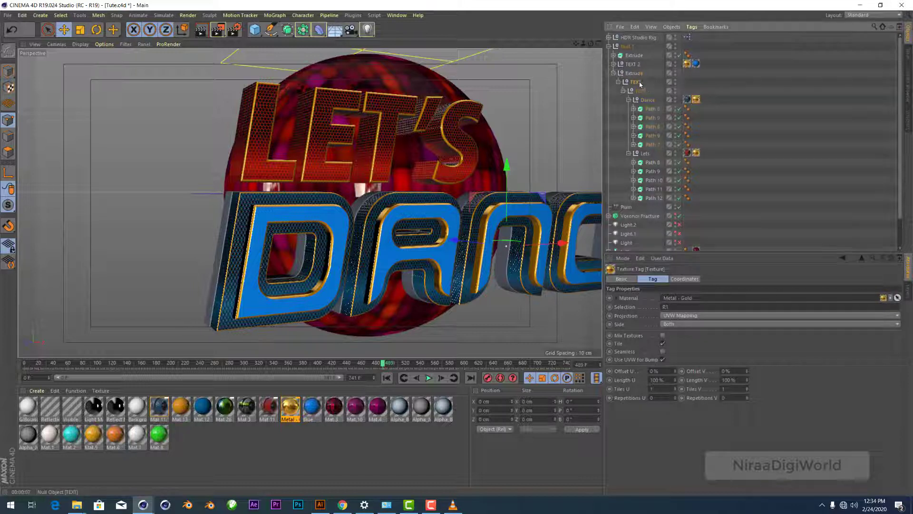
Step: Apply the Metal - Gold material to the top Extrude text object
left_click(634, 55)
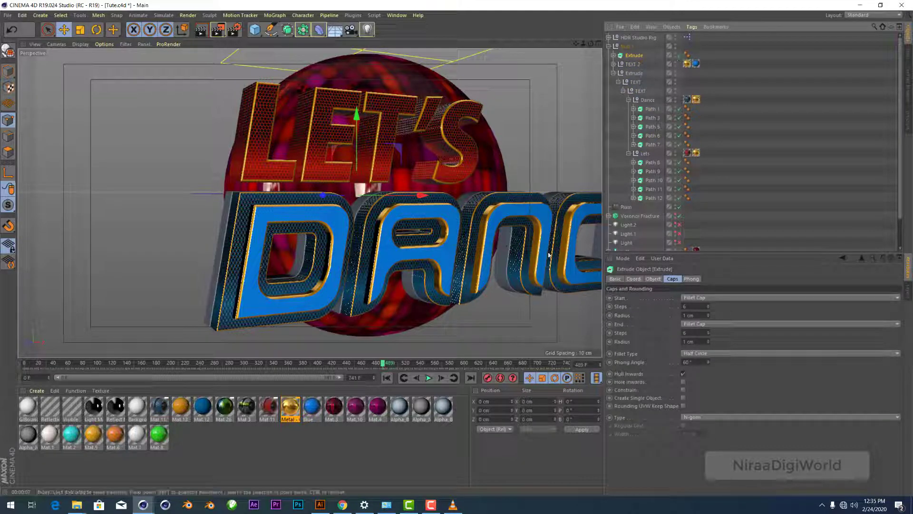
left_click(293, 409)
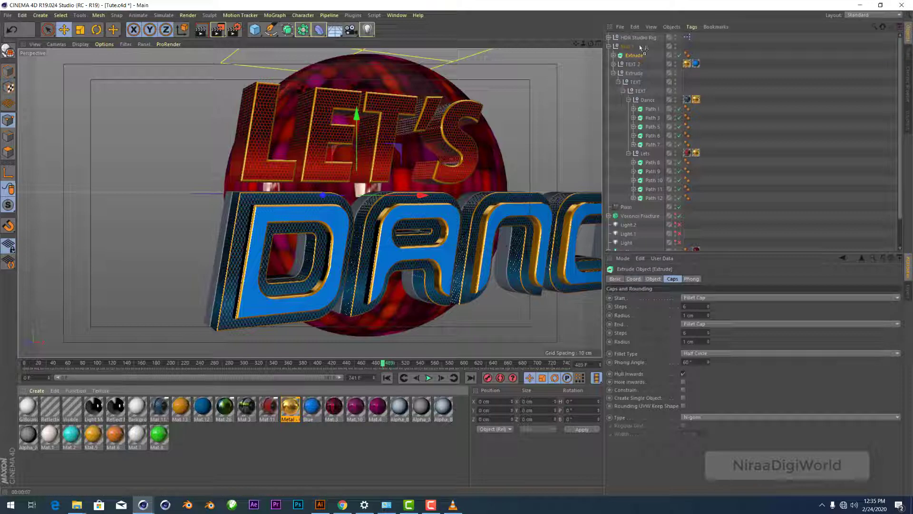
left_click_drag(639, 53, 638, 55)
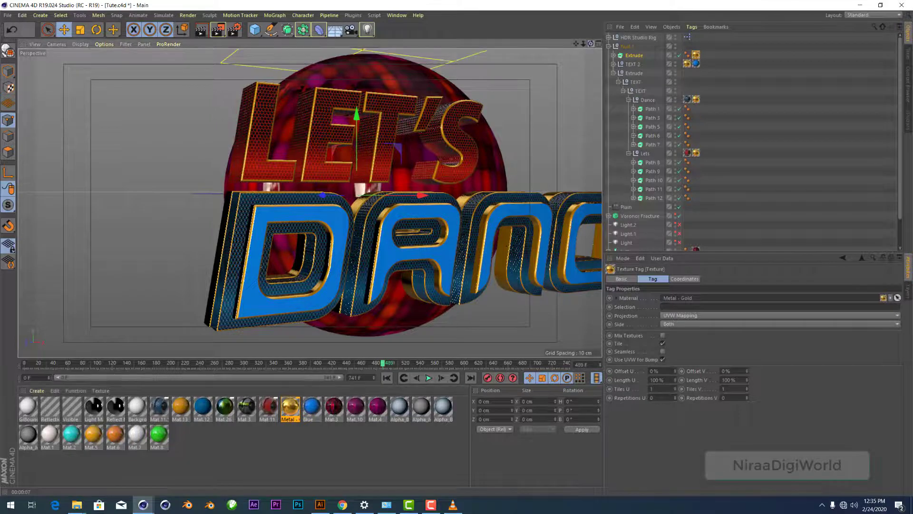
left_click_drag(590, 44, 566, 49)
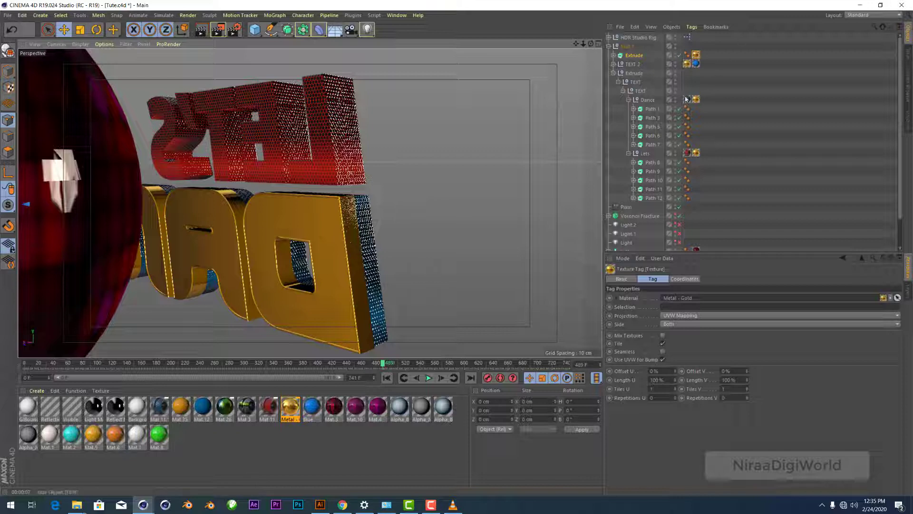
Step: Add Mat 11.1 tags to the Extrude restricted to caps C1 and C2
left_click_drag(159, 406, 687, 100)
left_click_drag(712, 58, 706, 56)
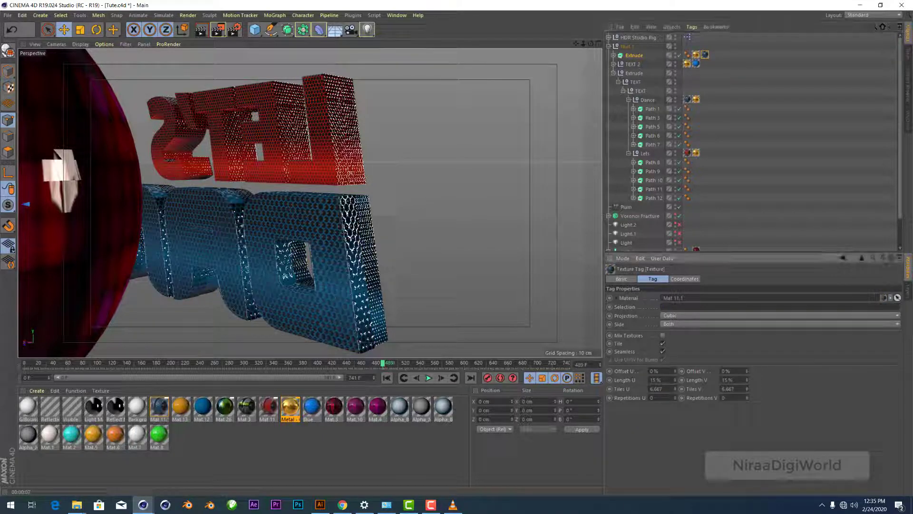
type("C1")
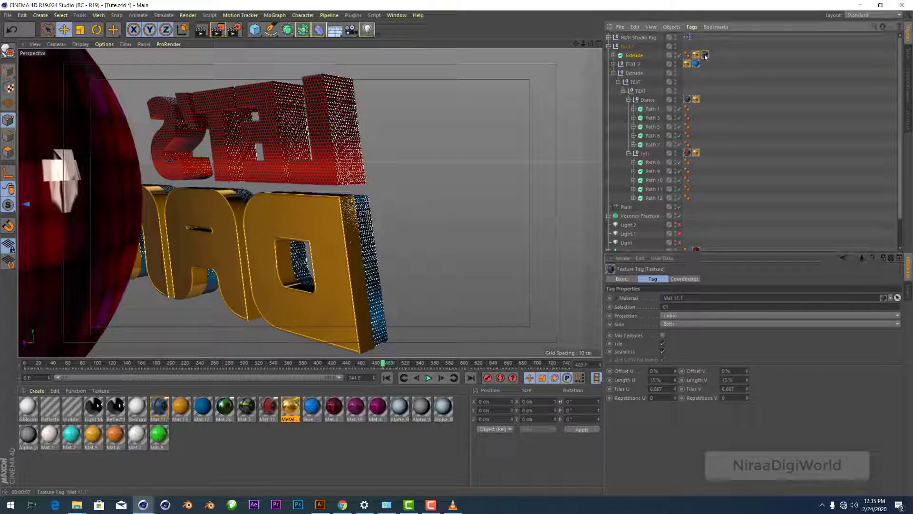
left_click_drag(707, 56, 714, 55, "ctrl")
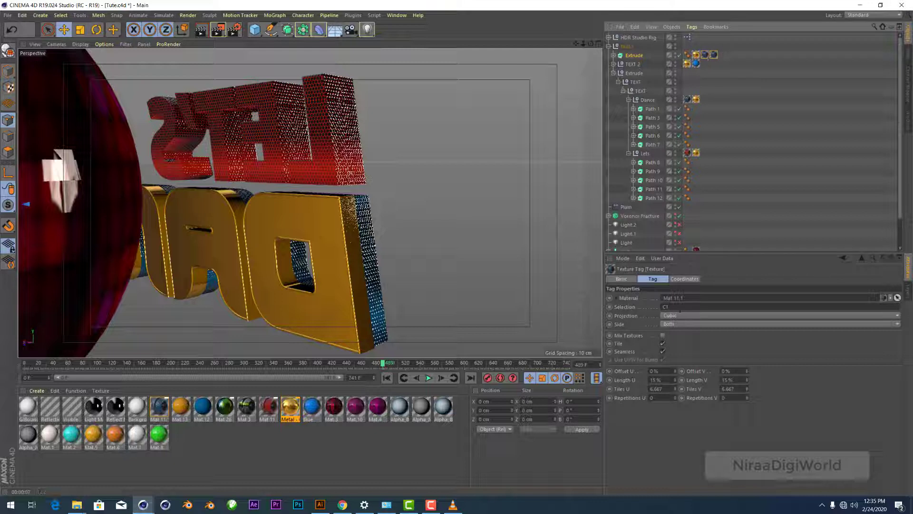
left_click(681, 306)
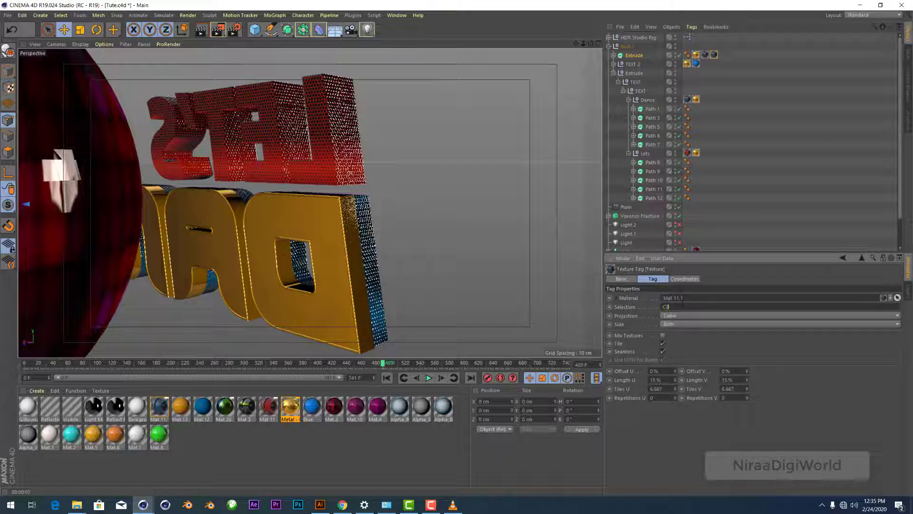
type("2")
key("Return")
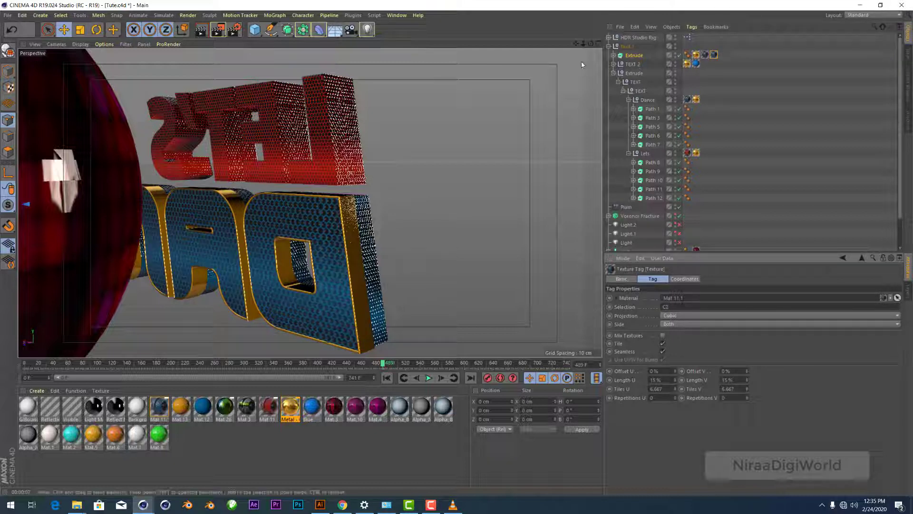
left_click_drag(591, 44, 600, 46)
left_click_drag(310, 203, 115, 240)
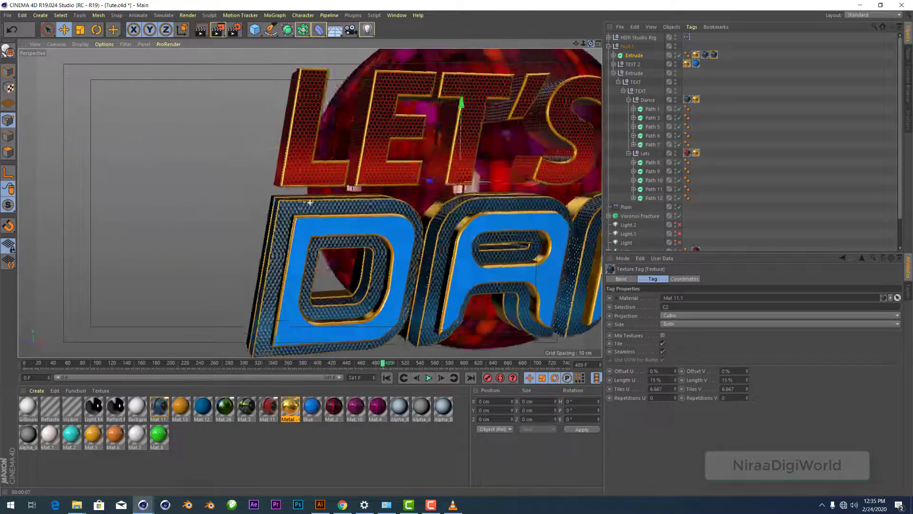
scroll(115, 240, "down", 3)
Step: Render the current view to check the scene's lighting
scroll(116, 239, "down", 2)
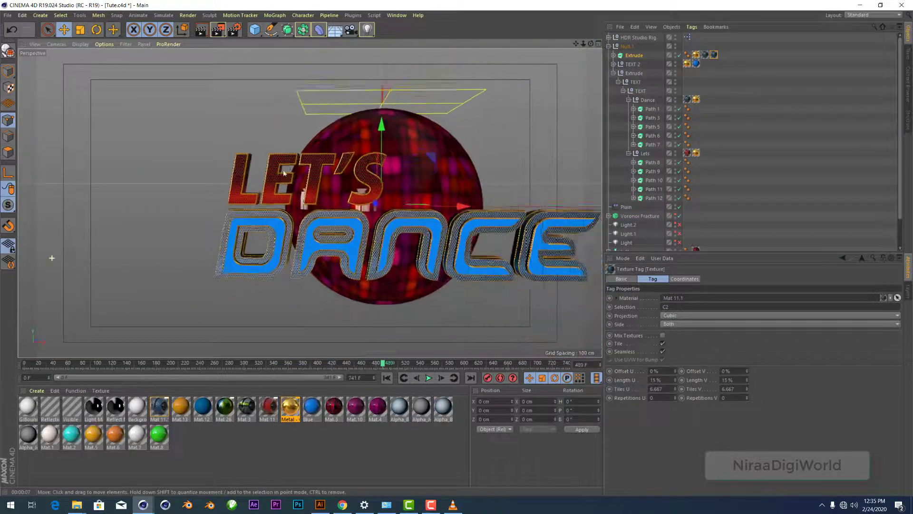
scroll(115, 239, "down", 2)
scroll(469, 165, "down", 1)
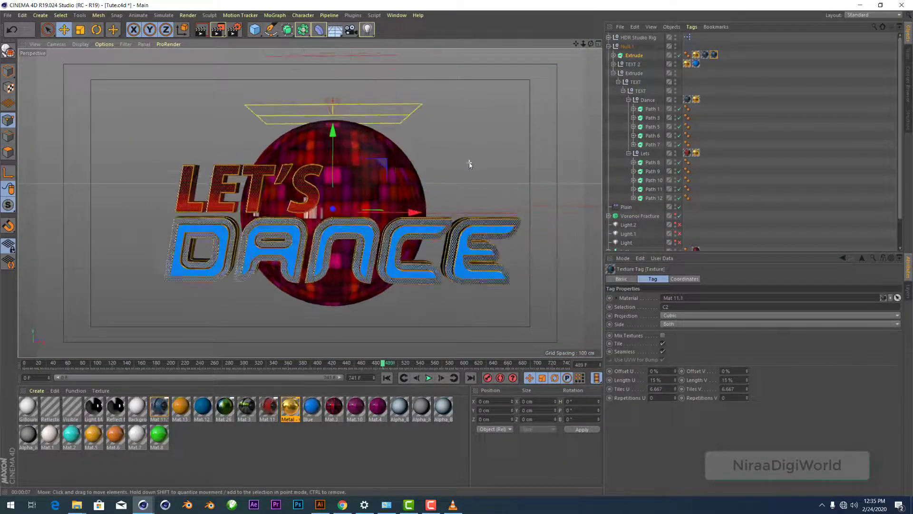
left_click(201, 29)
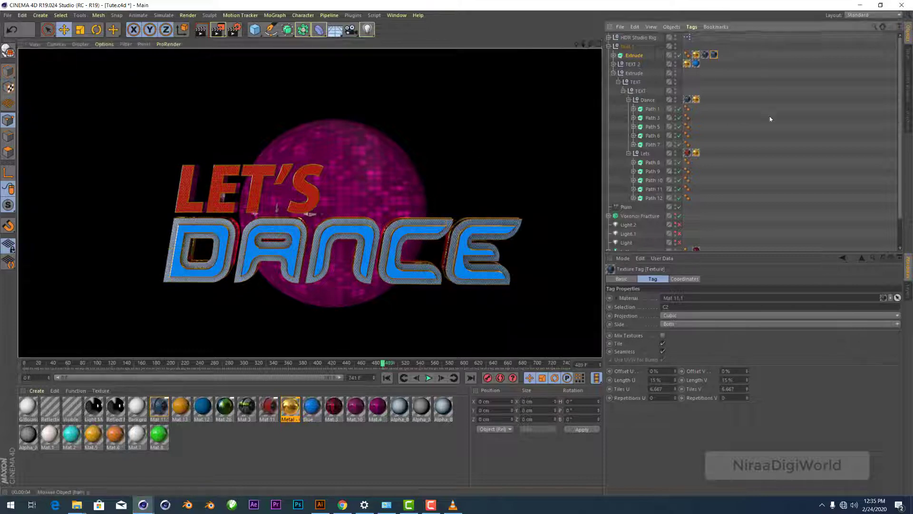
Step: Turn Light.1 off and enable Light.2 alongside Light, then re-render to compare
left_click(680, 233)
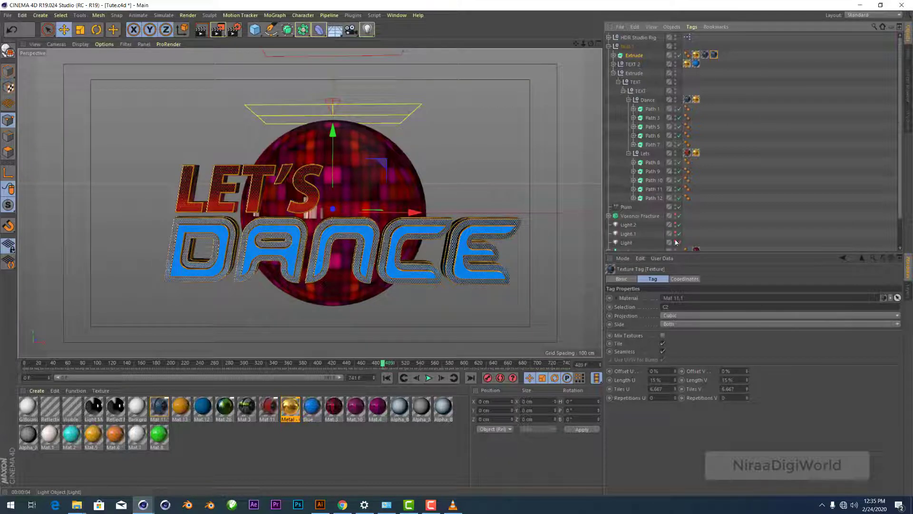
left_click(679, 243)
left_click(678, 233)
left_click(678, 224)
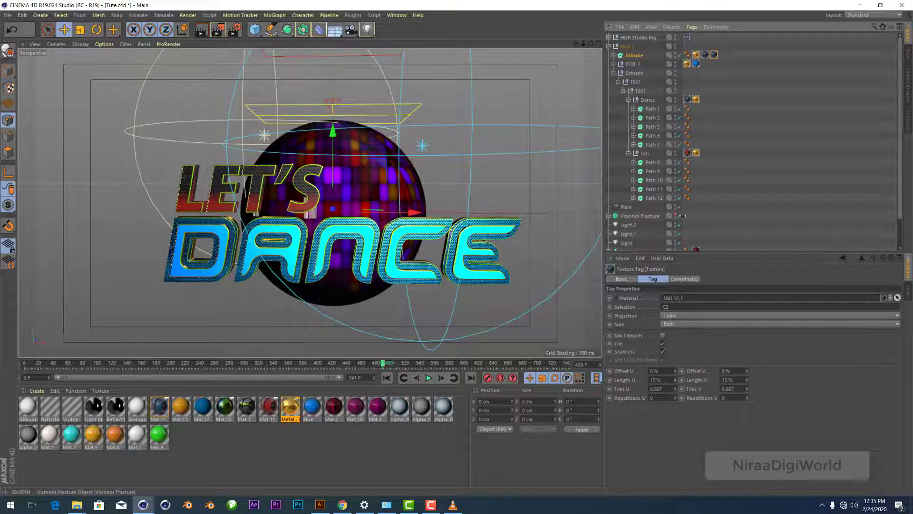
left_click(202, 33)
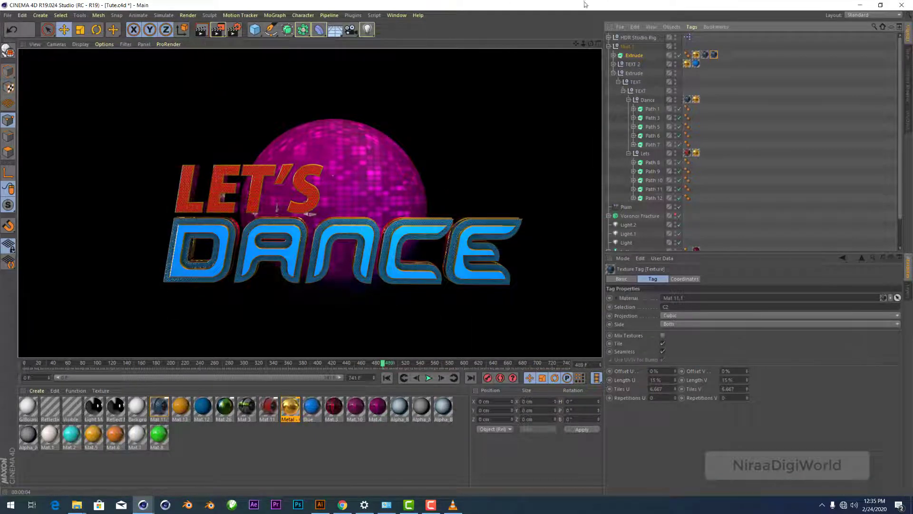
left_click(838, 105)
Step: Rename the first DANCE letter path in the Dance group to d
left_click(647, 100)
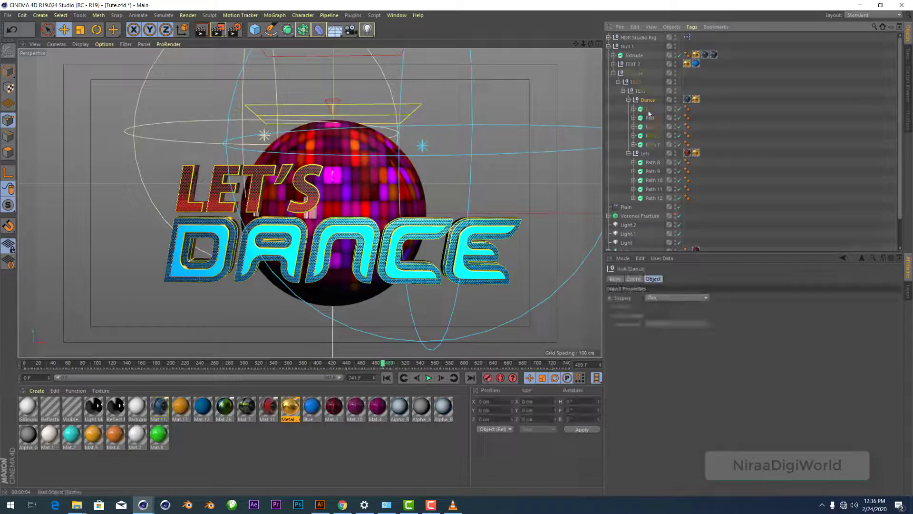
scroll(197, 239, "up", 2)
scroll(197, 239, "up", 2)
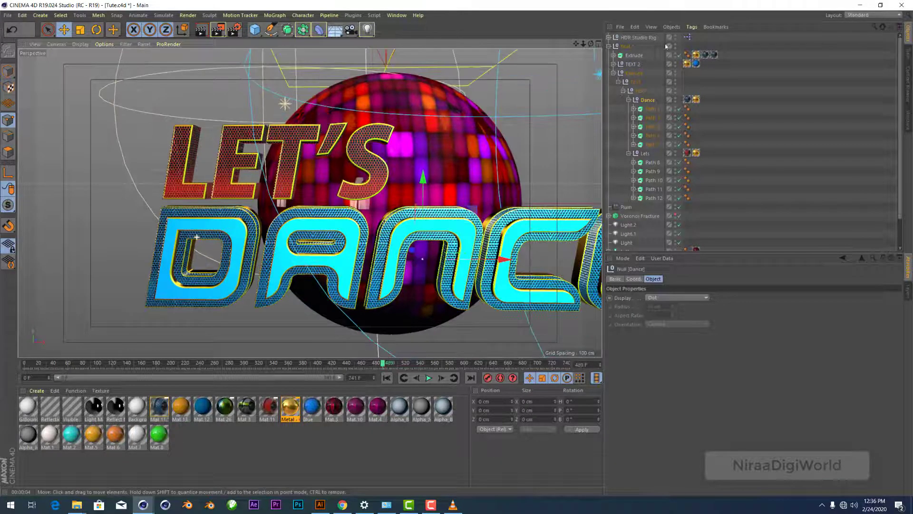
left_click(651, 109)
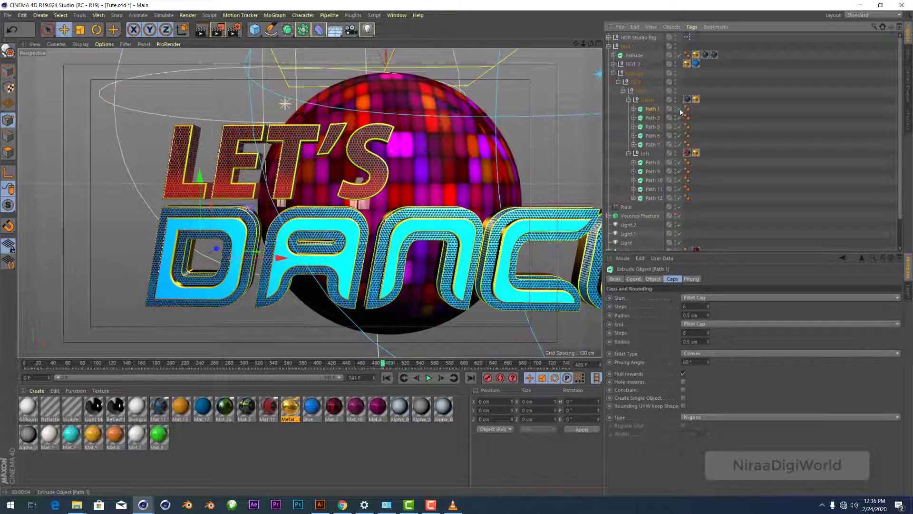
double_click(652, 109)
type("d")
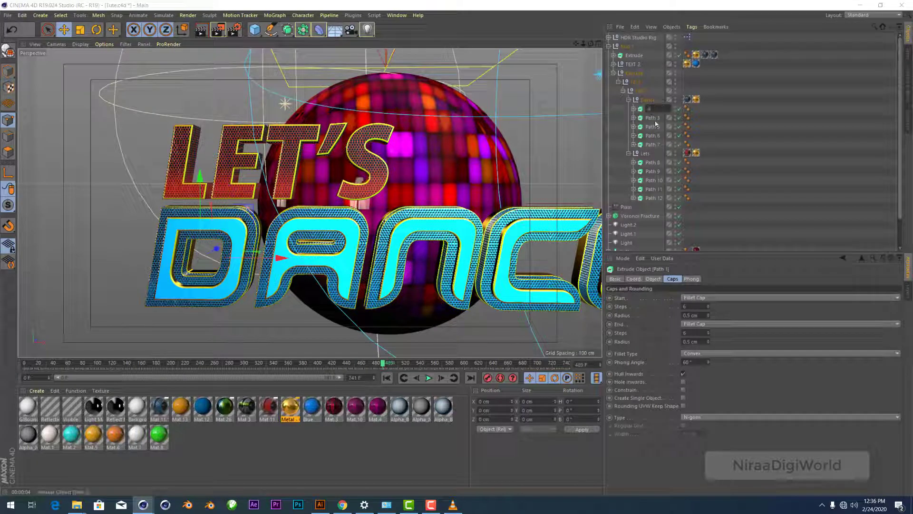
type("E")
key("Return")
Step: Move the Dance group's texture tags onto d and group it under a null named D
left_click(687, 100)
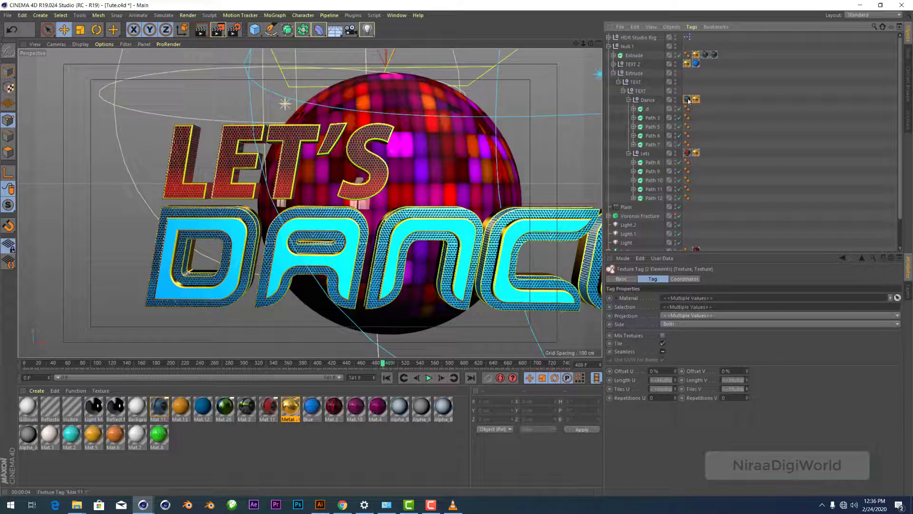
left_click_drag(693, 110, 695, 136)
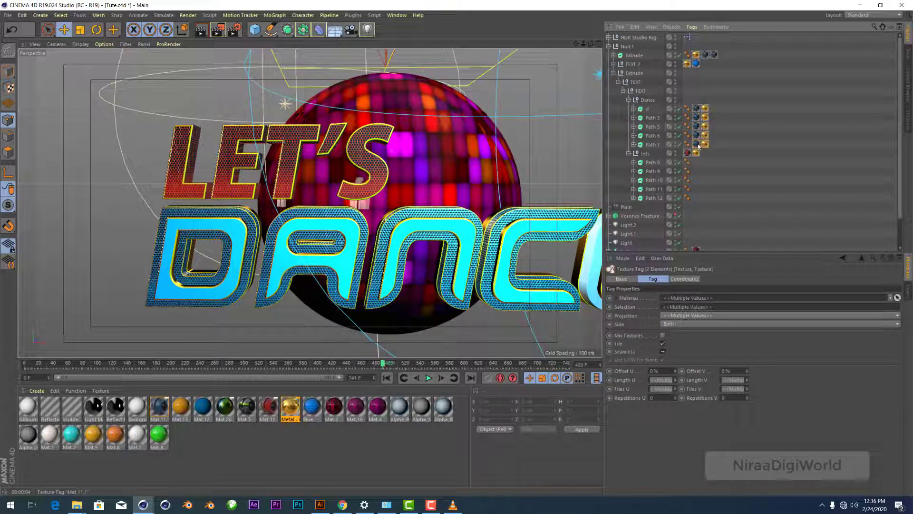
left_click(648, 110)
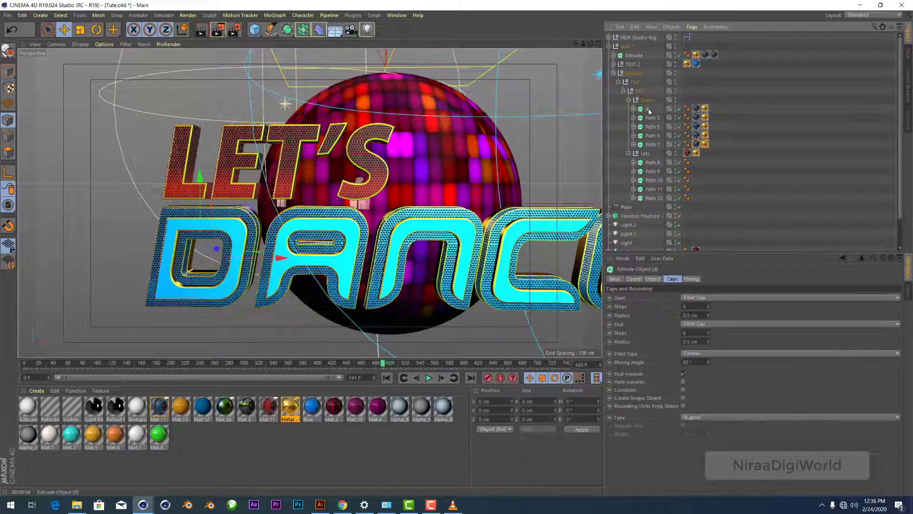
key("alt+g")
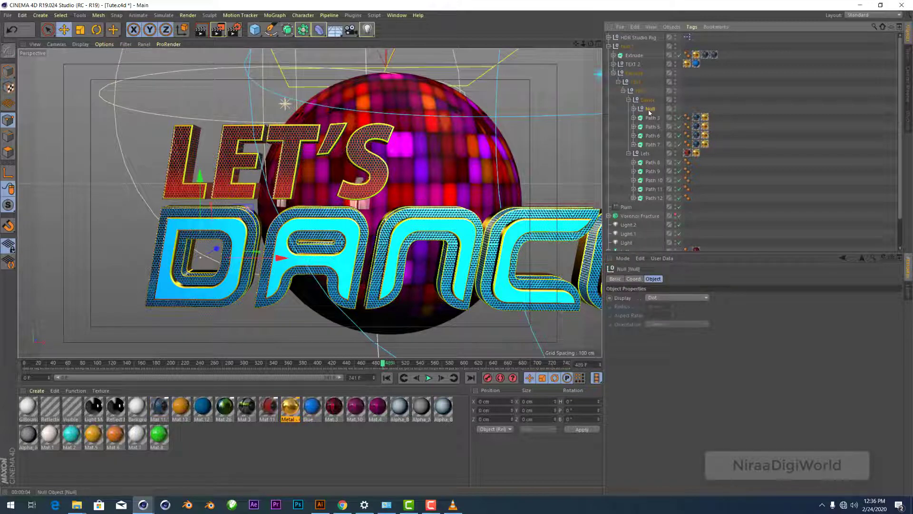
double_click(651, 109)
type("D")
key("Return")
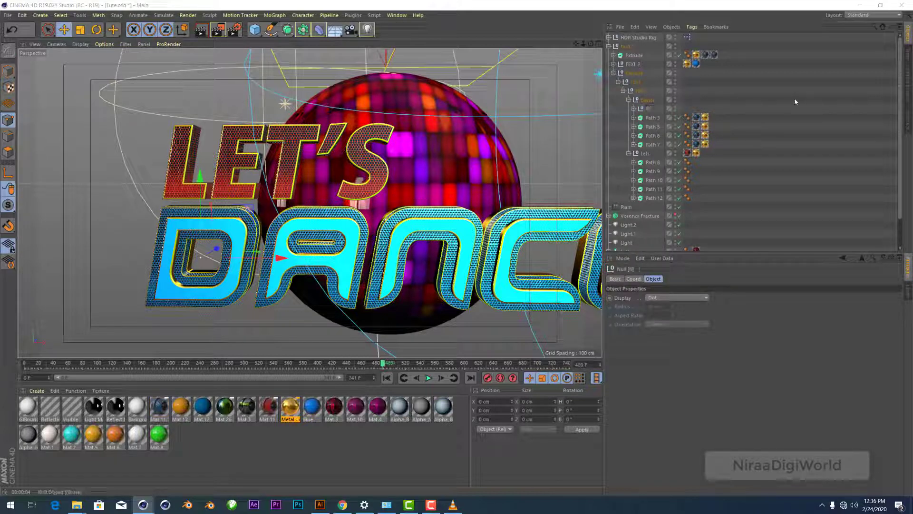
left_click(632, 56)
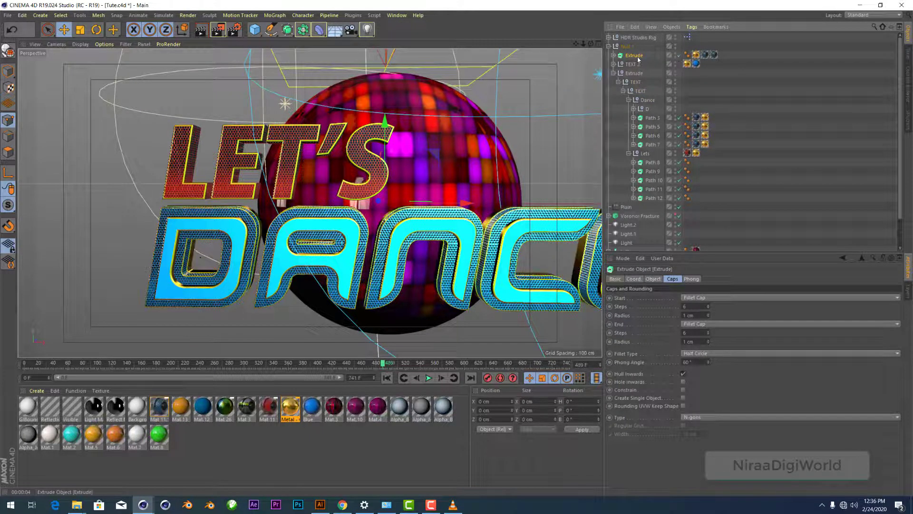
Step: Make the top Extrude editable, rename its Path 1 to D, and move its texture tags onto it
key("c")
left_click(614, 55)
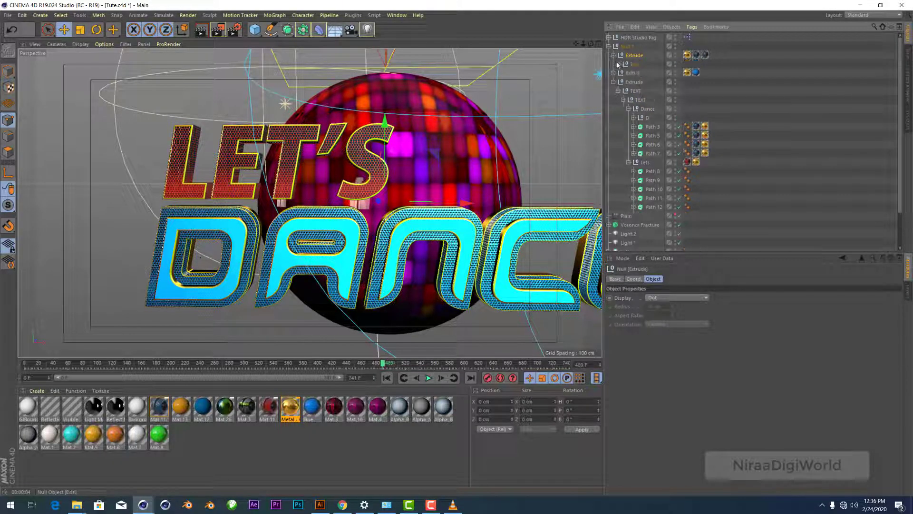
left_click(624, 73)
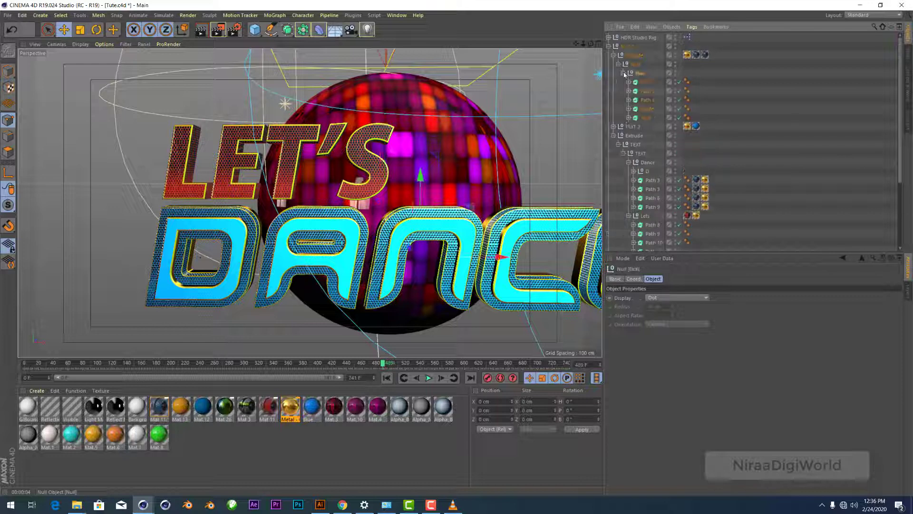
left_click(646, 82)
double_click(648, 83)
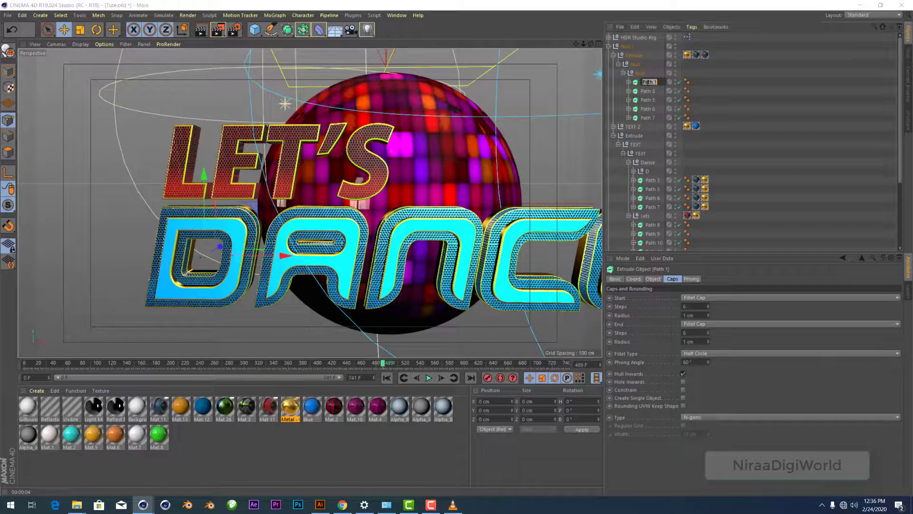
type("D")
key("Return")
left_click(688, 55)
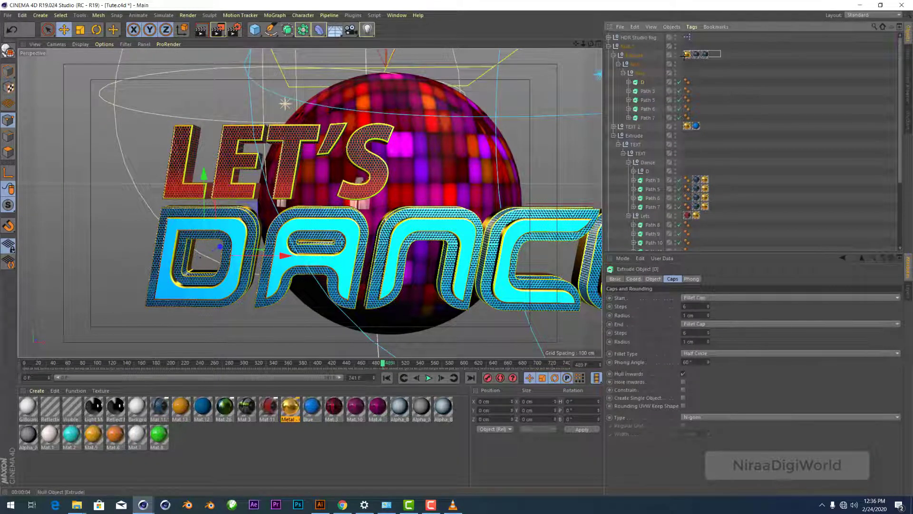
left_click_drag(688, 57, 704, 118)
Step: Move the D piece into the D null beside d and confirm it stays visible
left_click(643, 83)
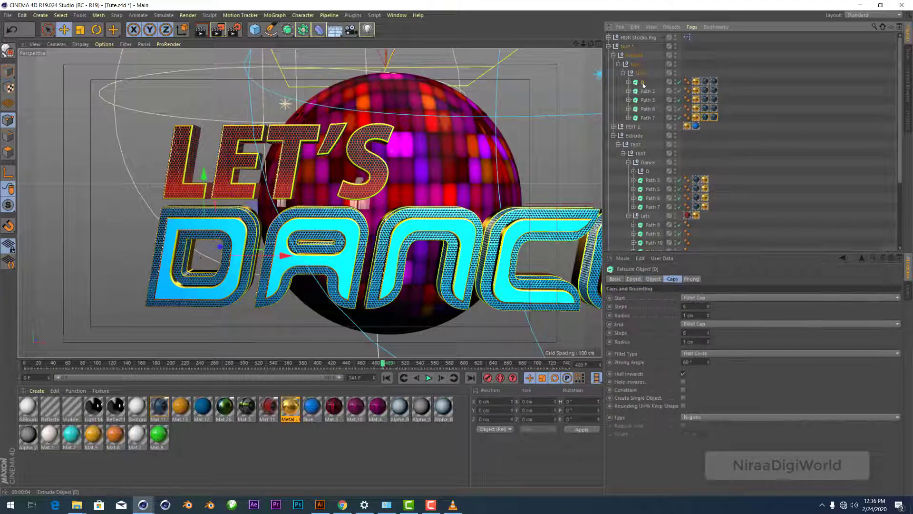
left_click_drag(651, 173, 651, 172)
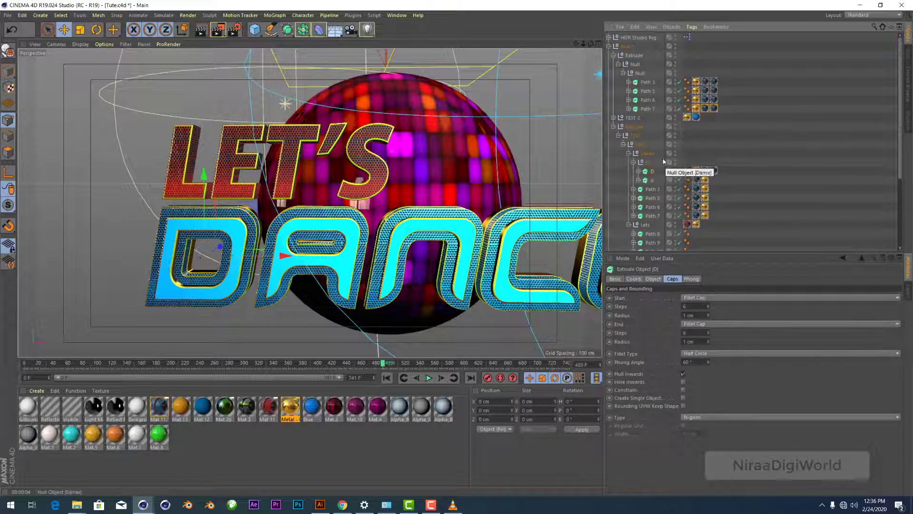
scroll(717, 126, "down", 5)
scroll(716, 126, "up", 3)
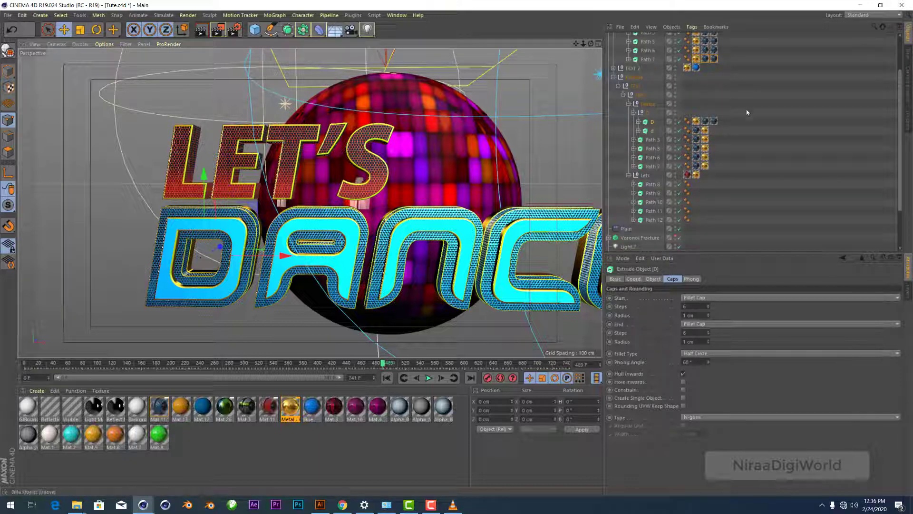
left_click(771, 118)
scroll(767, 127, "up", 3)
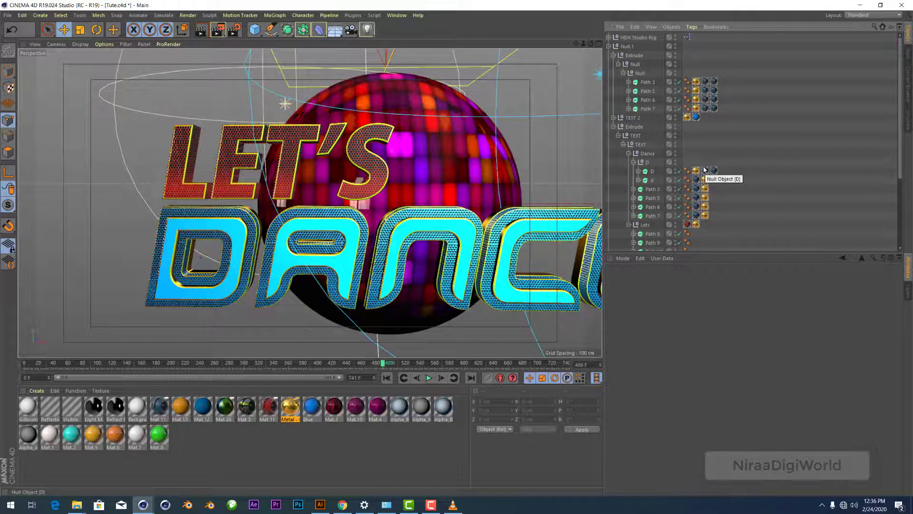
left_click(676, 163)
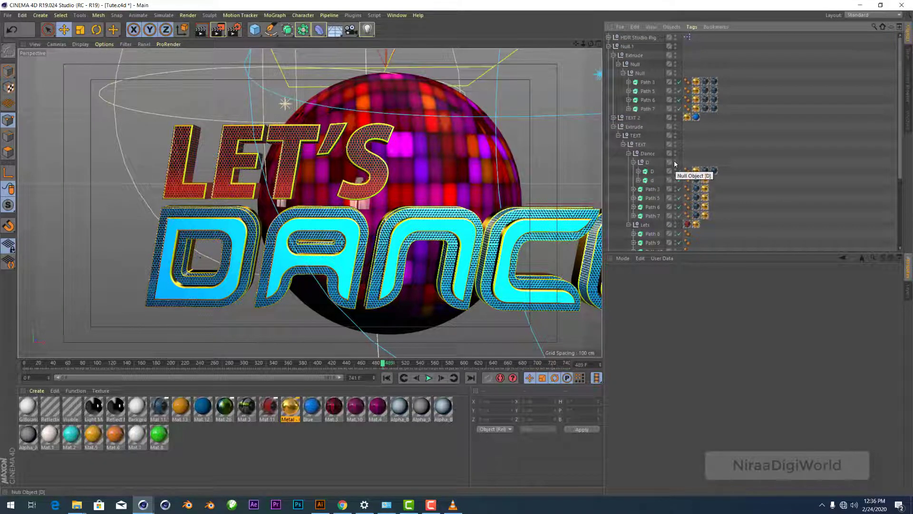
left_click(676, 163)
left_click(625, 118)
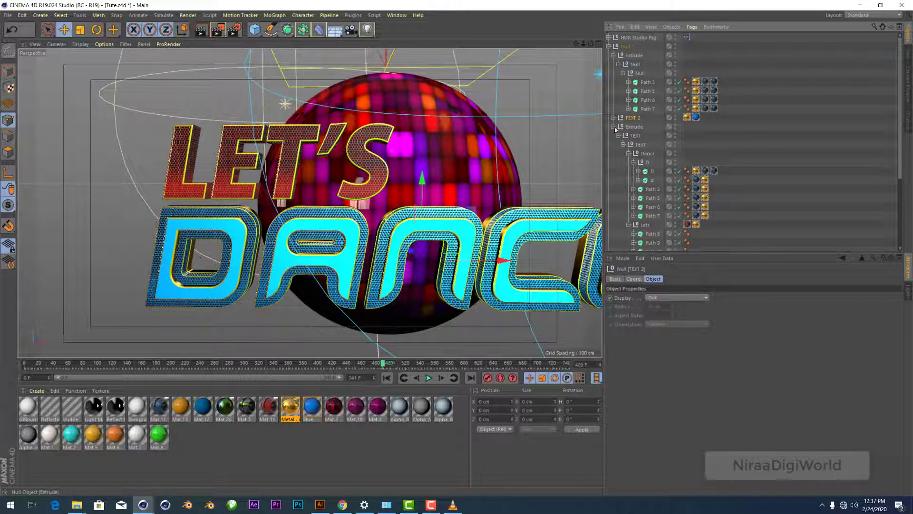
Step: Rename TEXT 2's Path 1 to D, copy the texture tags onto it, and move it into Dance
left_click(614, 118)
left_click(633, 127)
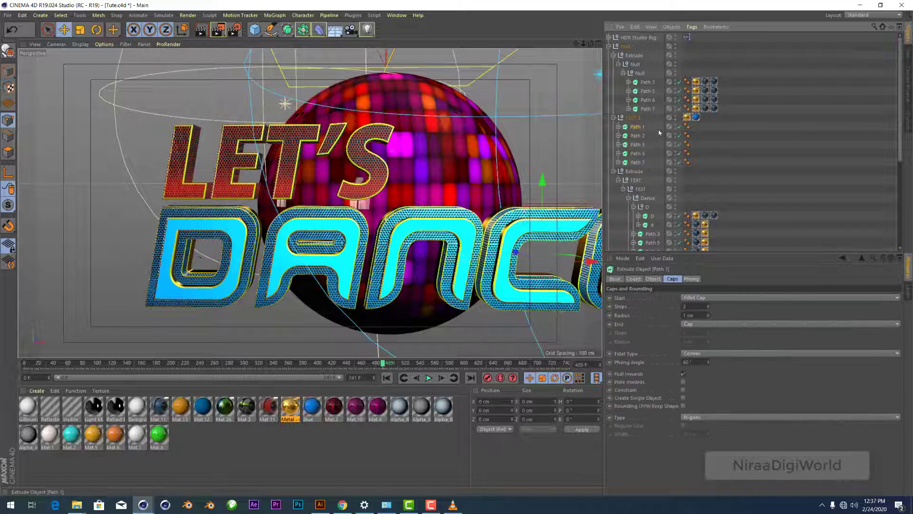
double_click(638, 126)
key("BackSpace")
type("D")
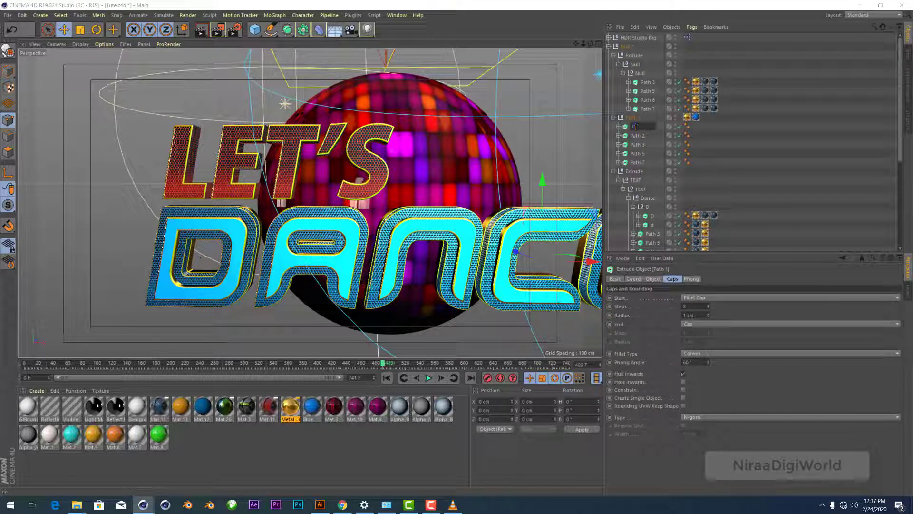
key("Return")
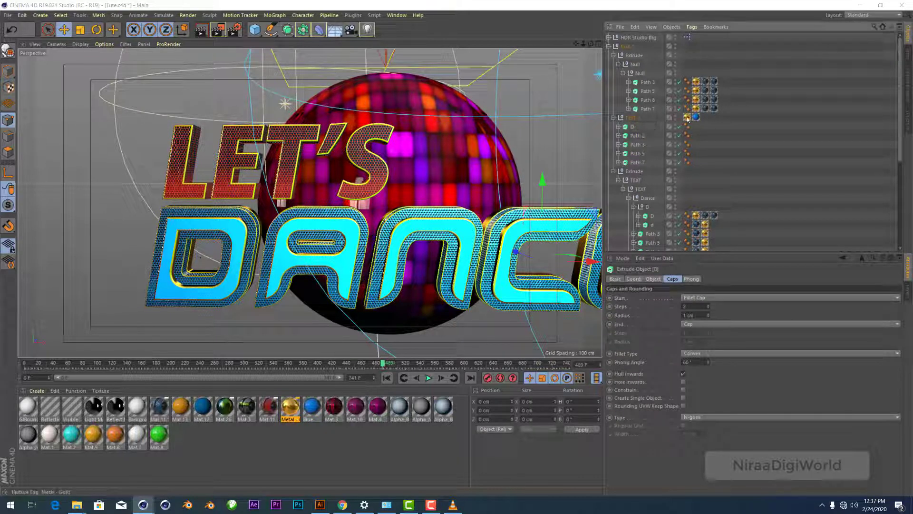
left_click(688, 118)
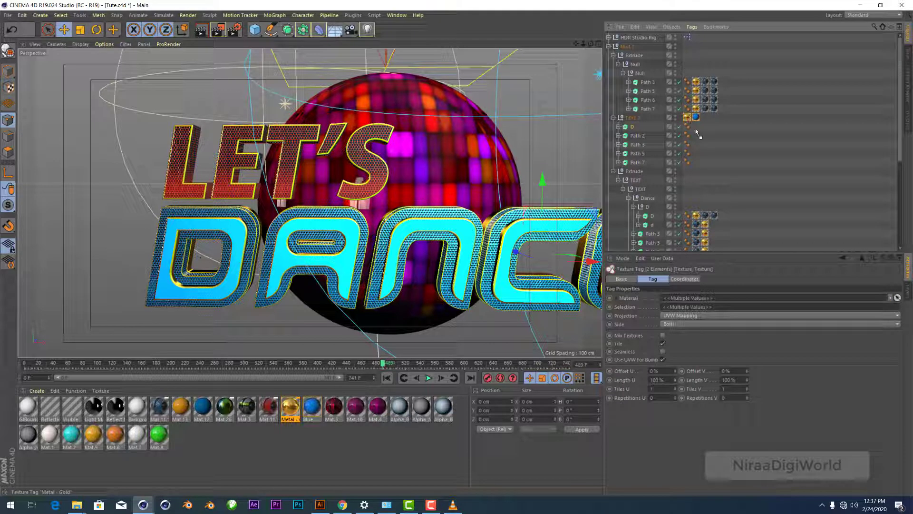
left_click_drag(687, 120, 695, 163)
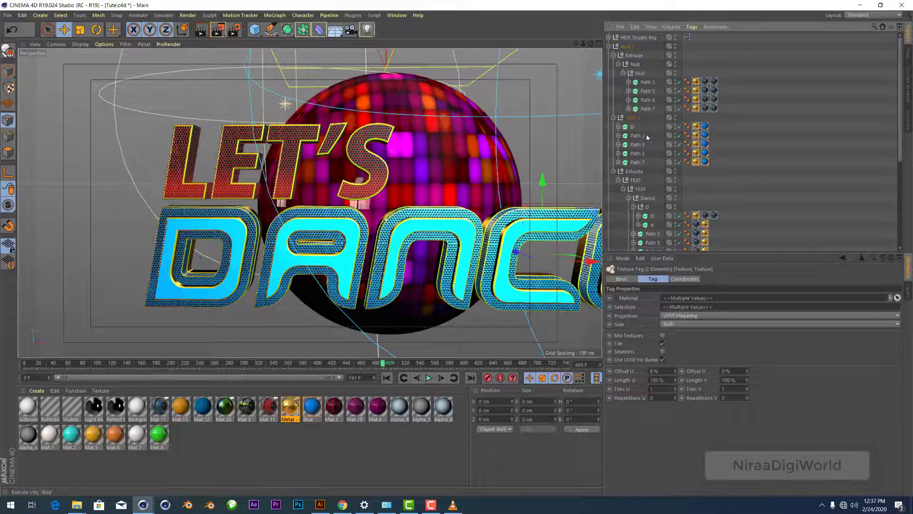
left_click(632, 127)
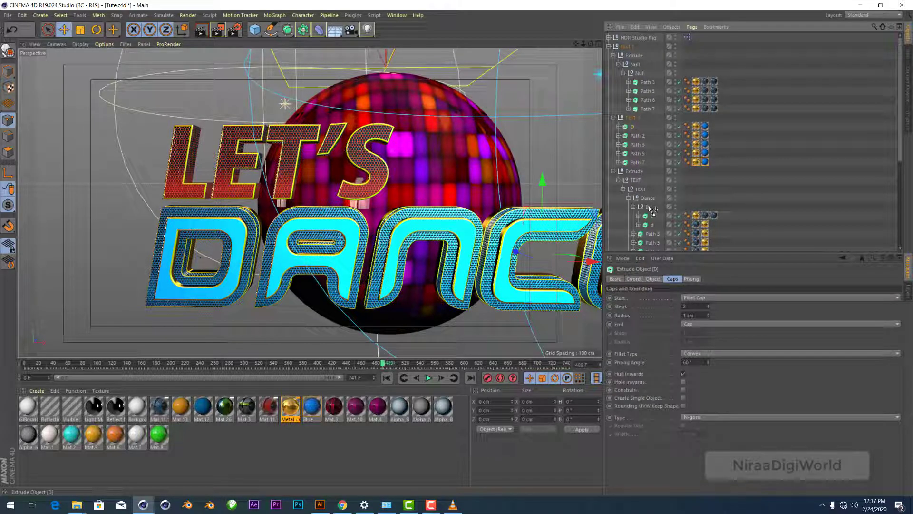
left_click_drag(651, 199, 641, 207)
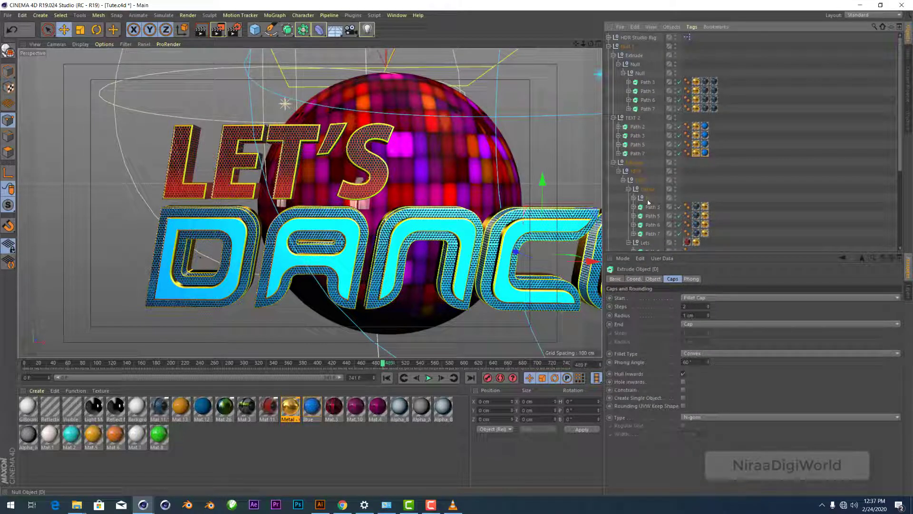
Step: Rename both Path 3 pieces to A and group them under a new null named A
left_click(652, 207)
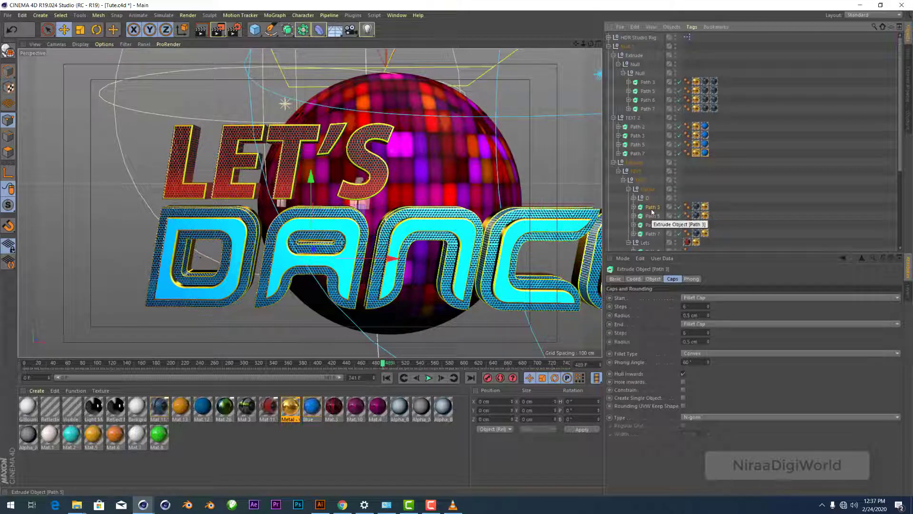
double_click(653, 207)
type("A")
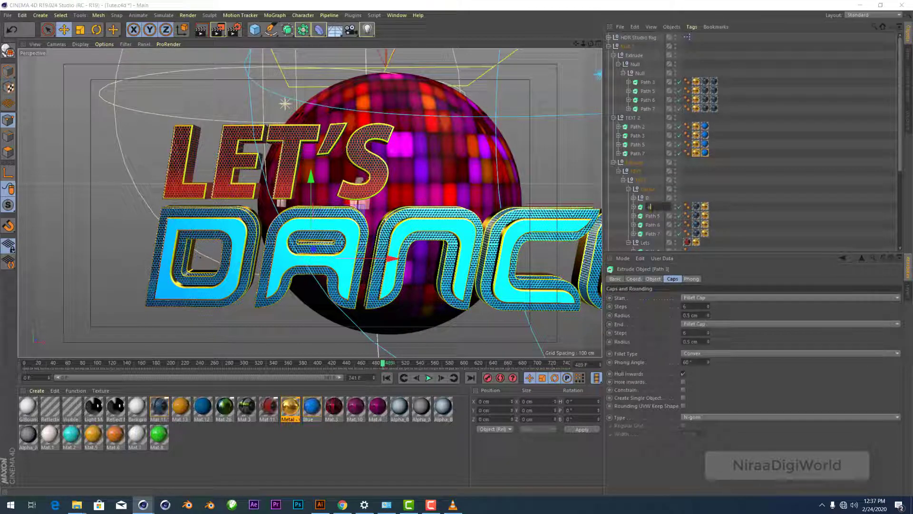
key("Return")
double_click(645, 84)
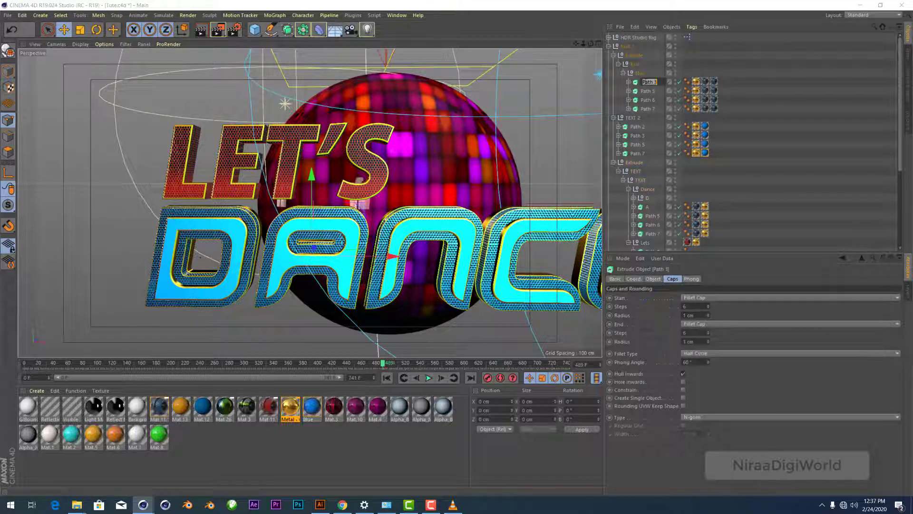
type("LA")
key("Return")
key("alt+g")
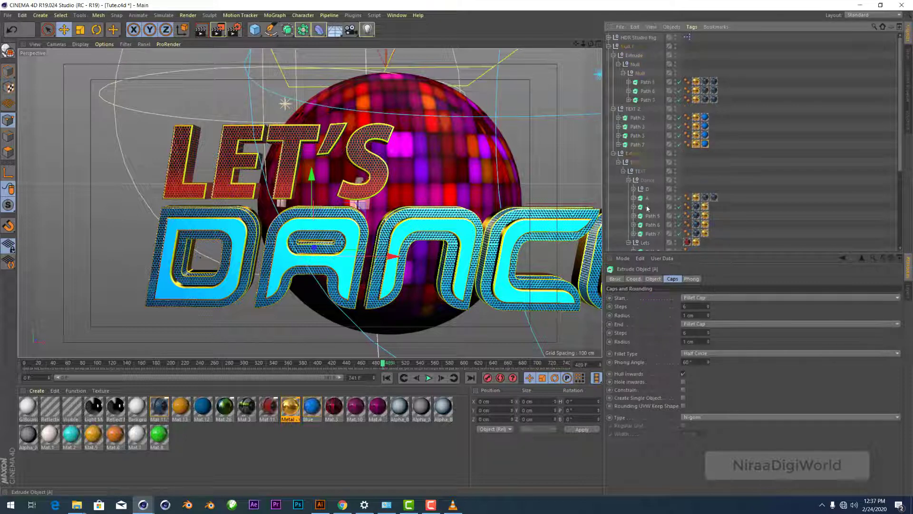
double_click(652, 198)
type("A")
key("Return")
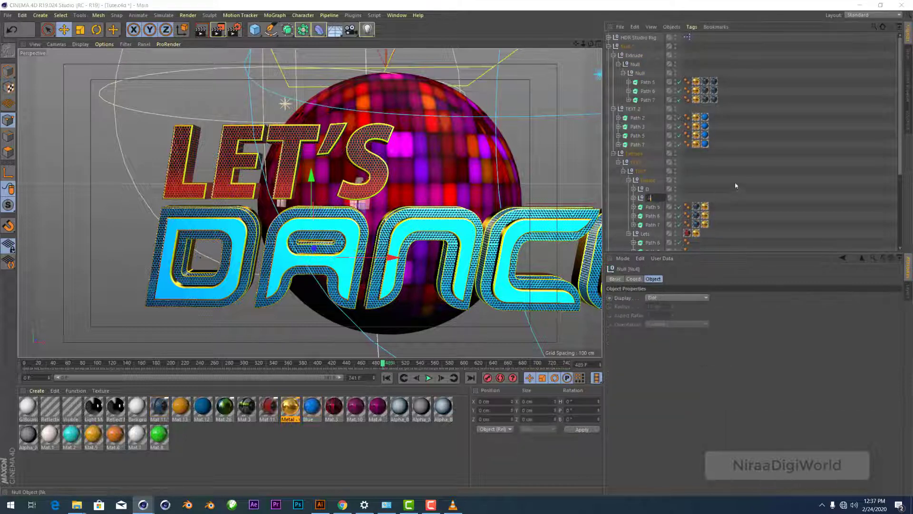
left_click(634, 198)
Step: Rename TEXT 2's Path 2 to A and move it into the A null
left_click(637, 118)
double_click(636, 119)
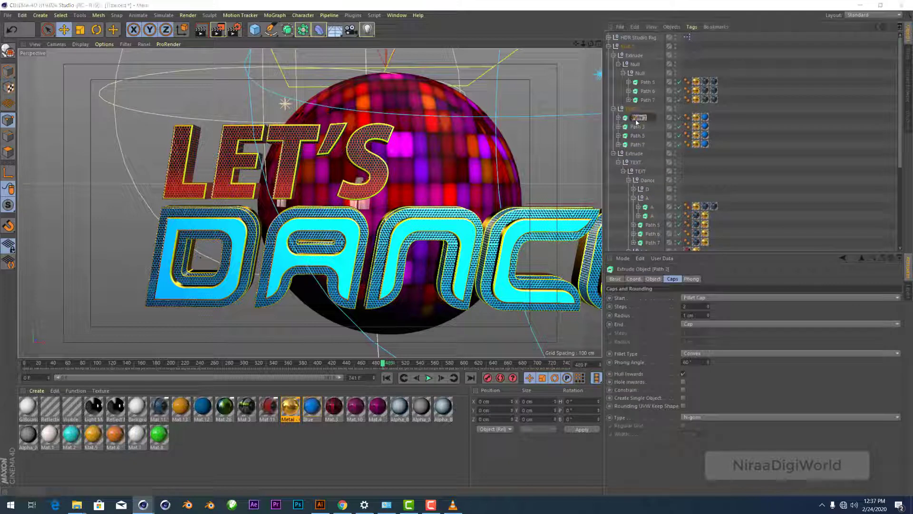
type("LA")
key("Return")
left_click_drag(638, 118, 634, 192)
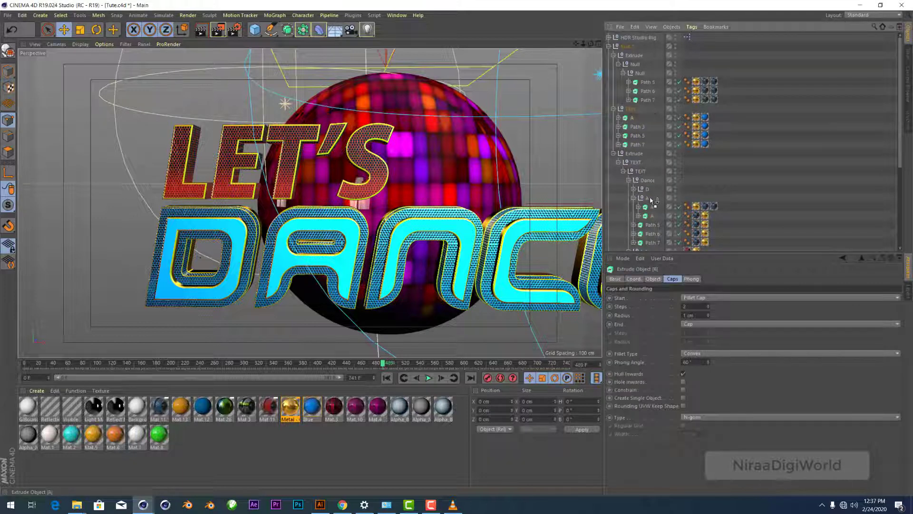
left_click(634, 189)
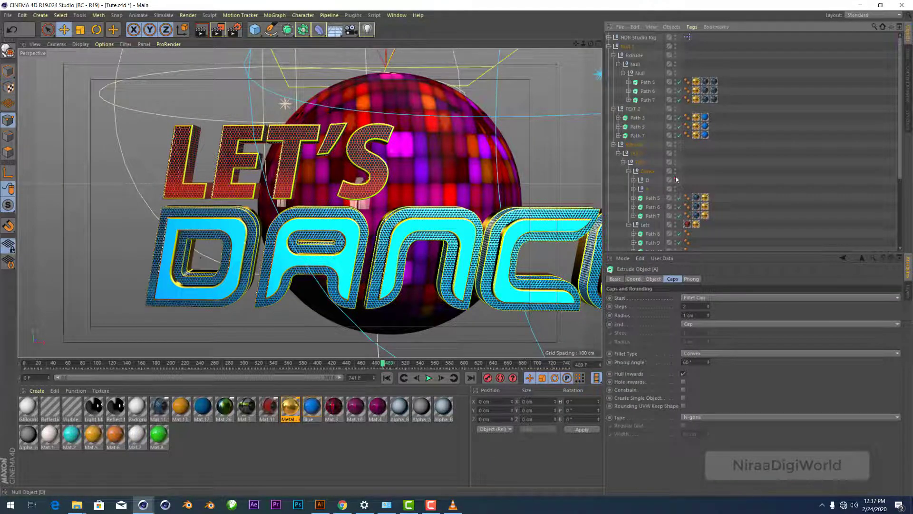
Step: Move a D piece into the top Null group and rename it C
key("h")
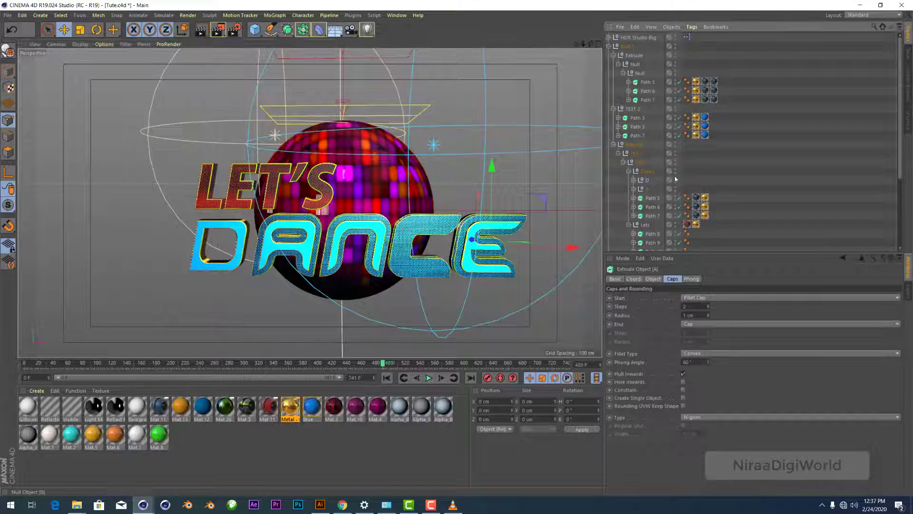
left_click(647, 81)
left_click(634, 180)
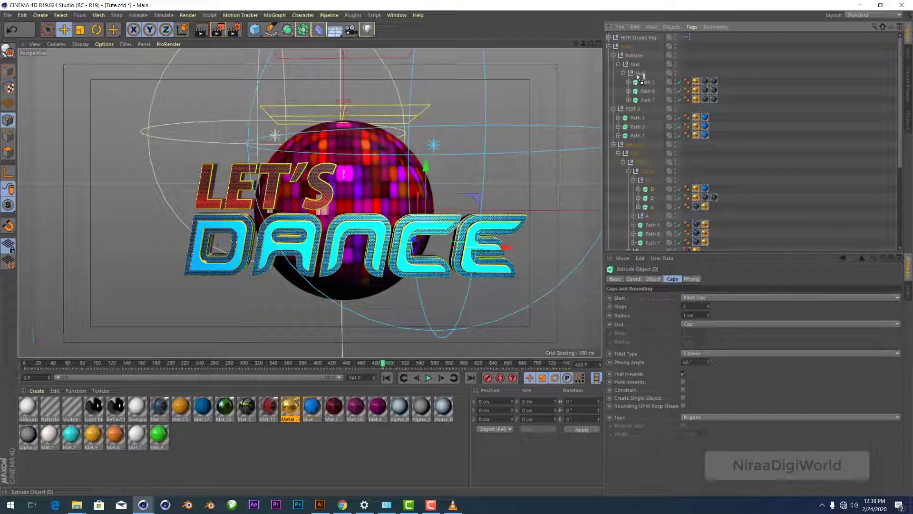
left_click_drag(652, 192, 639, 83)
type("C")
key("Return")
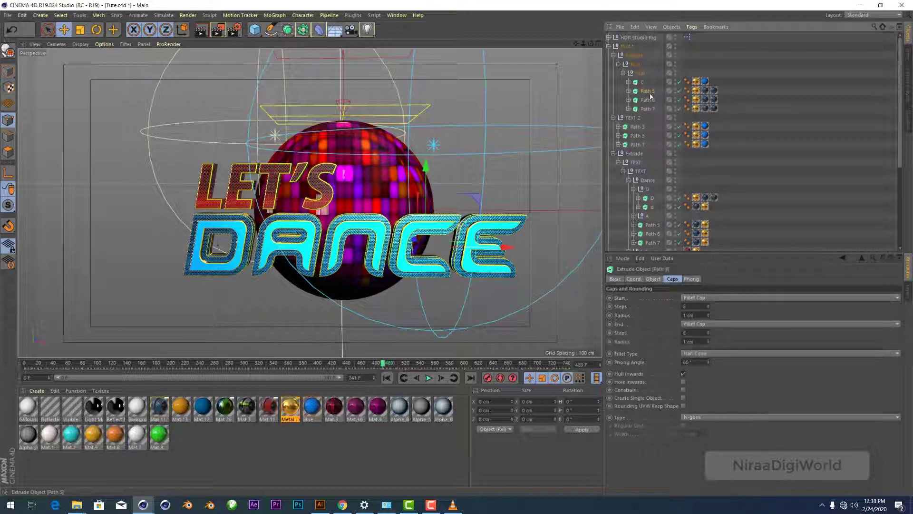
Step: Rename Path 5 in the top group to N and undo the accidental E letter copy
left_click(648, 91)
double_click(648, 90)
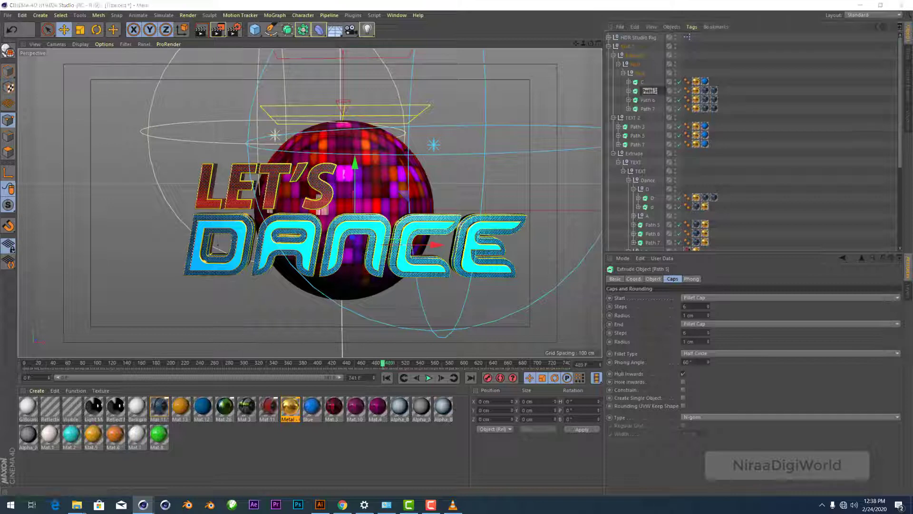
type("N")
key("Return")
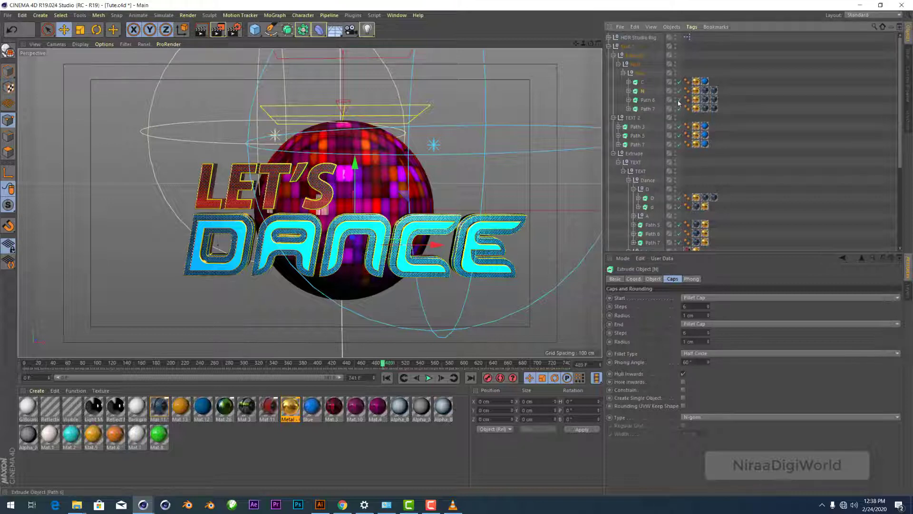
left_click(648, 101)
left_click(643, 81)
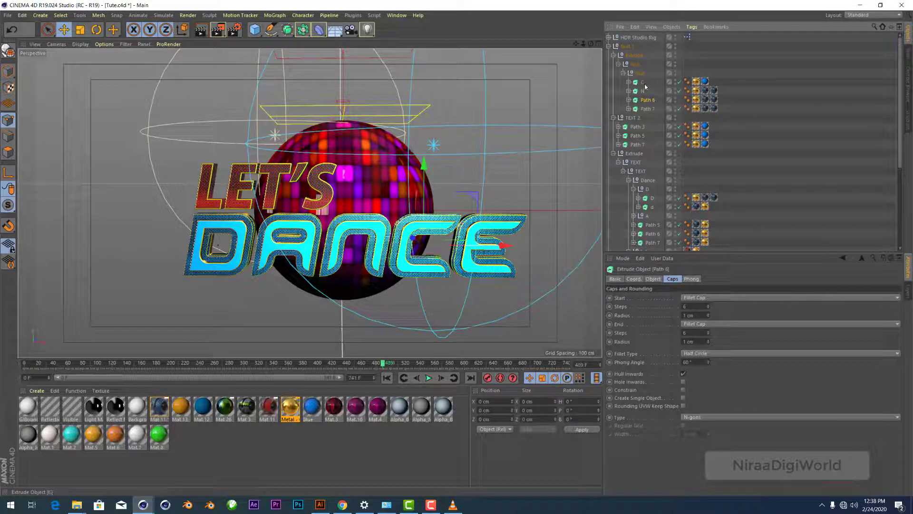
left_click(503, 250)
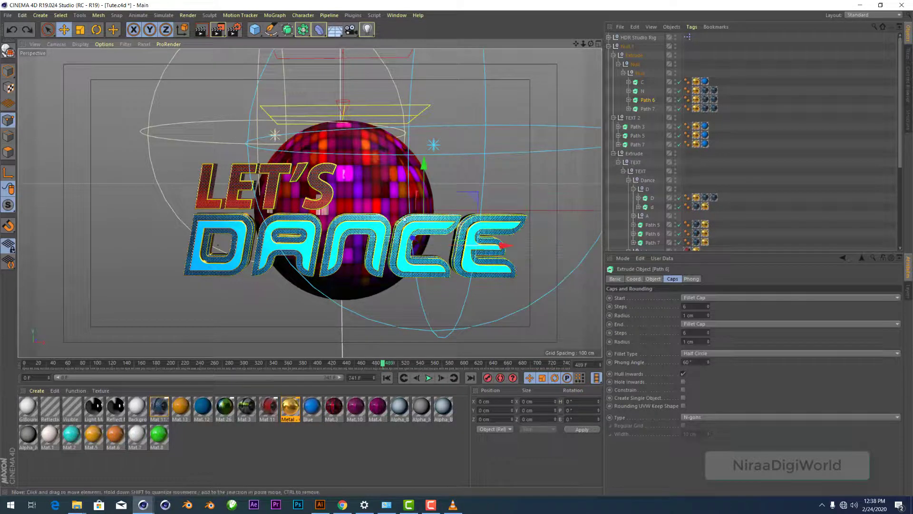
key("ctrl+z")
scroll(529, 203, "up", 2)
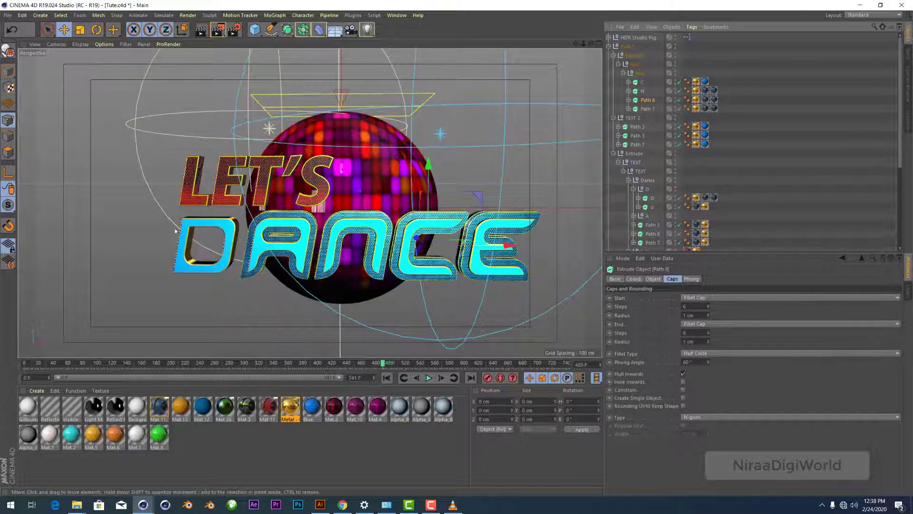
left_click(228, 232)
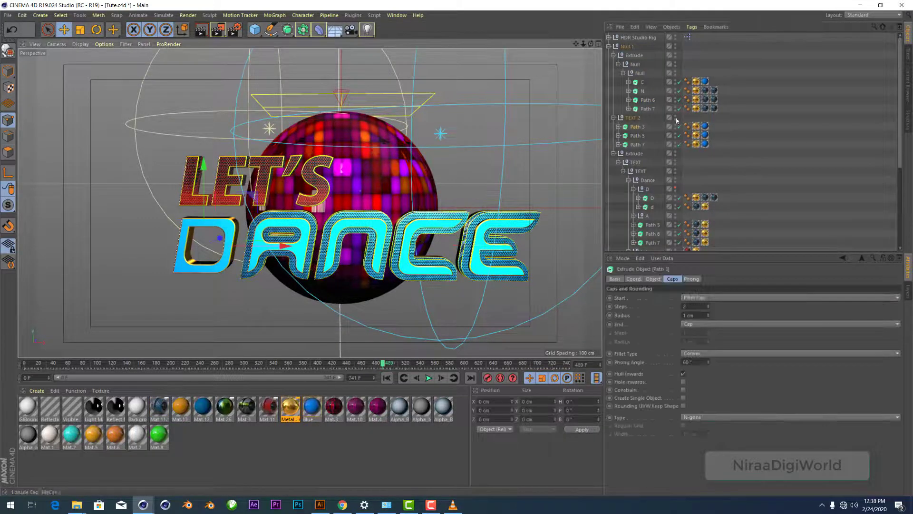
Step: Rename the TEXT 2 letter piece to D and move it into the D null
double_click(639, 127)
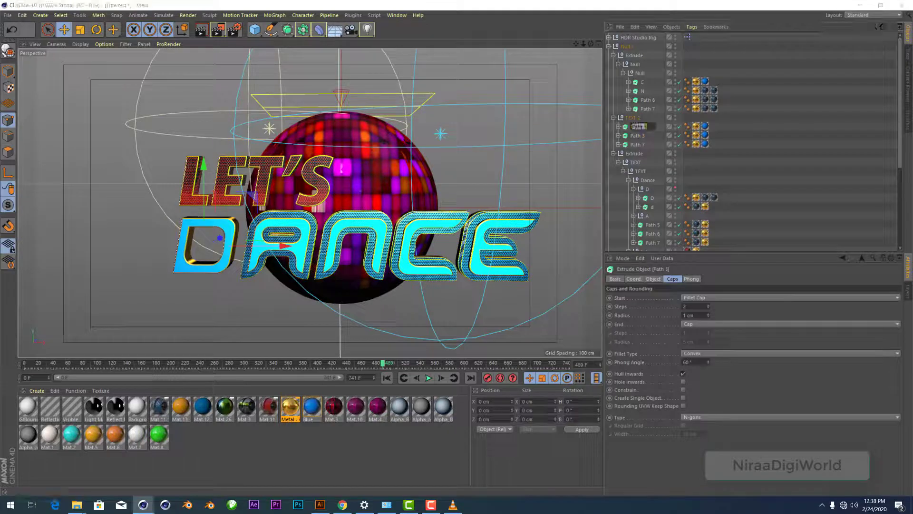
key("Return")
left_click_drag(627, 128, 653, 191)
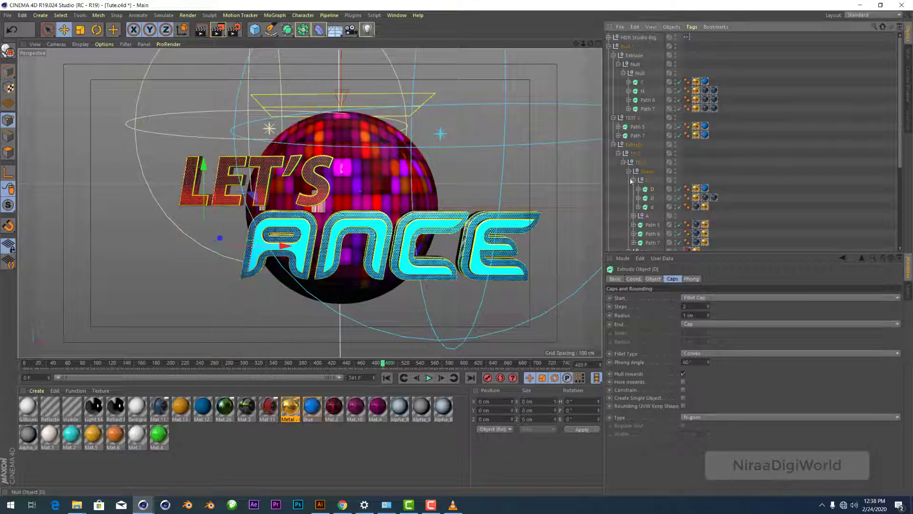
left_click(634, 181)
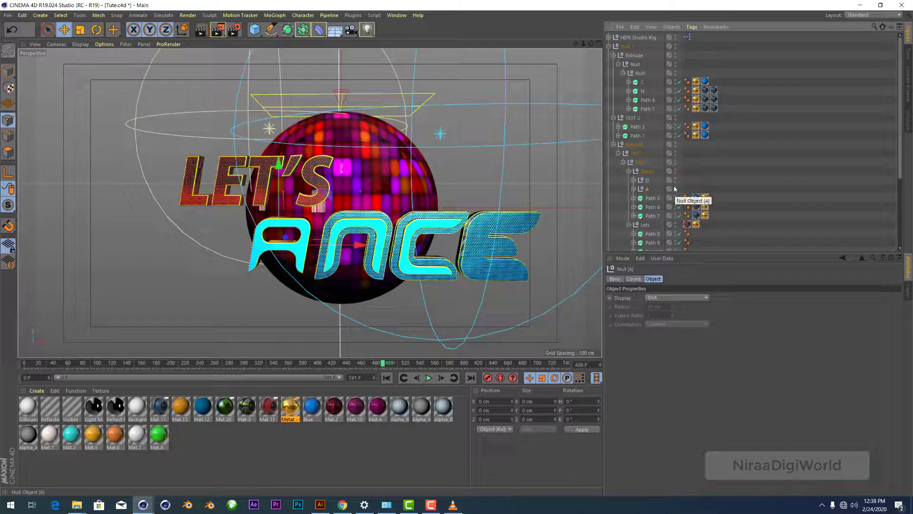
left_click(634, 189)
left_click(666, 215)
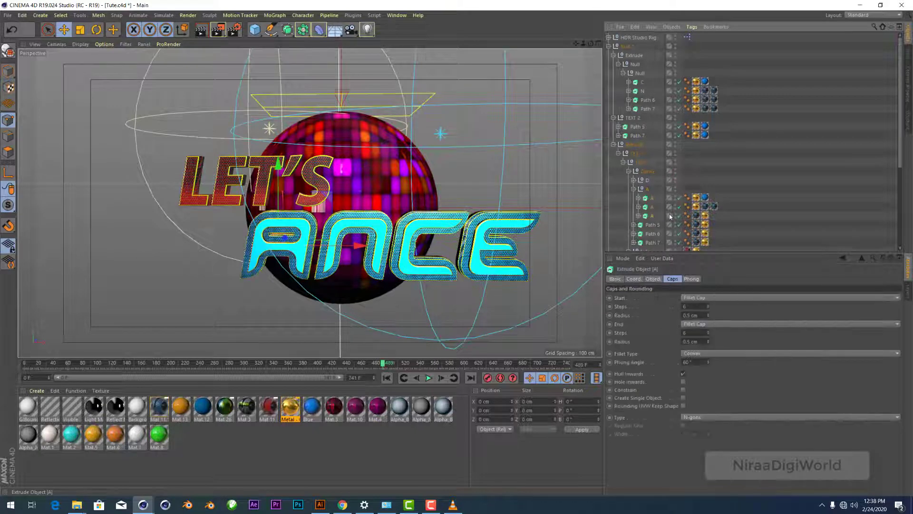
left_click(680, 199)
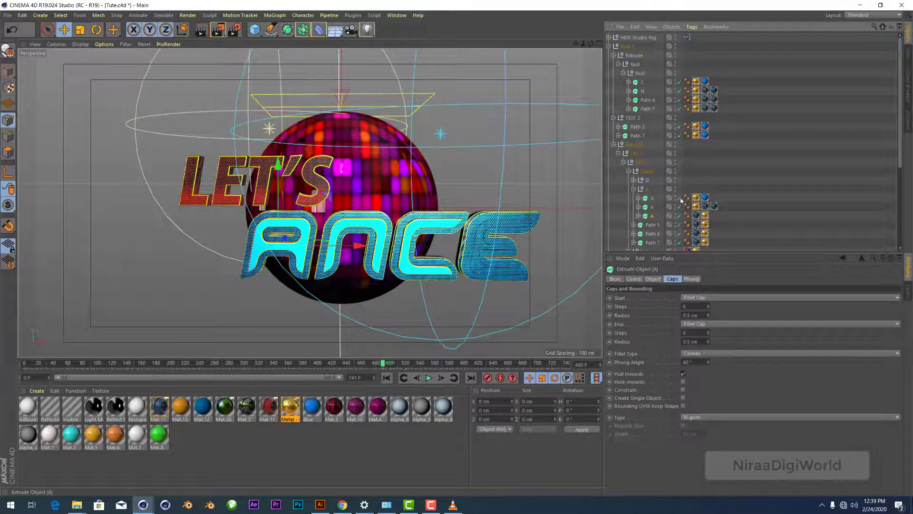
left_click(661, 207)
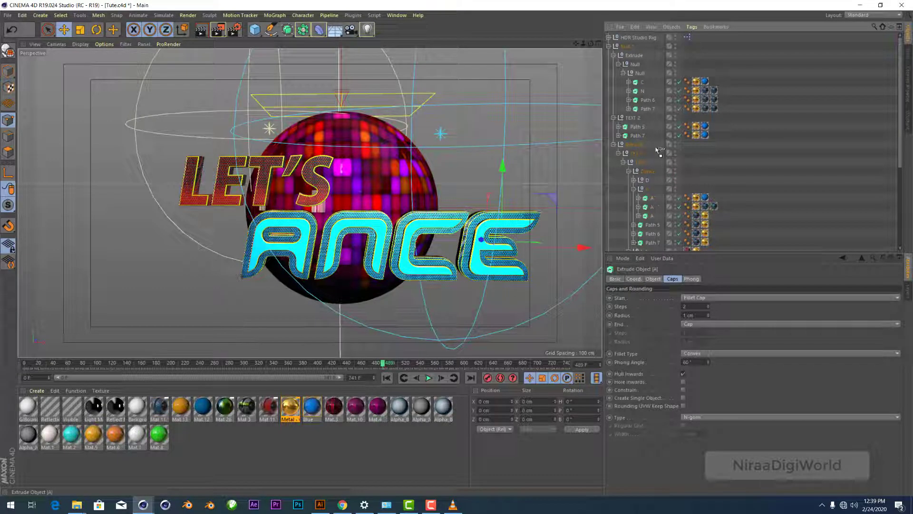
Step: Name the TEXT 2 letter A, hide the textured A shell, and remove the loose copy
left_click_drag(640, 126, 640, 127)
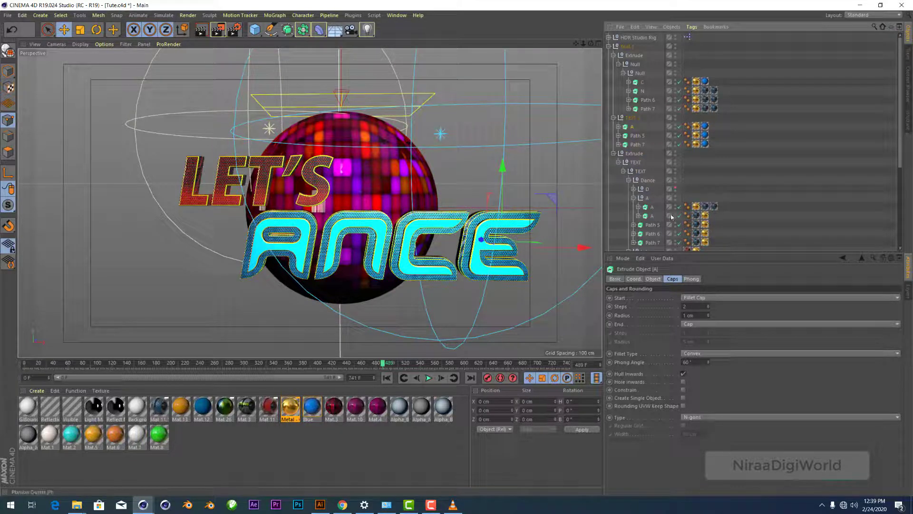
left_click(675, 198)
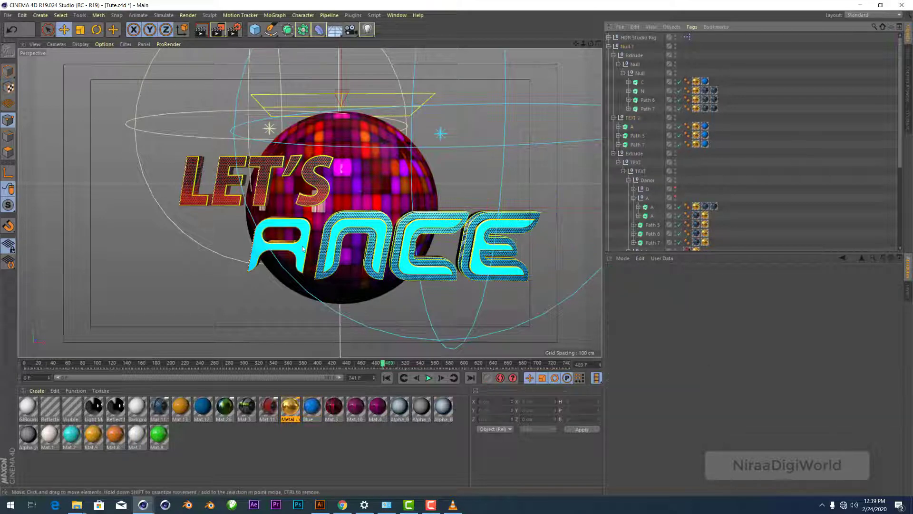
left_click(637, 135)
key("Return")
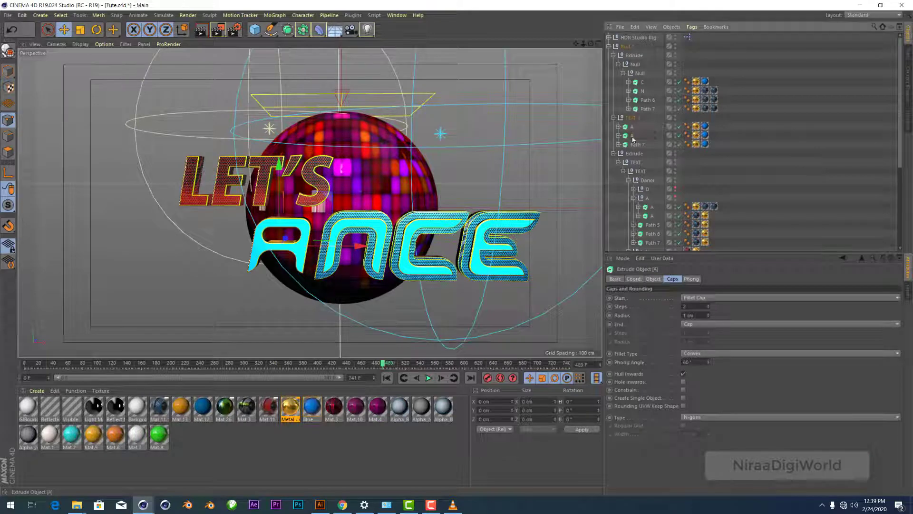
key("Delete")
Step: Rename Path 5 under Dance to N and wrap it with Alt+G in an N null
left_click(654, 200)
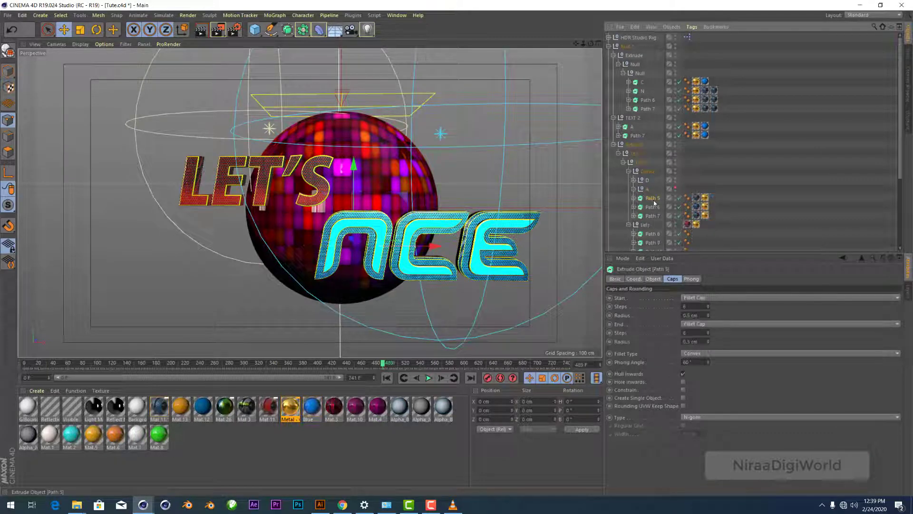
double_click(653, 198)
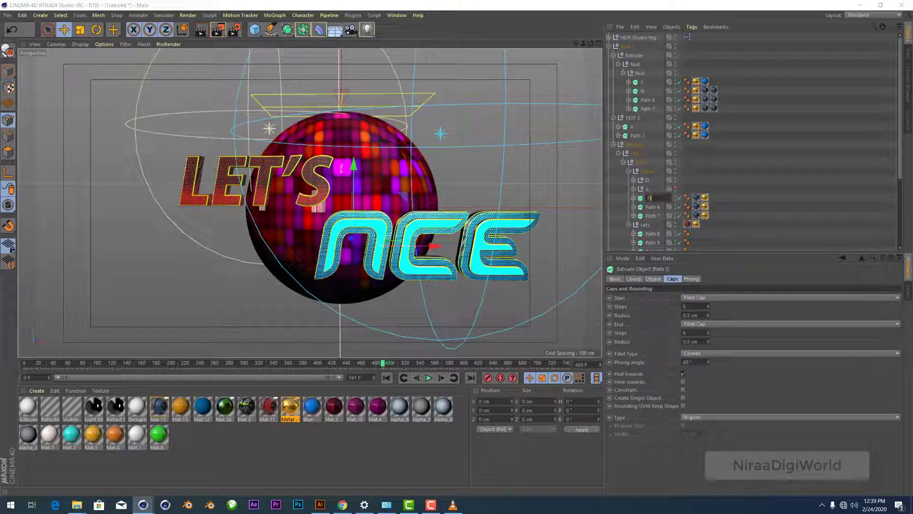
key("Return")
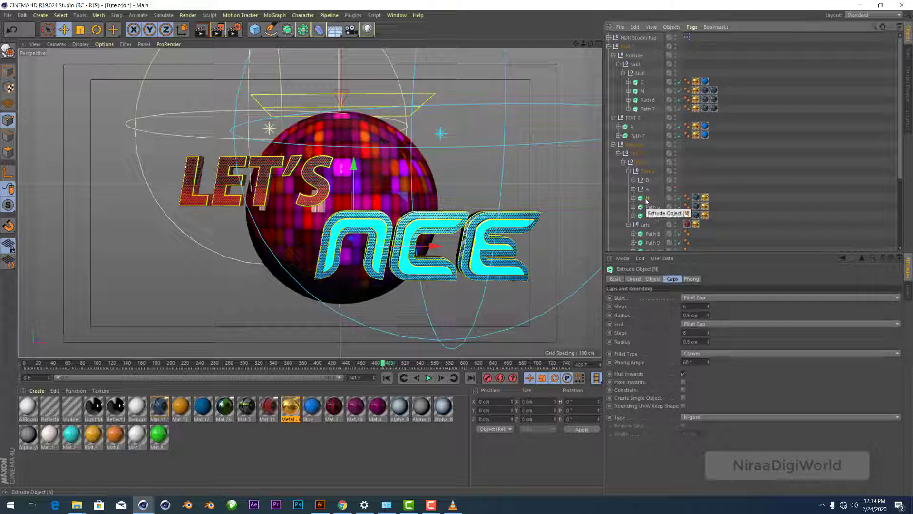
key("alt+g")
double_click(652, 198)
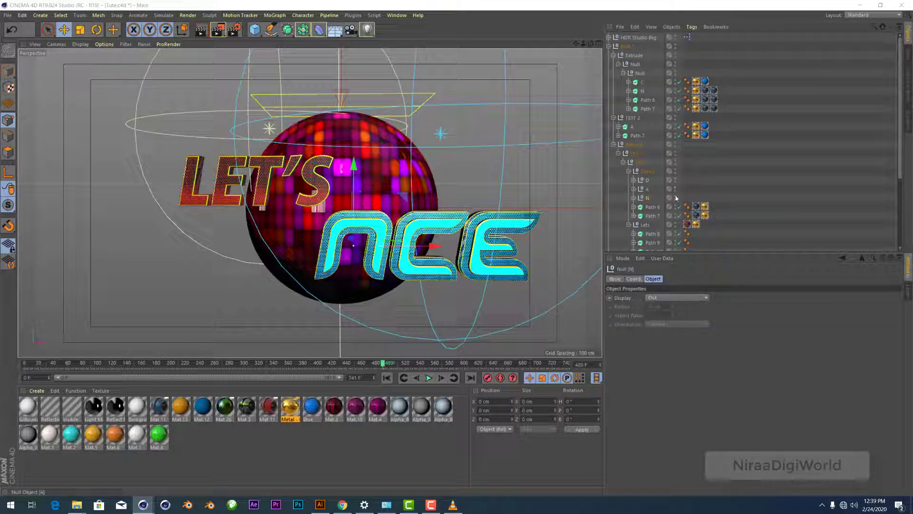
left_click(643, 91)
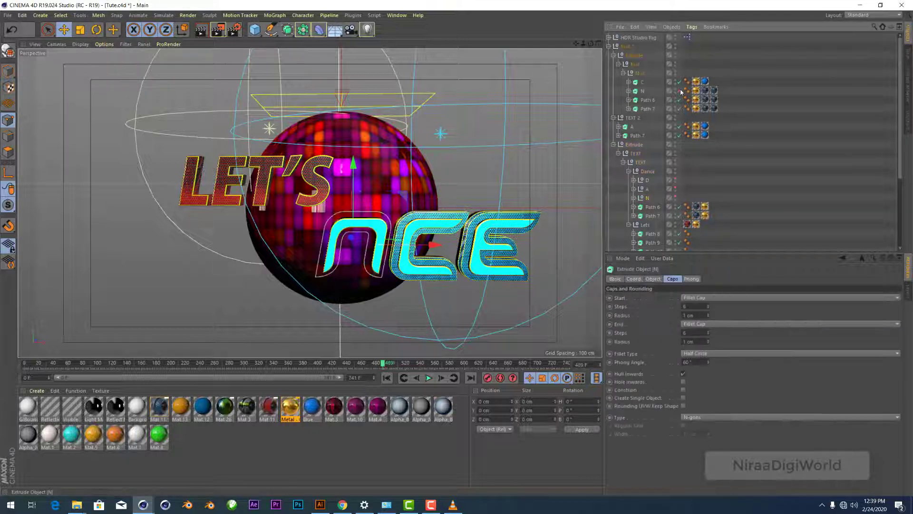
mouse_move(651, 198)
left_mouse_down()
mouse_move(633, 186)
mouse_move(649, 198)
left_mouse_up()
Step: Rename Path 7 under TEXT 2 to N and move it into the N null
left_click(638, 127)
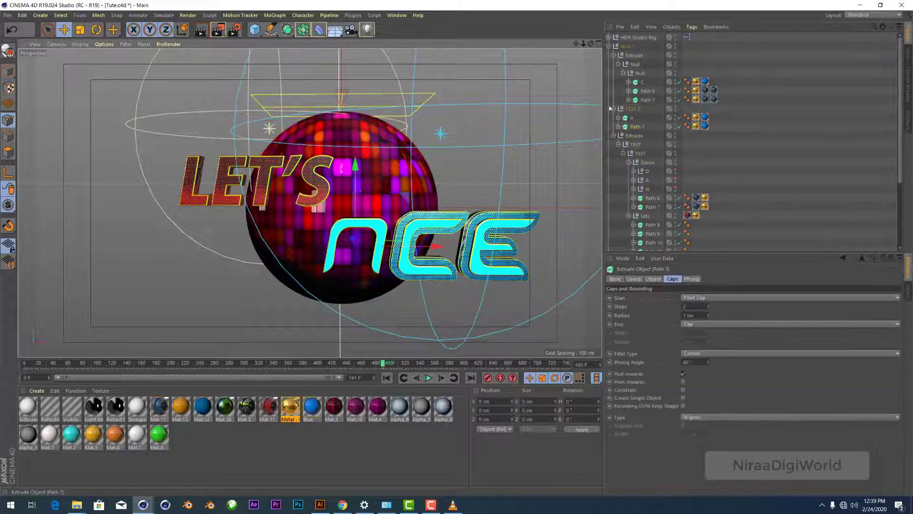
double_click(638, 126)
type("N")
key("Return")
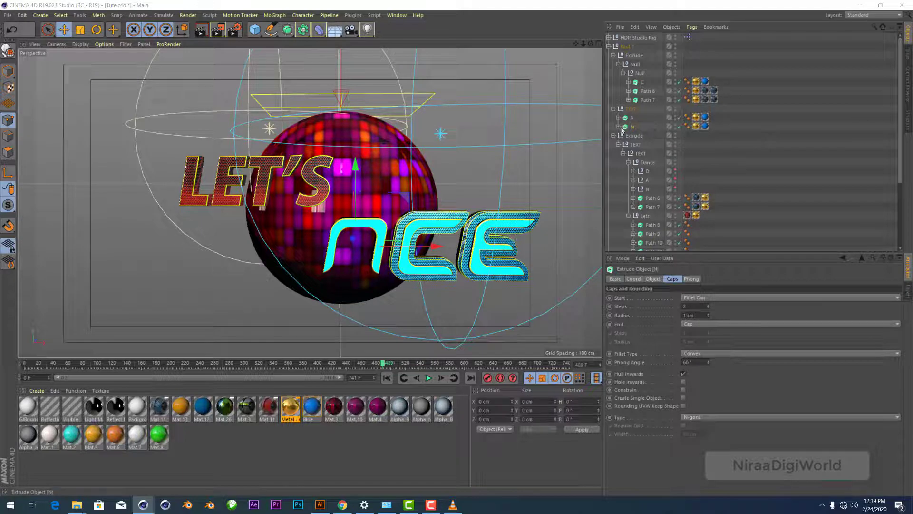
left_click_drag(635, 127, 647, 189)
Step: Rename Path 6 under Dance and wrap it with Alt+G in a null named C
left_click(650, 189)
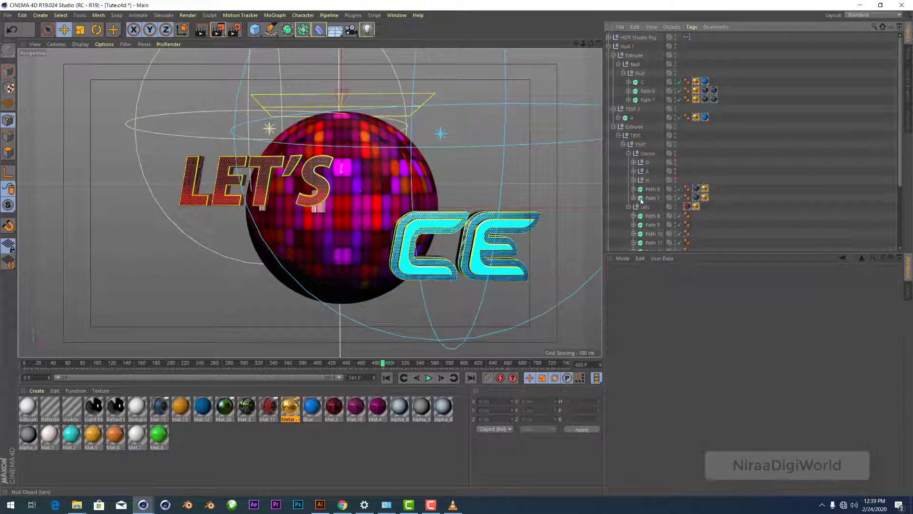
double_click(652, 189)
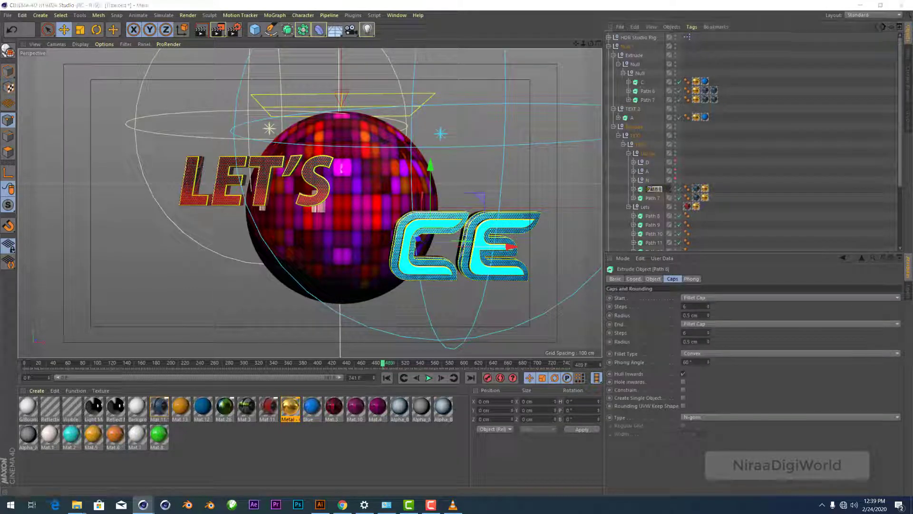
type("L")
key("Return")
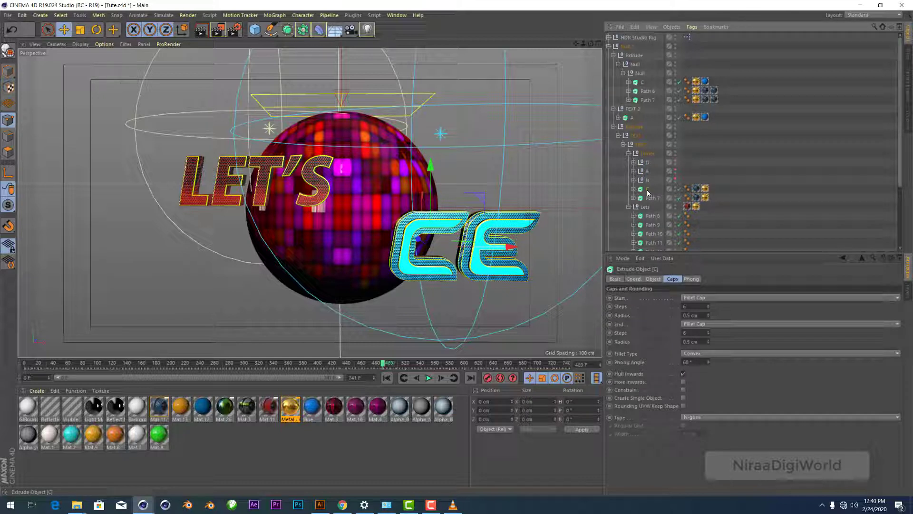
key("alt+g")
double_click(651, 189)
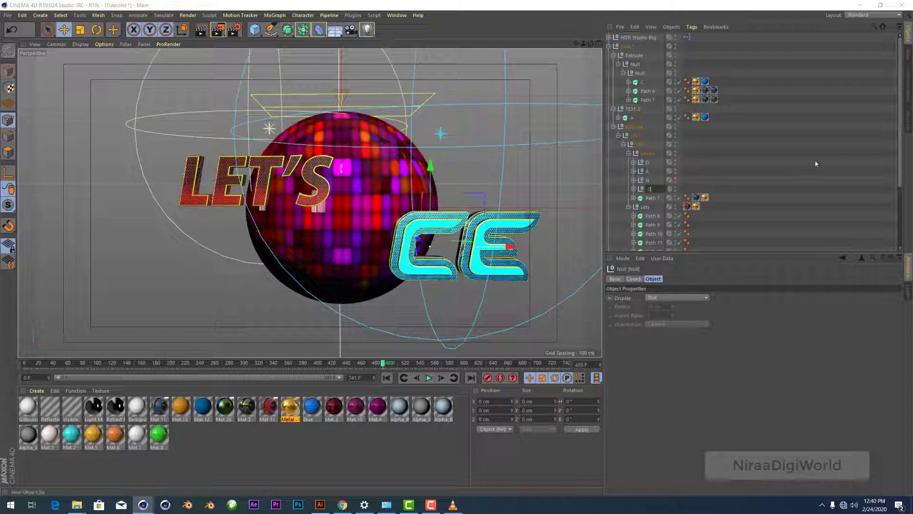
key("Return")
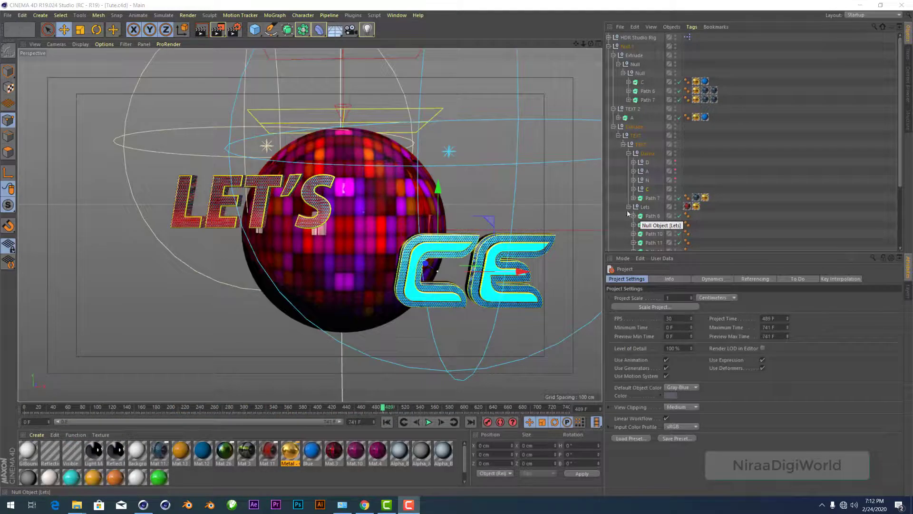
Step: Locate the C letter extrudes and rename Path 6 in the first text group
left_click(581, 286)
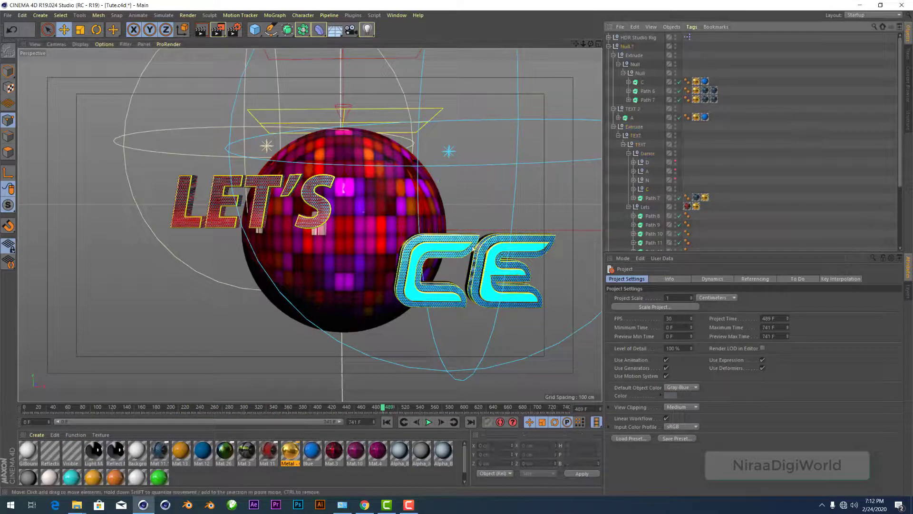
scroll(688, 166, "down", 2)
left_click(648, 146)
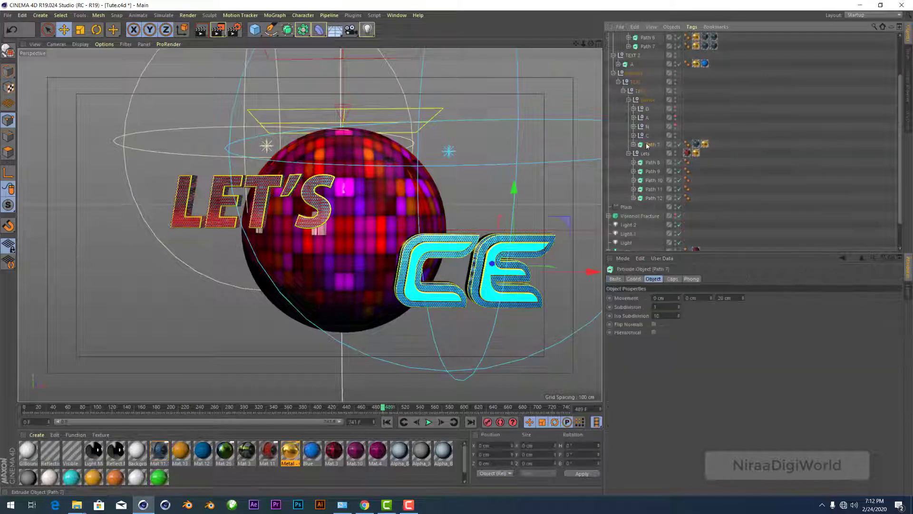
left_click(647, 136)
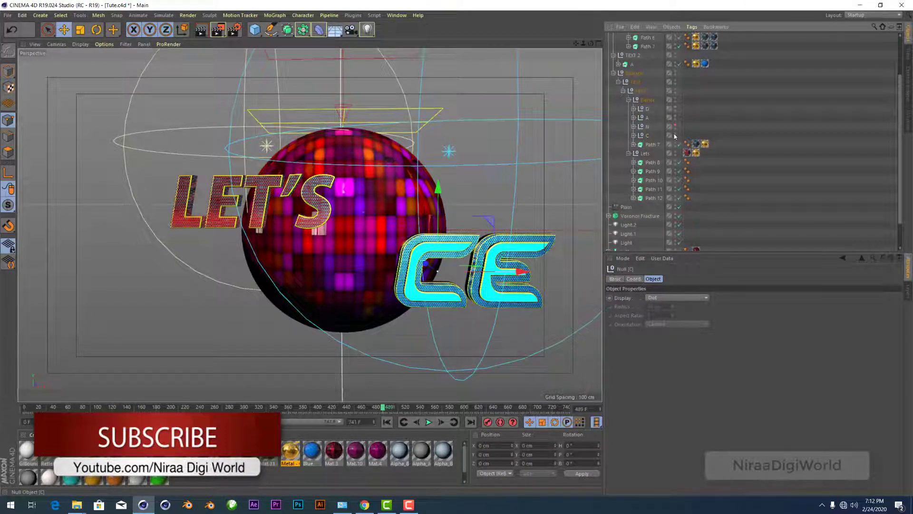
left_click(495, 260)
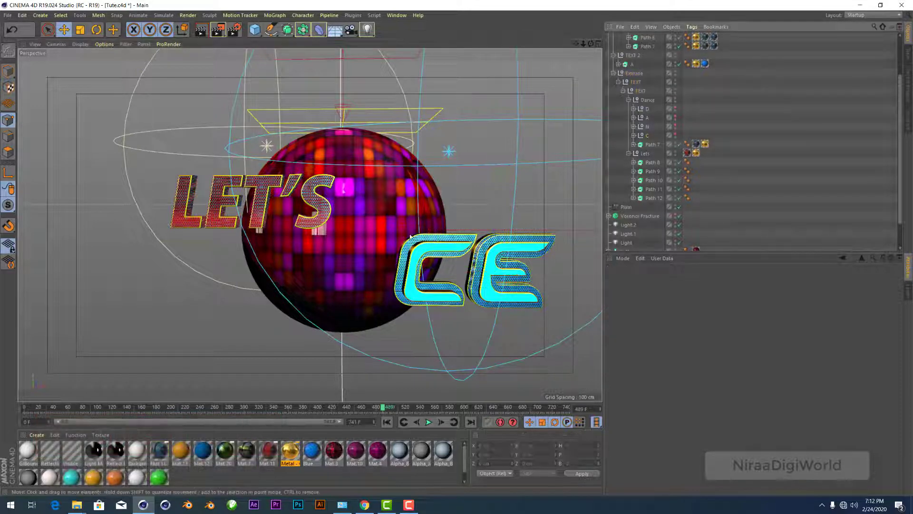
scroll(666, 96, "up", 3)
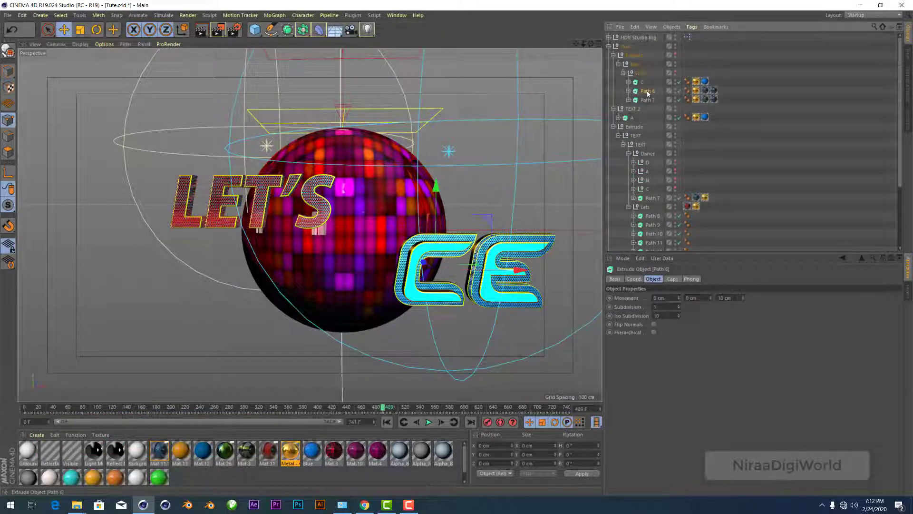
double_click(648, 90)
key("BackSpace")
key("Return")
Step: Move both C letter extrudes into the C null and collapse it
left_click_drag(635, 91, 648, 189)
left_click(642, 82)
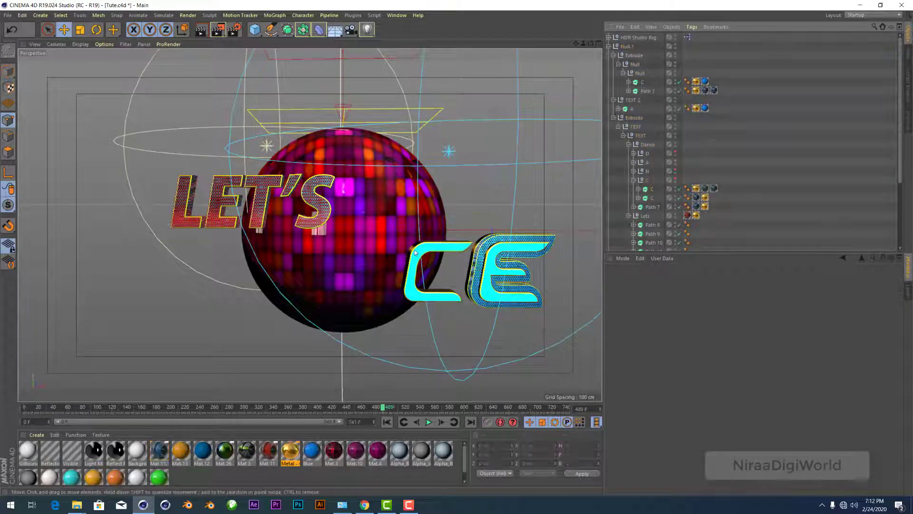
left_click_drag(637, 84, 652, 183)
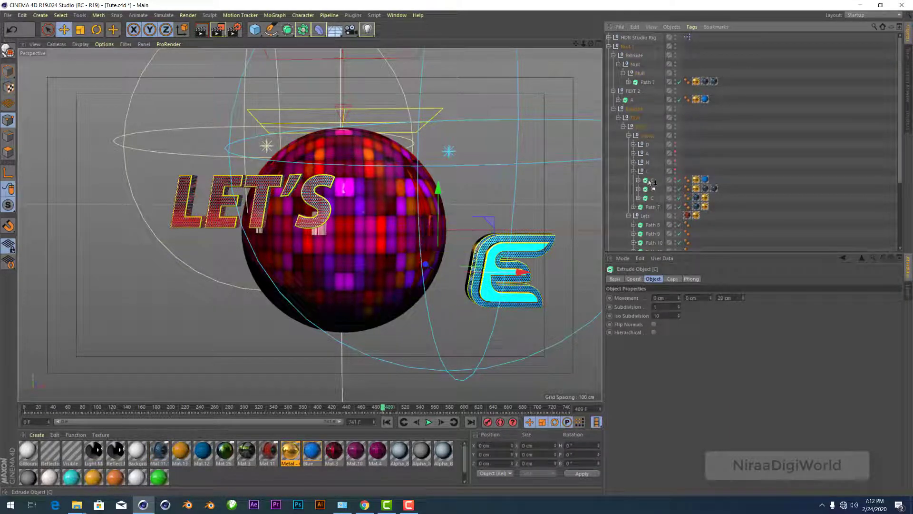
left_click(633, 170)
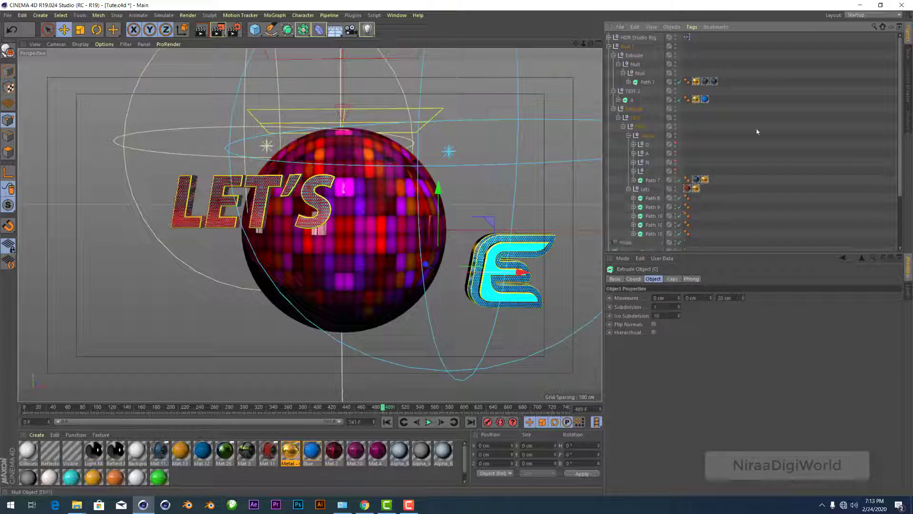
Step: Rename Path 7 under Dance to E and wrap it with Alt+G in a null named E
left_click(646, 83)
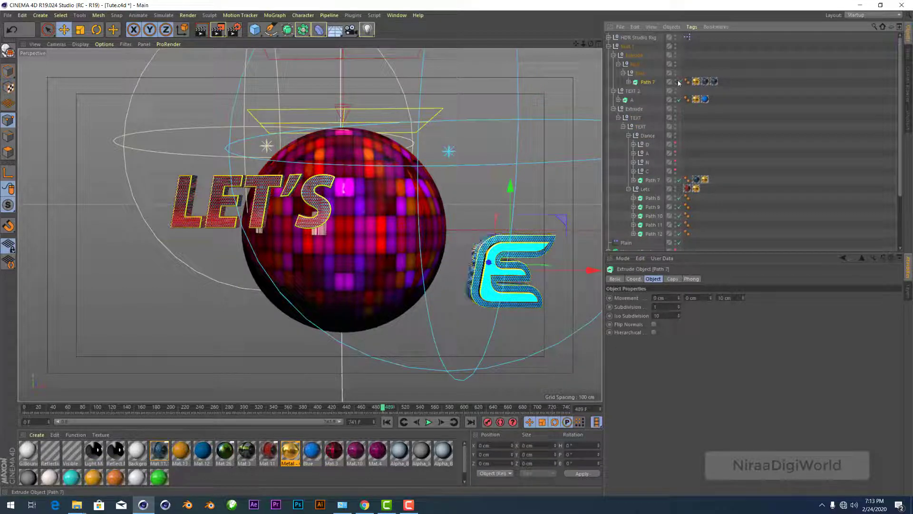
left_click(652, 180)
double_click(654, 181)
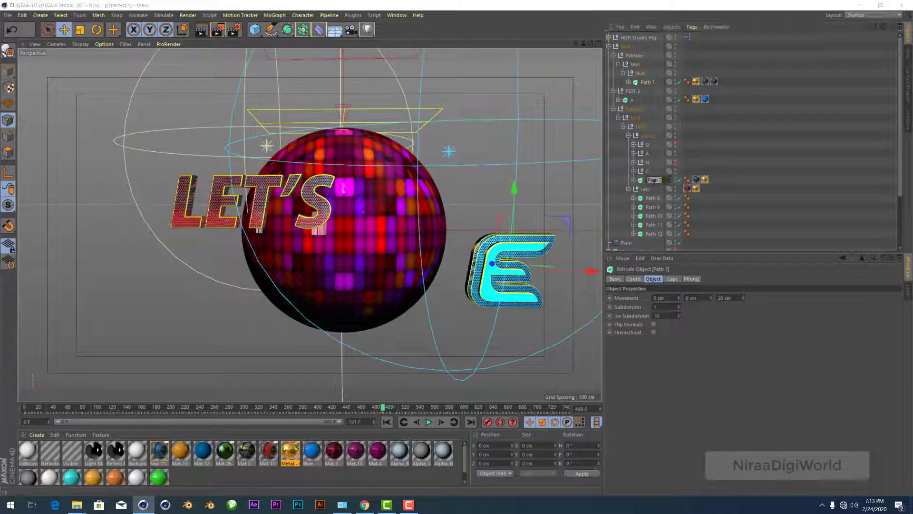
type("E")
key("Return")
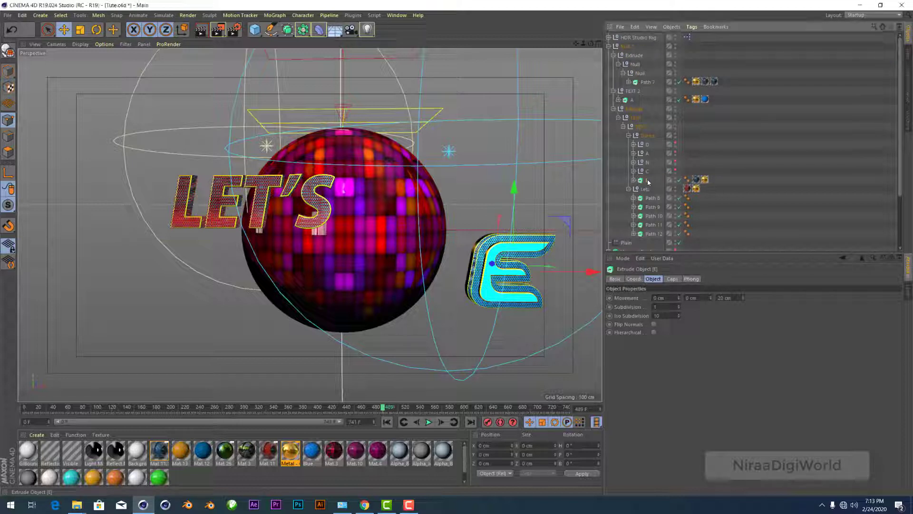
key("alt+g")
double_click(651, 180)
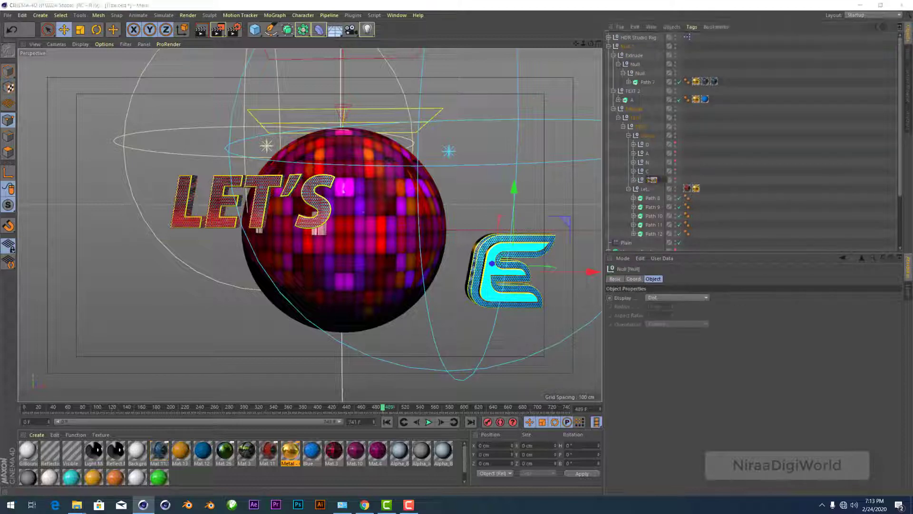
key("Return")
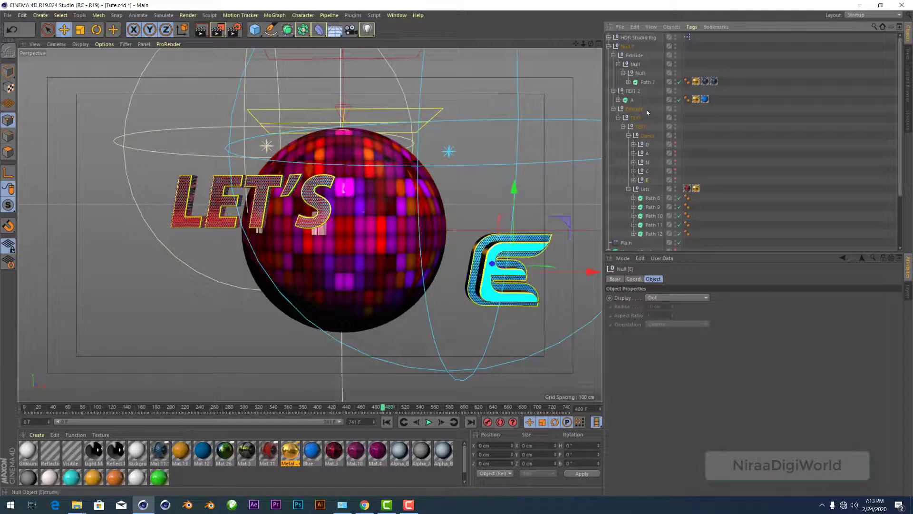
Step: Rename the two remaining letter extrudes to E and move both into the E null
left_click(632, 100)
double_click(632, 100)
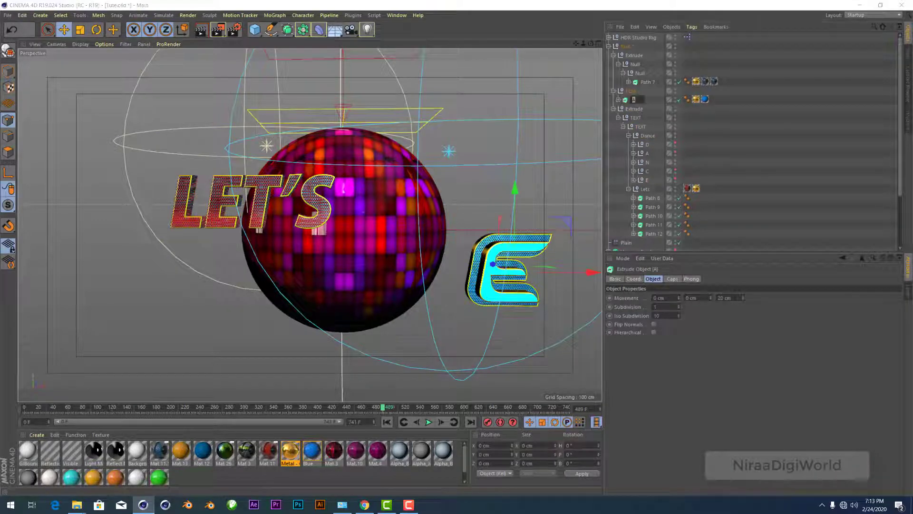
type("E")
key("Return")
left_click_drag(654, 187, 651, 183)
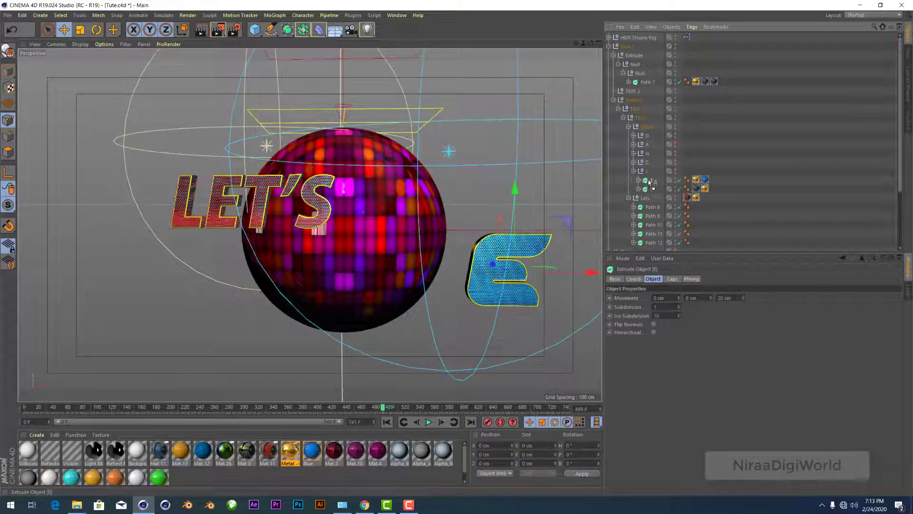
double_click(647, 82)
type("E")
key("Return")
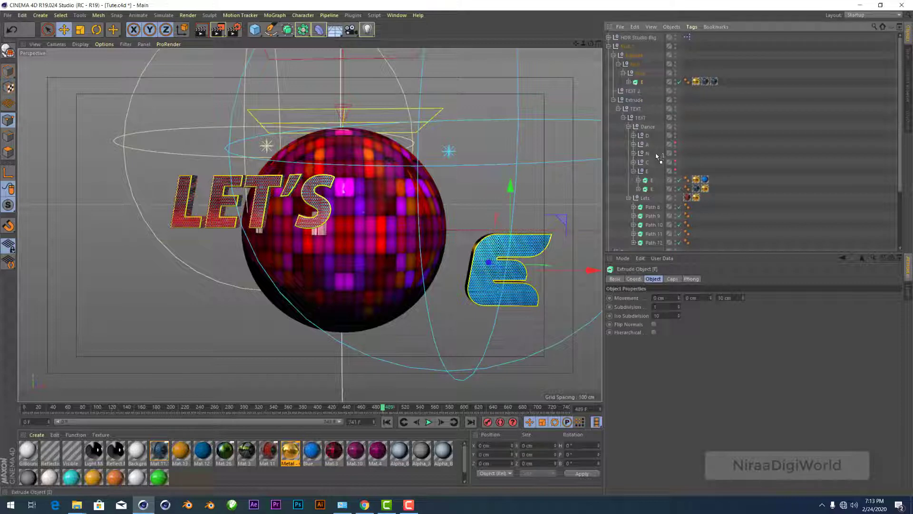
left_click_drag(650, 173, 650, 172)
left_click(634, 162)
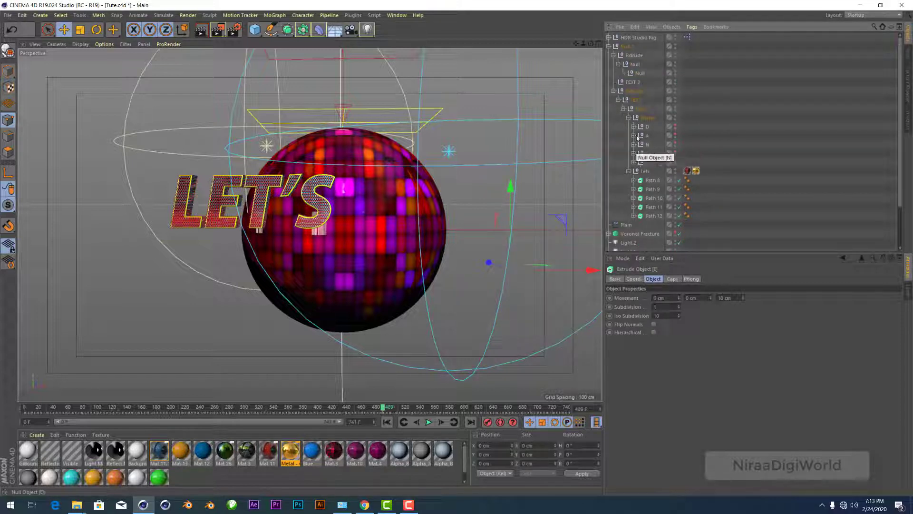
Step: Move Dance and Lets to the top level and delete the TEXT 2 null
left_click(648, 118)
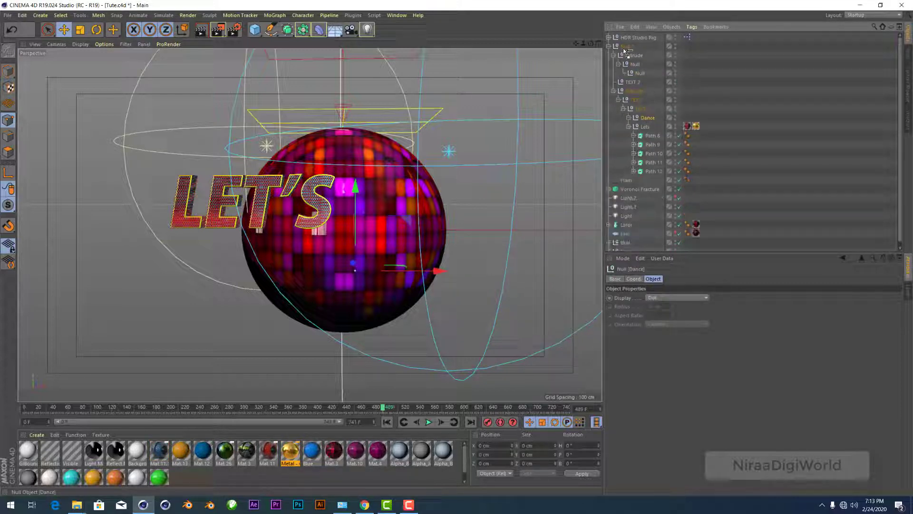
left_click_drag(624, 50, 627, 49)
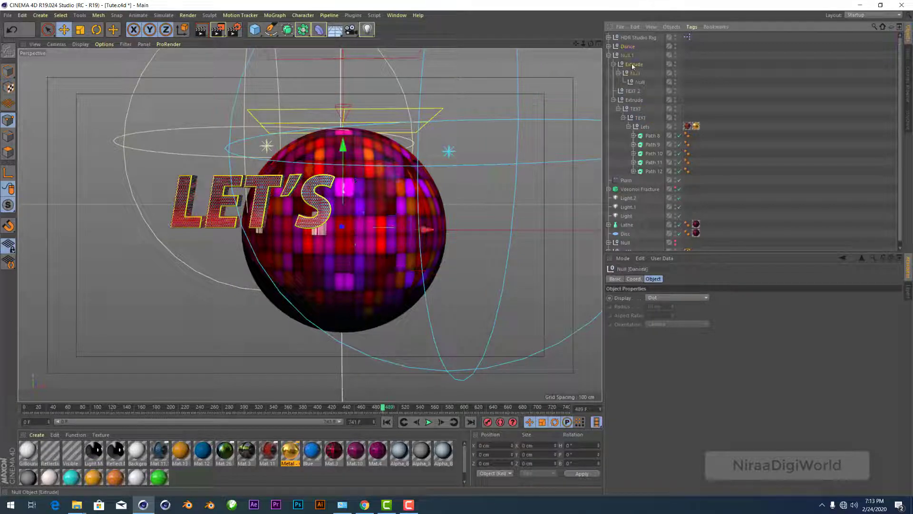
left_click_drag(630, 90, 640, 71)
key("Delete")
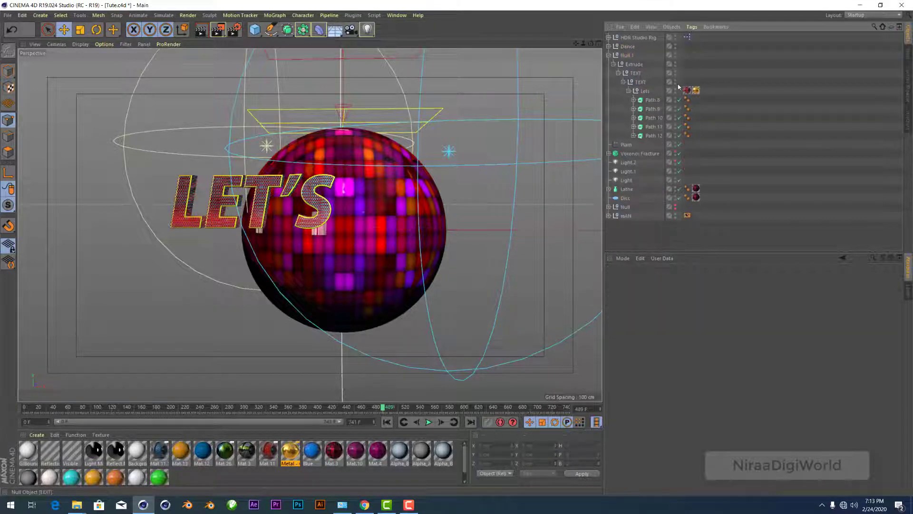
left_click(628, 91)
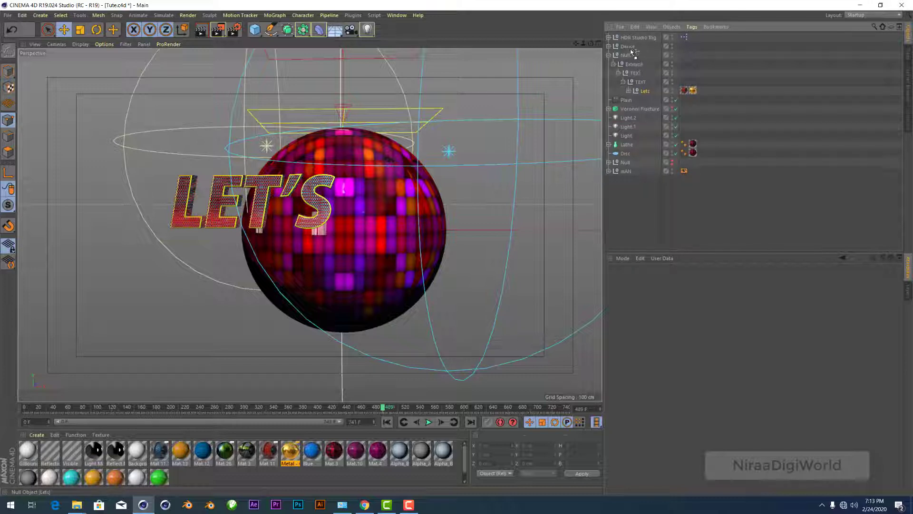
left_click_drag(640, 65, 629, 52)
Step: Delete the leftover Null.1 hierarchy and select the Lets letter paths Path 8–12
left_click(627, 65)
key("Delete")
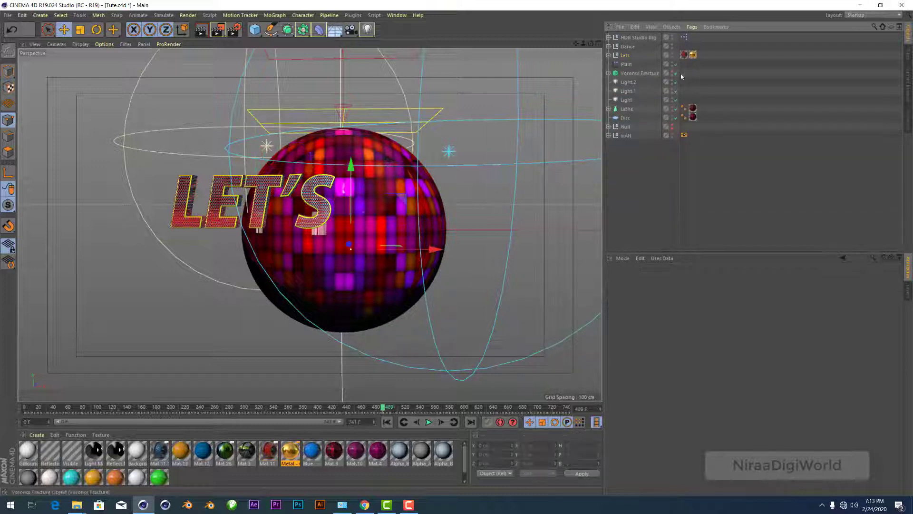
left_click(609, 55)
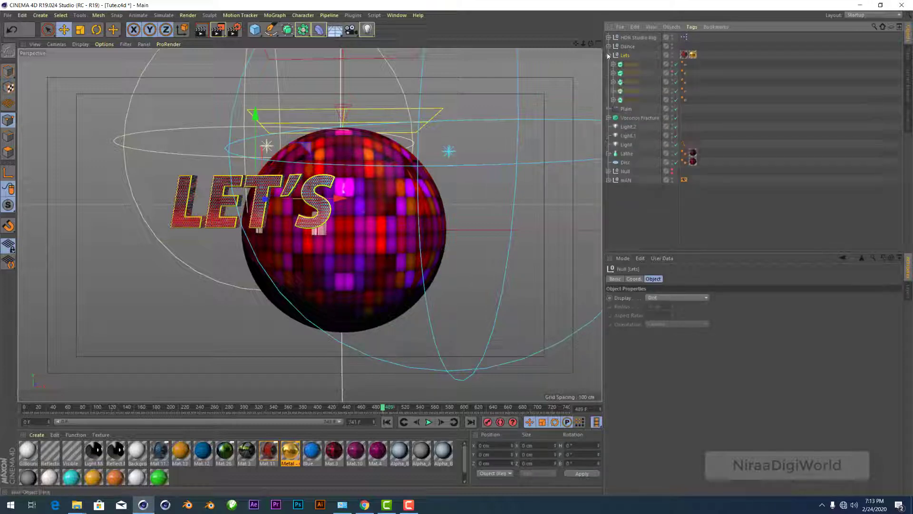
left_click(629, 65)
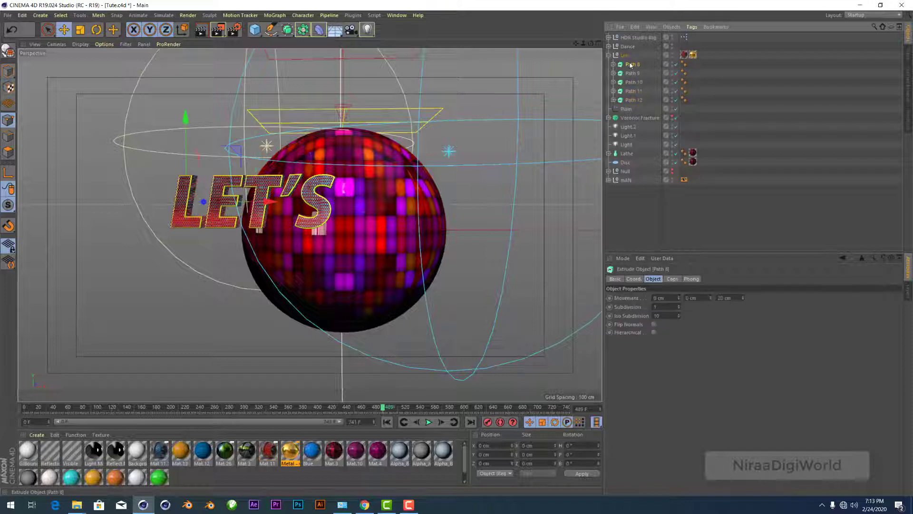
left_click(635, 99, "shift")
left_click(599, 44)
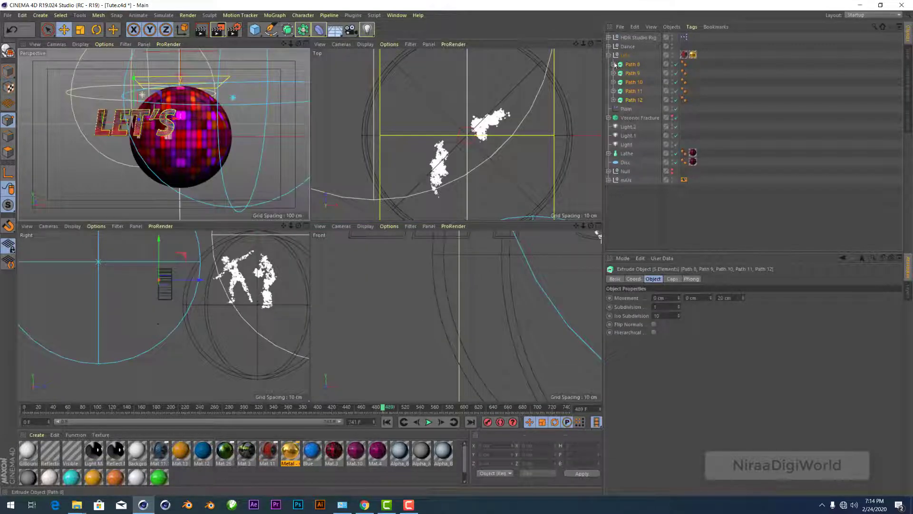
Step: Add a Fracture object to the Lets group containing letter paths Path 8–12
left_click(305, 44)
left_click(275, 15)
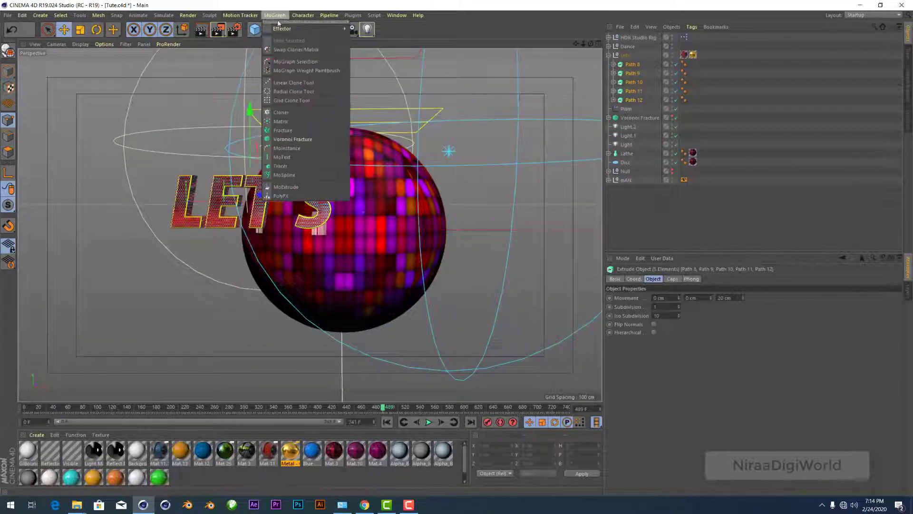
left_click(297, 132)
left_click_drag(628, 68, 636, 64)
left_click(633, 75, "shift")
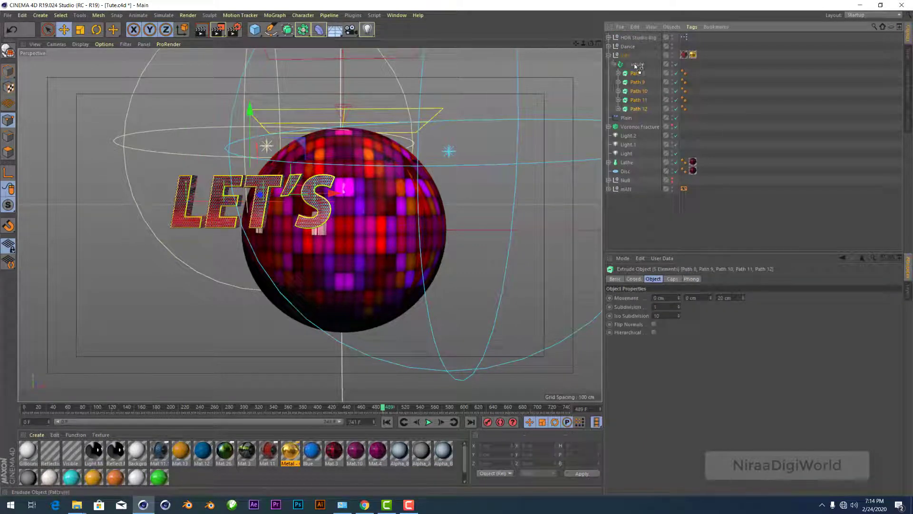
left_click(635, 64)
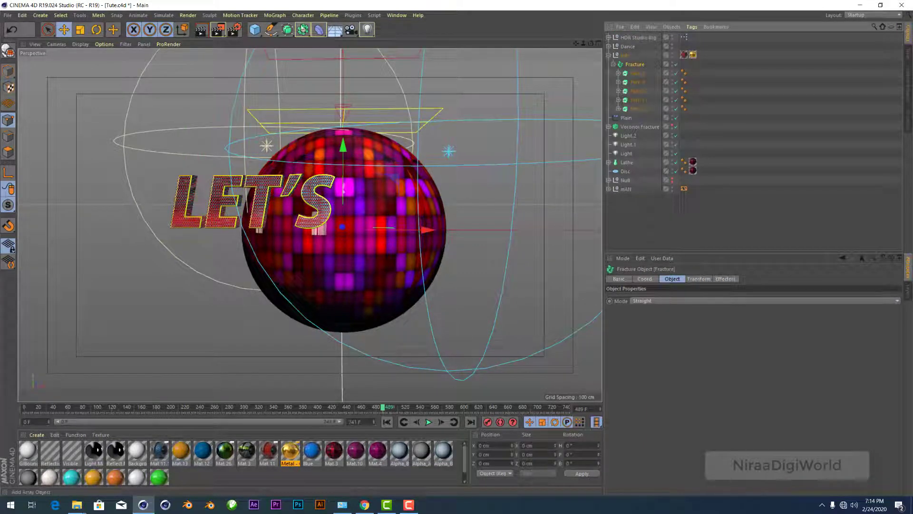
Step: Add a Plain effector to the Lets group with its Y position offset set to 0 cm
left_click(275, 15)
left_click(387, 41)
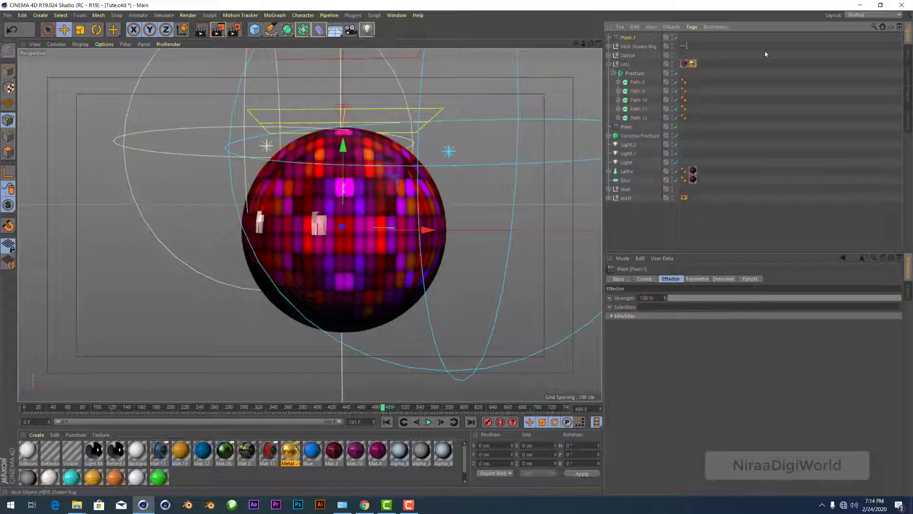
left_click_drag(644, 72, 640, 69)
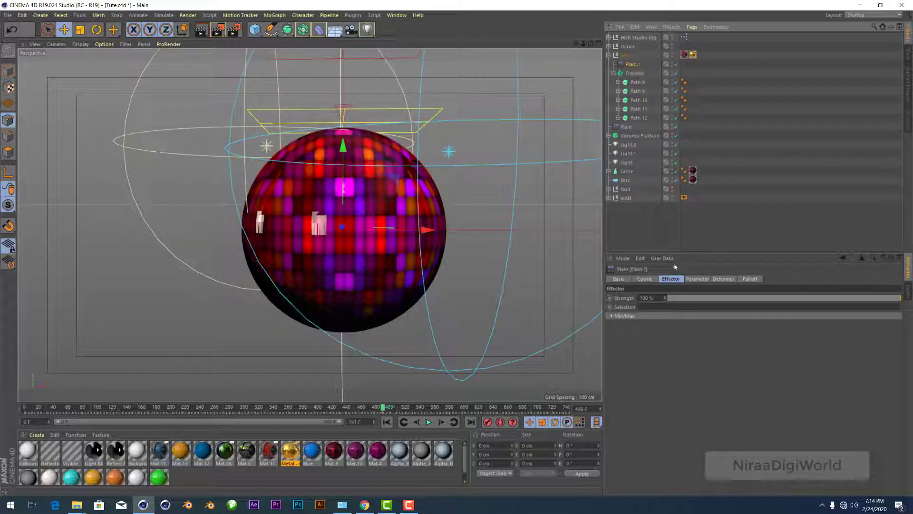
left_click(697, 279)
double_click(653, 331)
type("00")
key("Return")
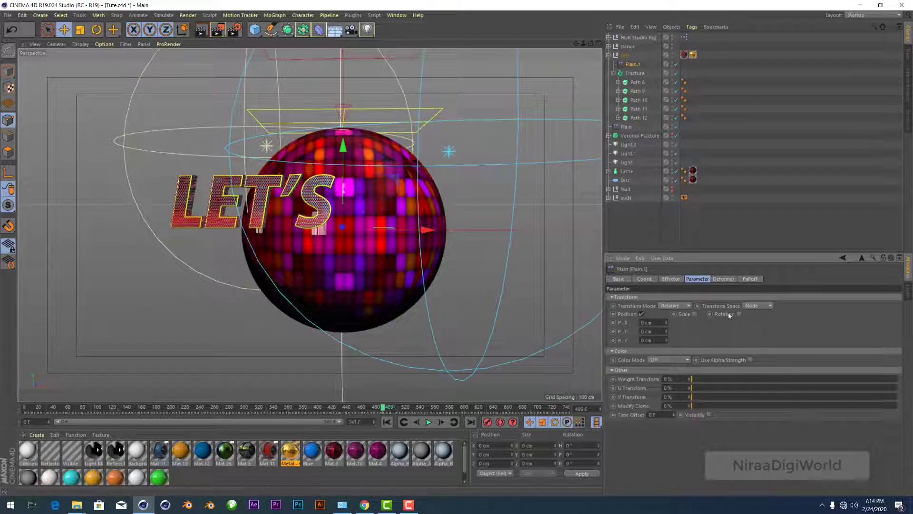
Step: Give the effector a Linear falloff oriented -X, then move it left and shrink its falloff box
left_click(750, 279)
left_click(664, 298)
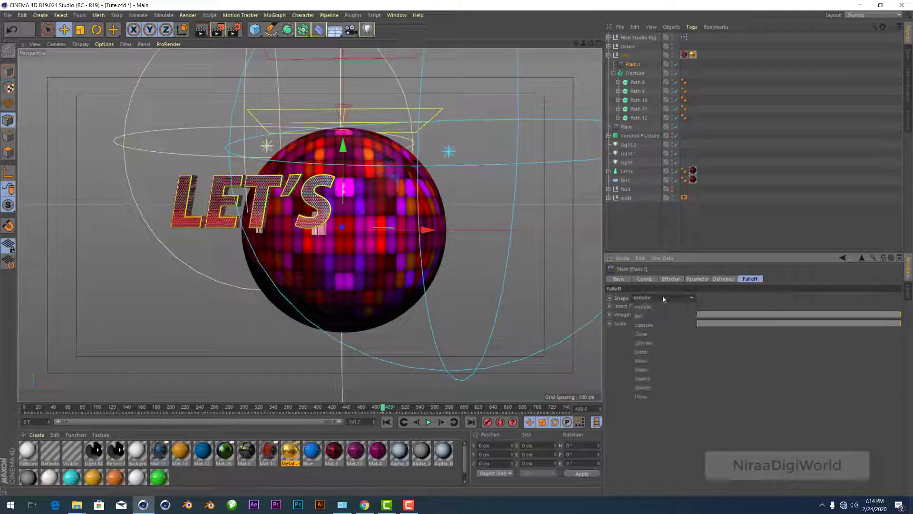
left_click(689, 351)
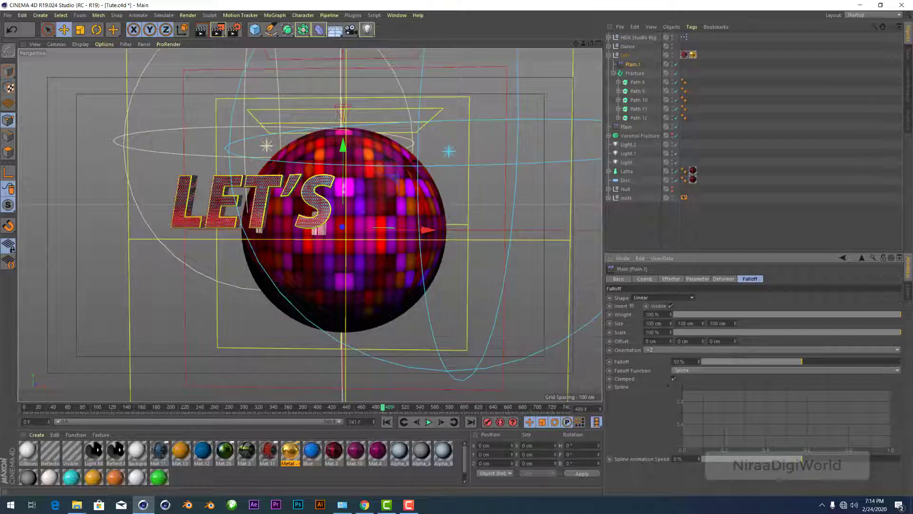
left_click(659, 354)
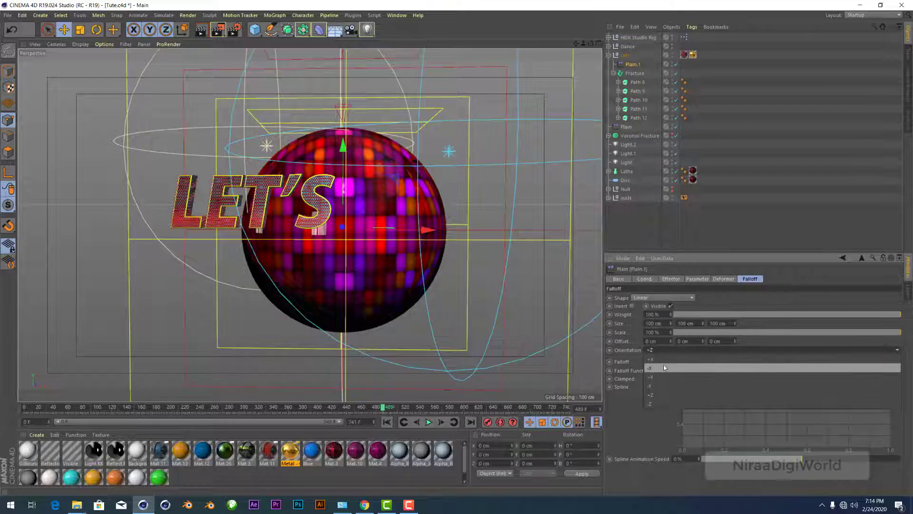
left_click(664, 364)
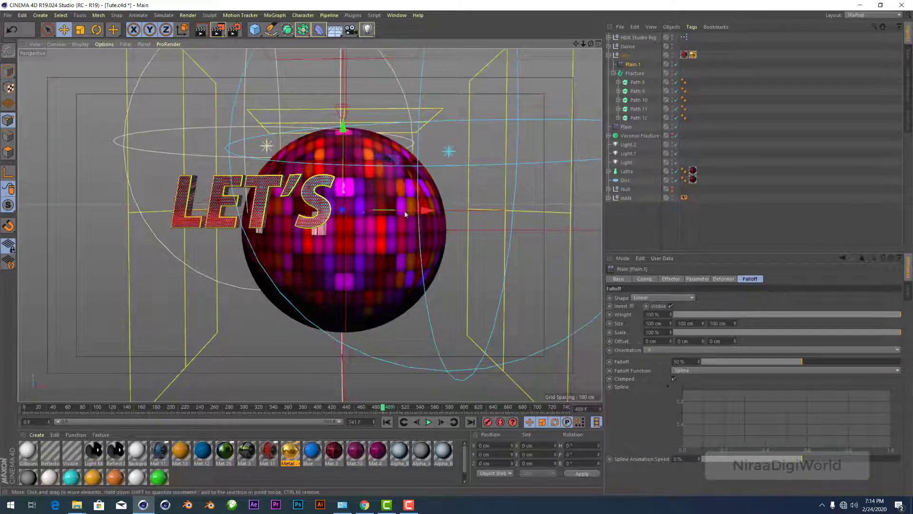
mouse_move(405, 228)
left_mouse_down()
mouse_move(331, 204)
mouse_move(339, 196)
left_mouse_up()
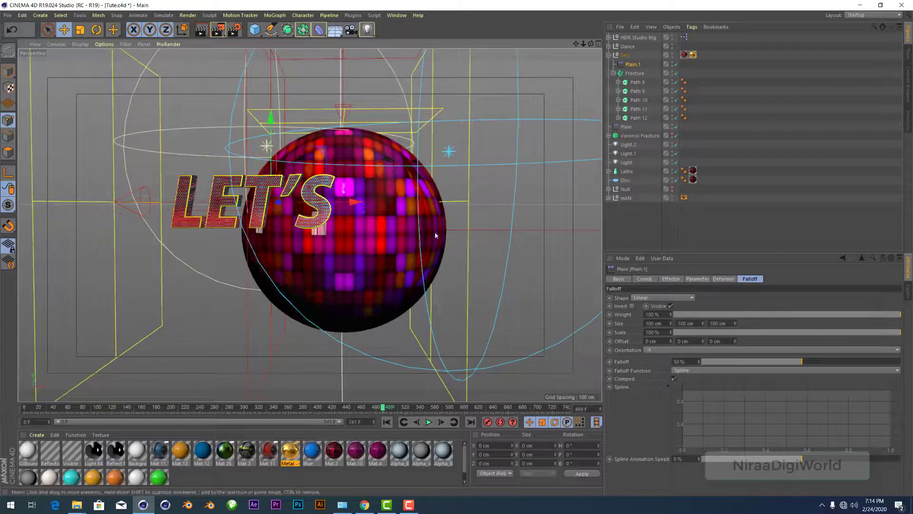
key("t")
left_click_drag(192, 103, 163, 233)
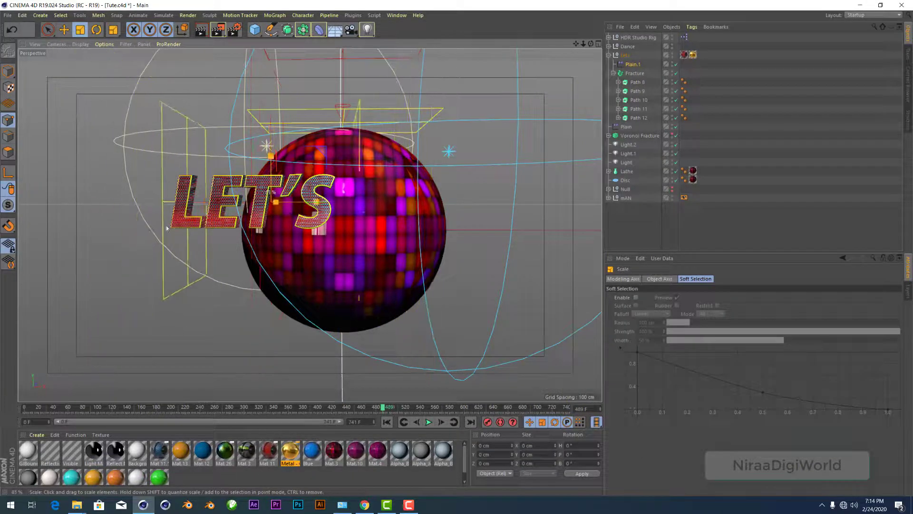
Step: Rename the Plain effector to Lets
key("e")
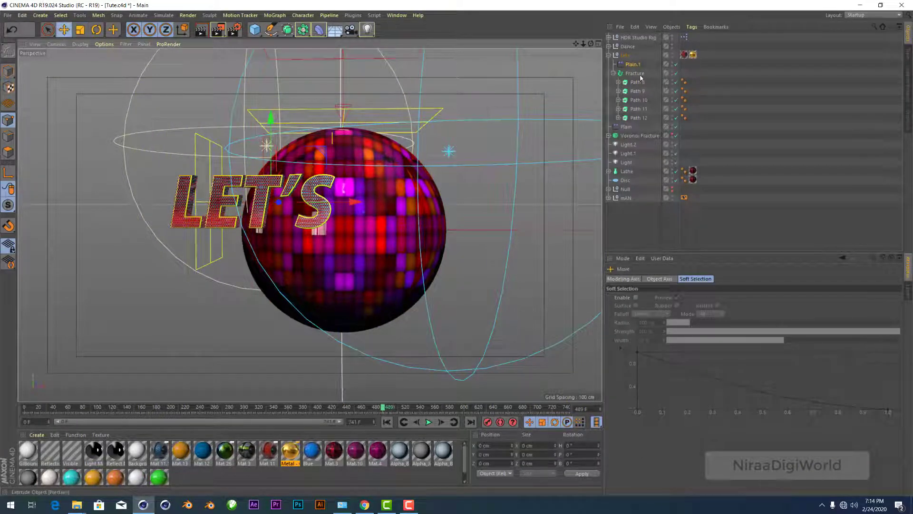
left_click(635, 74)
key("ctrl+z")
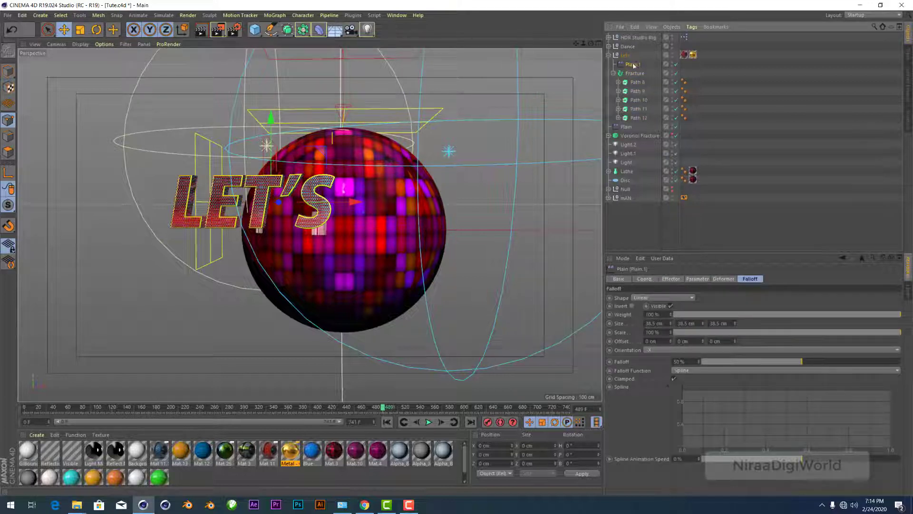
double_click(633, 64)
type("Le")
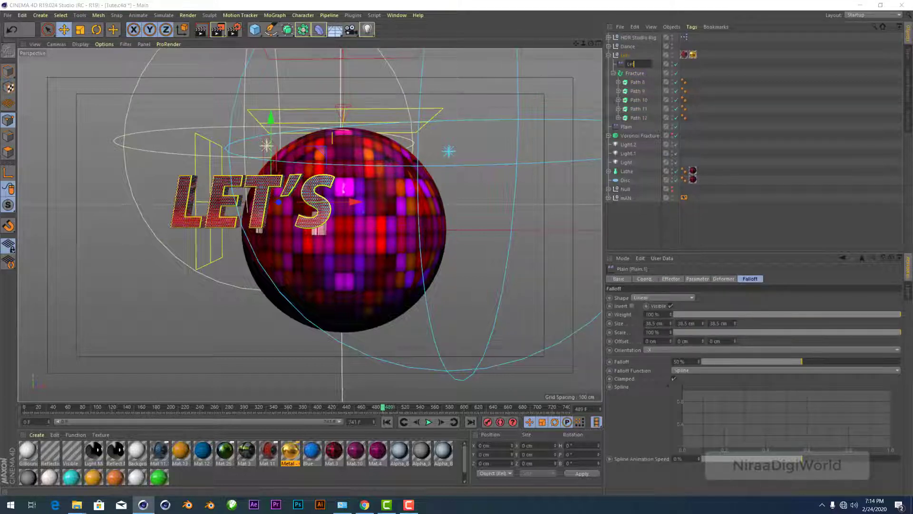
type("ts")
key("Return")
Step: Set the Lets effector to push letters -366 cm in Z with a 251° heading rotation
left_click(697, 280)
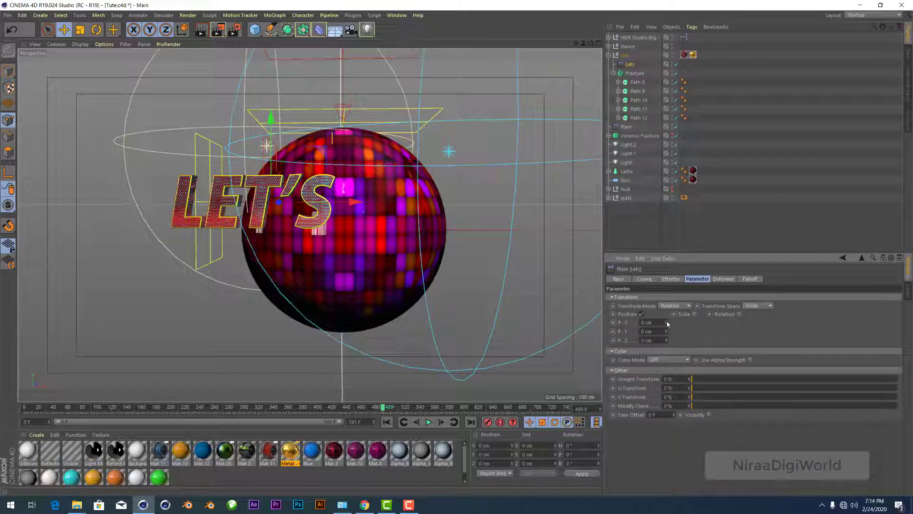
left_click_drag(666, 323, 675, 323)
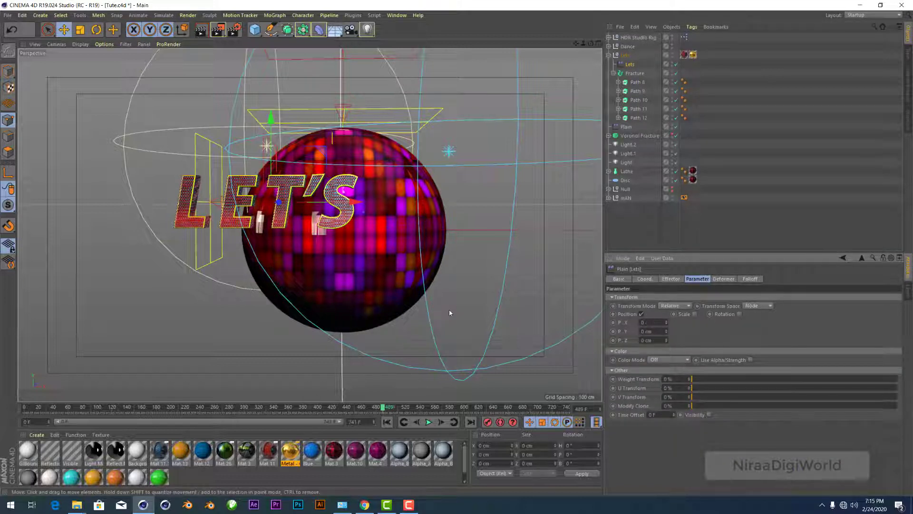
key("ctrl+z")
left_click_drag(668, 340, 668, 371)
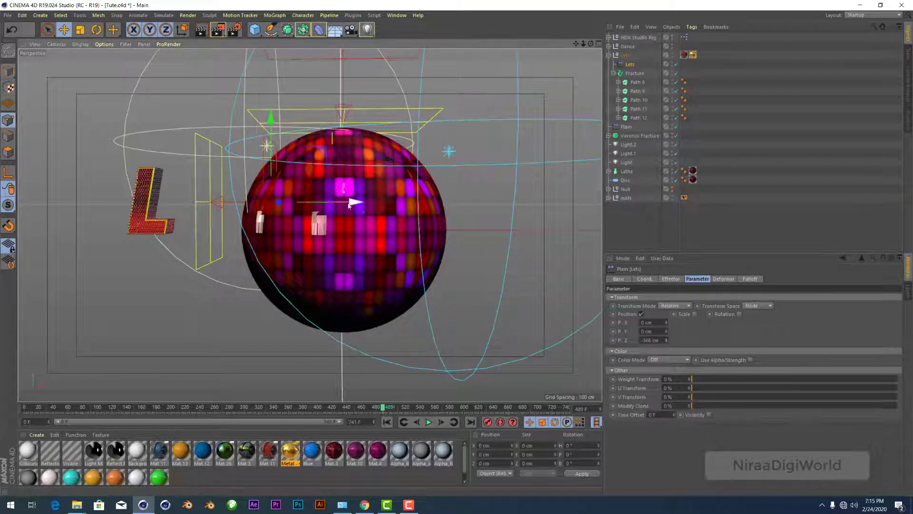
mouse_move(355, 202)
left_mouse_down()
mouse_move(427, 212)
mouse_move(400, 213)
left_mouse_up()
left_click(740, 314)
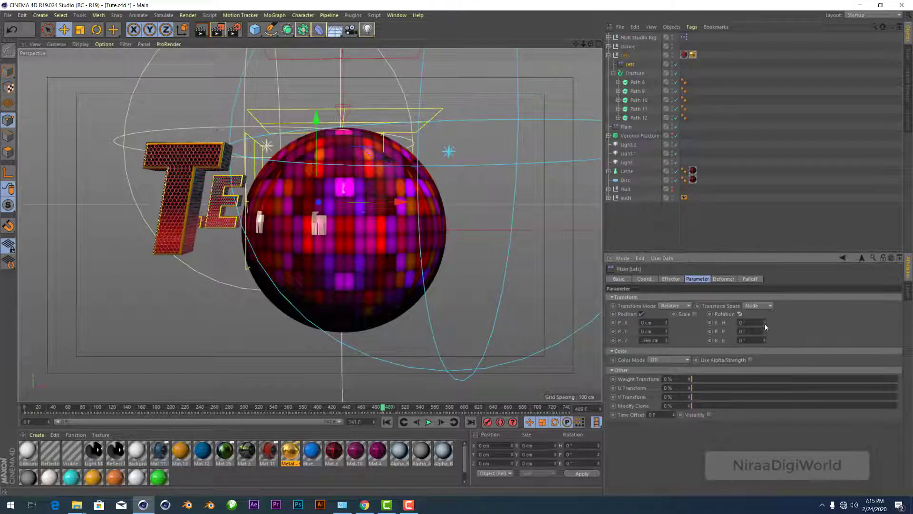
left_click_drag(764, 323, 765, 285)
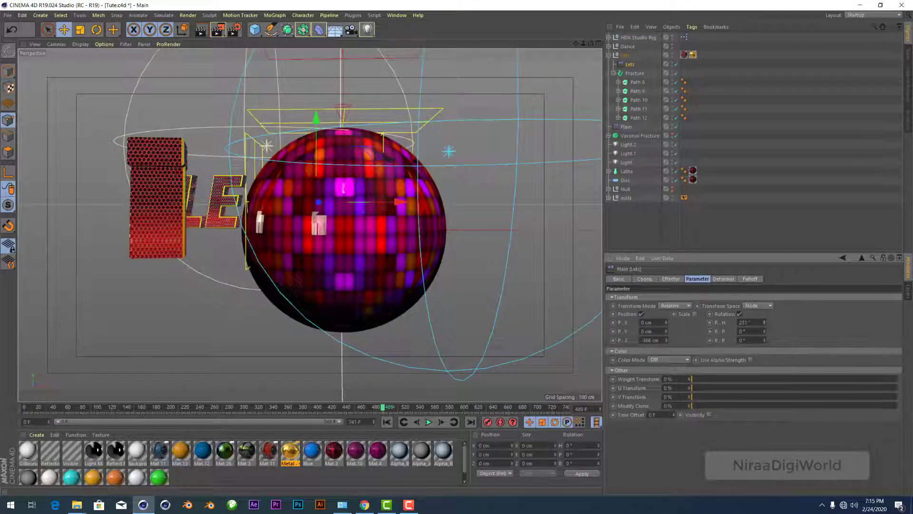
mouse_move(392, 203)
left_mouse_down()
mouse_move(399, 206)
mouse_move(319, 203)
left_mouse_up()
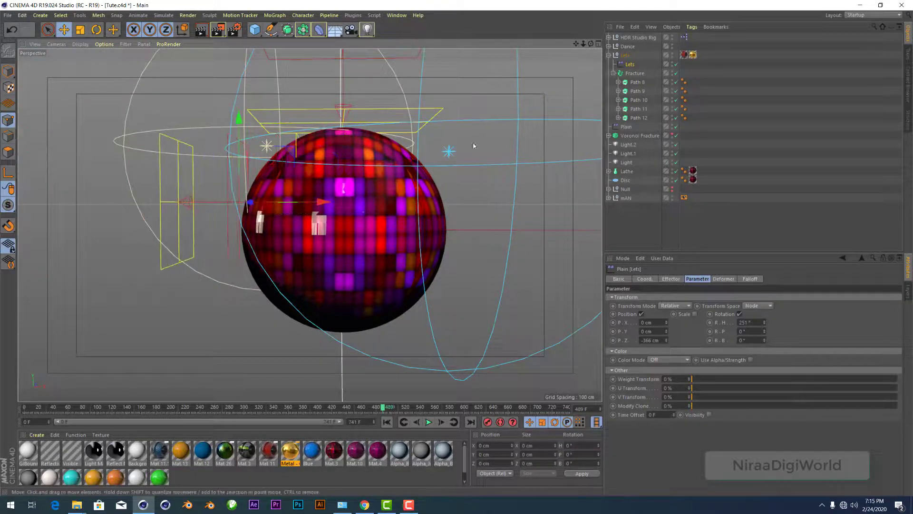
Step: Unhide the D, A, N, C and E letters and slide the Lets effector right to reveal LET'S
left_click(609, 47)
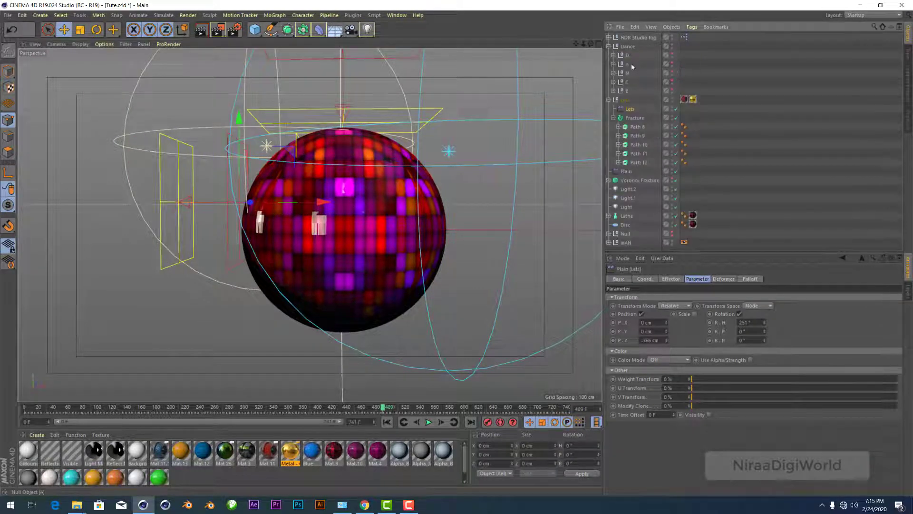
left_click(672, 55)
left_click(672, 72)
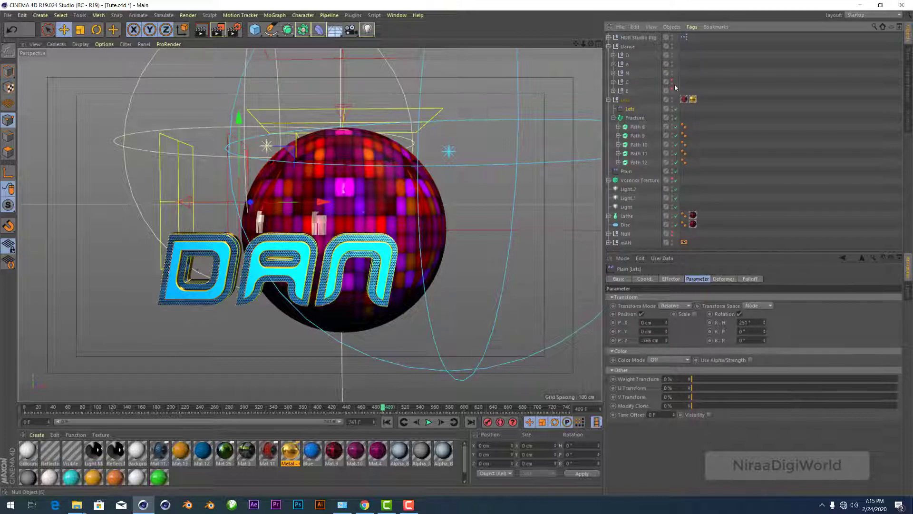
left_click(673, 90)
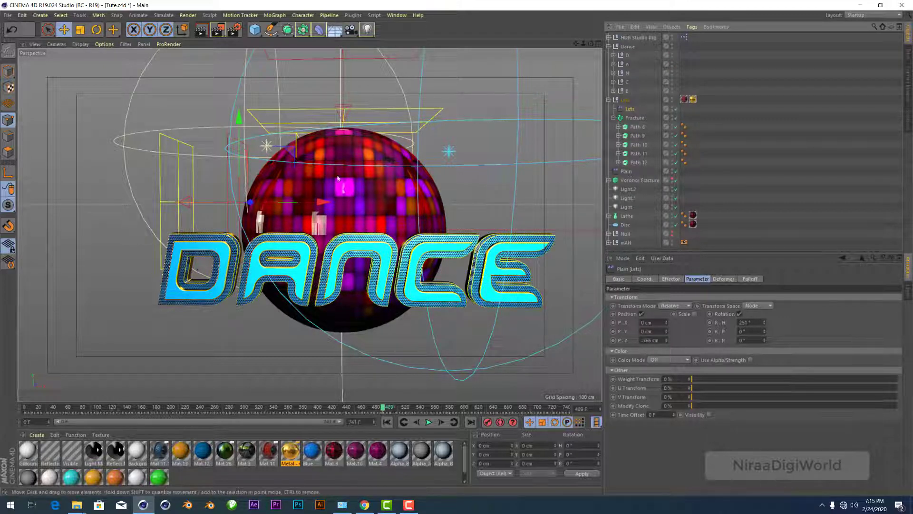
left_click_drag(321, 203, 481, 215)
left_click(351, 30)
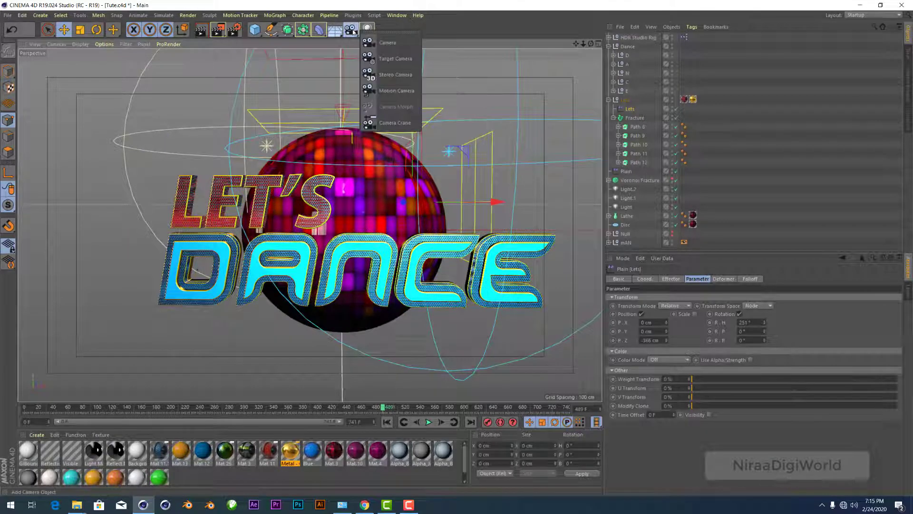
Step: Add a Target Camera, reframe the view, and test-render it with Ctrl+R
left_click(394, 58)
middle_click_drag(595, 136, 564, 132, "alt")
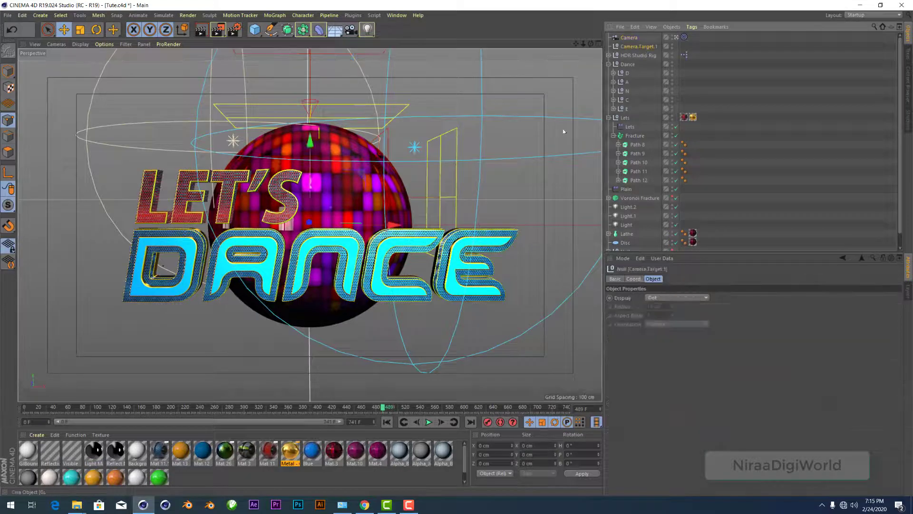
scroll(576, 55, "down", 2)
scroll(580, 51, "down", 2)
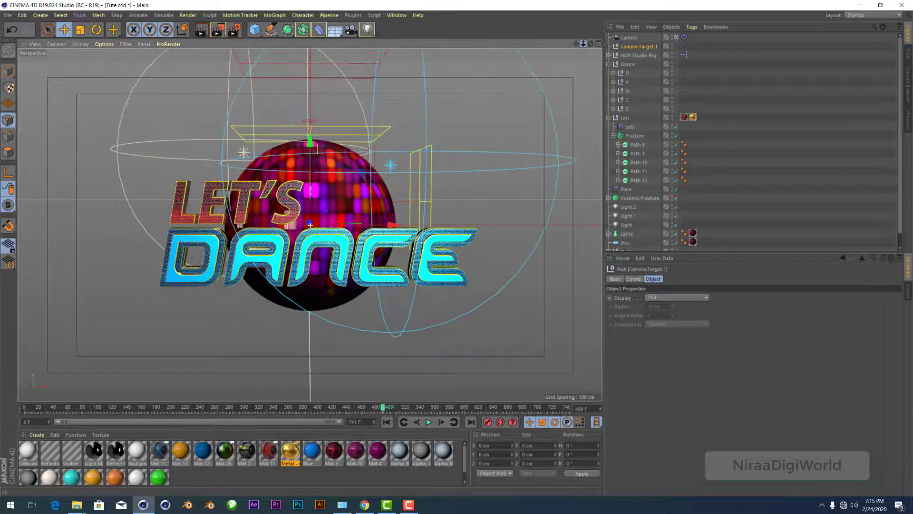
scroll(585, 47, "down", 2)
left_click_drag(592, 44, 601, 47)
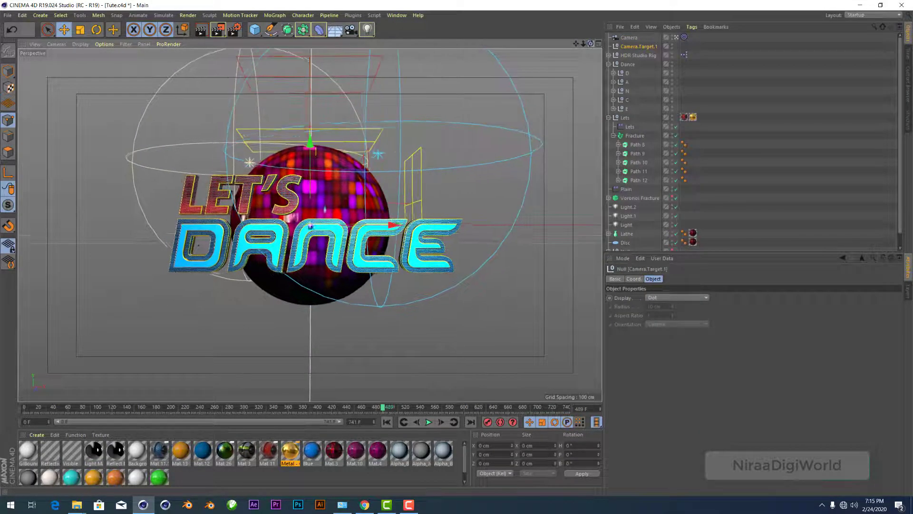
key("ctrl+r")
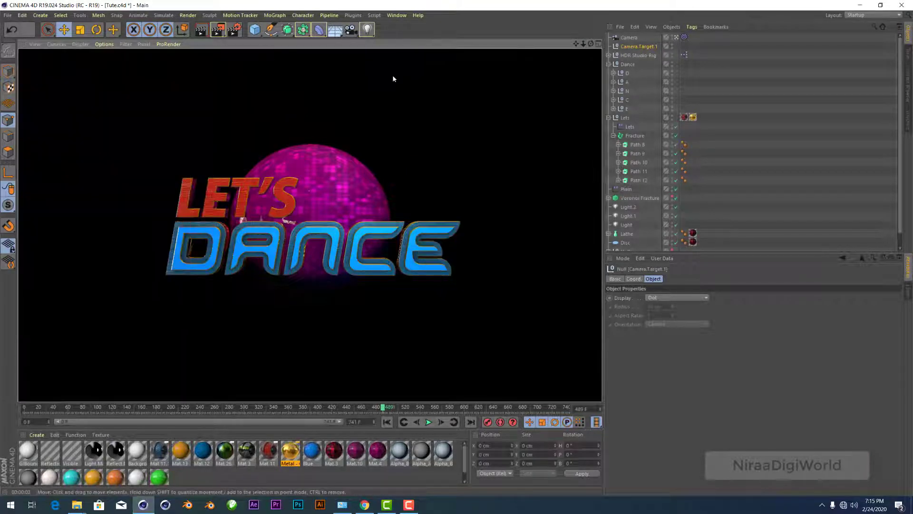
left_click(790, 204)
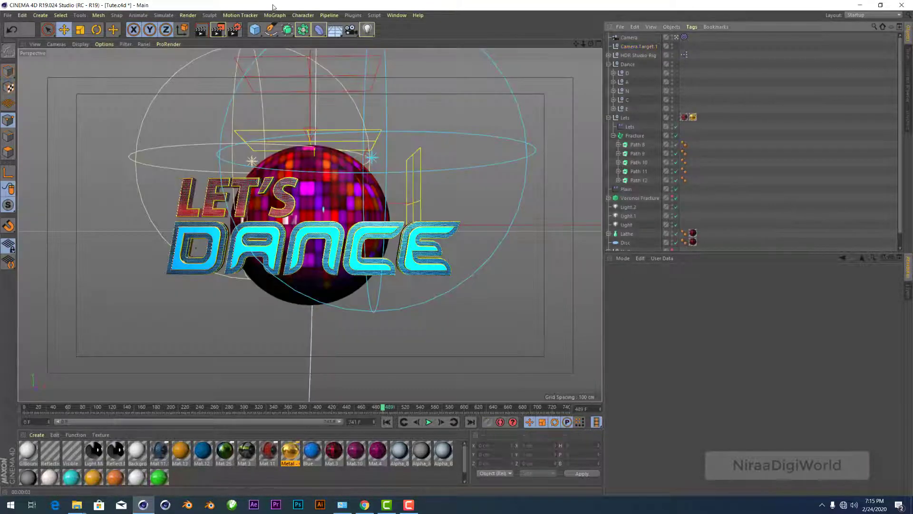
Step: Add a light below the disco sphere and test-render the new lighting
left_click(368, 30)
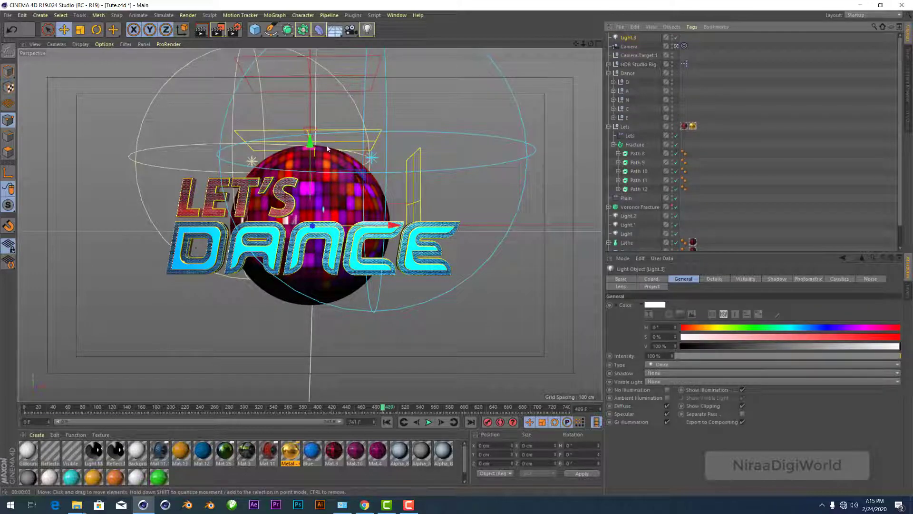
left_click_drag(310, 143, 311, 335)
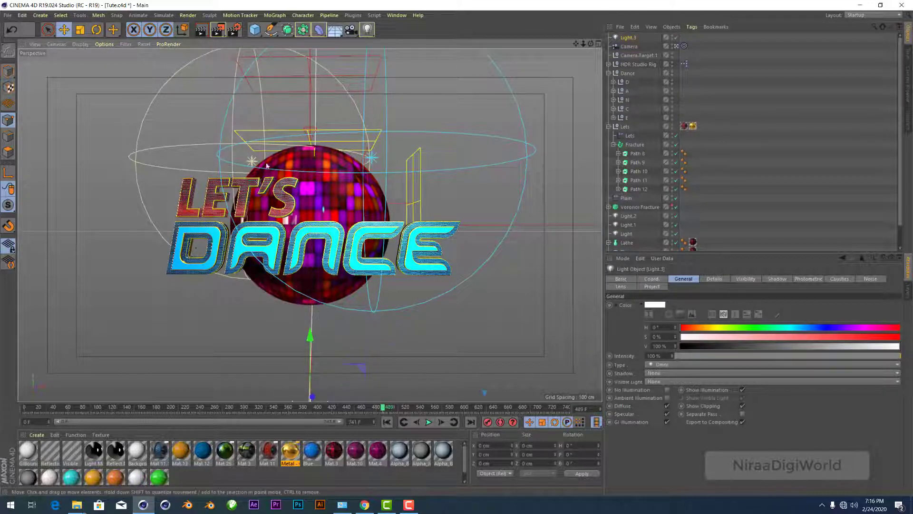
key("ctrl+r")
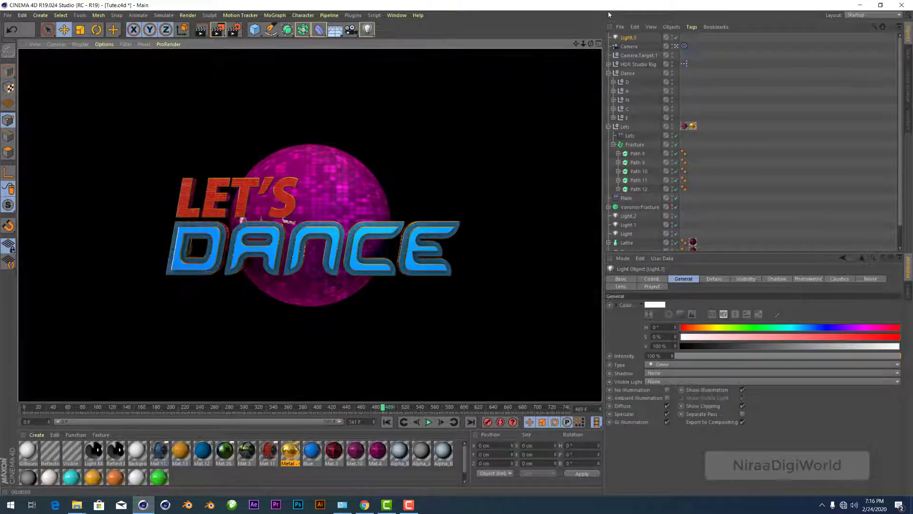
left_click(815, 59)
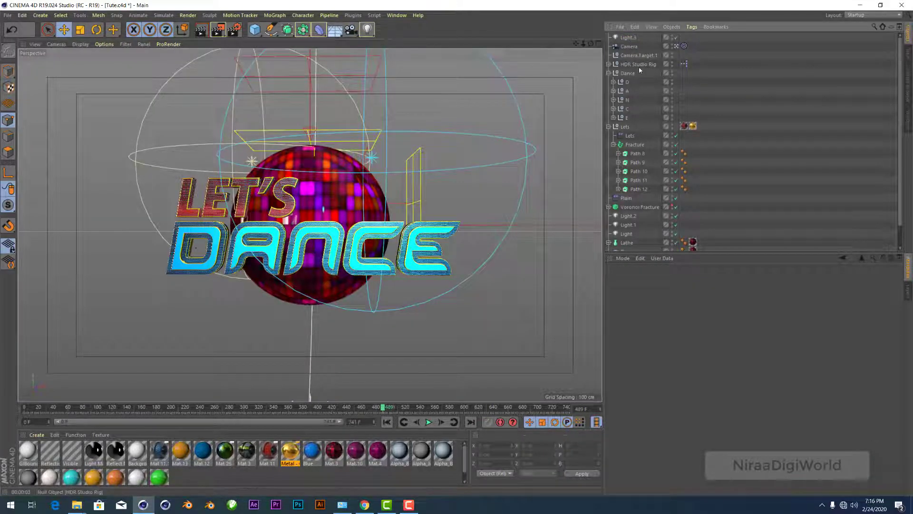
Step: Slide the Lets Plain effector left to hide LET'S again
left_click(630, 136)
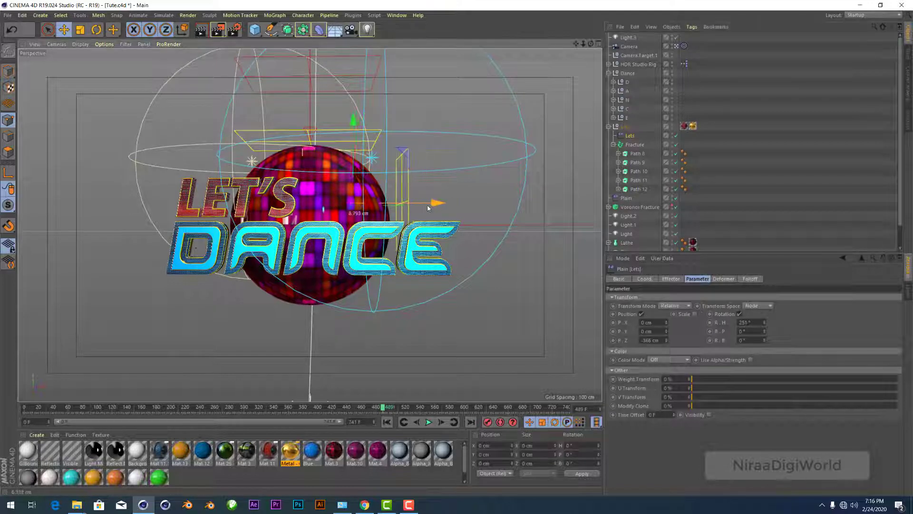
left_click_drag(434, 208, 301, 208)
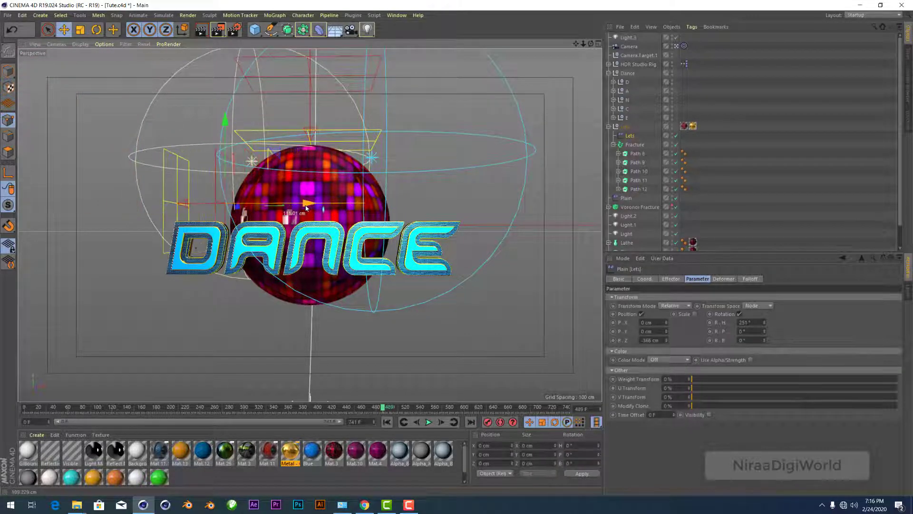
left_click(628, 73)
Step: In the four-view layout, test-move the five DANCE letter objects in the side view, then undo
middle_click(596, 55)
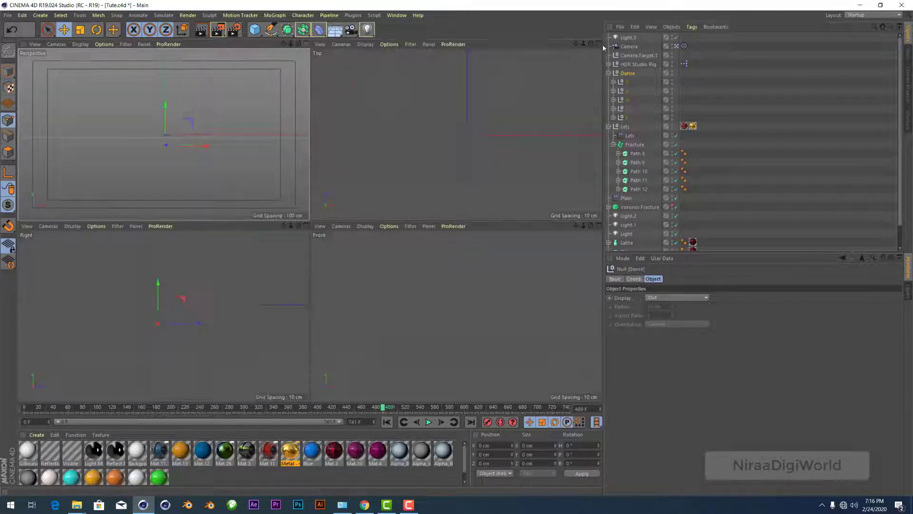
scroll(182, 329, "up", 3)
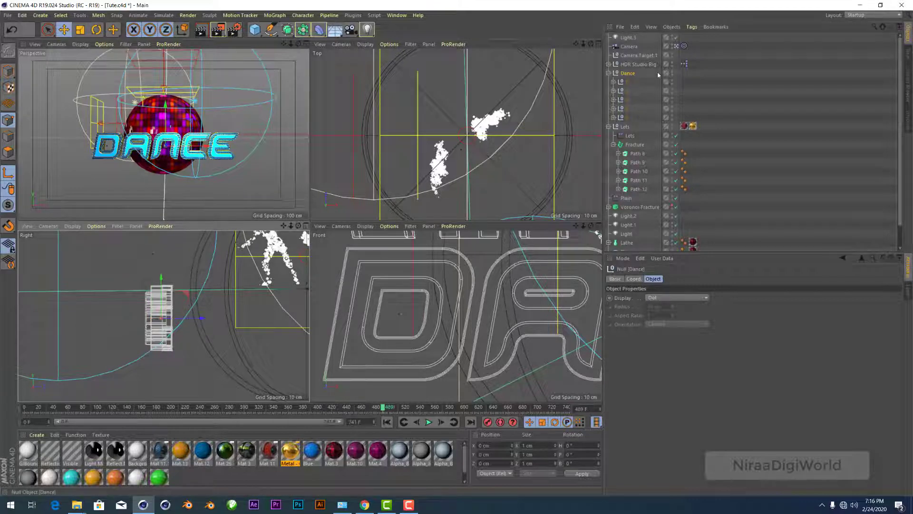
left_click(627, 82)
left_click(627, 117, "shift")
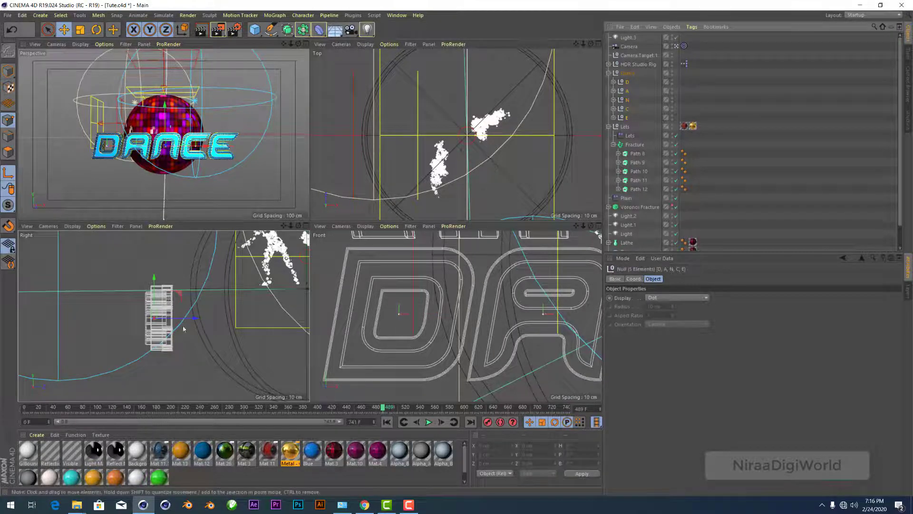
left_click_drag(193, 319, 198, 322)
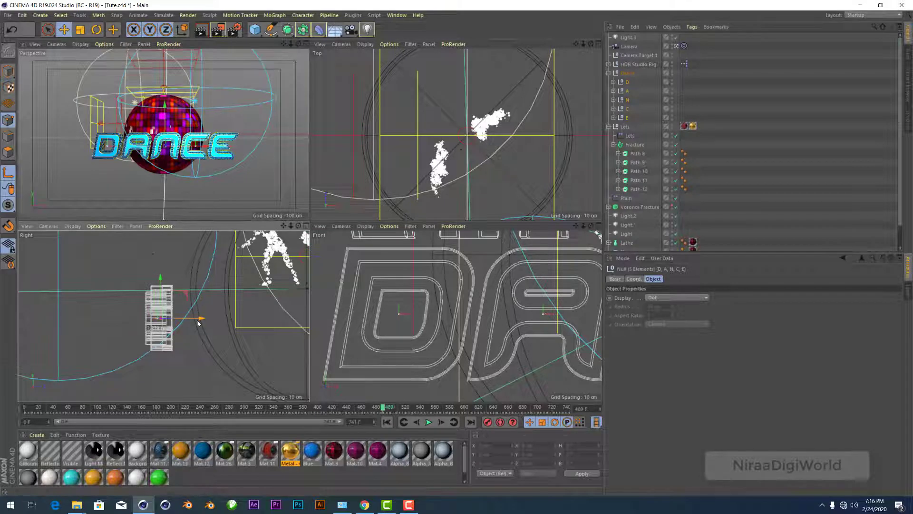
key("ctrl+z")
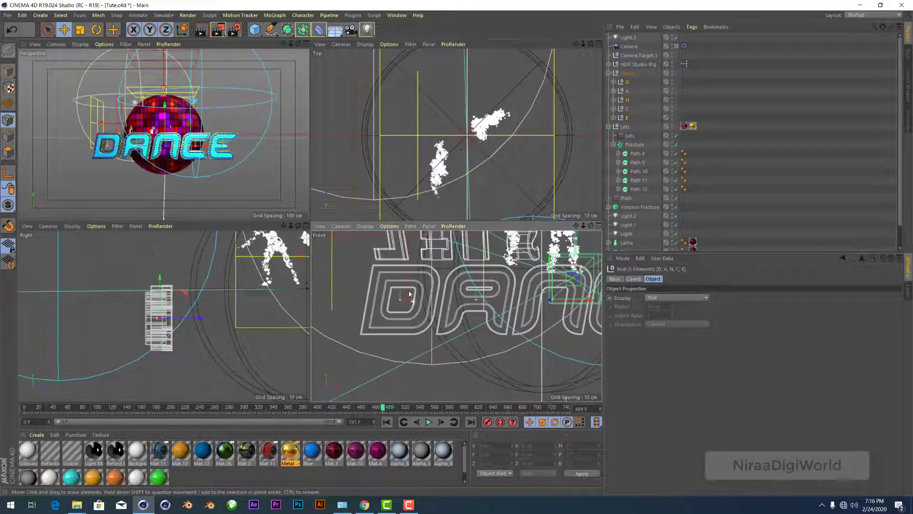
Step: Select the D and following letter objects, then return to a single maximised Perspective view
left_click(627, 81)
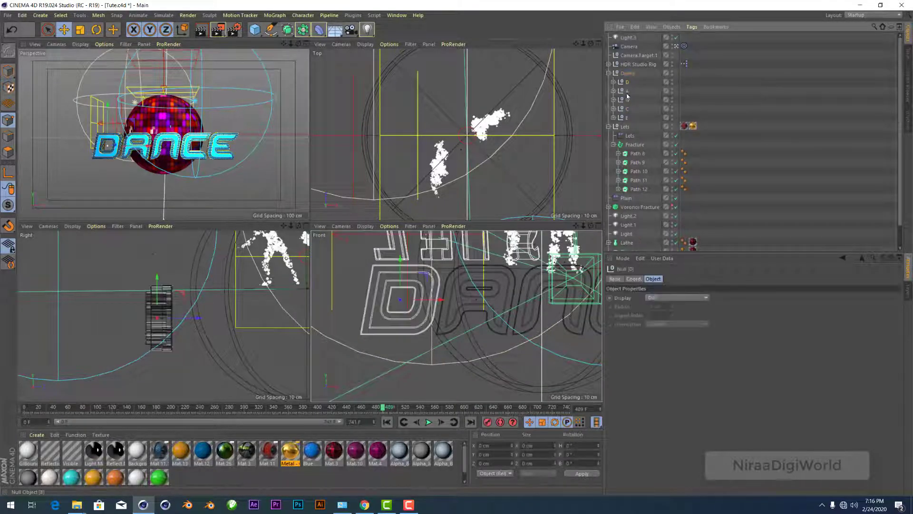
left_click(627, 92)
left_click(628, 109)
scroll(456, 316, "down", 2)
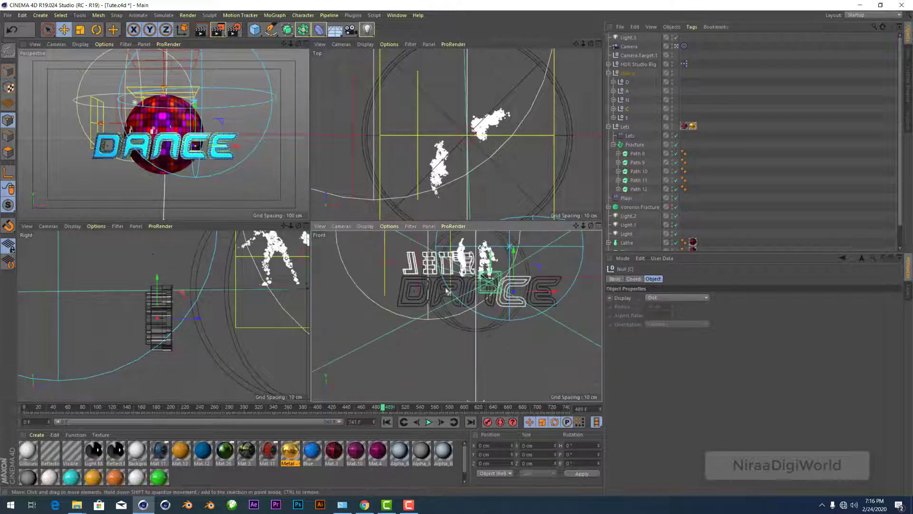
scroll(457, 316, "down", 1)
left_click(307, 44)
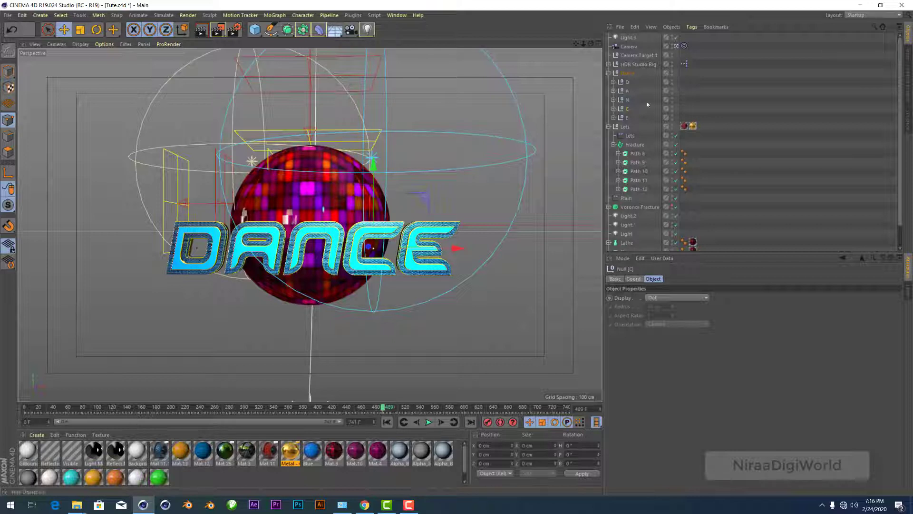
Step: Slide the Lets Plain effector right along X to reveal LET'S, with the playhead back at frame ~182
mouse_move(134, 409)
left_mouse_down()
mouse_move(183, 404)
mouse_move(160, 400)
left_mouse_up()
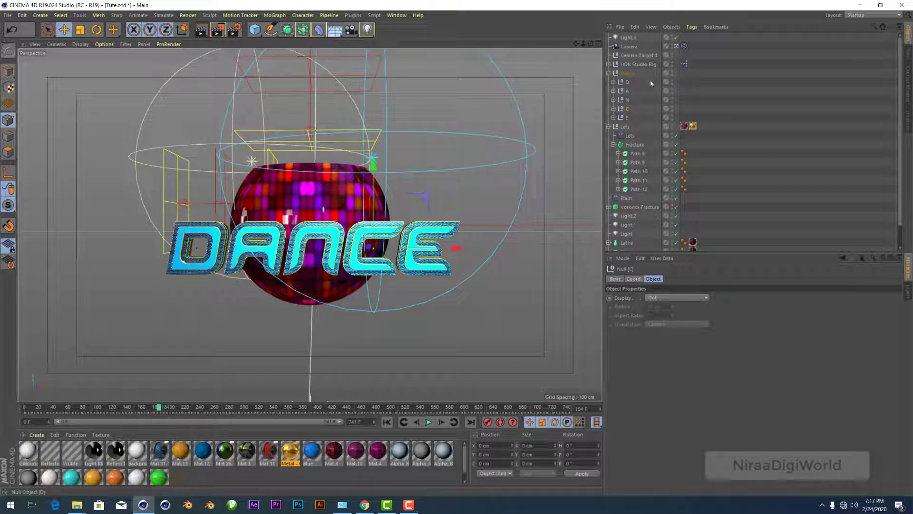
left_click(633, 137)
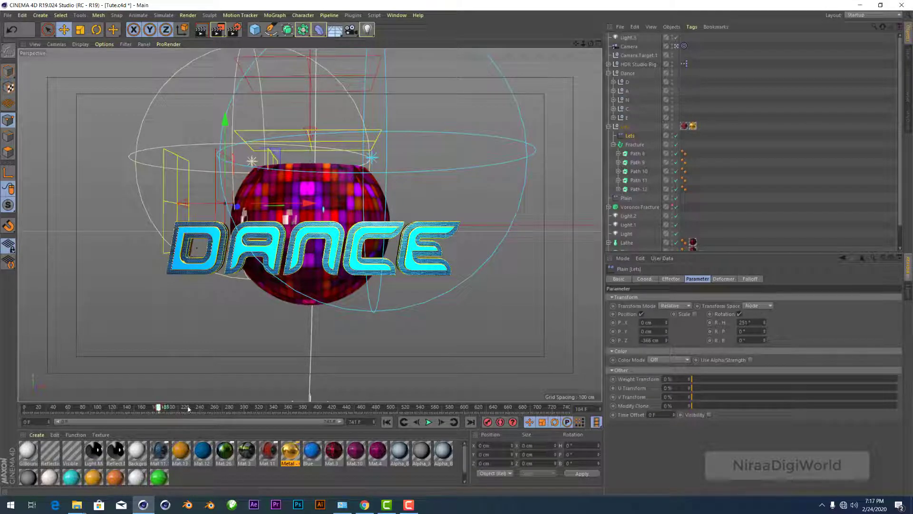
left_click_drag(189, 409, 190, 408)
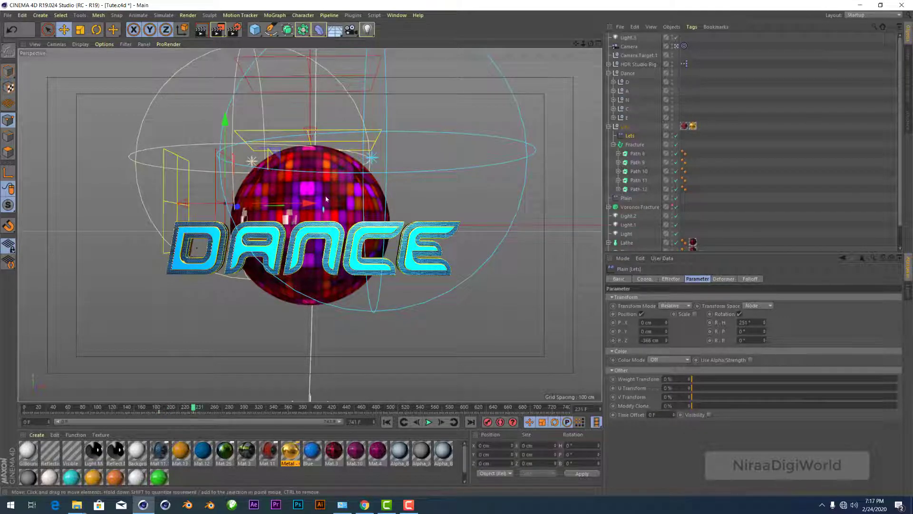
left_click_drag(309, 203, 423, 214)
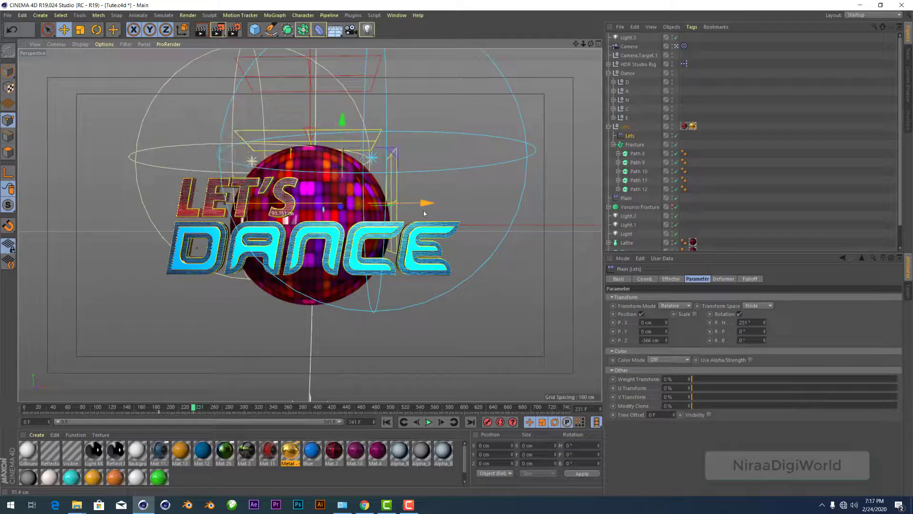
left_click_drag(424, 214, 426, 213)
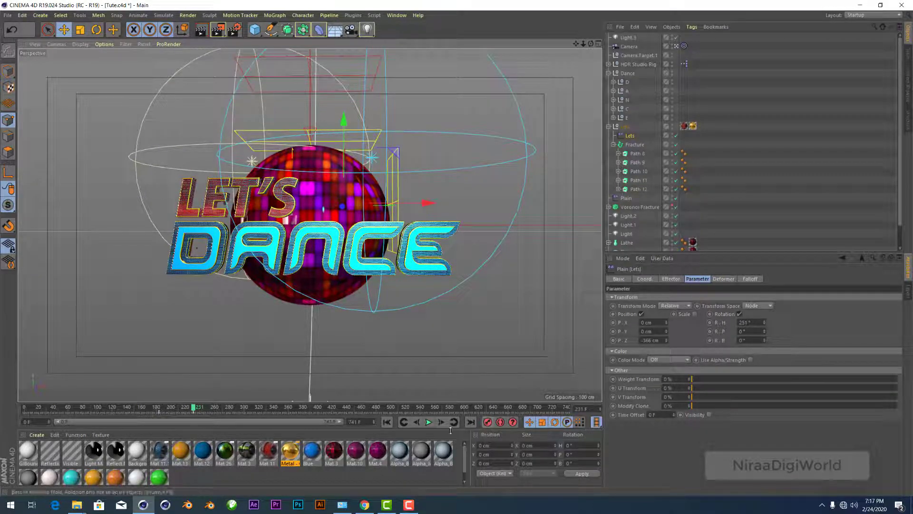
left_click(157, 408)
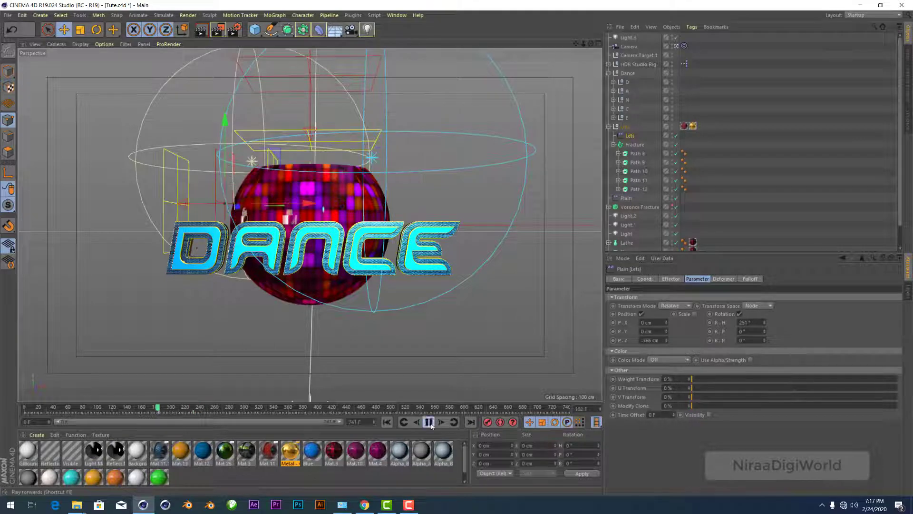
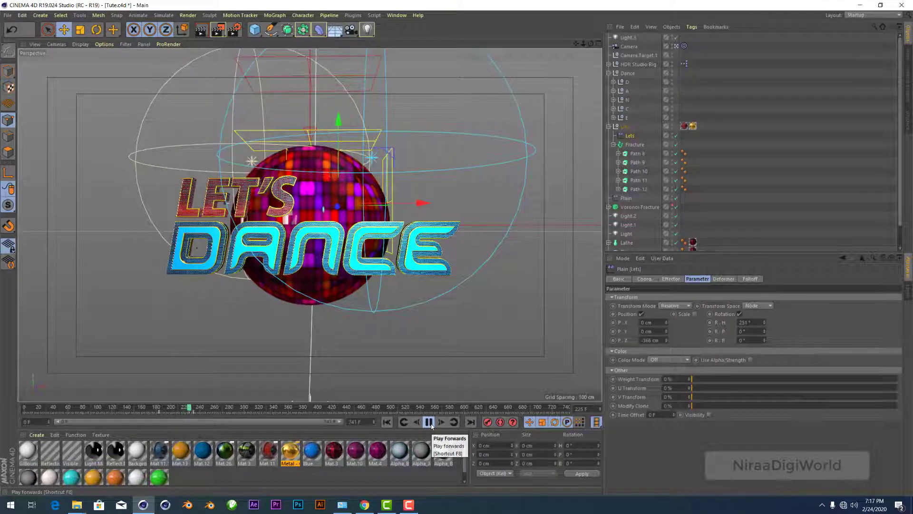
Step: Stop playback and select the Dance null's children D, A, N, C and E
left_click(430, 424)
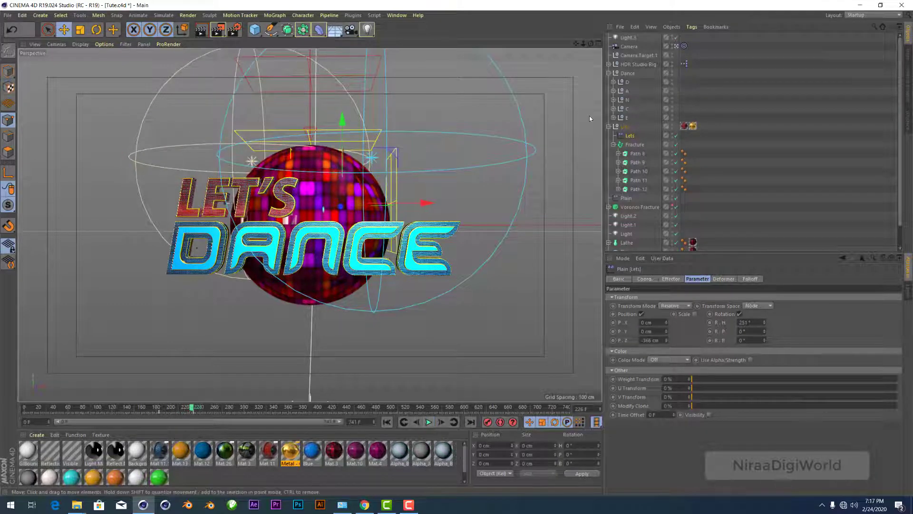
left_click(619, 75)
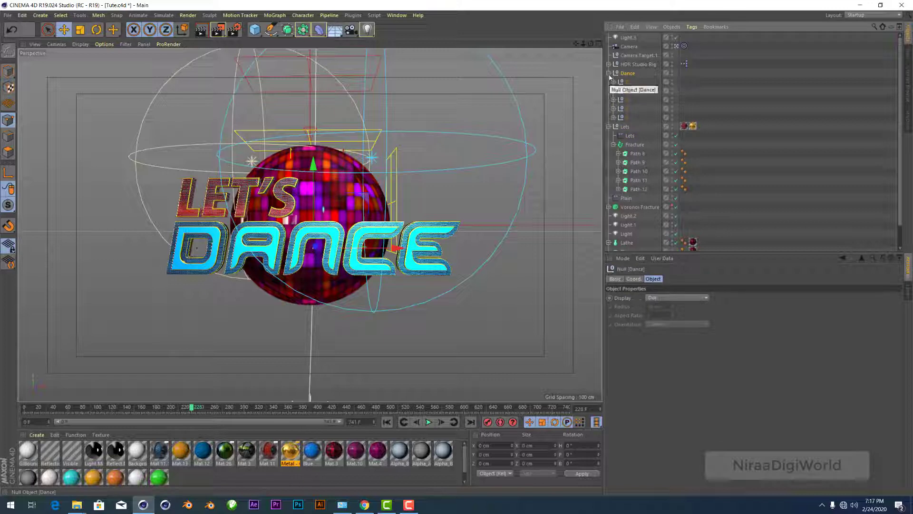
left_click_drag(628, 84, 640, 118)
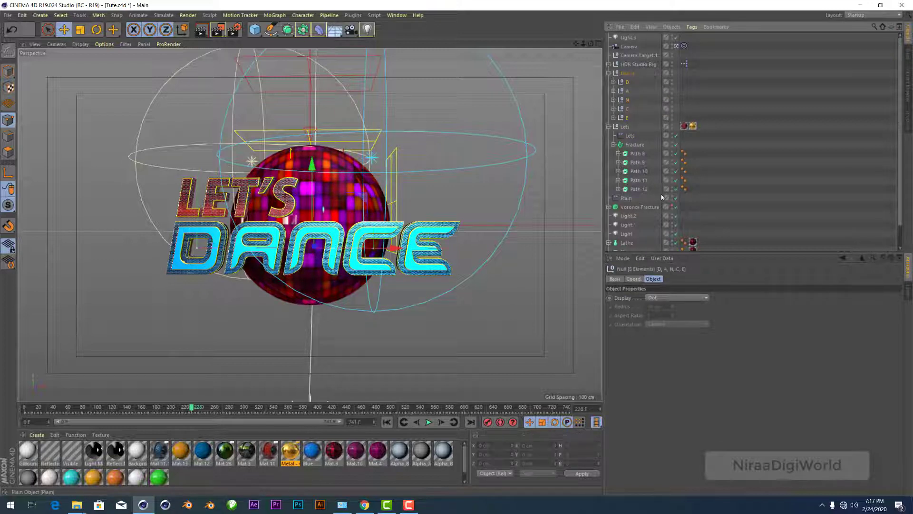
Step: Scrub the timeline to frame 176, before LET'S appears, and show the four-view layout
left_click_drag(197, 411, 196, 410)
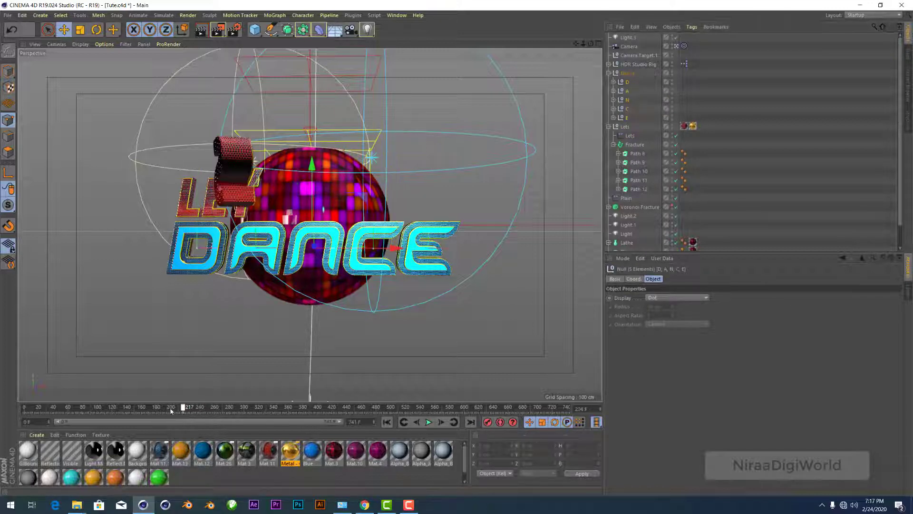
left_click(197, 409)
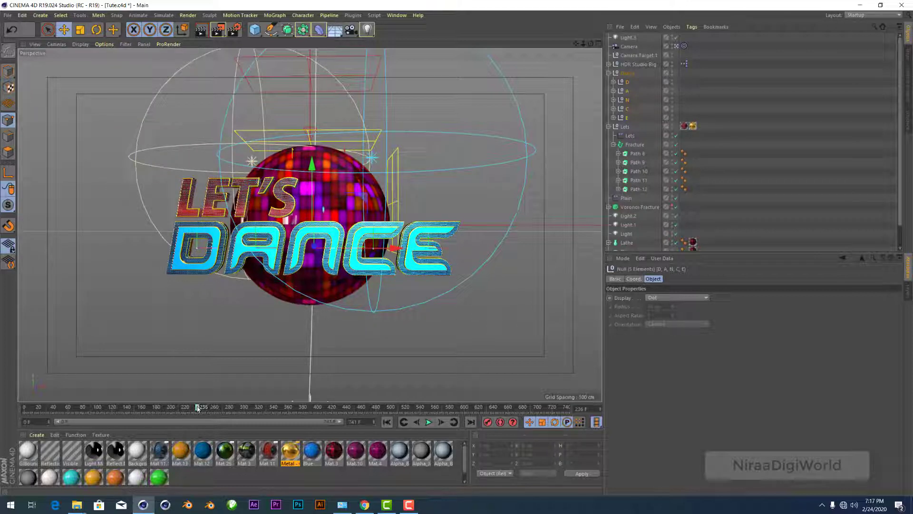
left_click(155, 409)
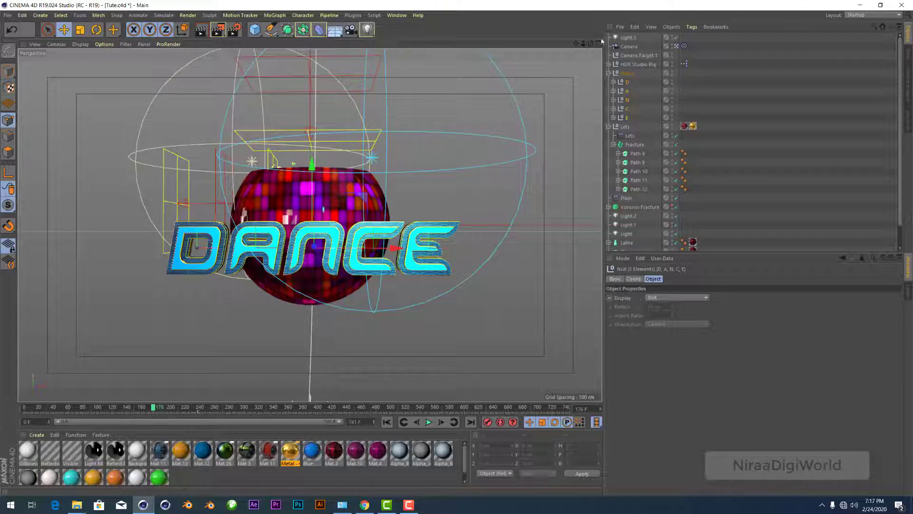
middle_click(171, 309)
Step: Move the DANCE letter nulls back along the Z axis in the Right view
scroll(171, 309, "down", 5)
scroll(171, 309, "down", 2)
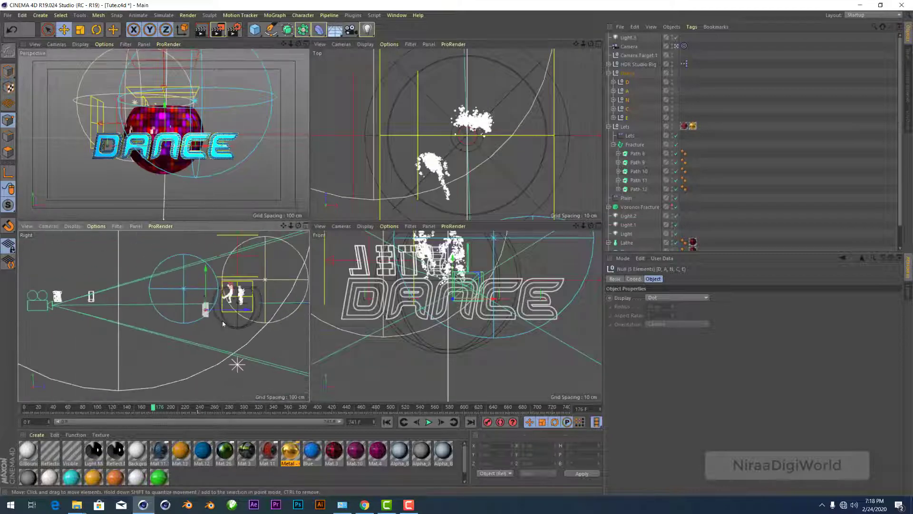
left_click_drag(206, 311, 95, 309)
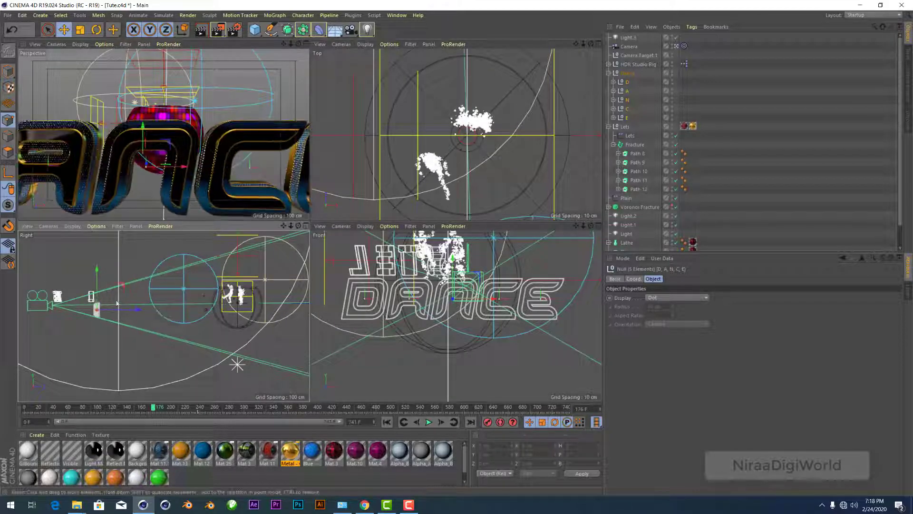
left_click_drag(97, 274, 97, 267)
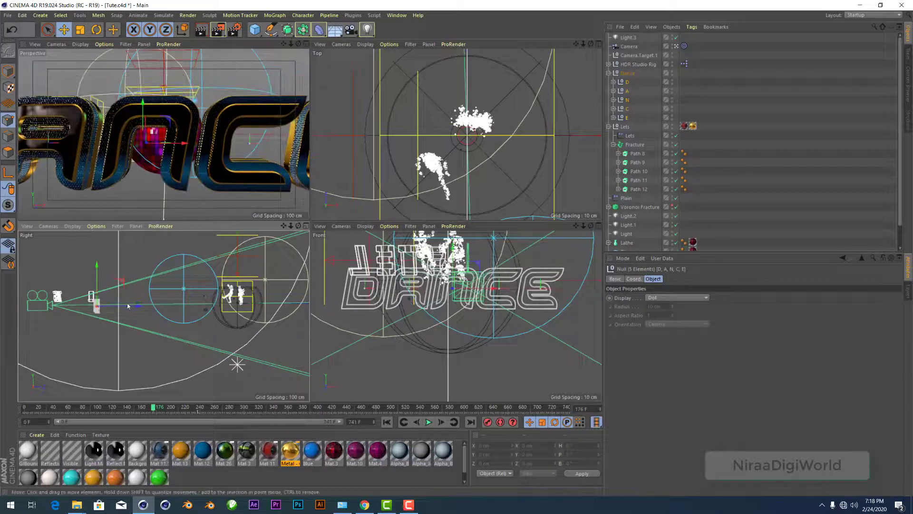
left_click_drag(134, 302, 98, 307)
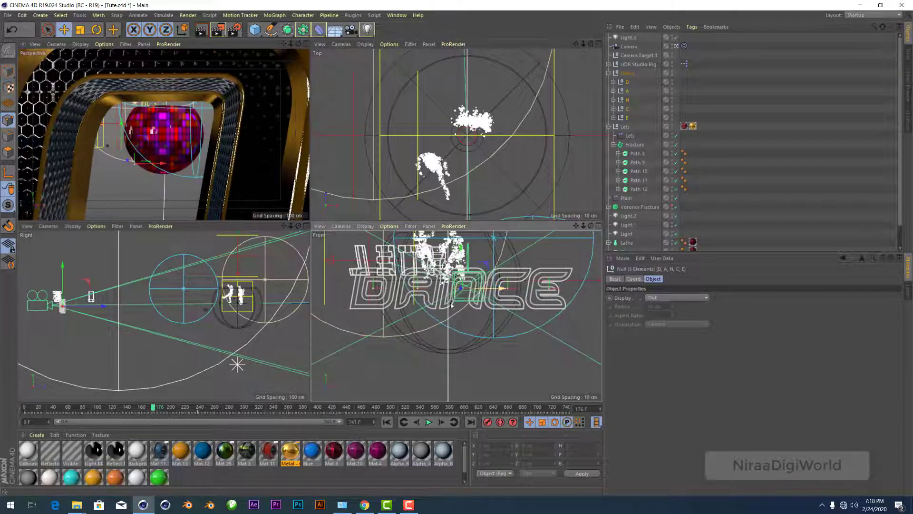
left_click_drag(103, 308, 88, 309)
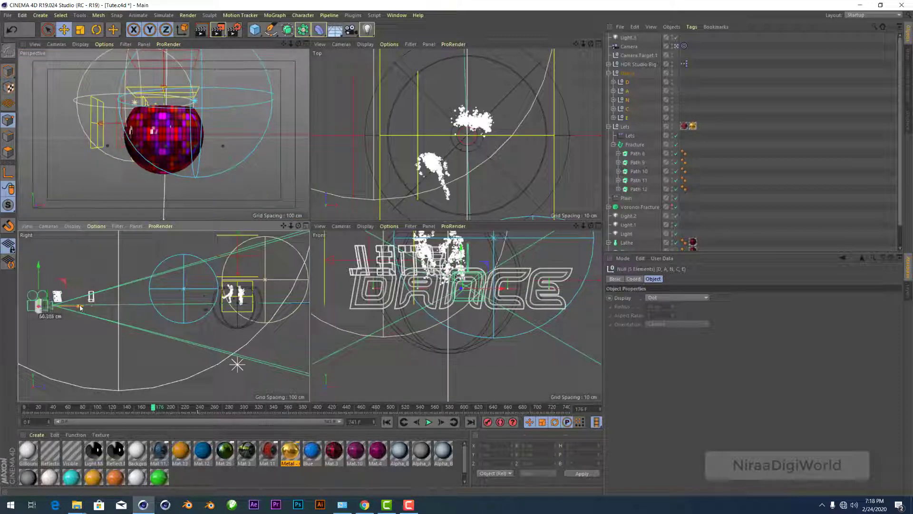
Step: Set the letters' heading rotation (R.H) to 180° in the Coord tab
left_click(634, 278)
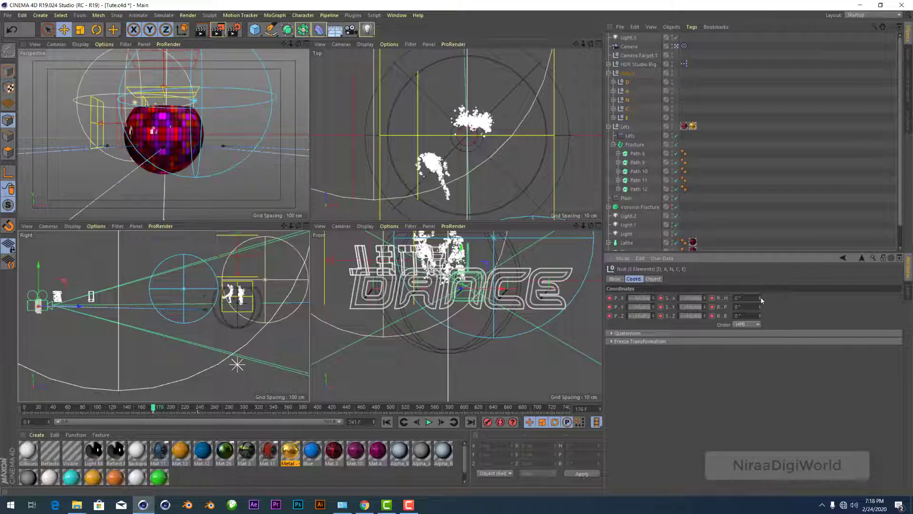
left_click_drag(760, 298, 760, 299)
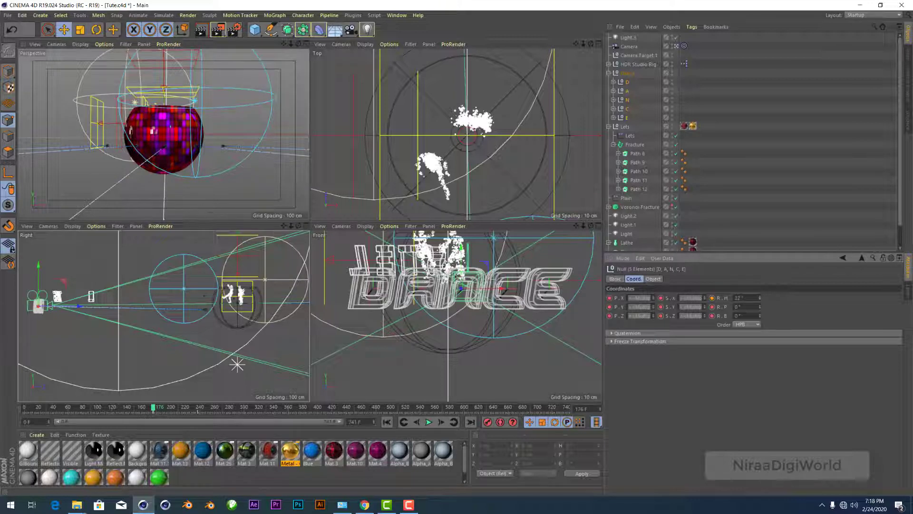
double_click(750, 298)
type("180")
key("Return")
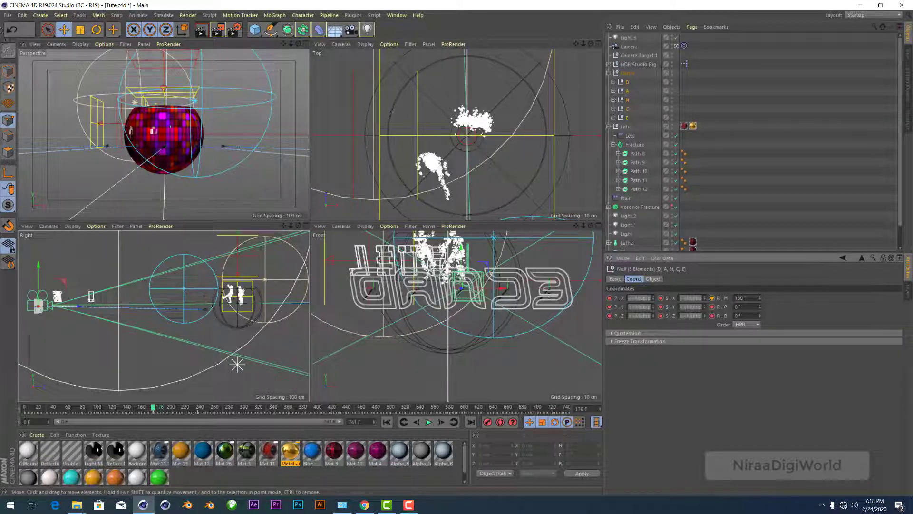
Step: Preview the spin-in animation full-size up to frame 205, then switch to the Animate layout
left_click(306, 44)
left_click(429, 422)
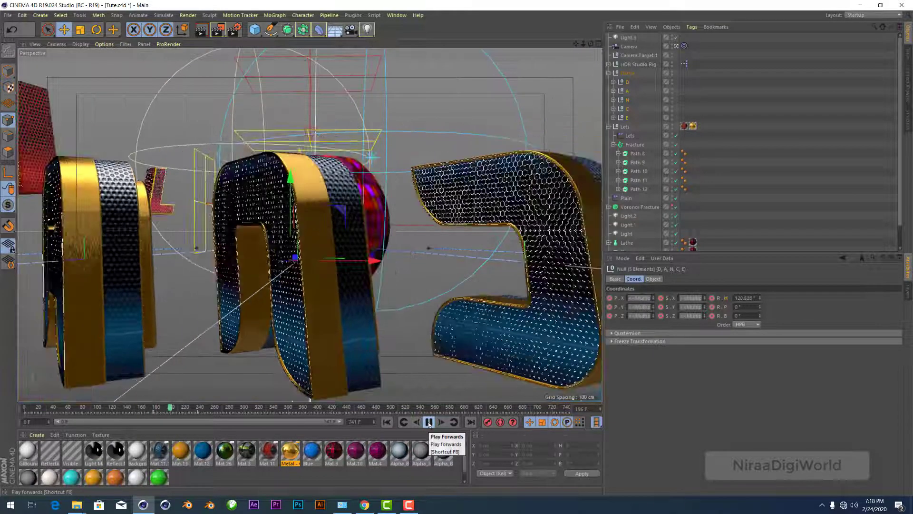
left_click(428, 422)
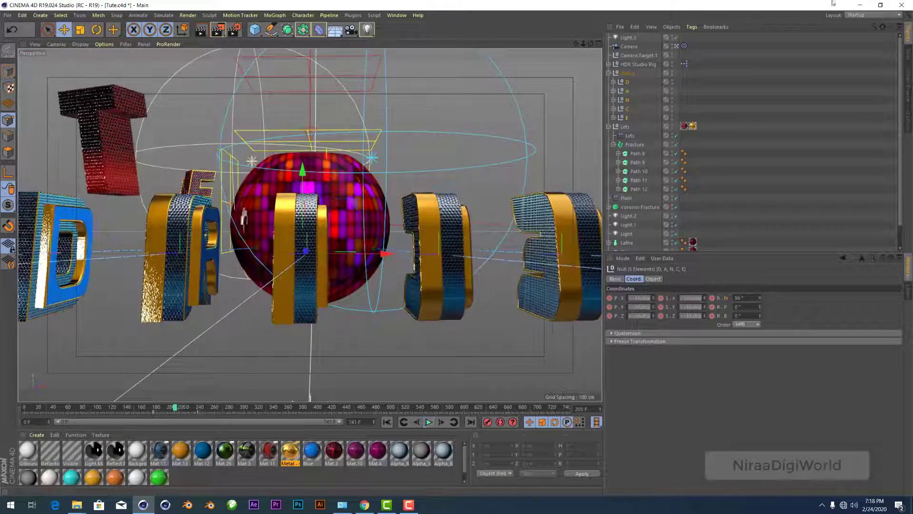
left_click(861, 16)
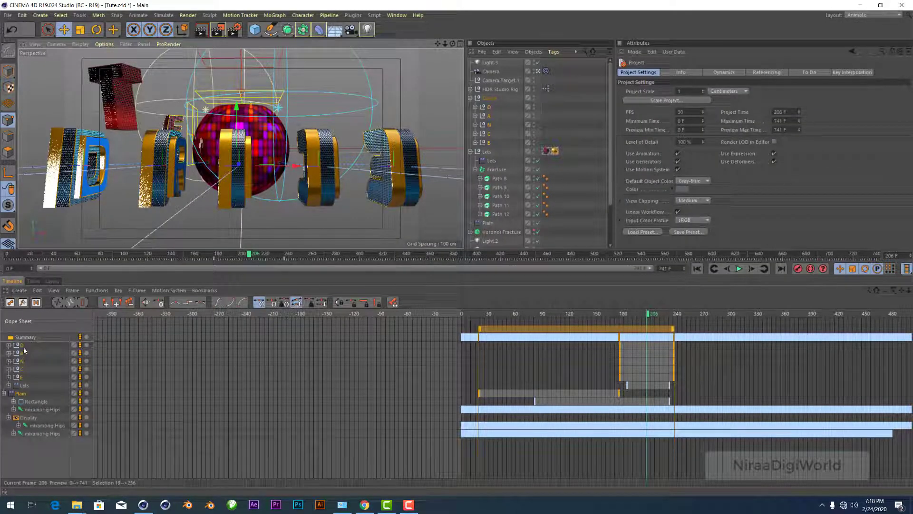
Step: Shift the keys from frames 176–236 later to 205–265 and check frames 190–192
left_click(459, 333)
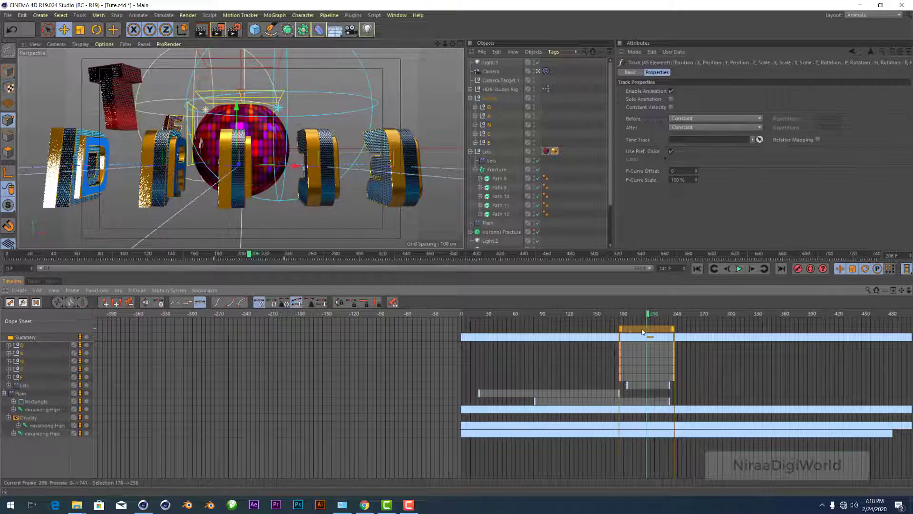
left_click_drag(642, 332, 660, 332)
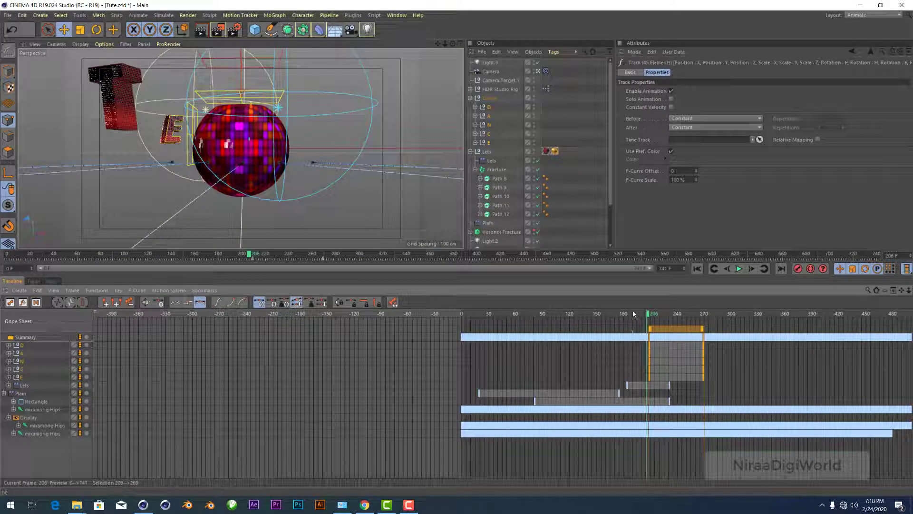
left_click(633, 314)
left_click_drag(639, 314, 676, 331)
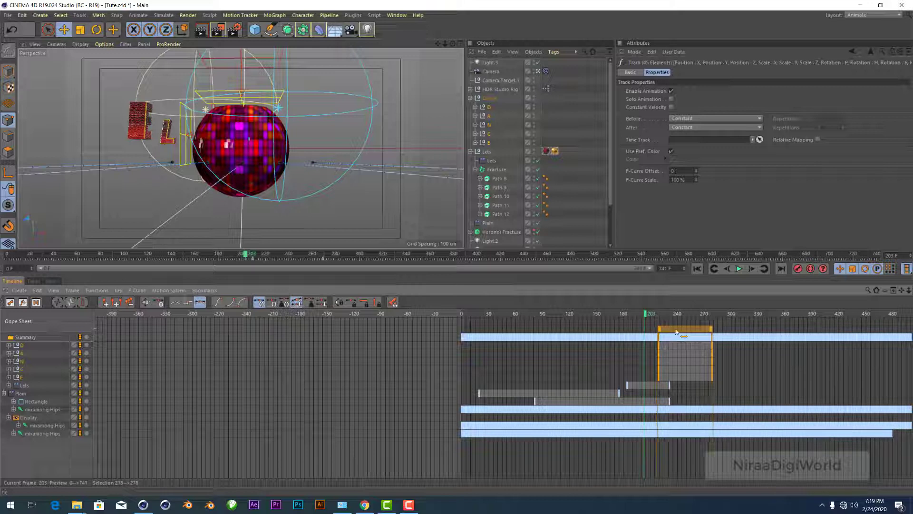
Step: Move the keys spanning frames 217–277 earlier to frames 210–270
left_click_drag(13, 333, 206, 318)
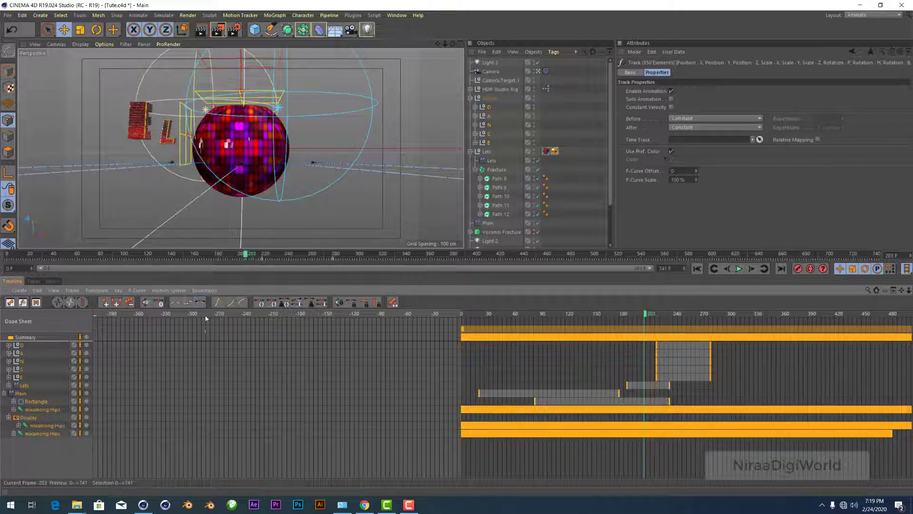
key("alt+l")
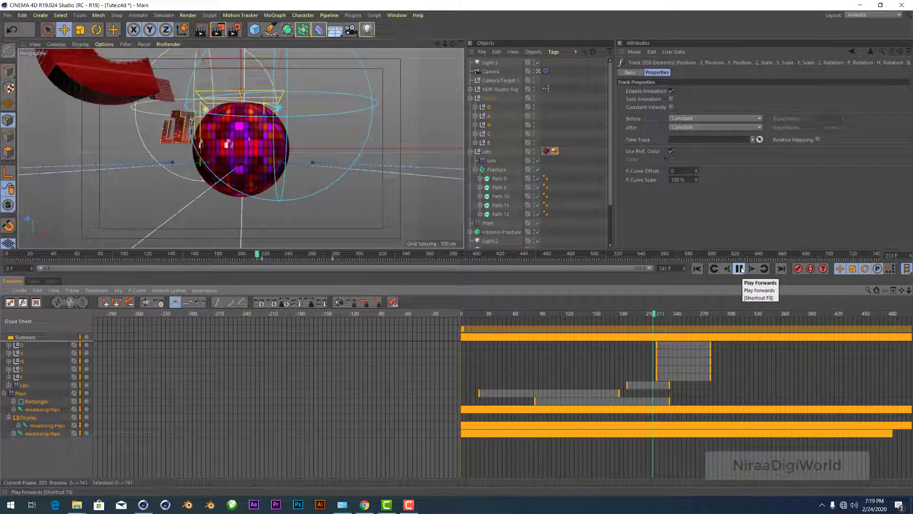
left_click(740, 269)
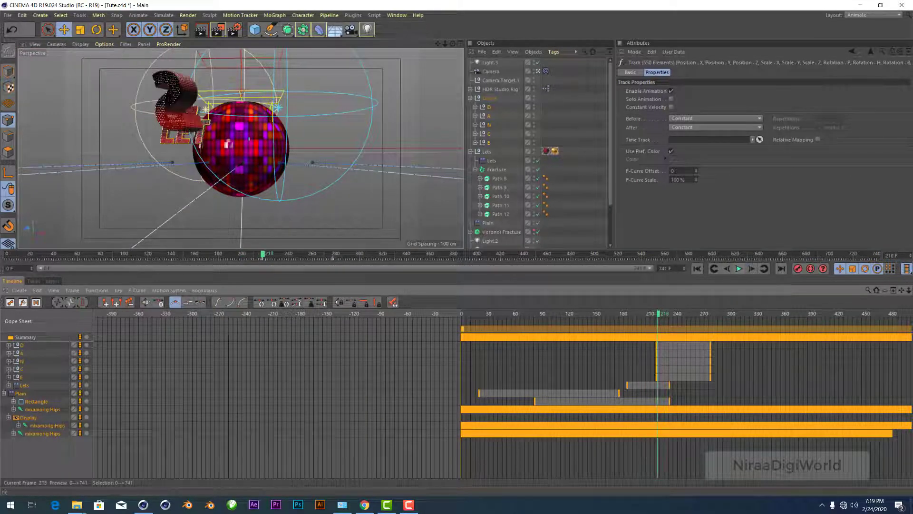
left_click(20, 353)
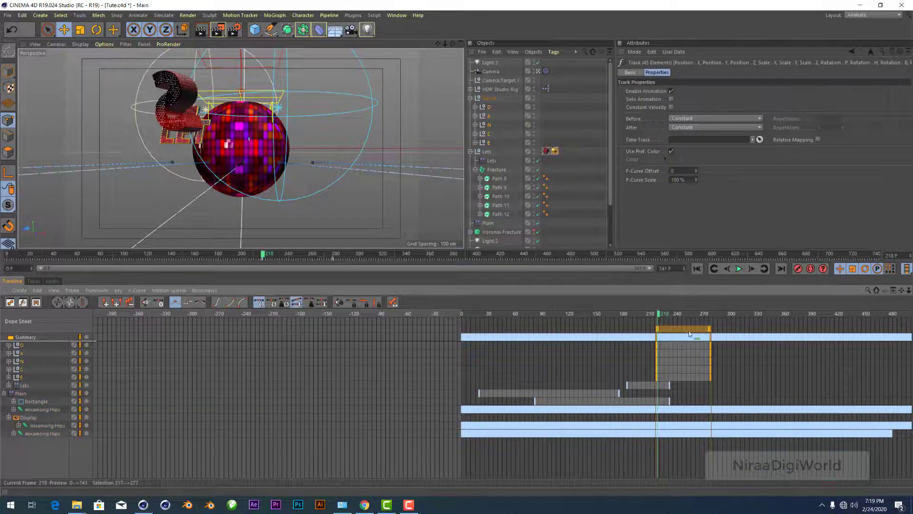
left_click_drag(690, 334, 682, 332)
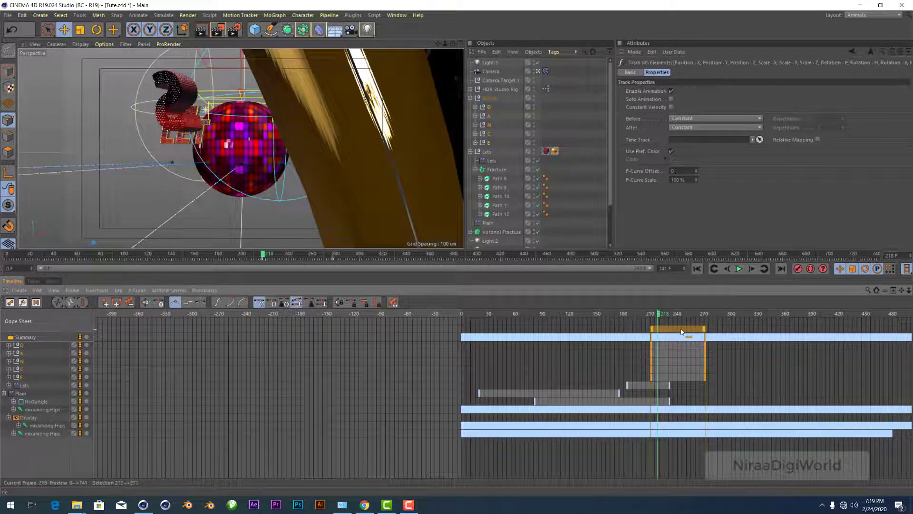
Step: Select only the N letter and reposition its null in the Front view
left_click(460, 45)
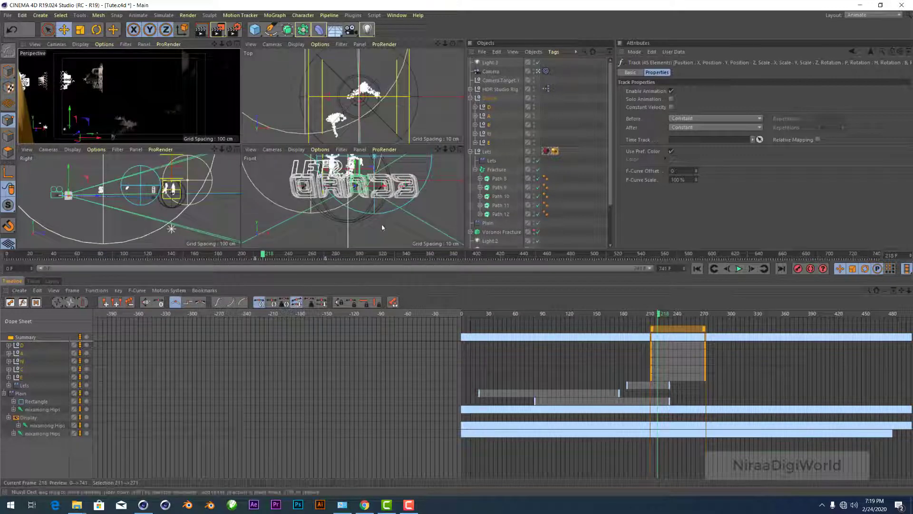
scroll(335, 224, "up", 5)
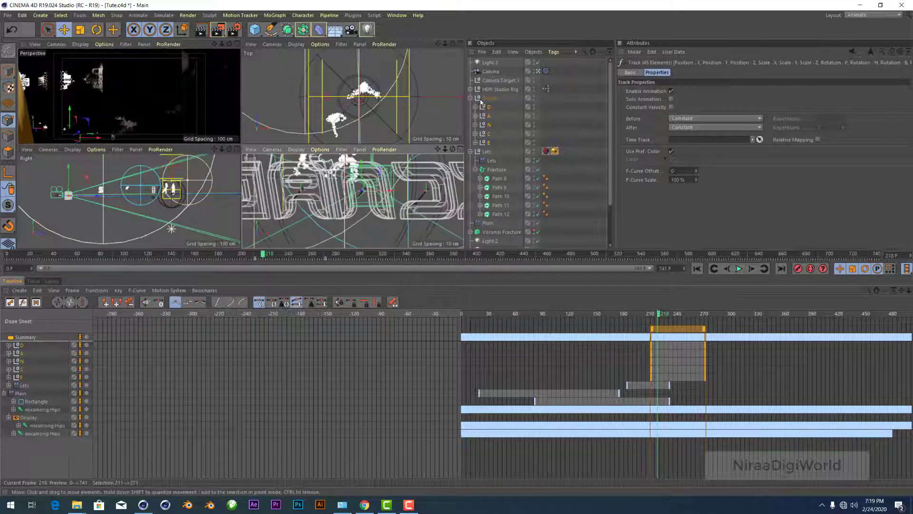
left_click(506, 119)
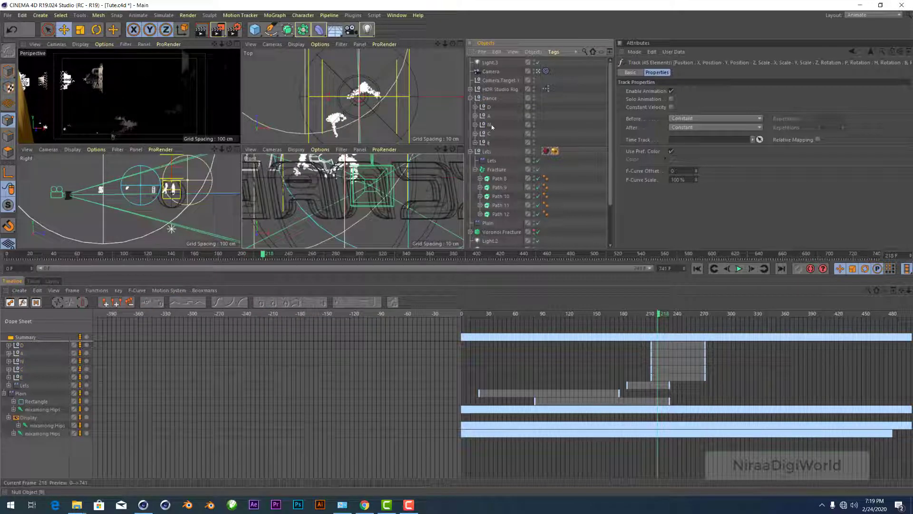
left_click(493, 126)
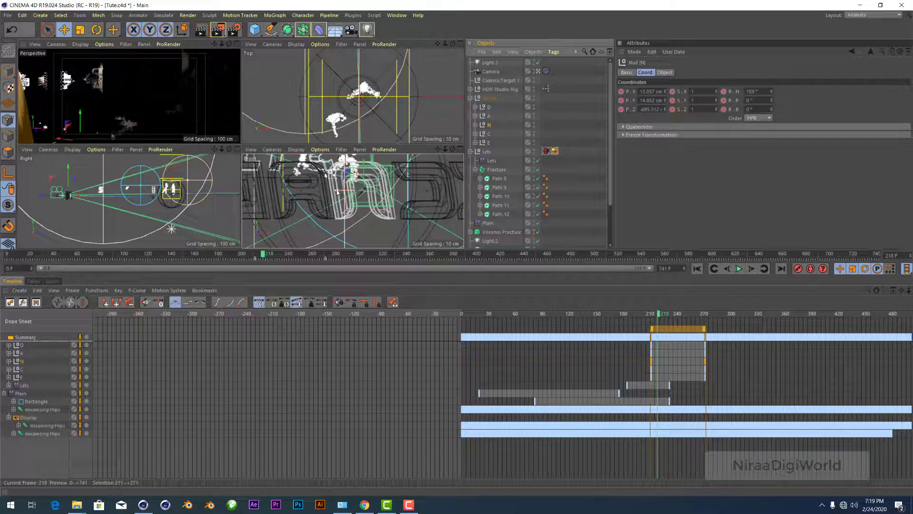
left_click_drag(337, 192, 350, 193)
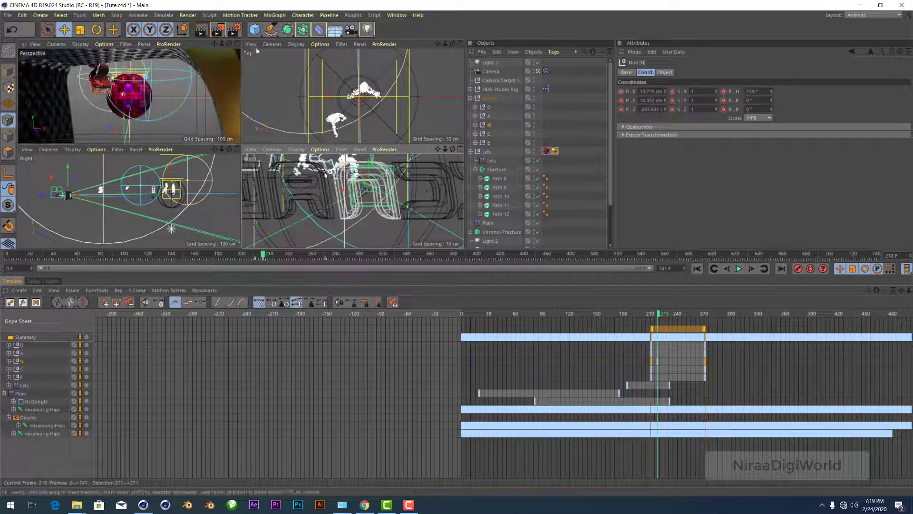
Step: Preview the N letter's new position from around frame 210 to frame 241
key("F1")
left_click(651, 315)
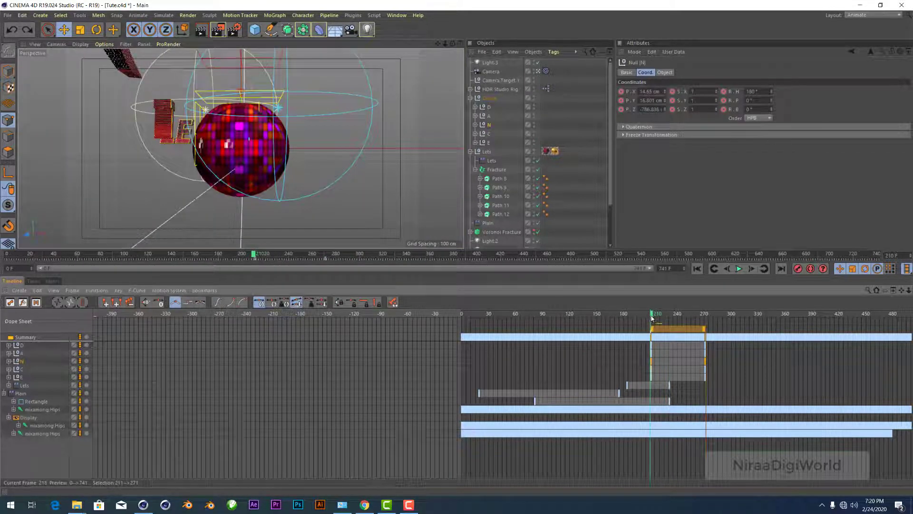
key("F5")
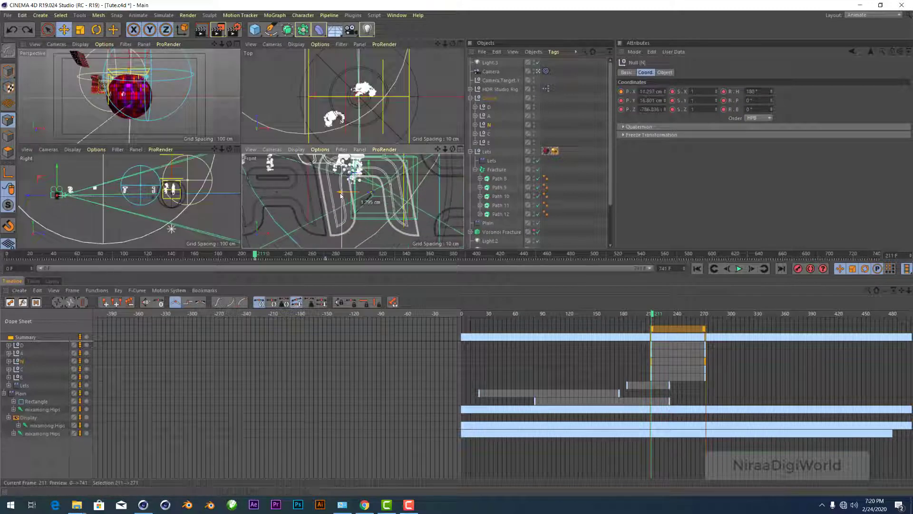
key("F1")
left_click(739, 269)
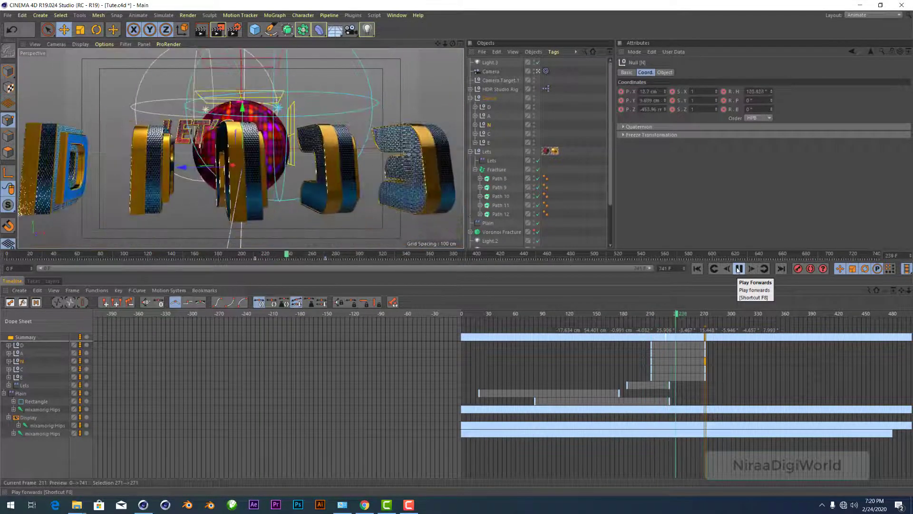
left_click(739, 269)
Step: Drag the E letter's keyframe block later in the Dope Sheet
left_click(19, 377)
left_click_drag(669, 332, 688, 331)
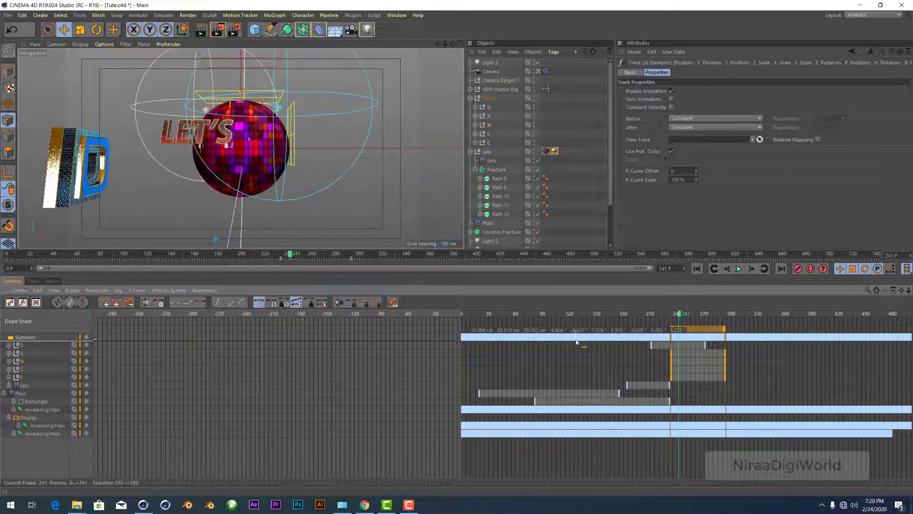
key("ctrl+z")
left_click_drag(672, 329, 700, 331)
left_click(20, 381)
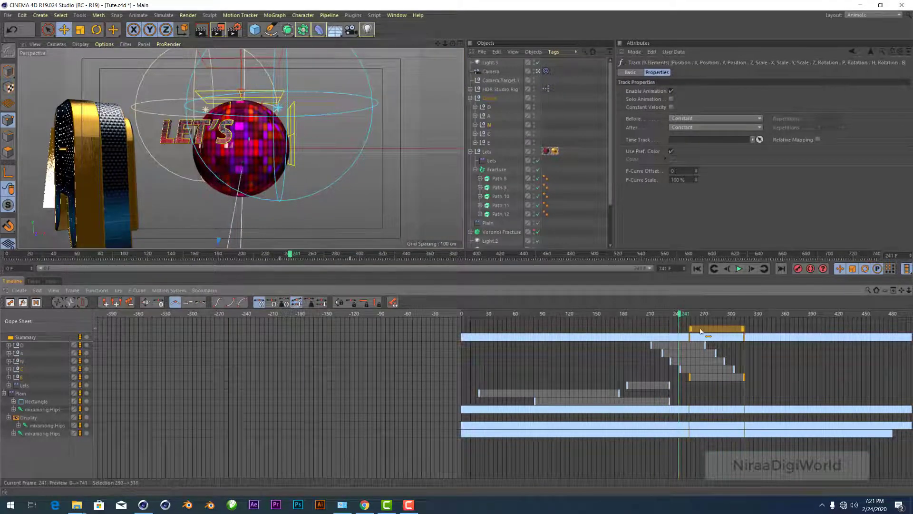
Step: Play the animation to check the staggered DANCE timing, then open the layouts list
left_click(738, 270)
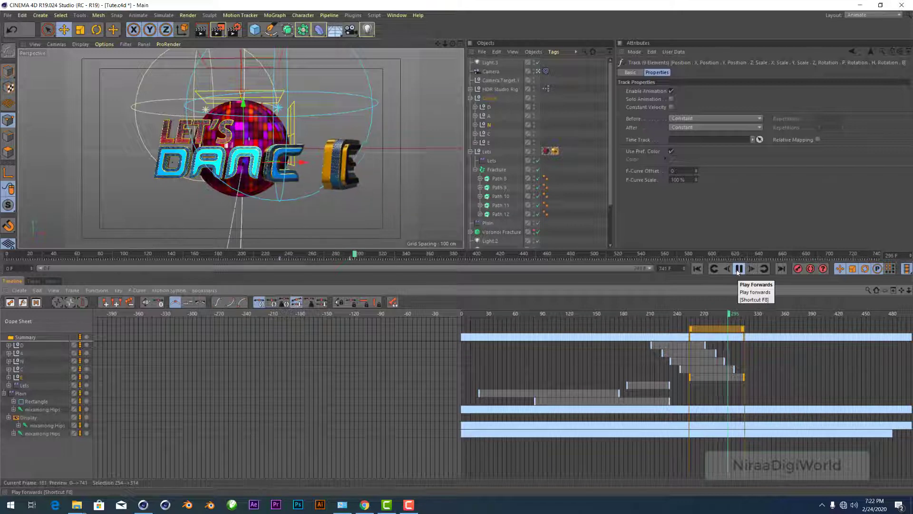
left_click(738, 270)
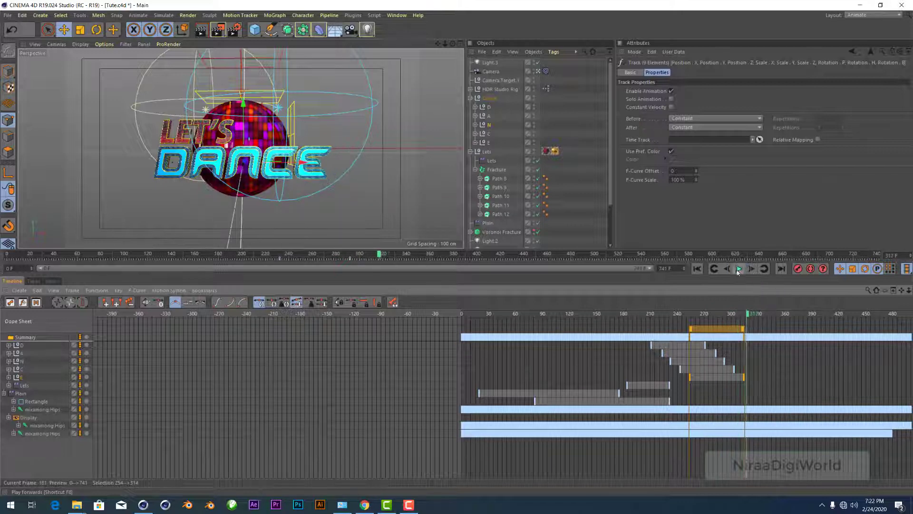
left_click(866, 14)
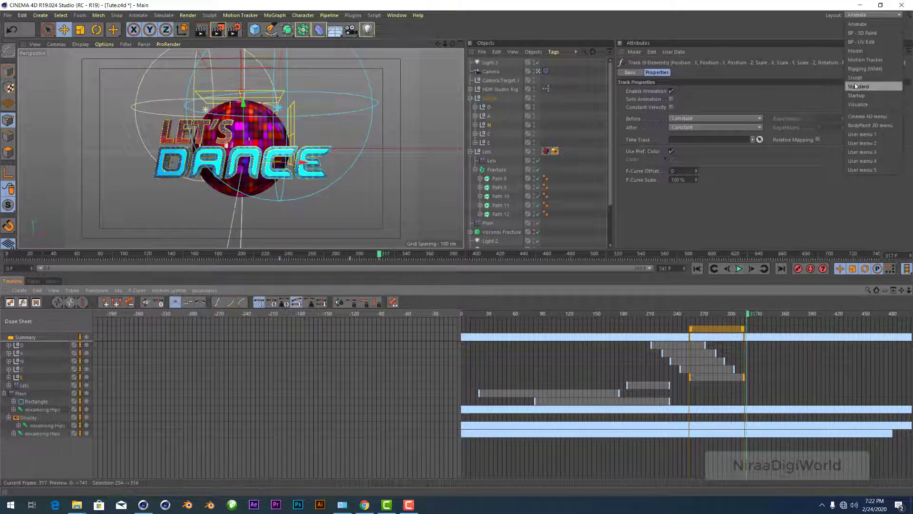
Step: Switch to the Standard layout and test-render the maximized Perspective view
left_click(871, 96)
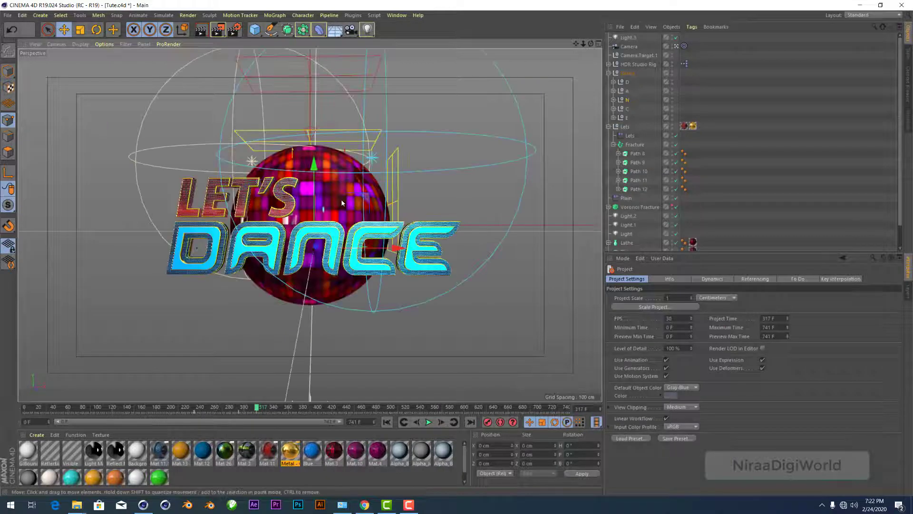
key("ctrl+Tab")
key("ctrl+r")
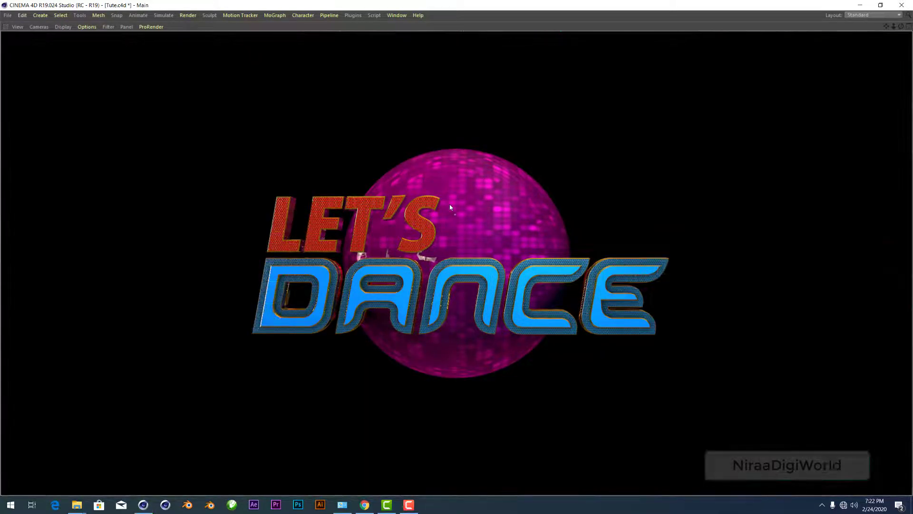
key("ctrl+Tab")
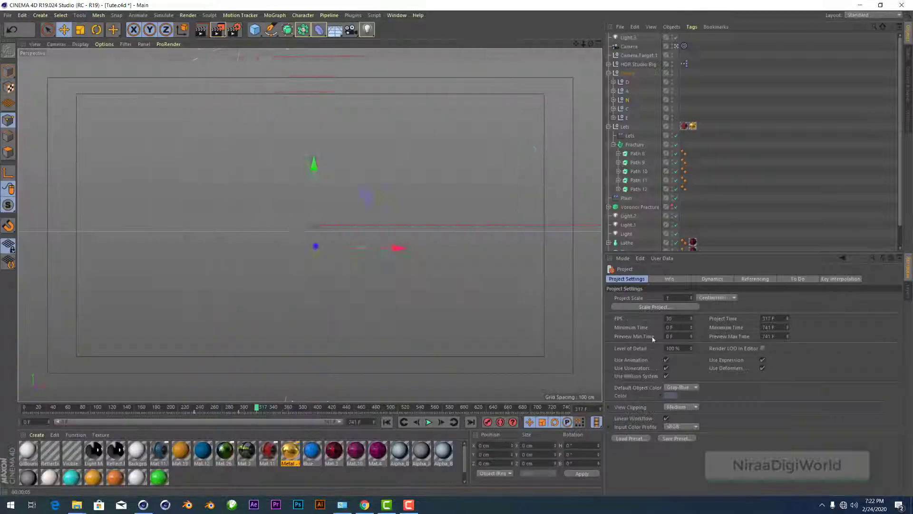
Step: Uncheck Voronoi Fracture, play the whole-sphere disco ball, and return to the Animate layout
left_click(676, 207)
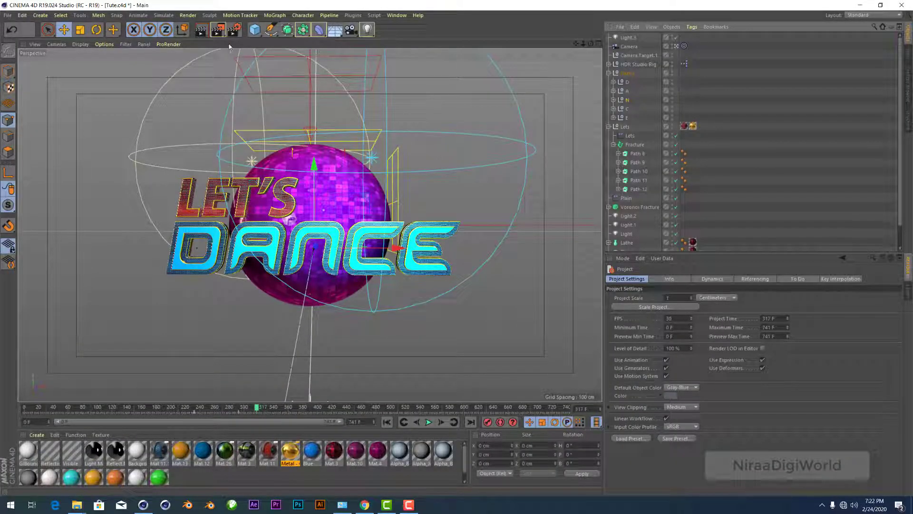
left_click(182, 408)
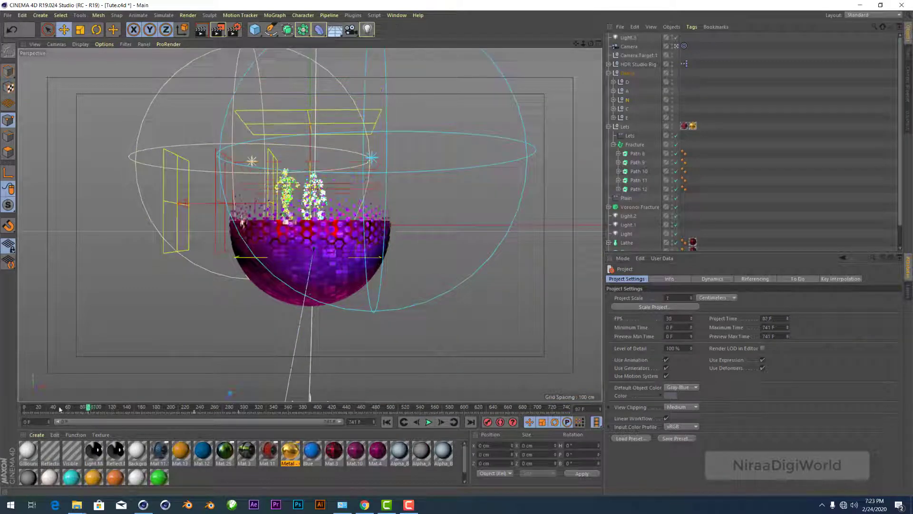
left_click(58, 408)
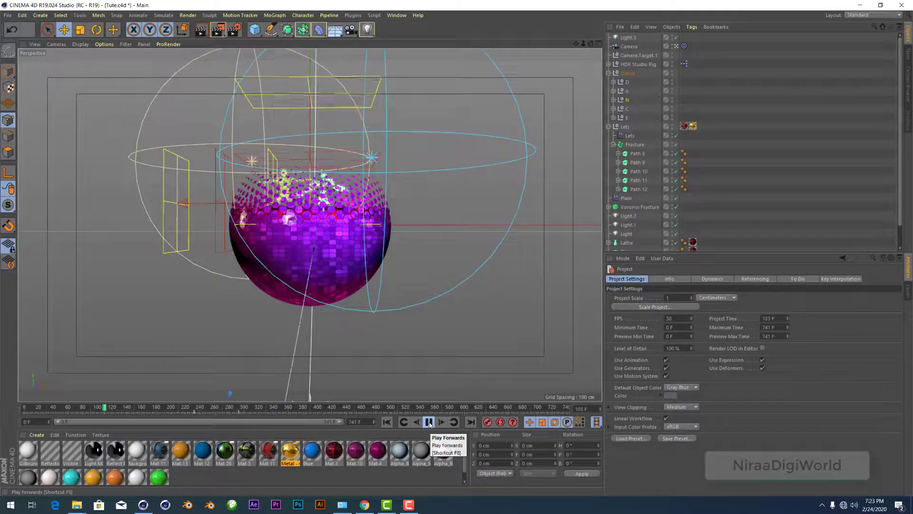
left_click(429, 424)
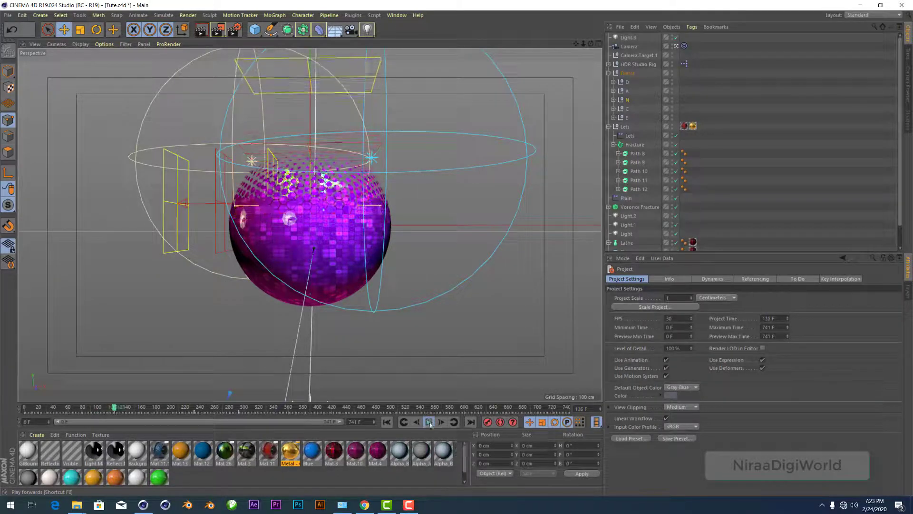
left_click(873, 15)
Step: Move the Lets keys to start at frame 123 and preview it in Standard layout
left_click(21, 385)
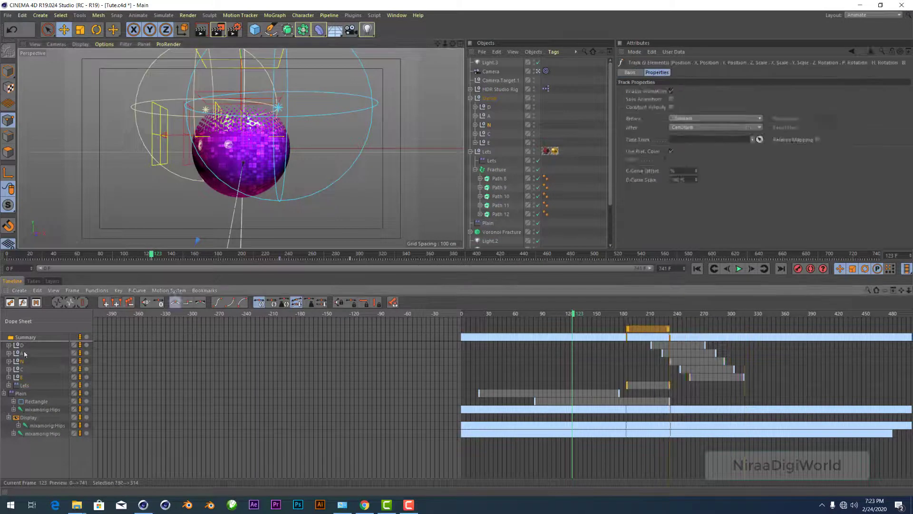
left_click_drag(682, 331, 640, 330)
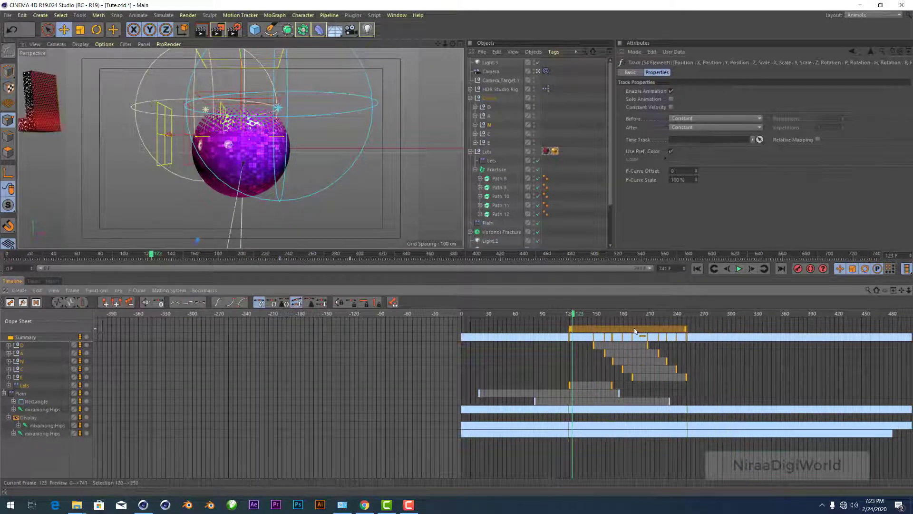
left_click(873, 14)
left_click(871, 85)
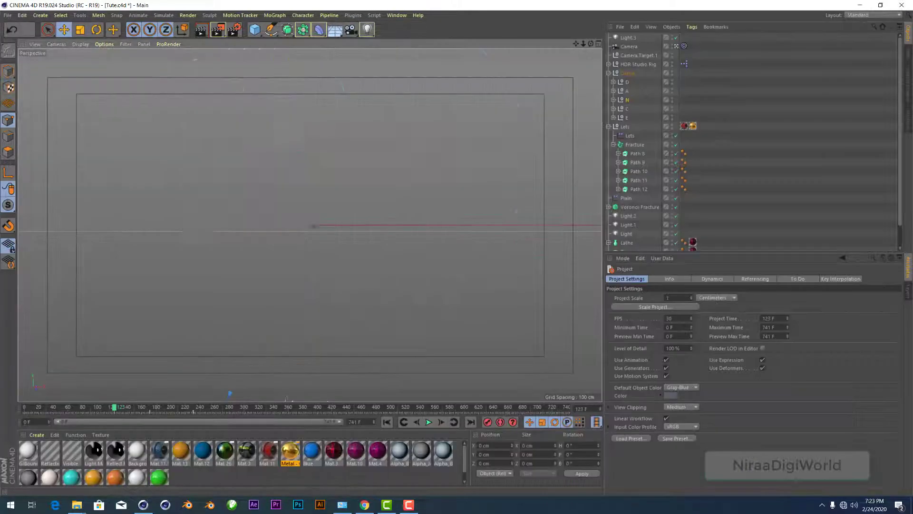
left_click(428, 422)
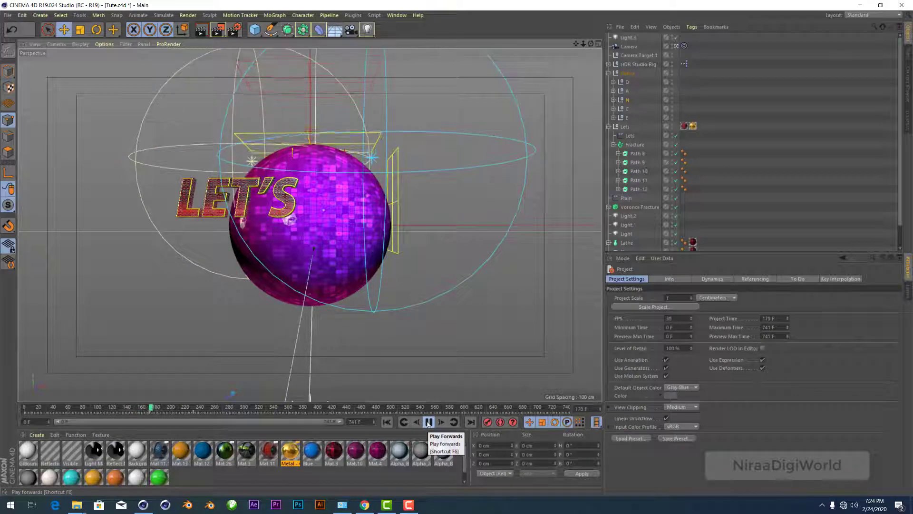
left_click(428, 422)
left_click(134, 408)
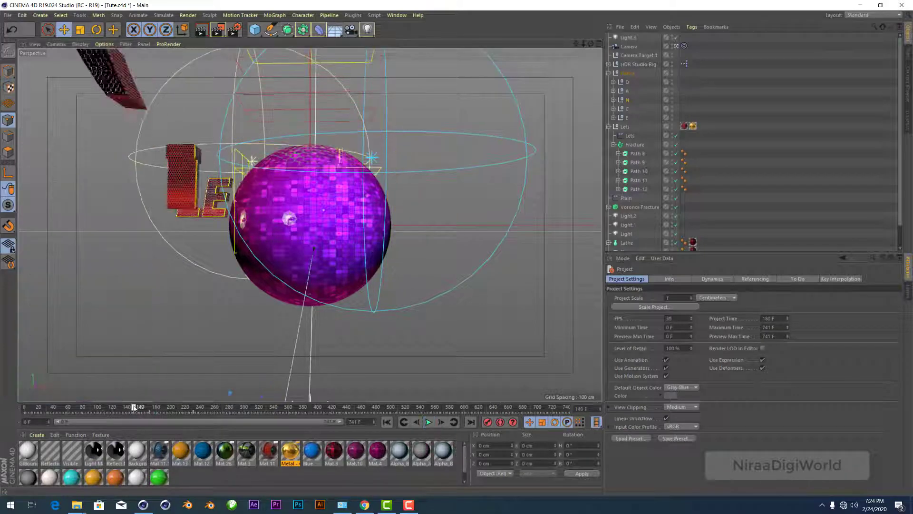
left_click_drag(134, 408, 143, 408)
Step: Shift the whole title's Summary key block earlier and play it back in Standard layout
left_click(859, 15)
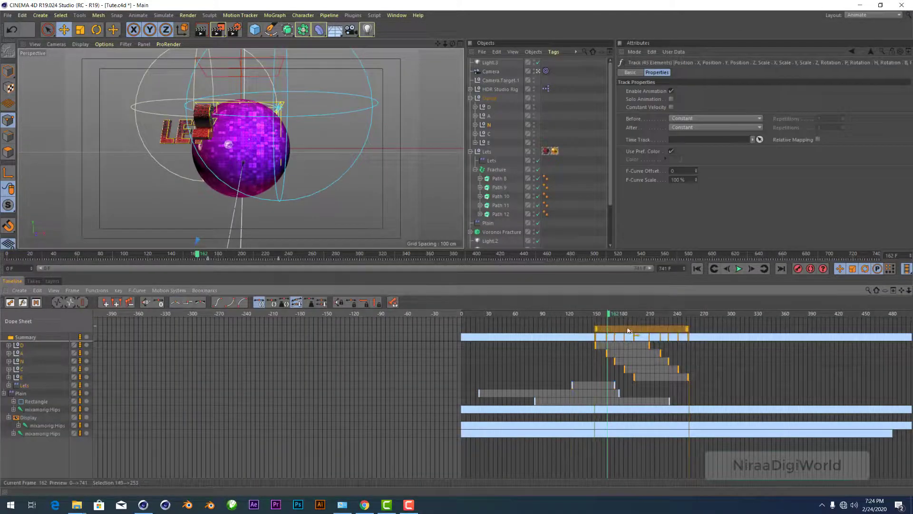
left_click_drag(628, 328, 621, 330)
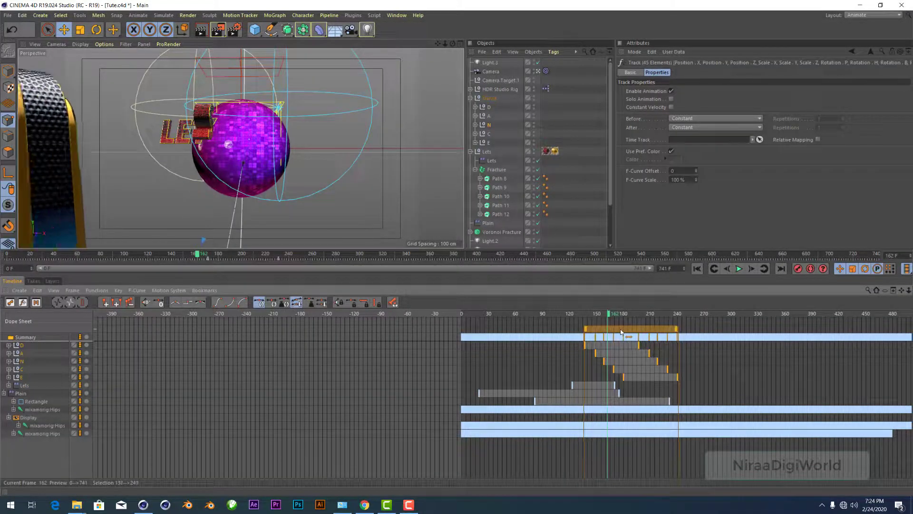
left_click(874, 15)
left_click(875, 84)
left_click(428, 422)
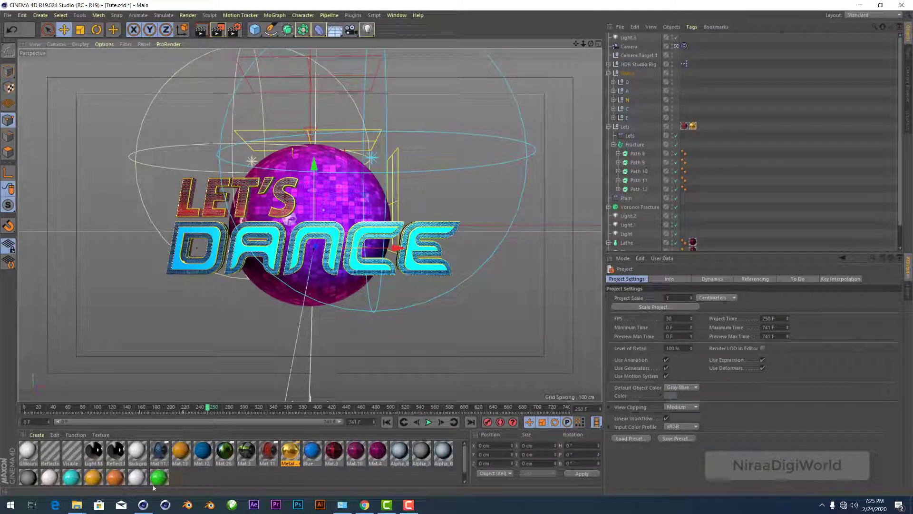
Step: Render the maximized Perspective view at frame 250 with an interactive region and Ctrl+R
key("ctrl+Tab")
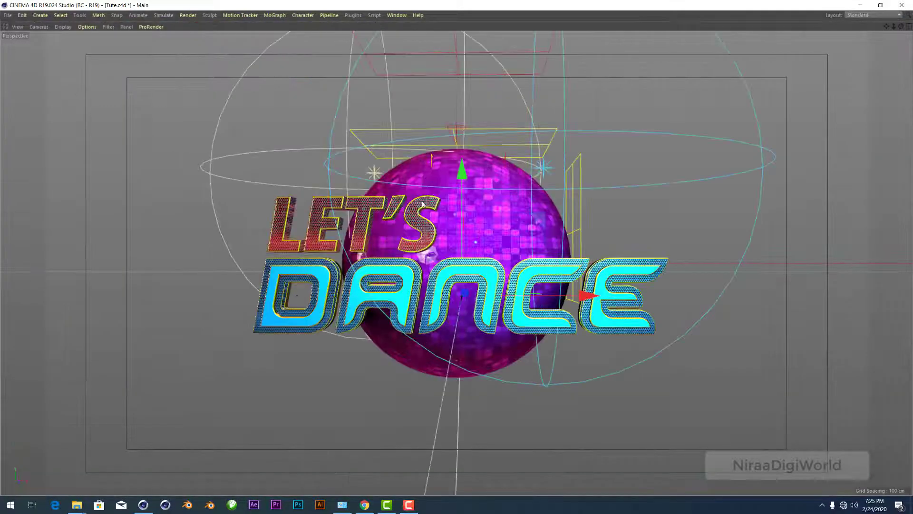
key("alt+r")
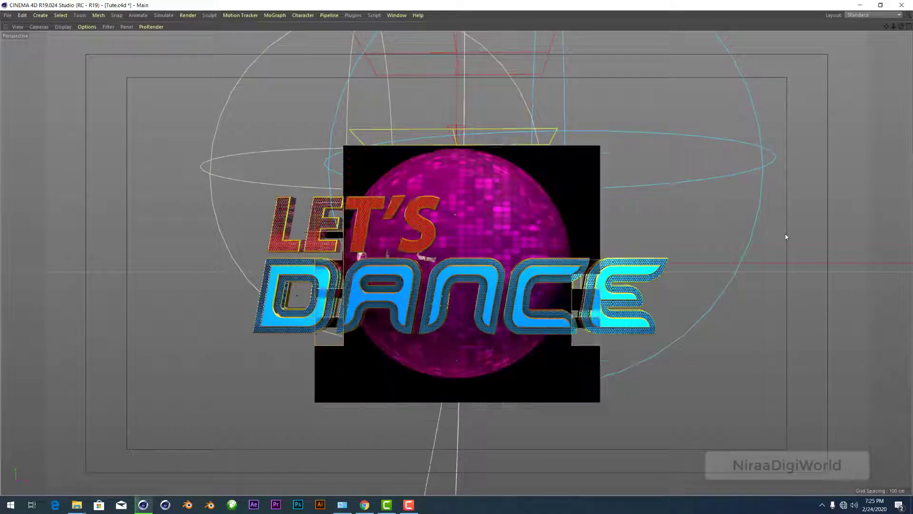
key("ctrl+r")
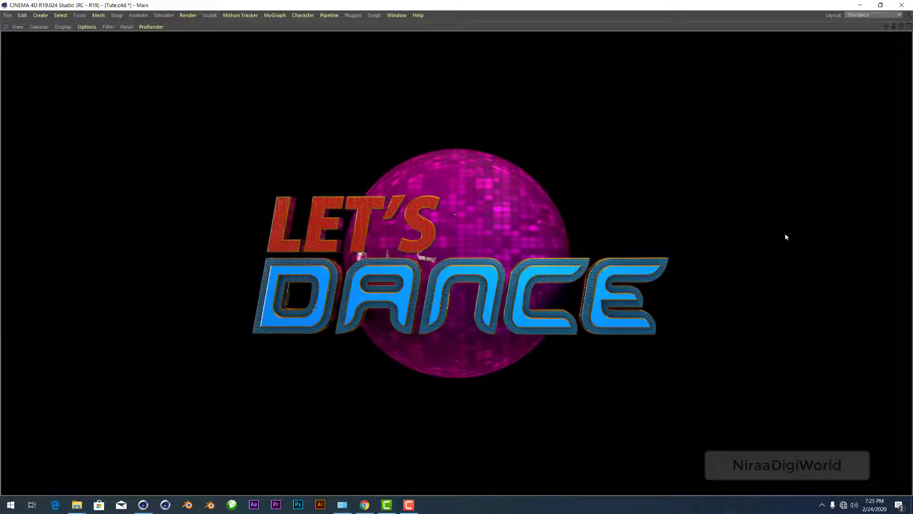